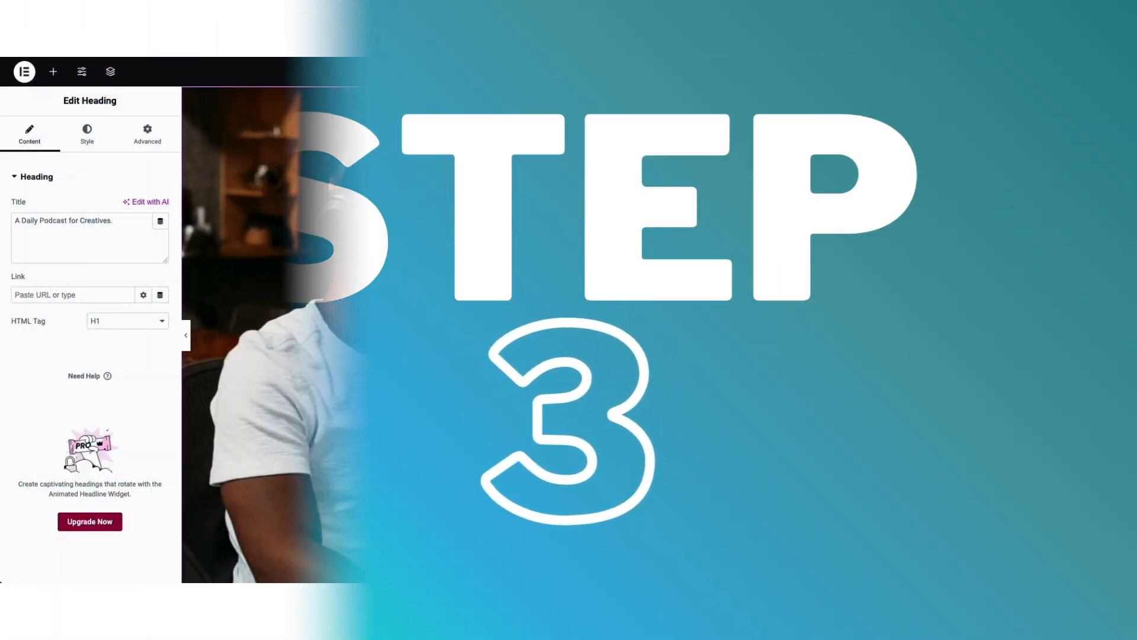
pyautogui.write('My Demo')
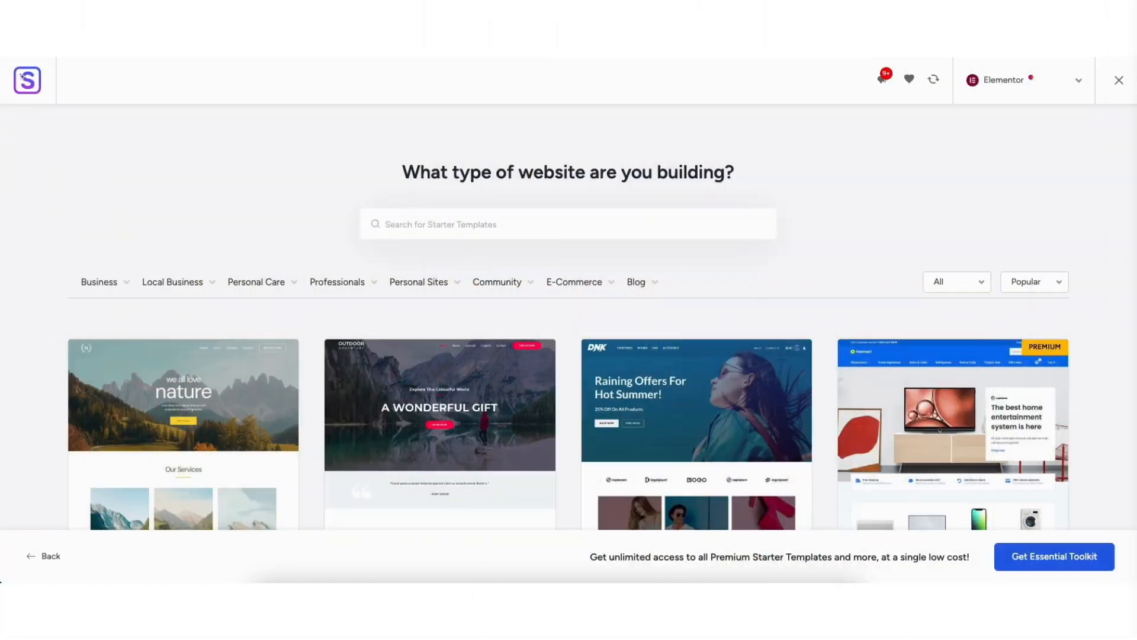
pyautogui.scroll(-5, 568, 320)
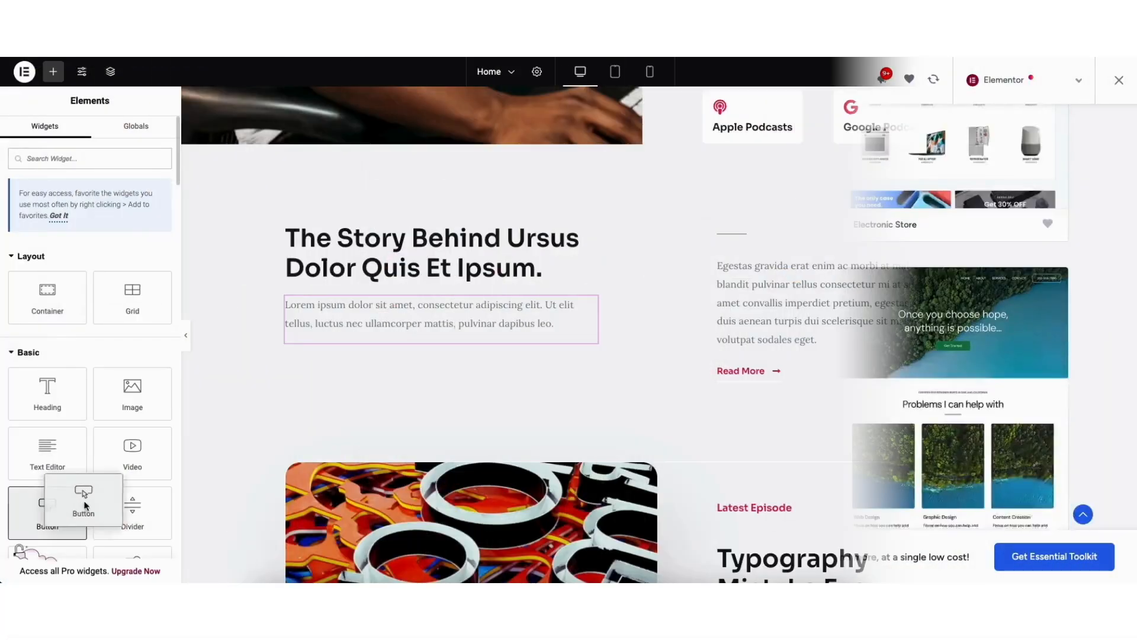
pyautogui.moveTo(80, 502); pyautogui.dragTo(423, 335)
pyautogui.moveTo(47, 453); pyautogui.dragTo(400, 276)
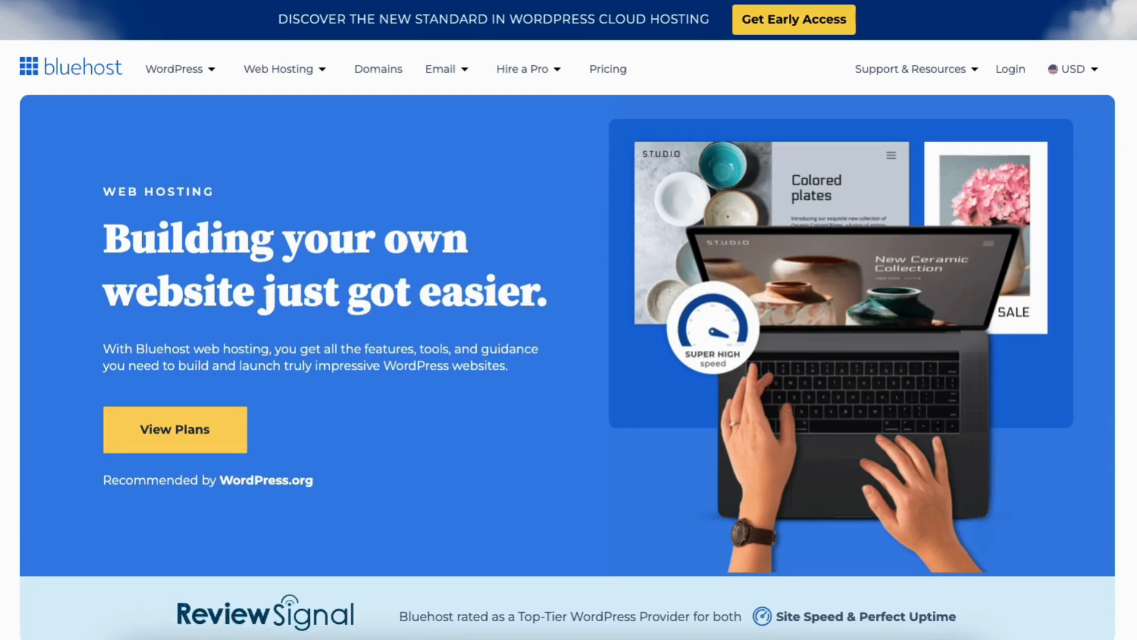
# Review the Bluehost web hosting page and compare its Basic, Choice Plus, Online Store and Pro plans
pyautogui.scroll(-10, 568, 320)
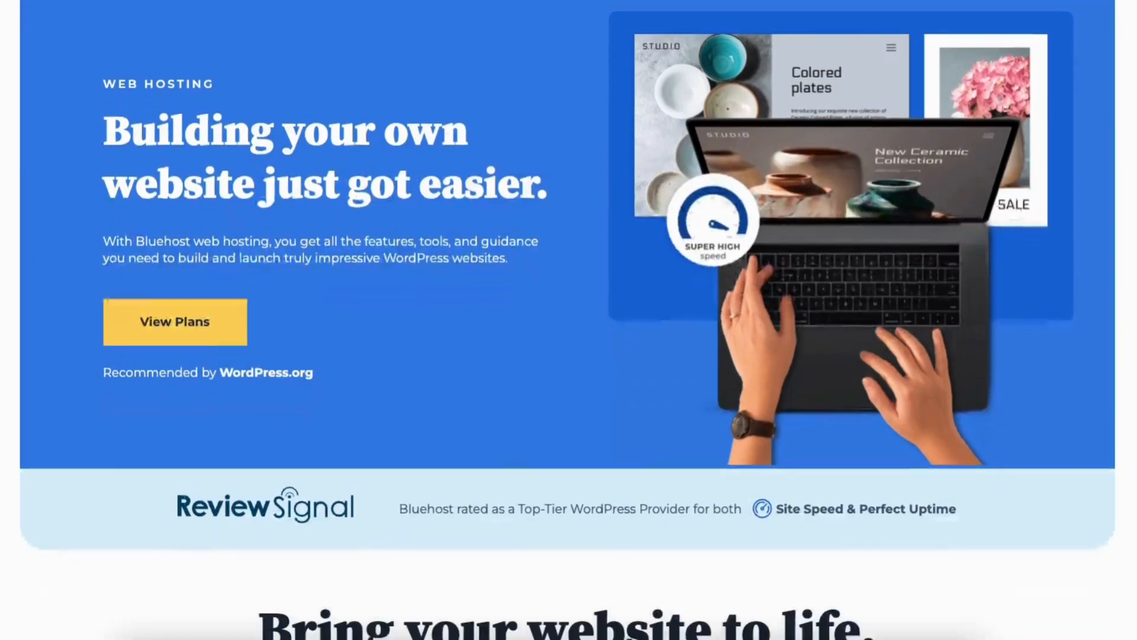
pyautogui.scroll(-8, 568, 320)
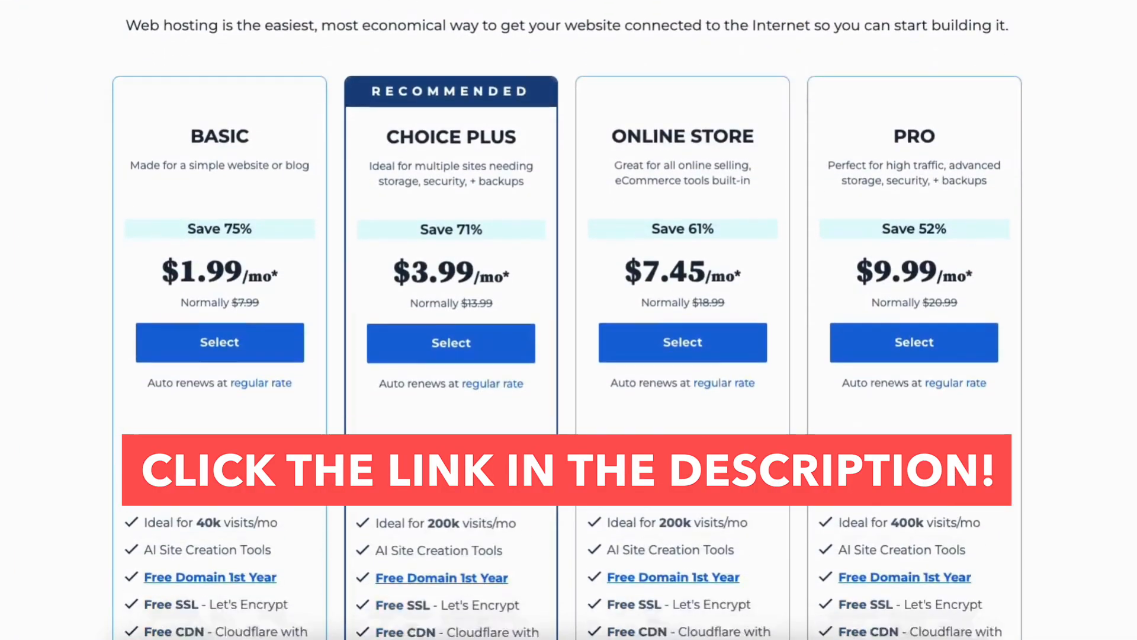
pyautogui.scroll(-6, 568, 320)
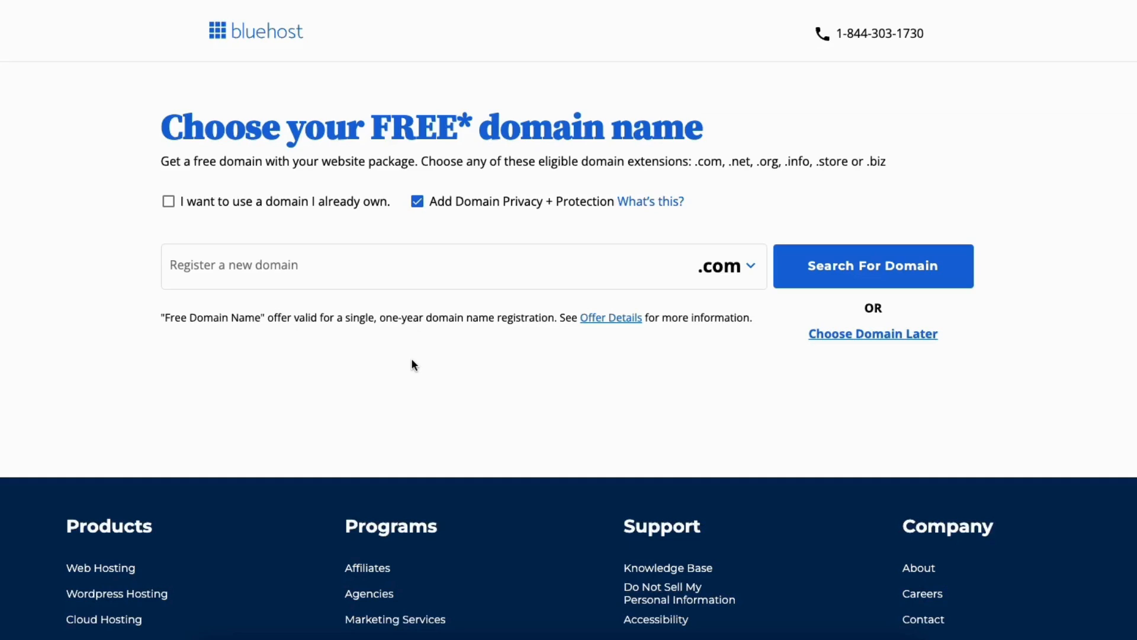
# Examine the domain extensions offered for registering a new free domain name
pyautogui.click(288, 267)
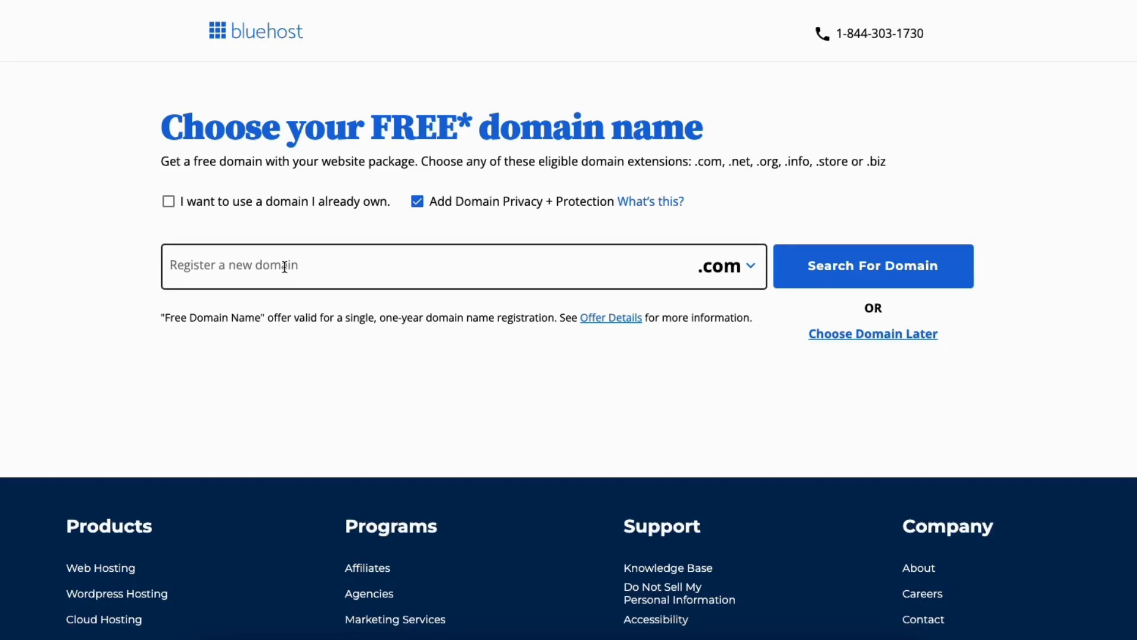
pyautogui.click(285, 266)
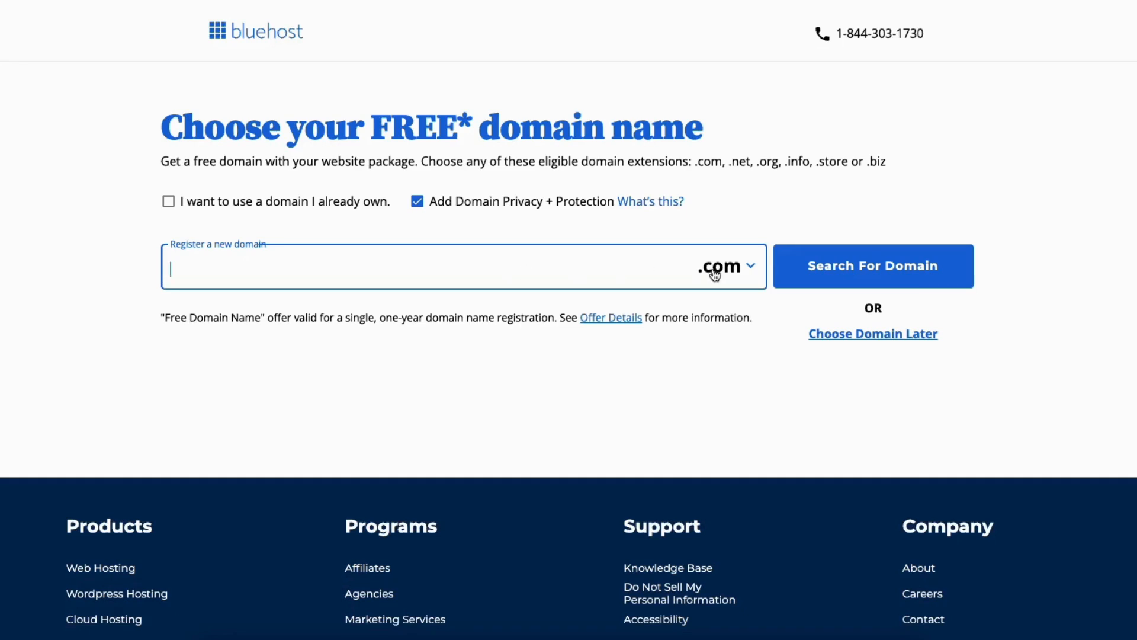
pyautogui.click(734, 273)
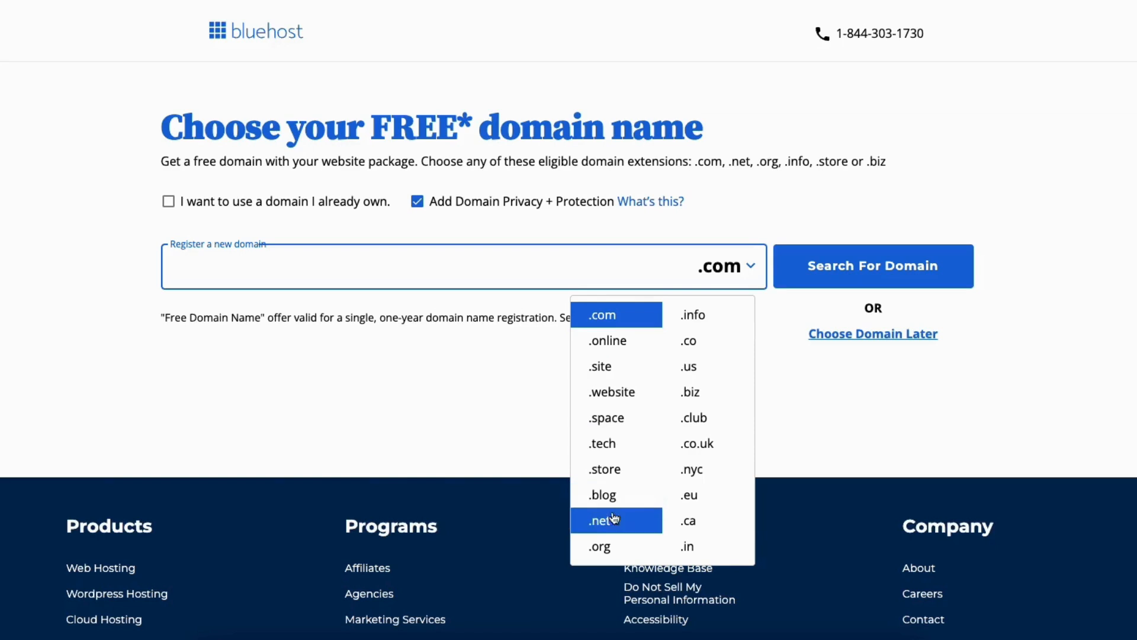
pyautogui.click(529, 373)
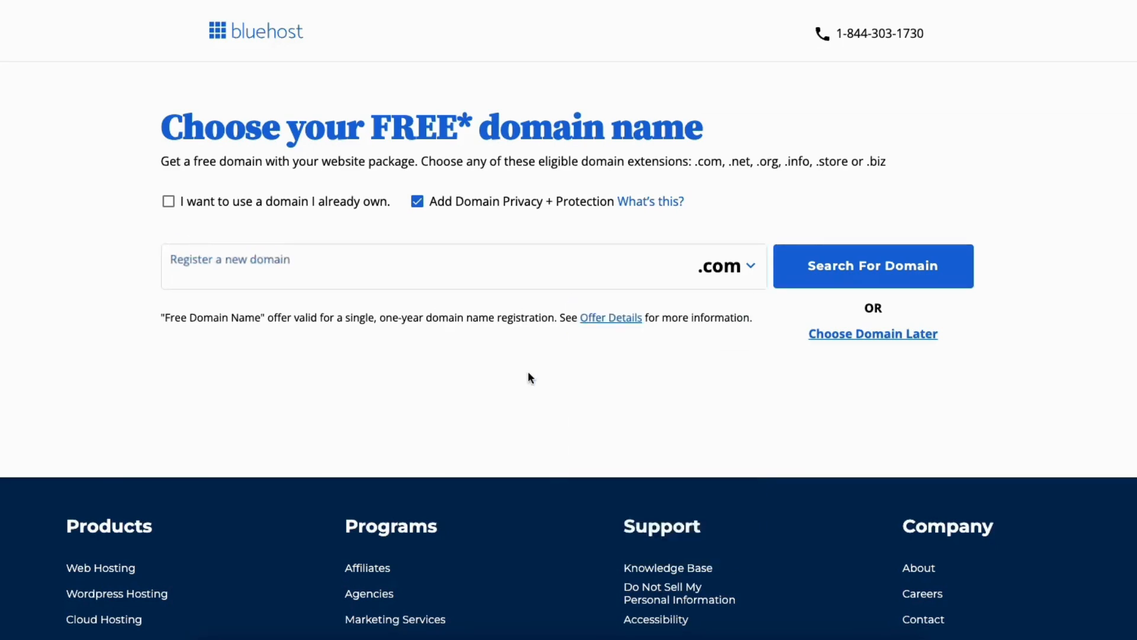
# Try the option to use an already owned domain, including its domain name entry
pyautogui.click(169, 203)
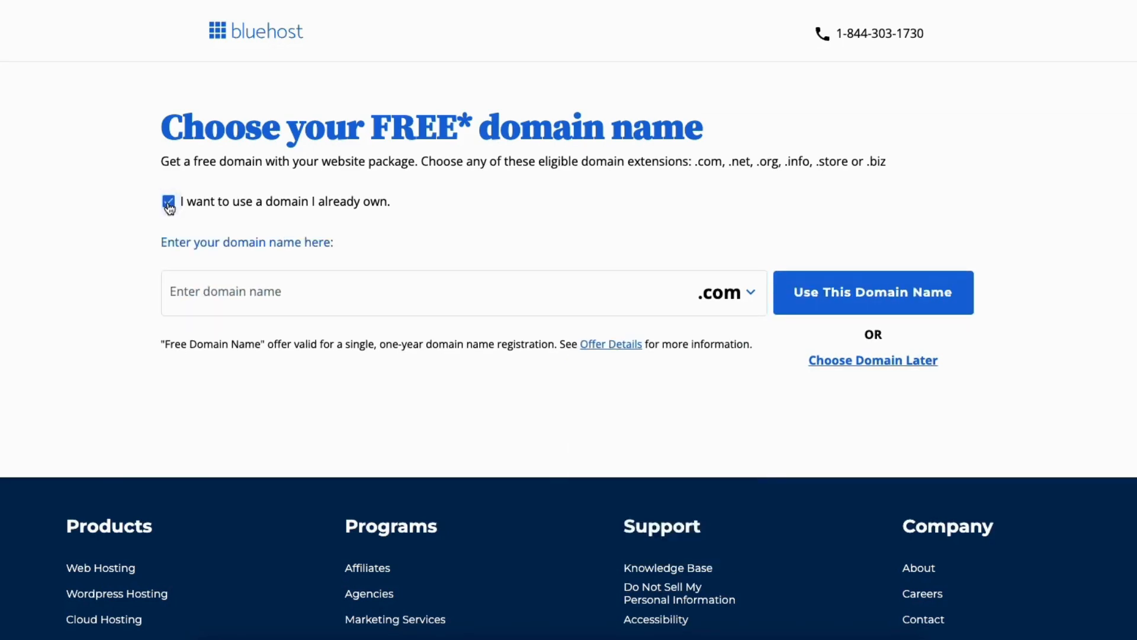
pyautogui.click(234, 292)
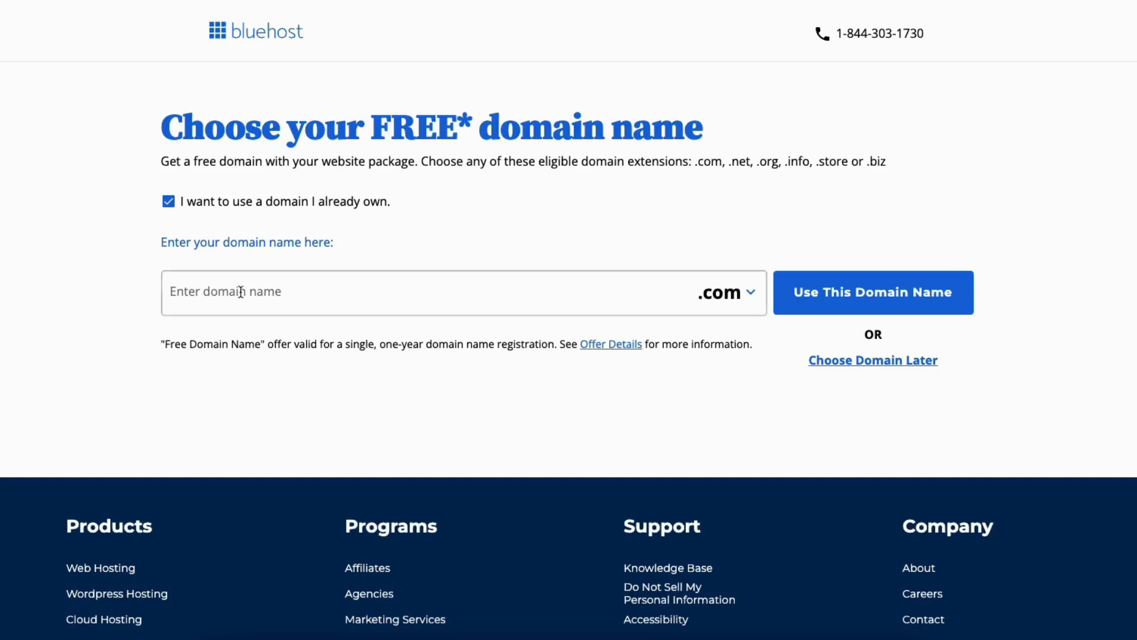
pyautogui.click(168, 203)
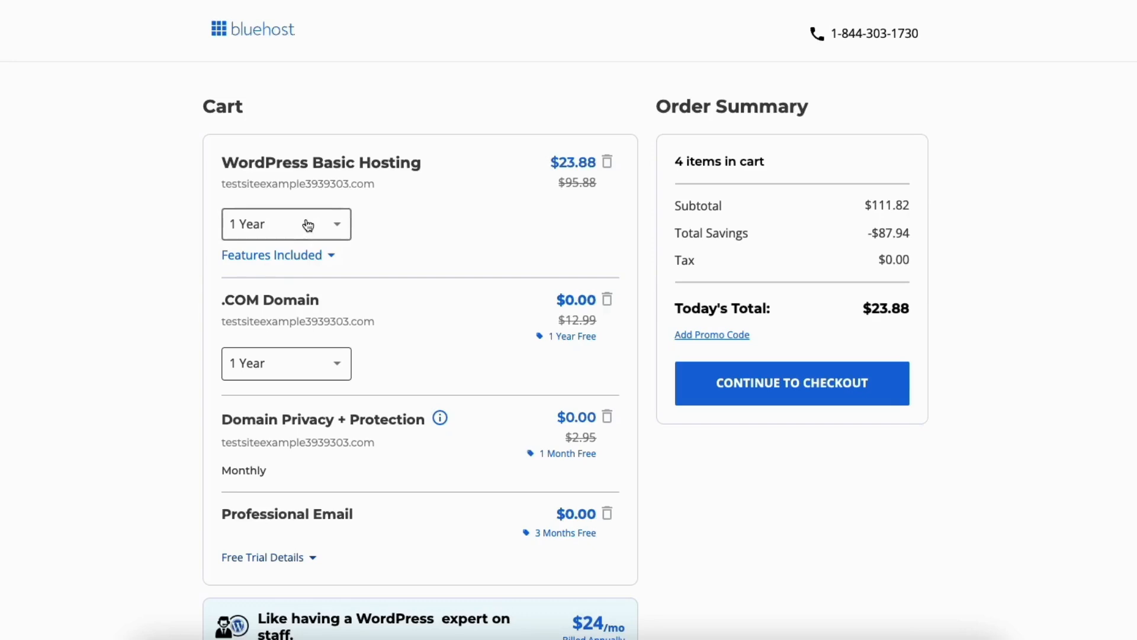
# Keep the WordPress Basic Hosting term at 1 Year and continue to checkout
pyautogui.click(336, 228)
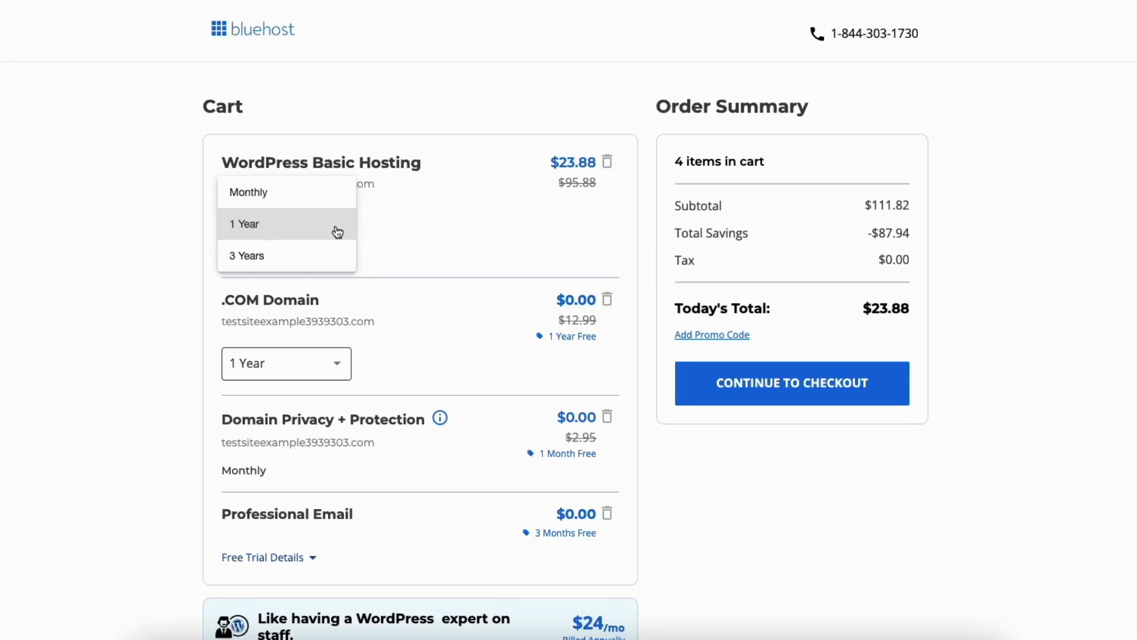
pyautogui.click(177, 240)
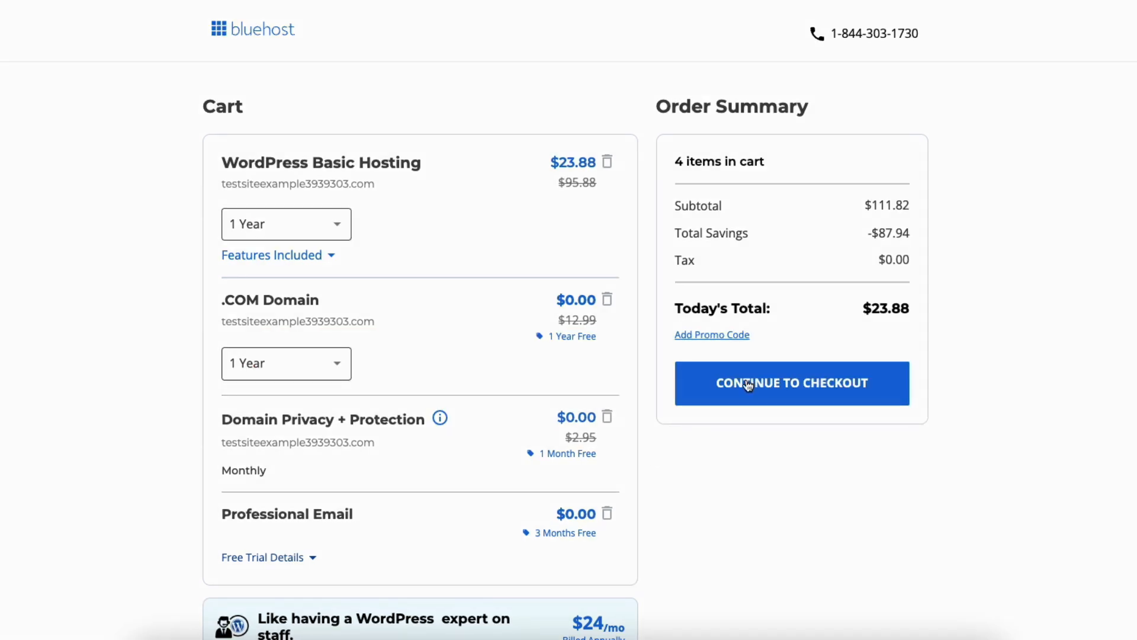
pyautogui.click(749, 385)
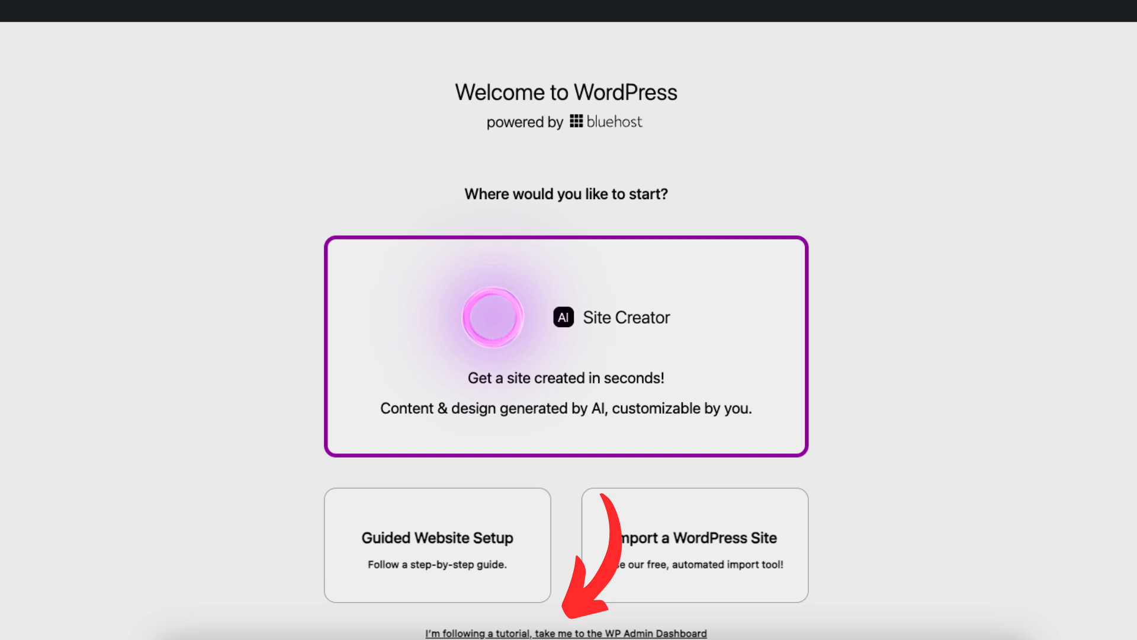
# Skip the guided site setup and open the WordPress admin dashboard, also reaching it through the site's entry in the Bluehost account
pyautogui.click(565, 633)
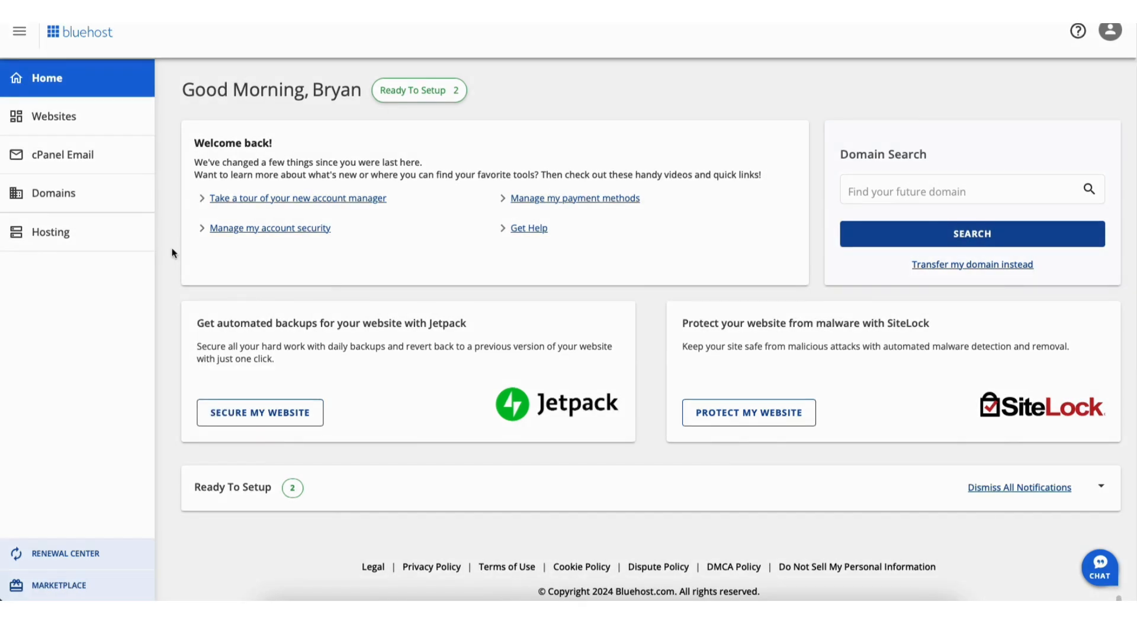
pyautogui.click(58, 121)
pyautogui.click(341, 522)
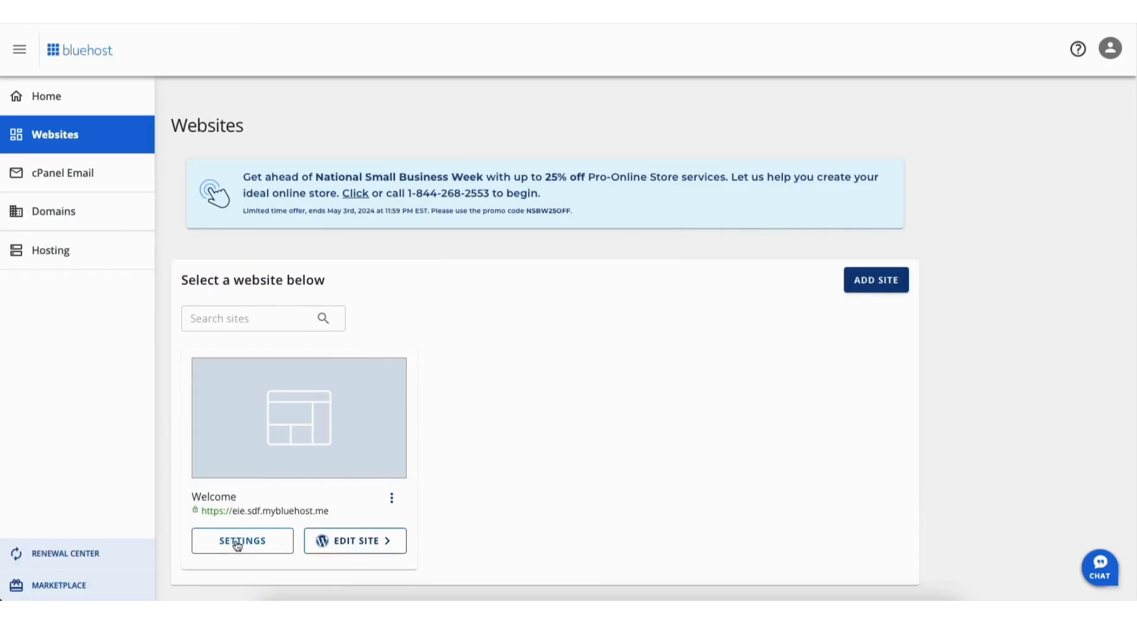
pyautogui.click(235, 539)
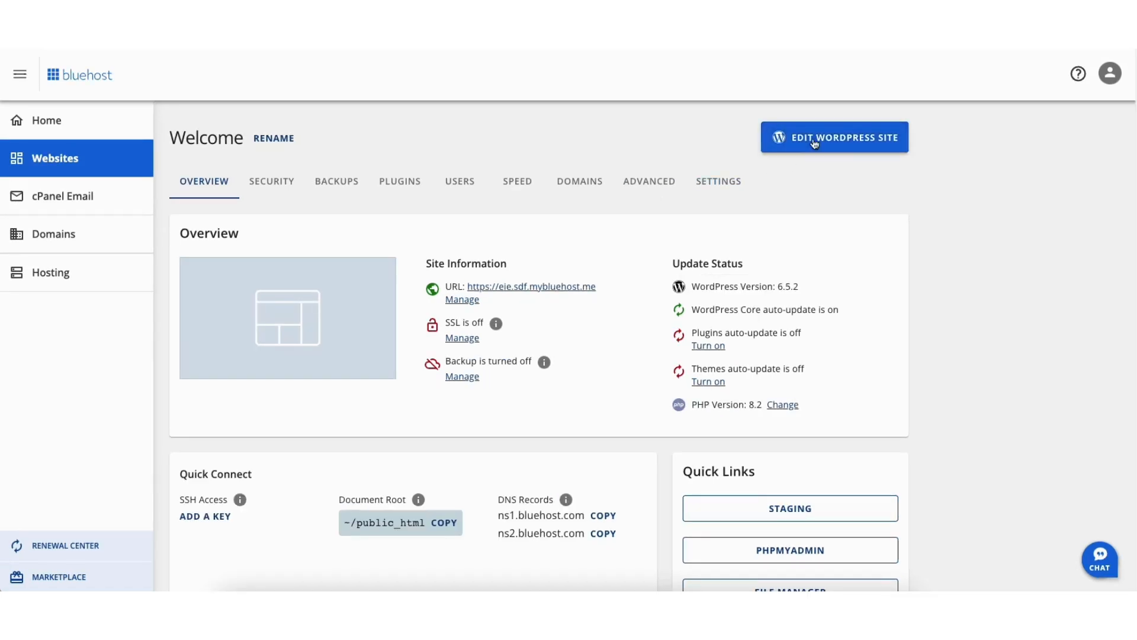
pyautogui.click(815, 142)
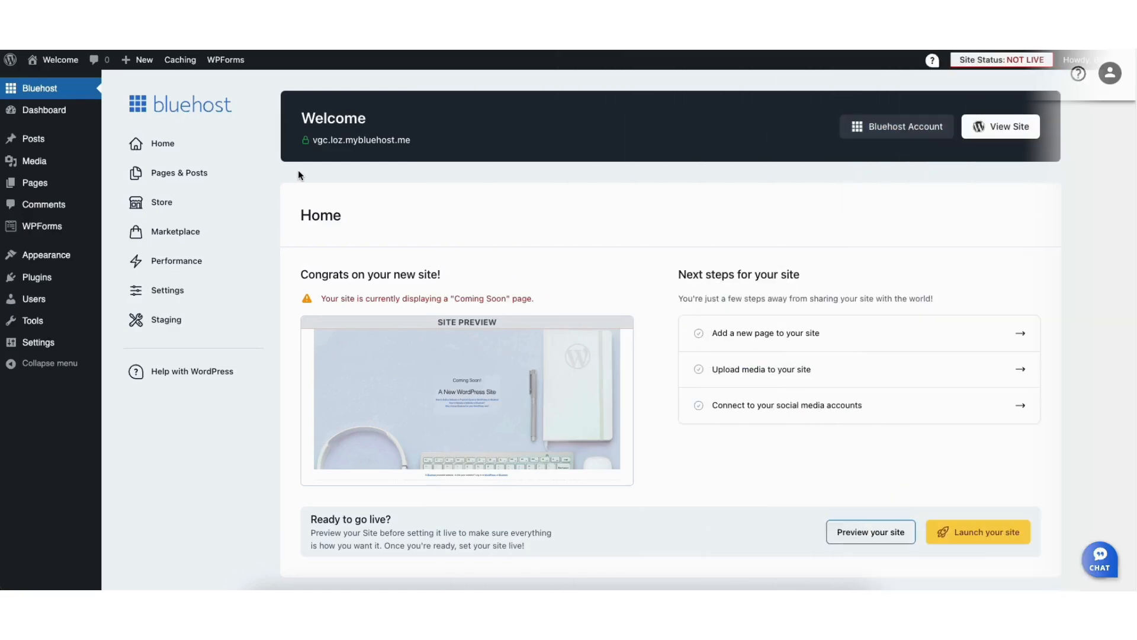
# Change both the WordPress address and the site address to https in the general settings and save the changes
pyautogui.moveTo(37, 347)
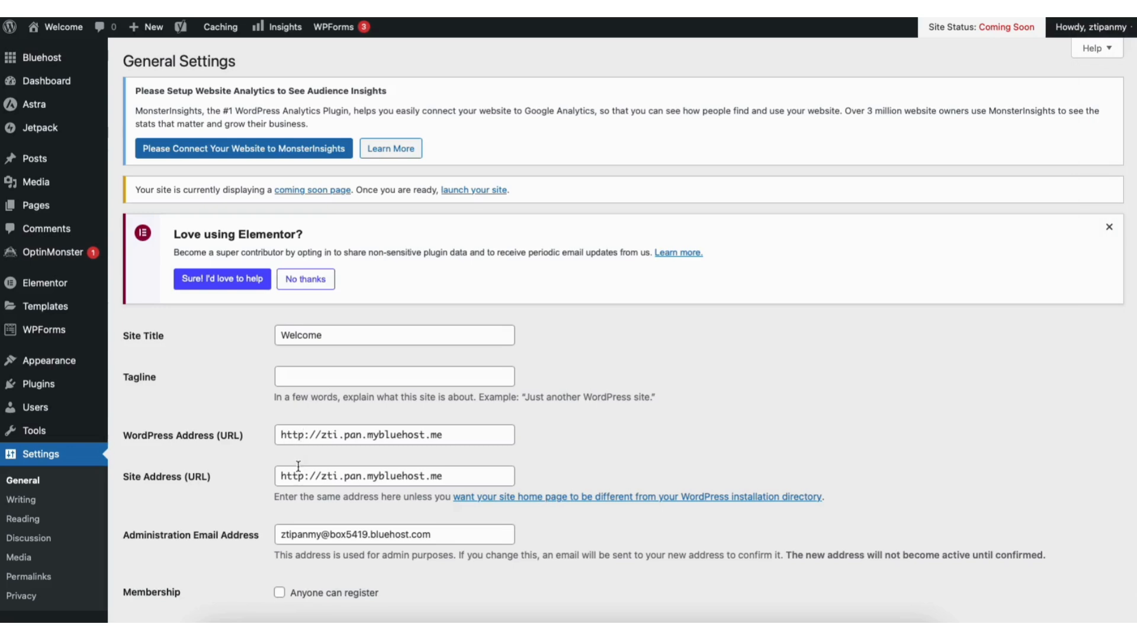
pyautogui.click(304, 435)
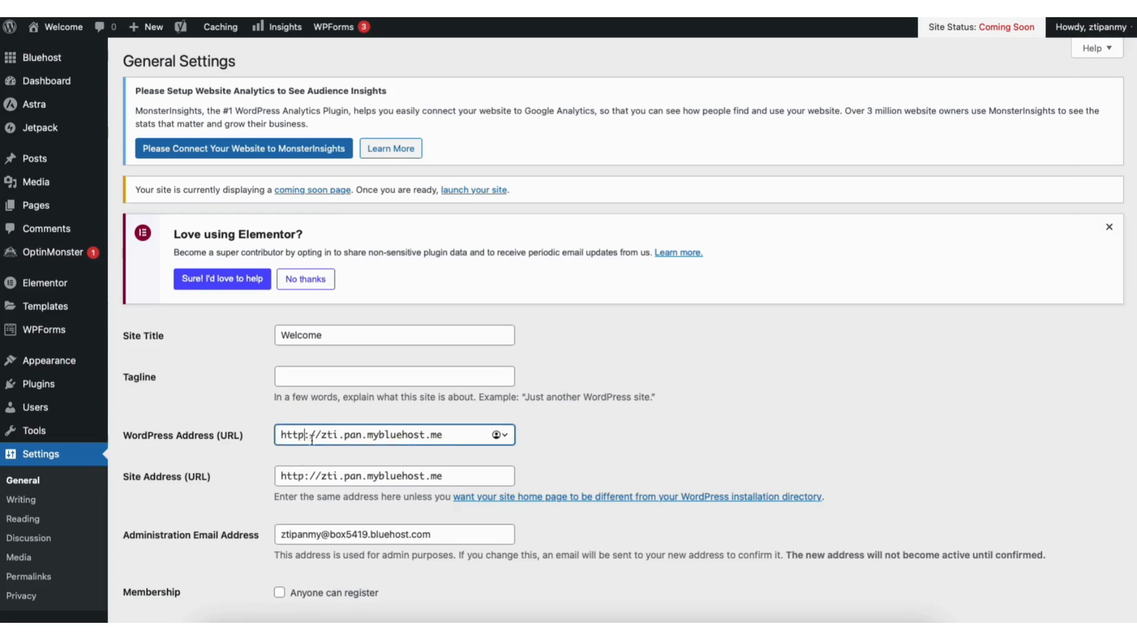
pyautogui.write('s')
pyautogui.click(304, 474)
pyautogui.write('s')
pyautogui.scroll(-15, 1124, 482)
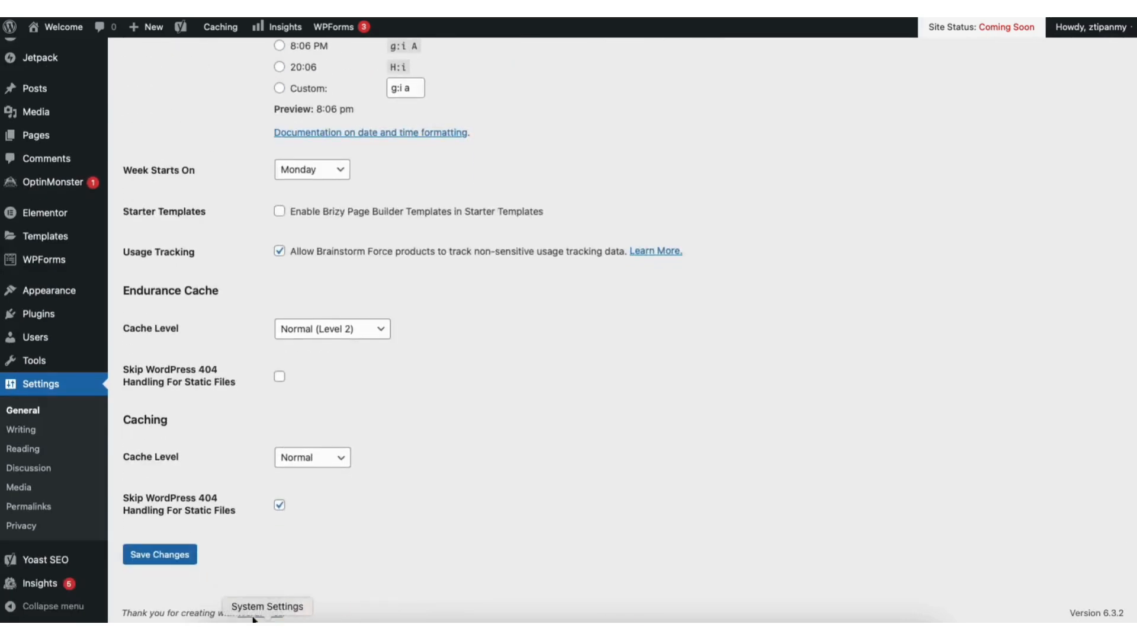
pyautogui.click(178, 553)
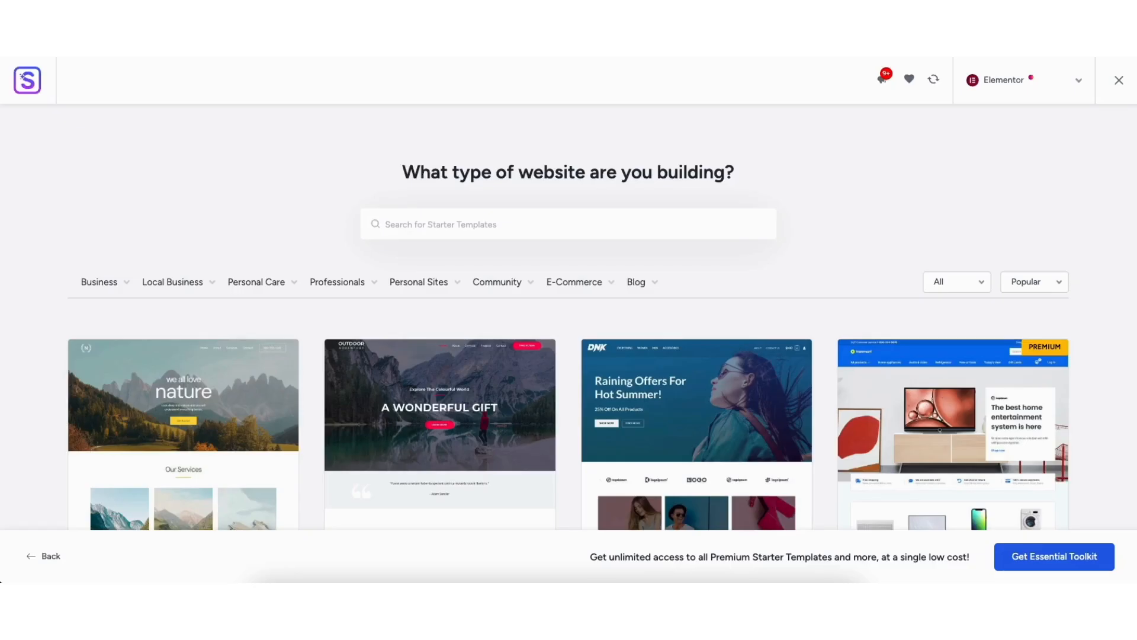
pyautogui.scroll(-10, 568, 317)
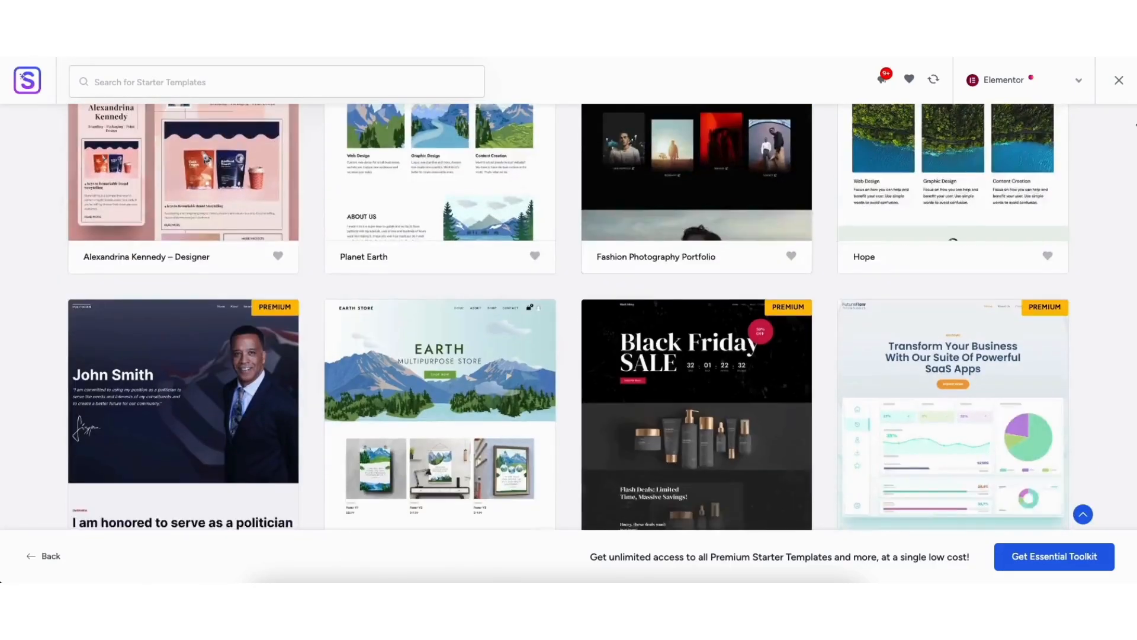
pyautogui.scroll(-3, 568, 317)
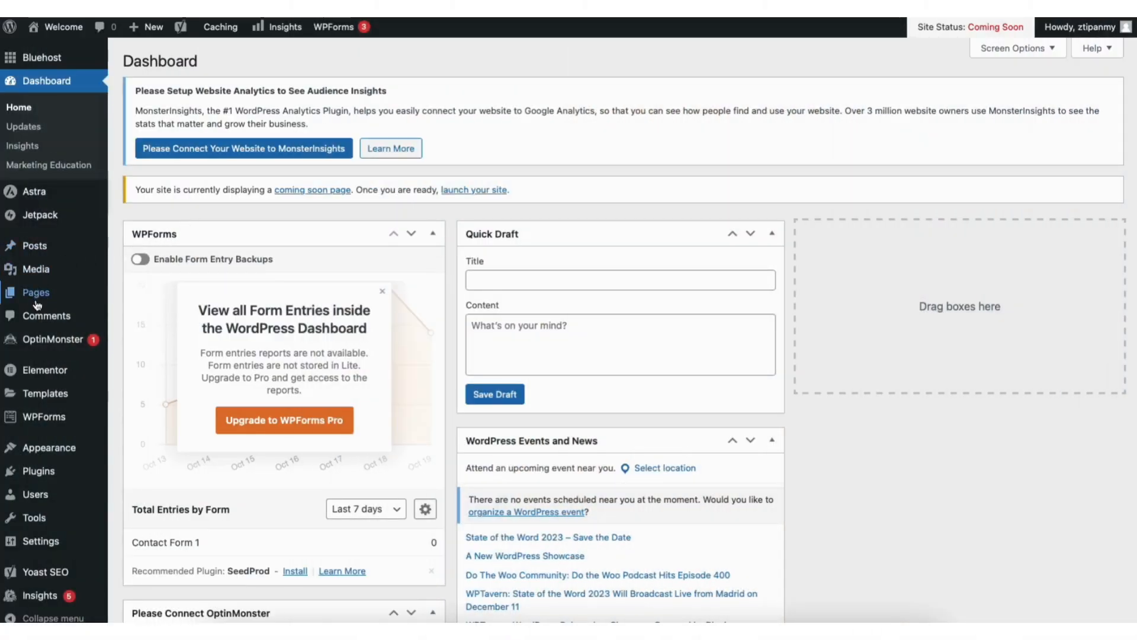
# Start adding a new theme to the WordPress site and browse the popular themes on offer
pyautogui.moveTo(50, 450)
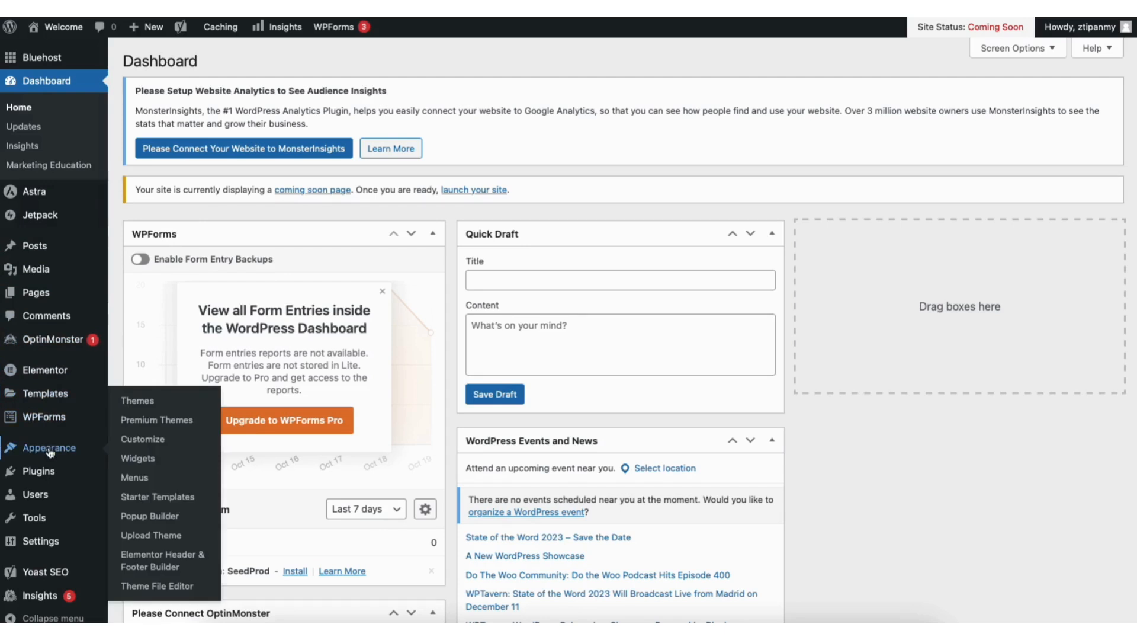
pyautogui.click(144, 407)
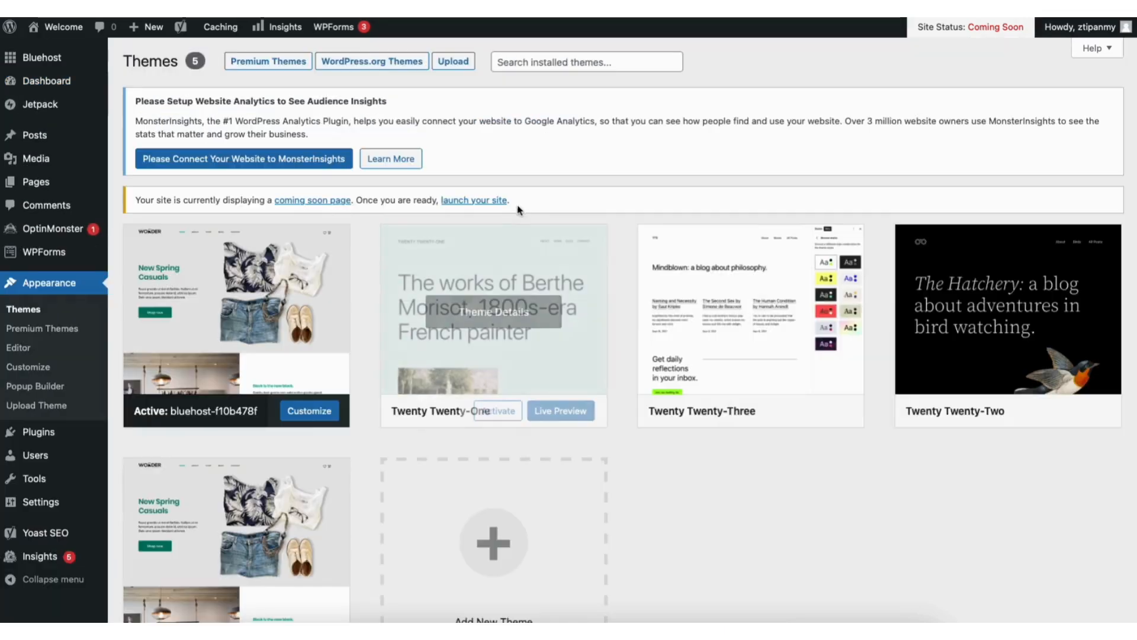
pyautogui.scroll(-2, 537, 403)
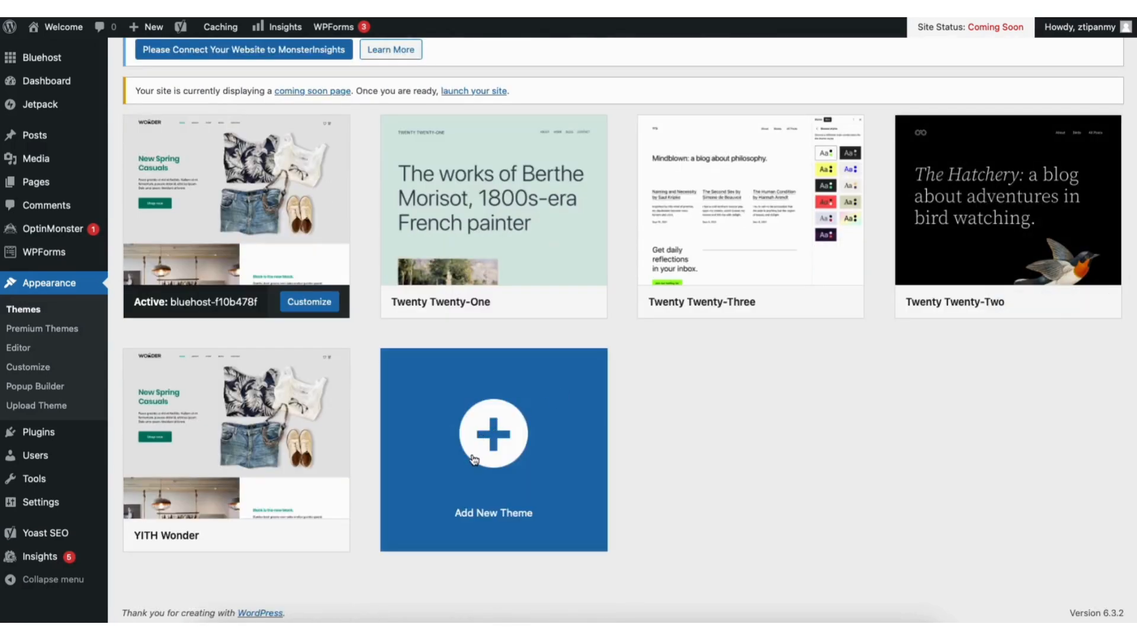
pyautogui.click(474, 460)
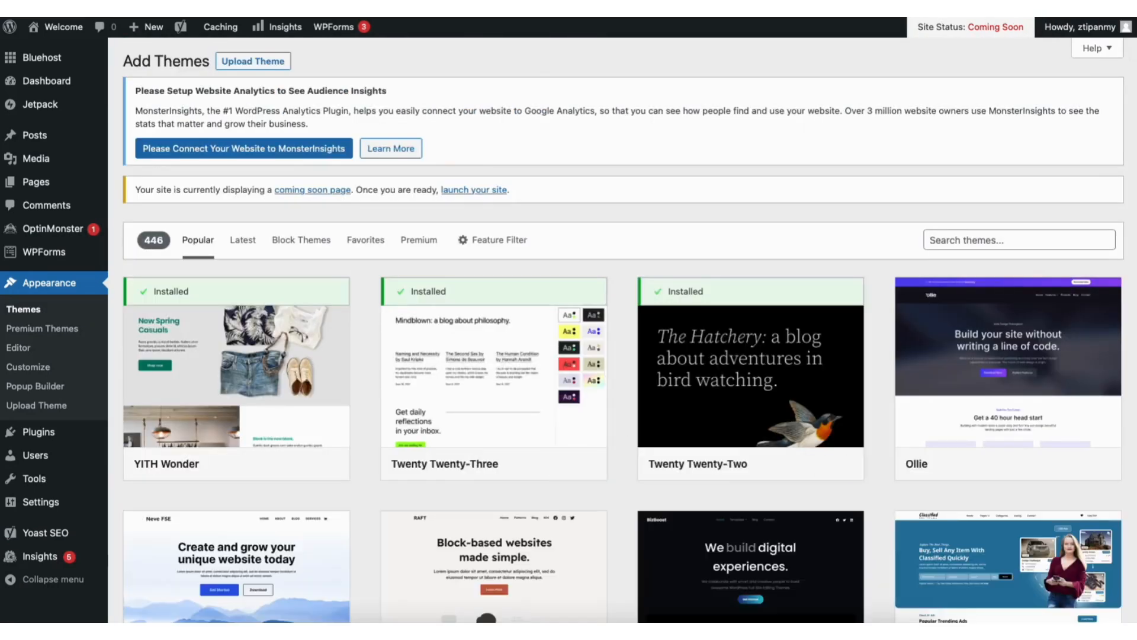
pyautogui.scroll(-8, 623, 330)
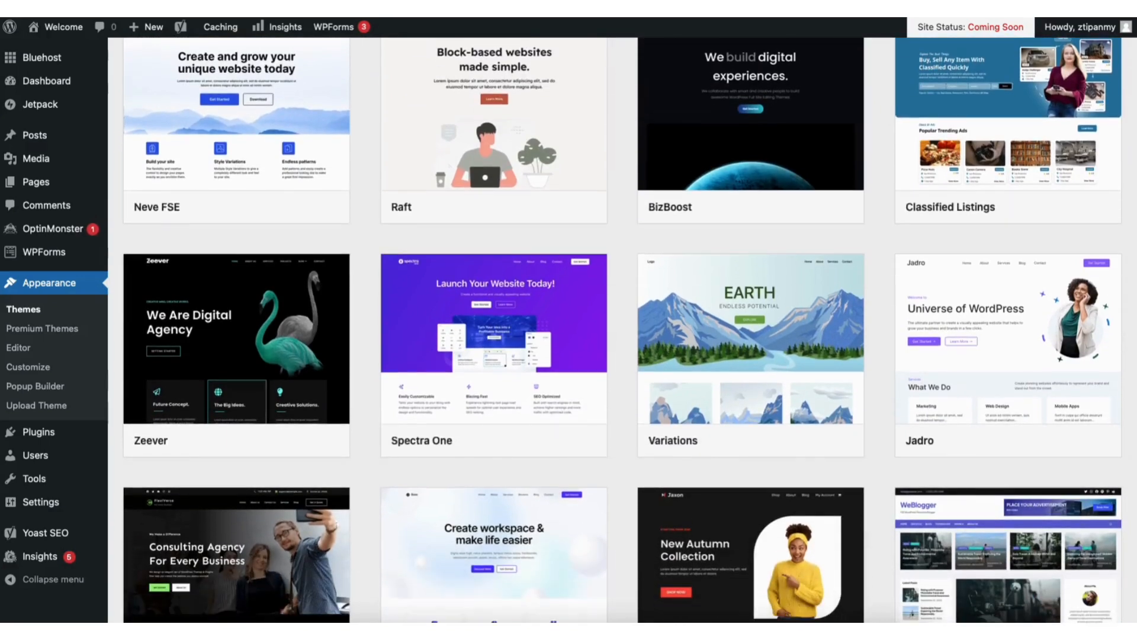
pyautogui.scroll(-9, 624, 331)
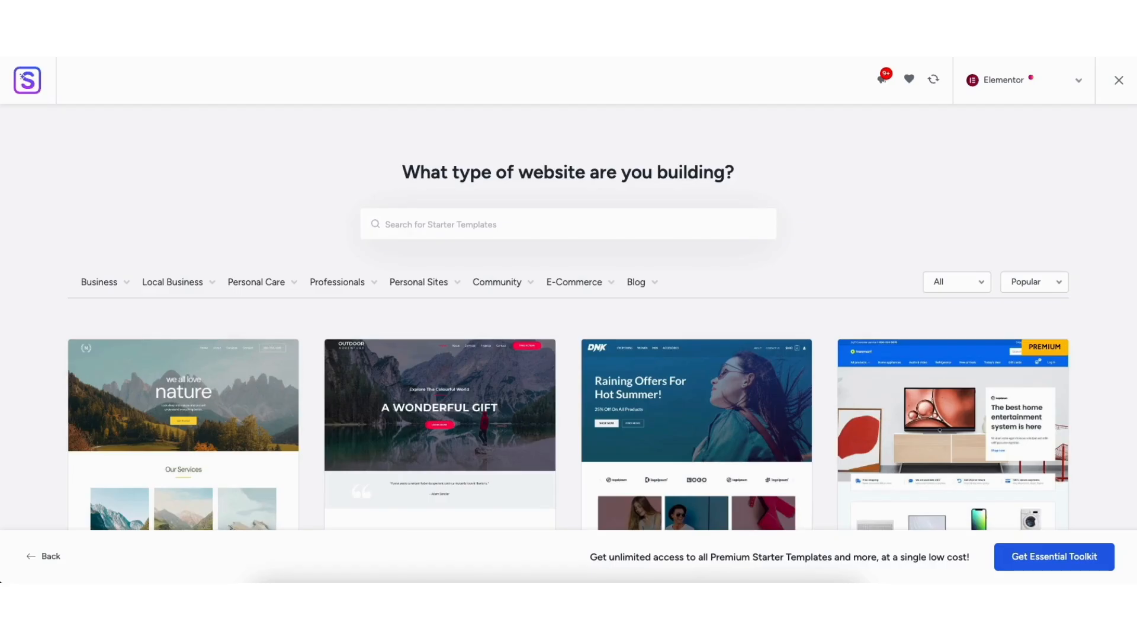
pyautogui.scroll(-6, 569, 320)
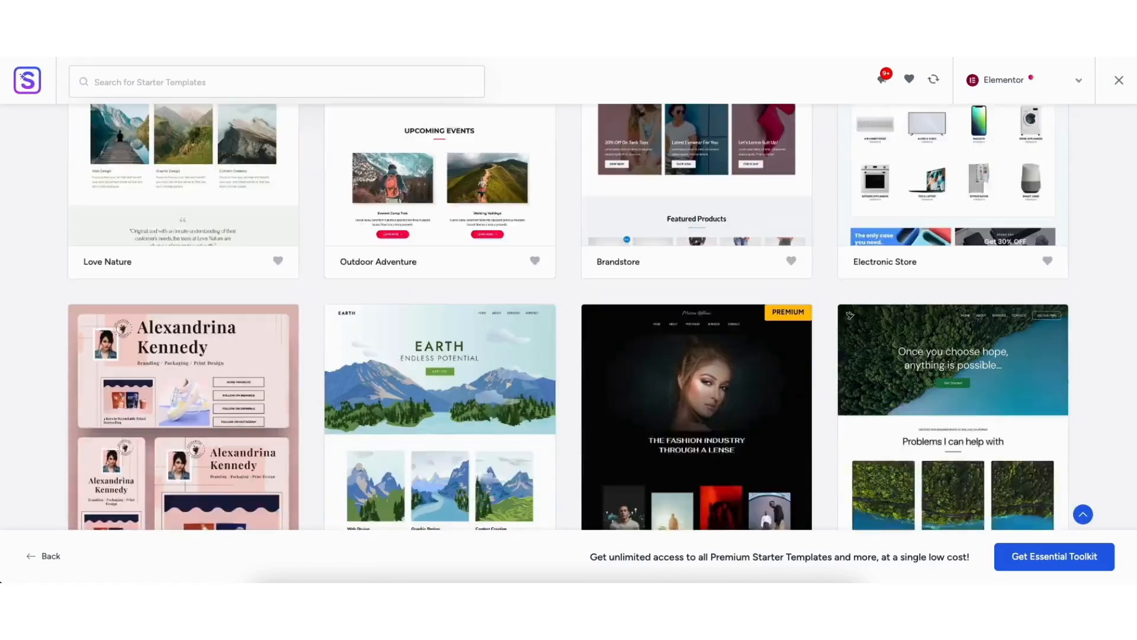
# Replace the podcast home page's main heading text in Elementor with "My Demo Podcast Web"
pyautogui.scroll(-10, 850, 315)
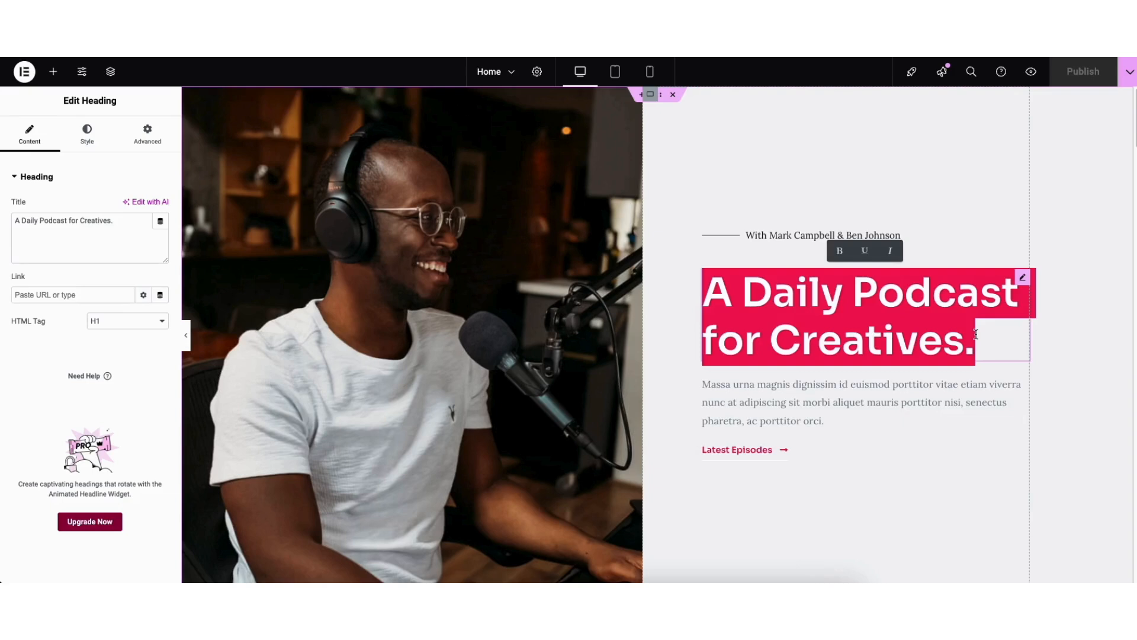
pyautogui.write('My Demo Podcast Web')
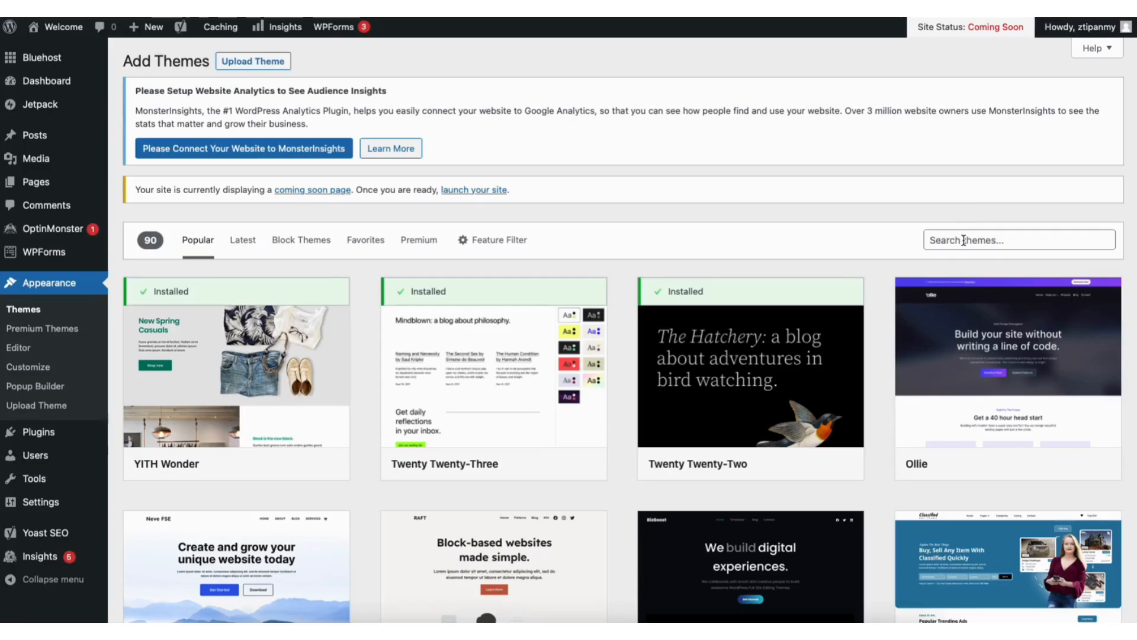
# Search the WordPress theme directory for "astra"
pyautogui.click(963, 240)
pyautogui.write('astra')
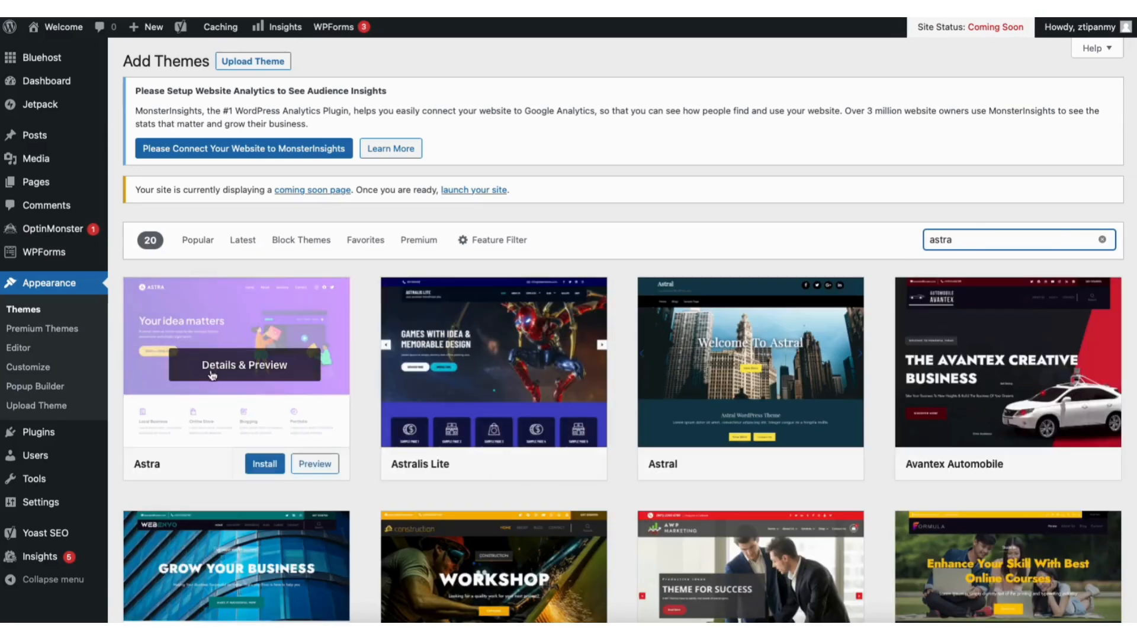
# Install the Astra theme on the WordPress site and activate it
pyautogui.click(264, 464)
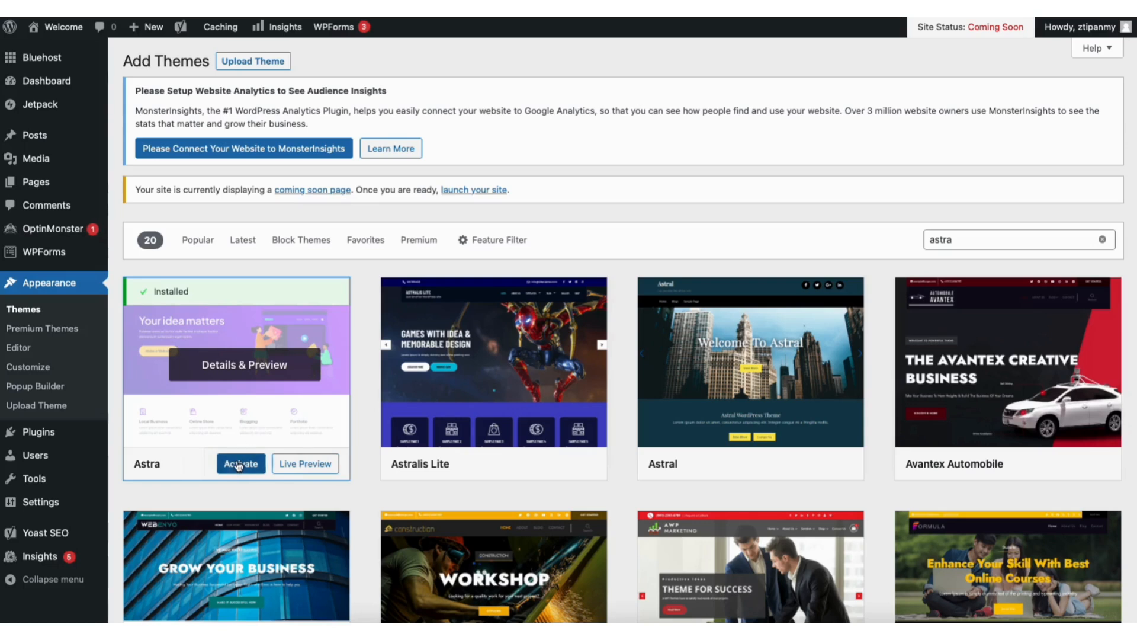
pyautogui.click(239, 465)
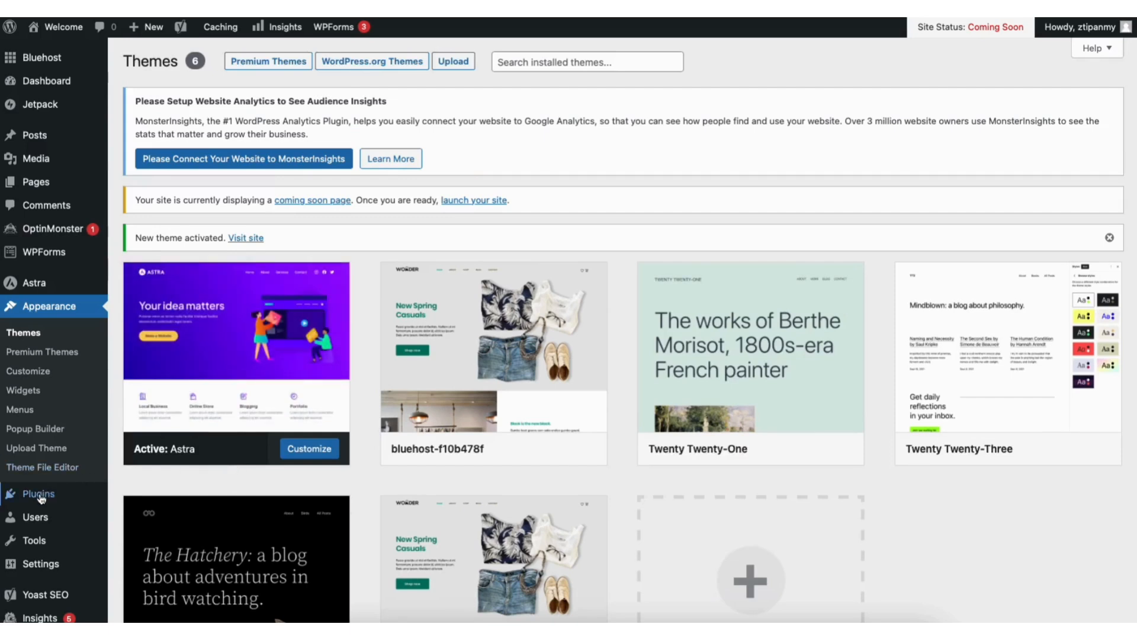
# Find the "Starter Templates — Elementor, WordPress & Beaver Builder Templates" plugin by searching "starter templates", then install and activate it
pyautogui.moveTo(40, 498)
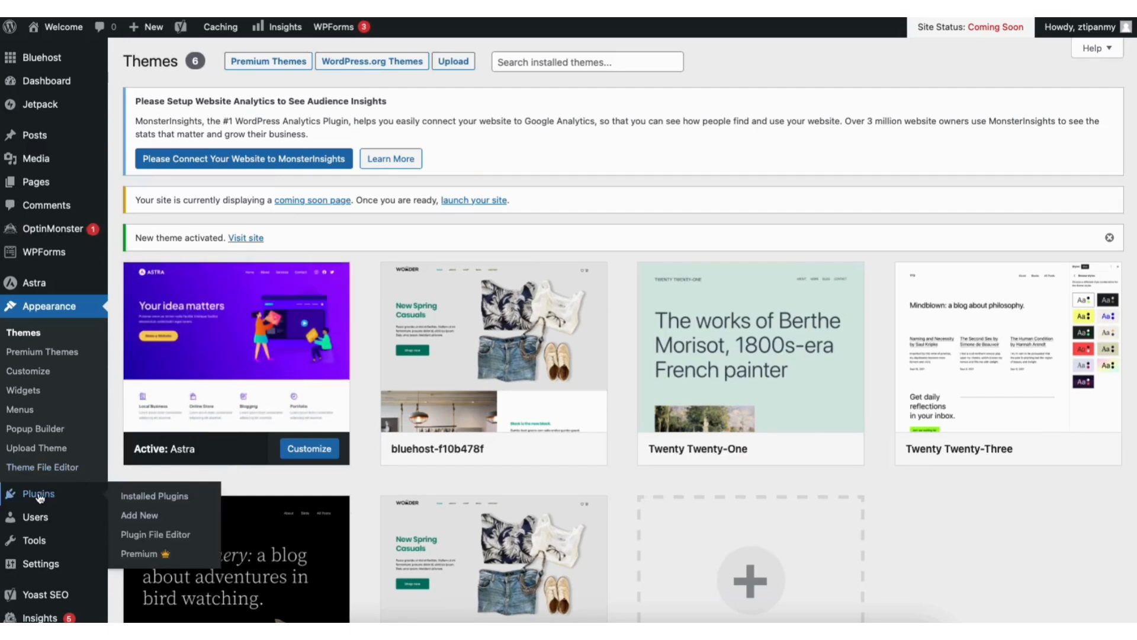
pyautogui.click(143, 514)
pyautogui.click(971, 232)
pyautogui.write('starter temp')
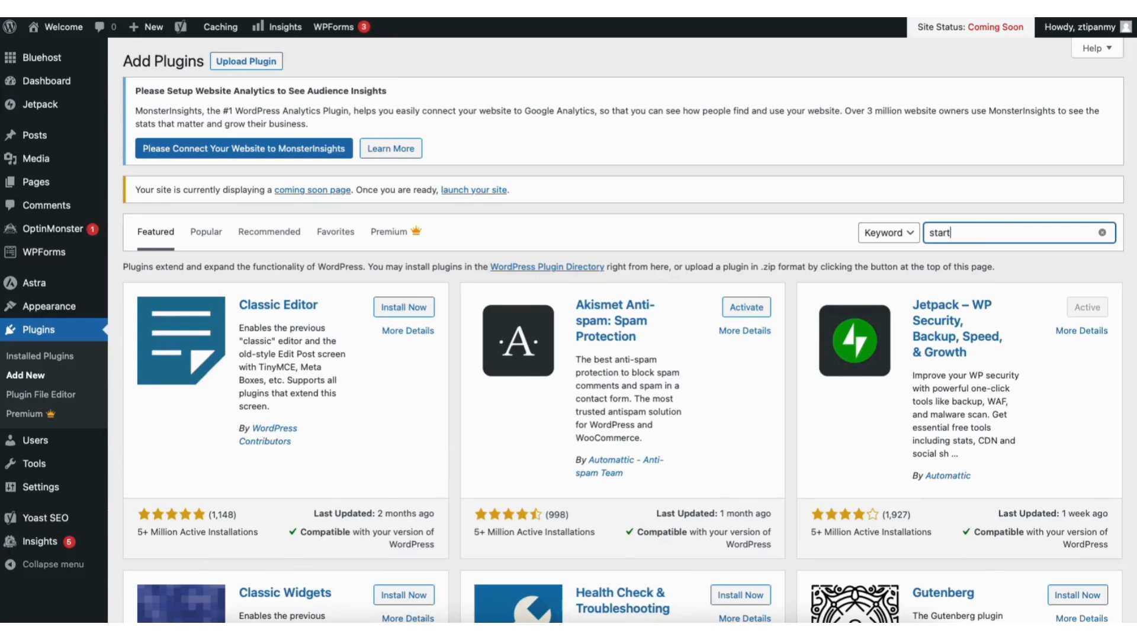
pyautogui.write('lates')
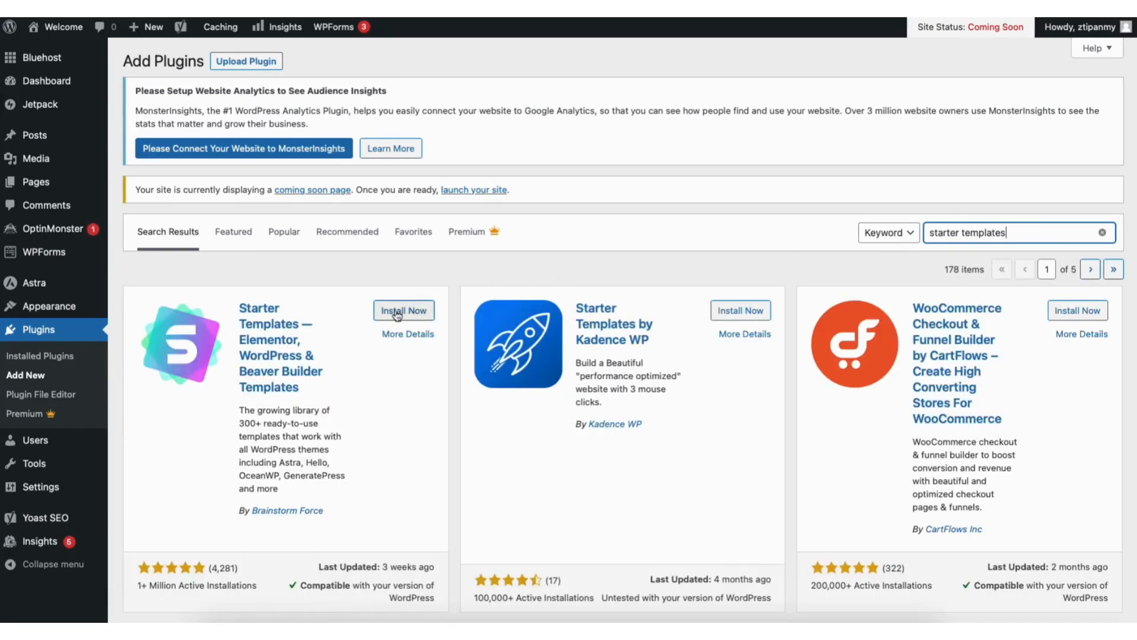
pyautogui.click(397, 315)
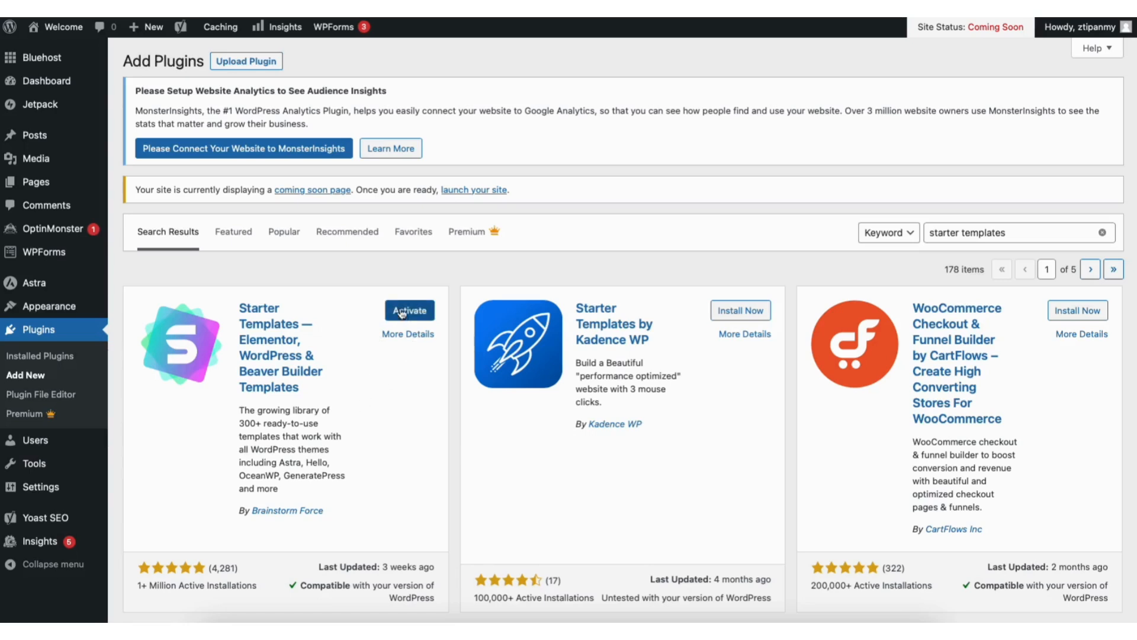
pyautogui.click(400, 309)
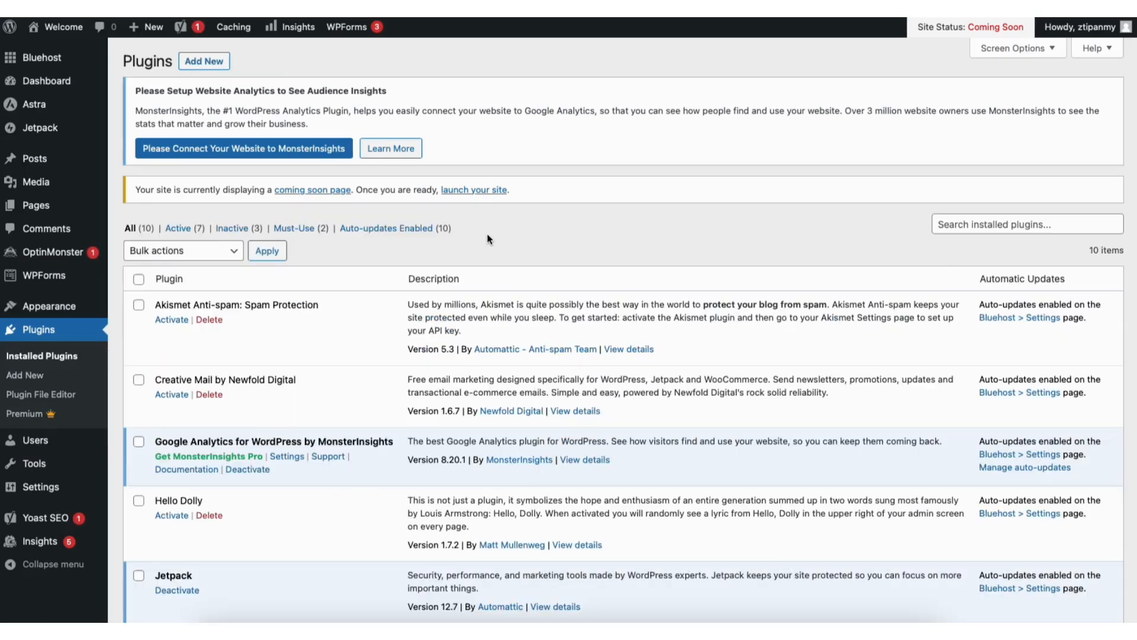
# Bring up the Starter Templates library and set the page builder to Elementor
pyautogui.moveTo(60, 307)
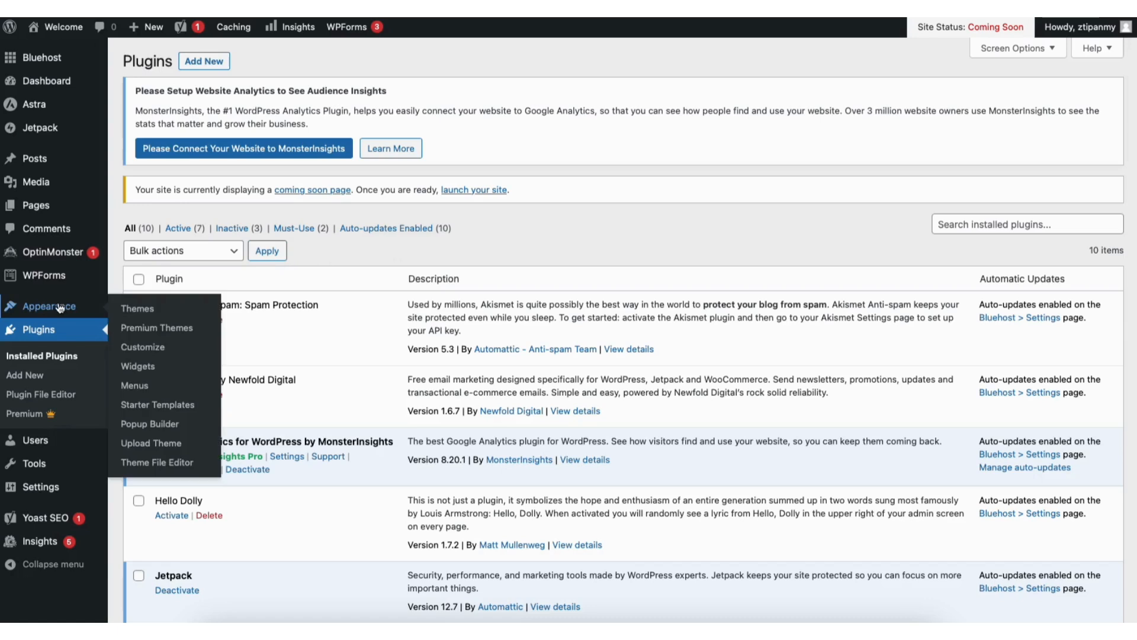
pyautogui.click(146, 405)
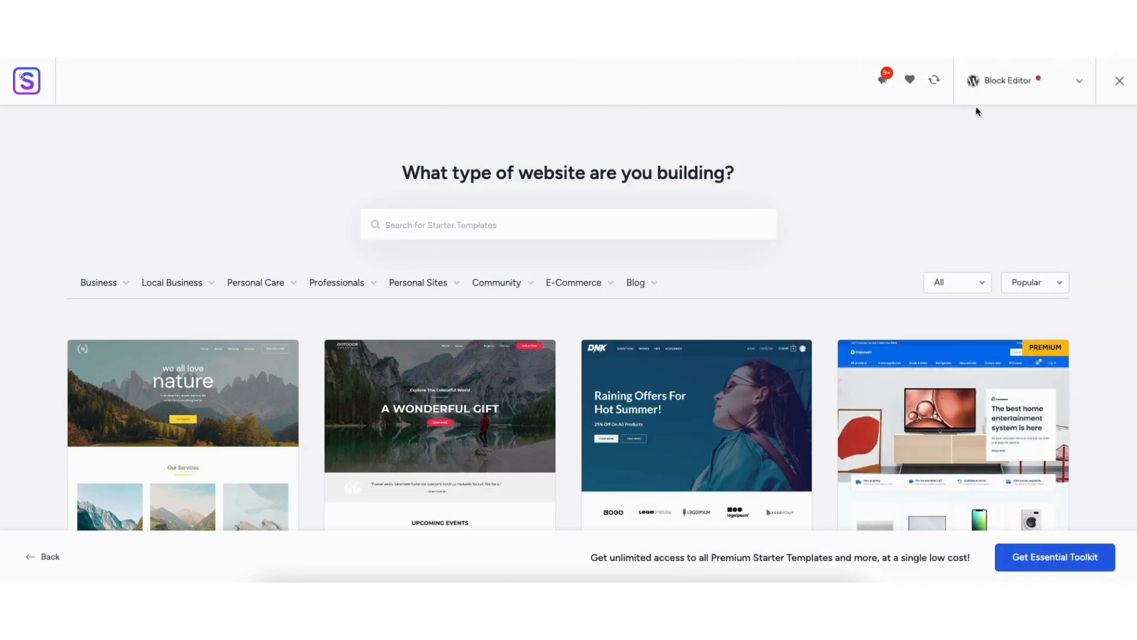
pyautogui.click(1004, 85)
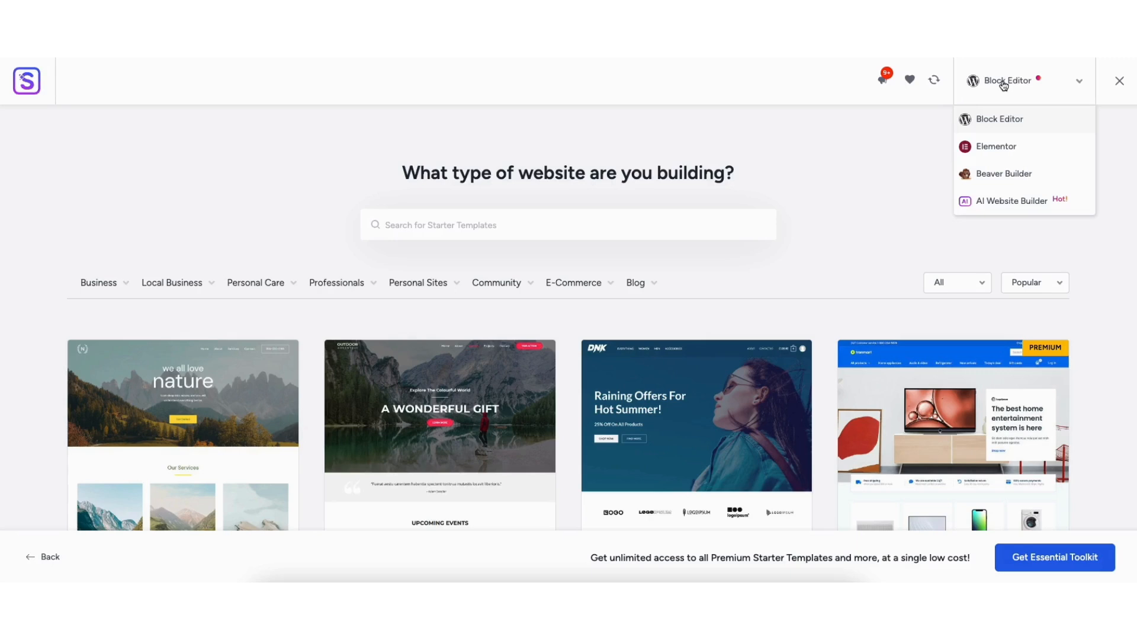
pyautogui.click(990, 148)
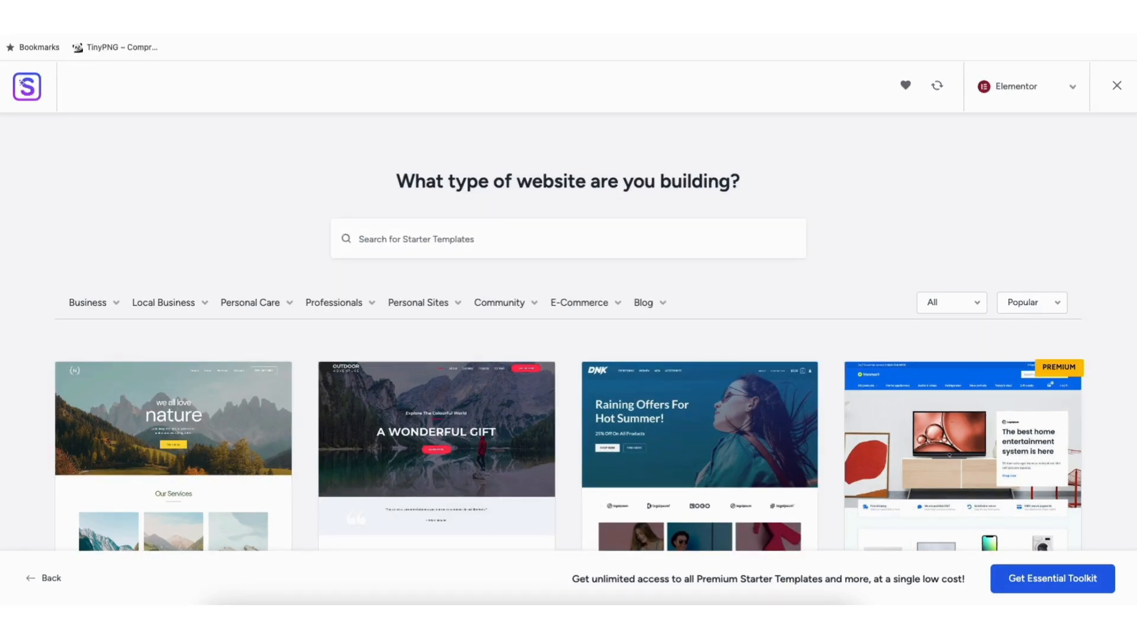
# Look over the Elementor templates and their site categories, and preview the Love Nature template before returning to the gallery
pyautogui.scroll(-8, 568, 332)
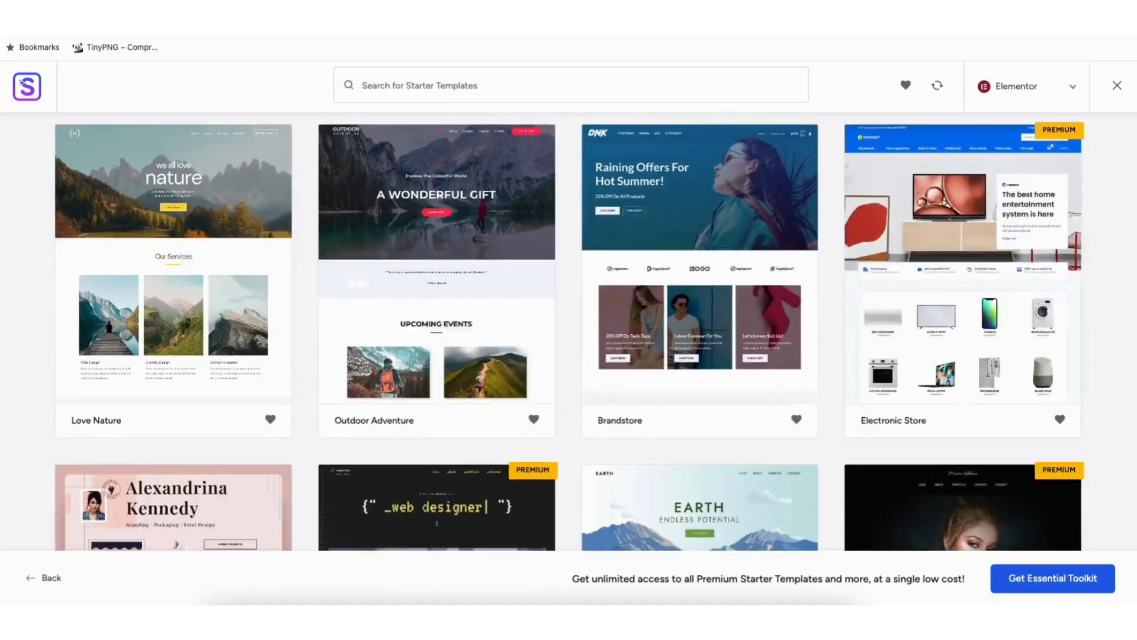
pyautogui.scroll(-12, 568, 332)
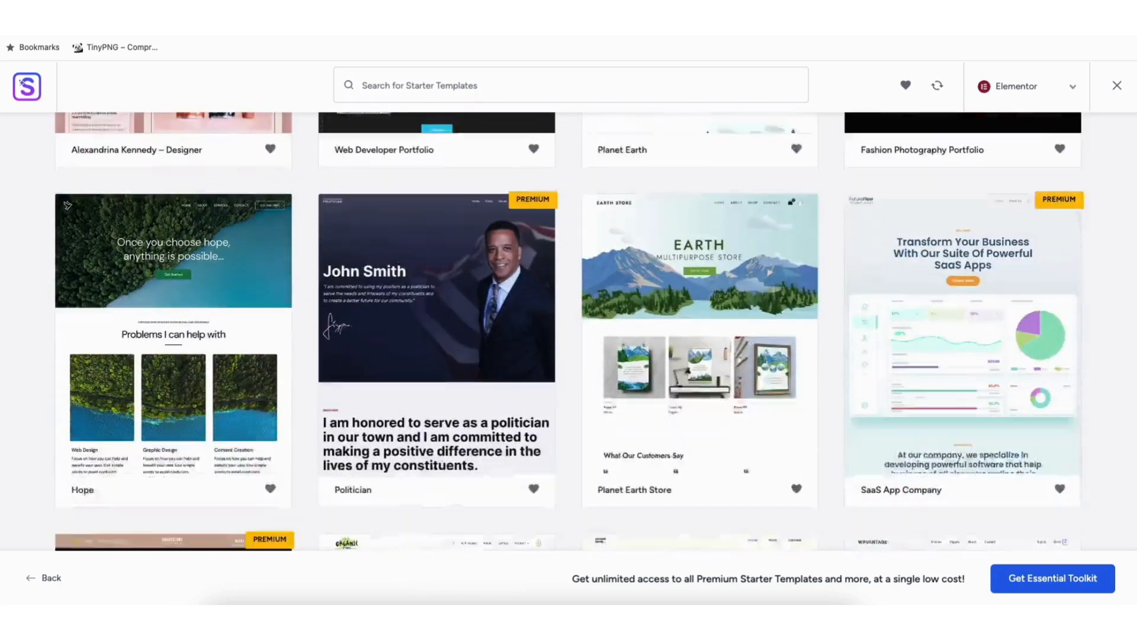
pyautogui.scroll(-7, 568, 331)
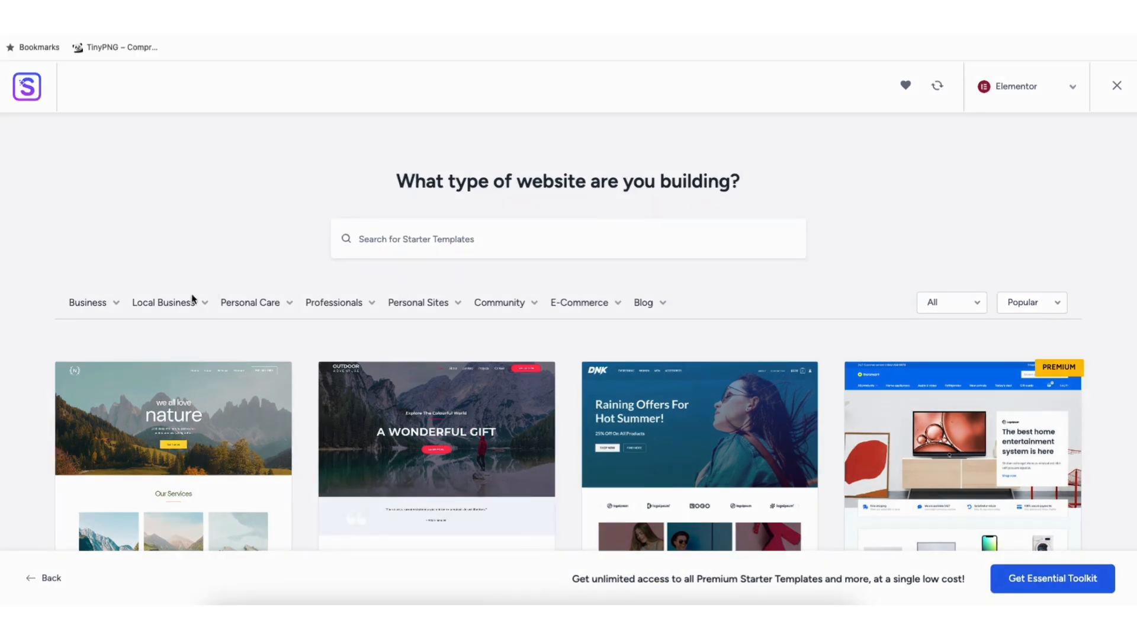
pyautogui.moveTo(153, 308)
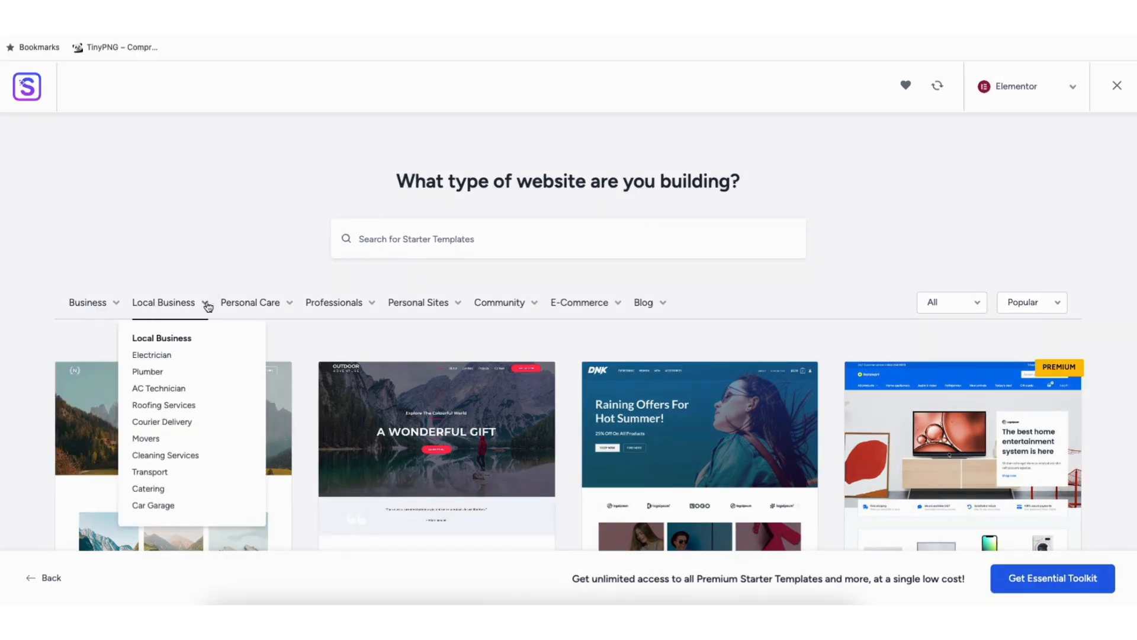
pyautogui.moveTo(323, 309)
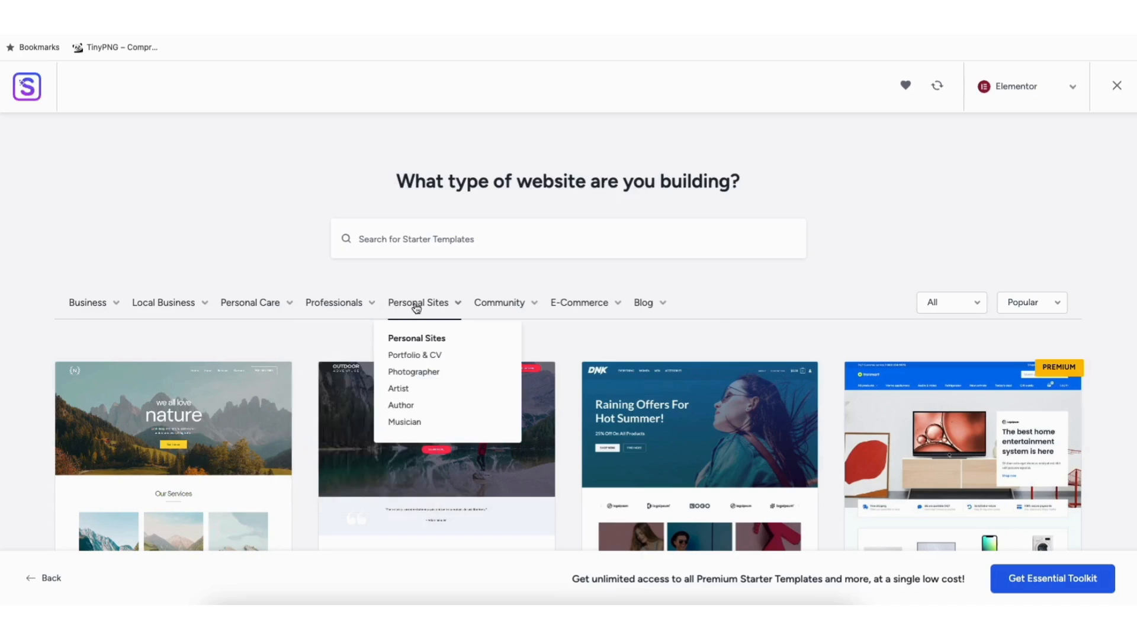
pyautogui.click(165, 437)
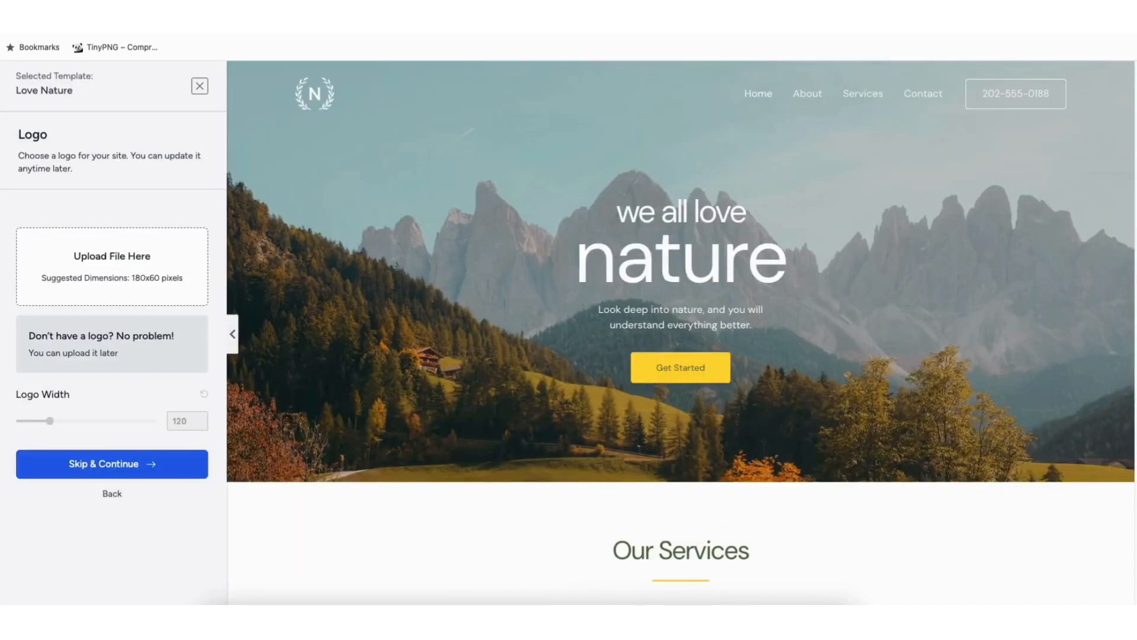
pyautogui.scroll(-8, 681, 332)
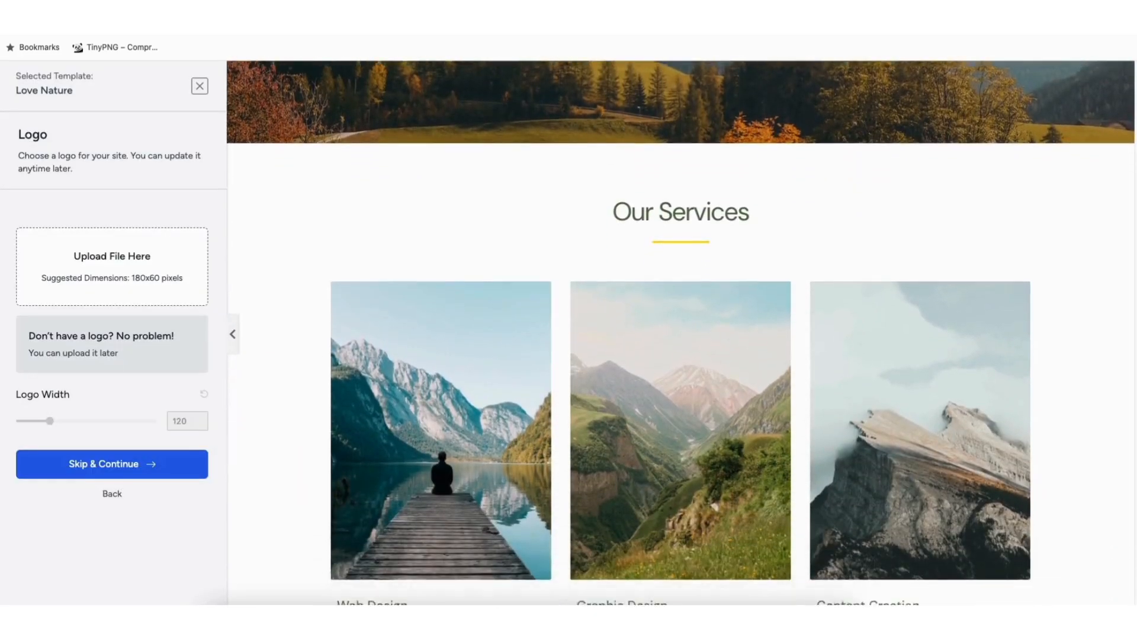
pyautogui.scroll(-5, 681, 333)
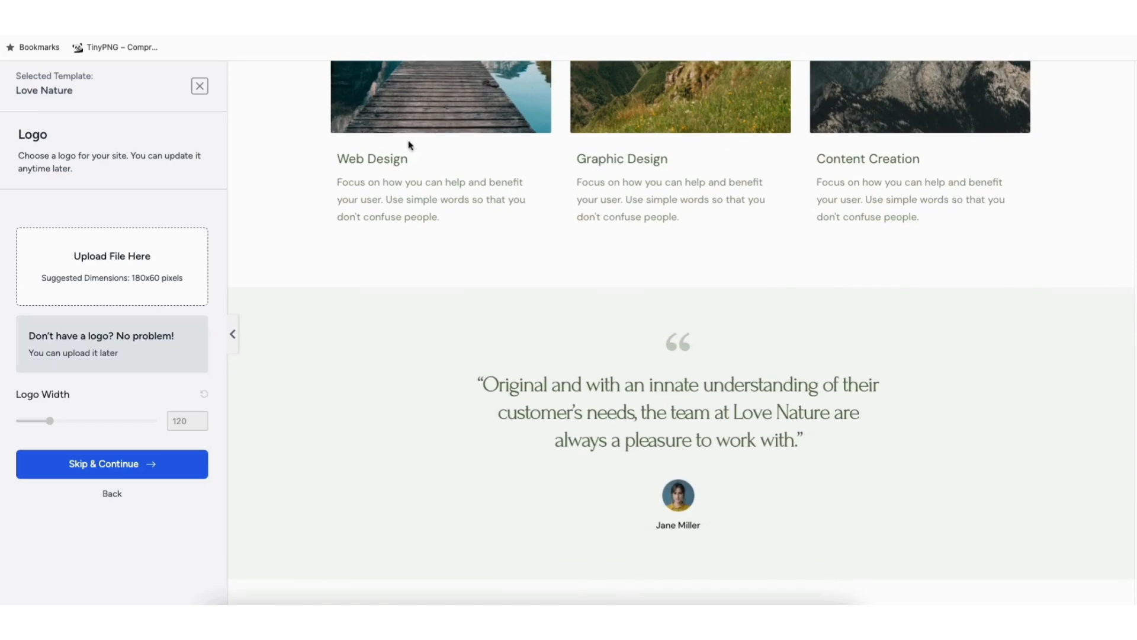
pyautogui.click(200, 87)
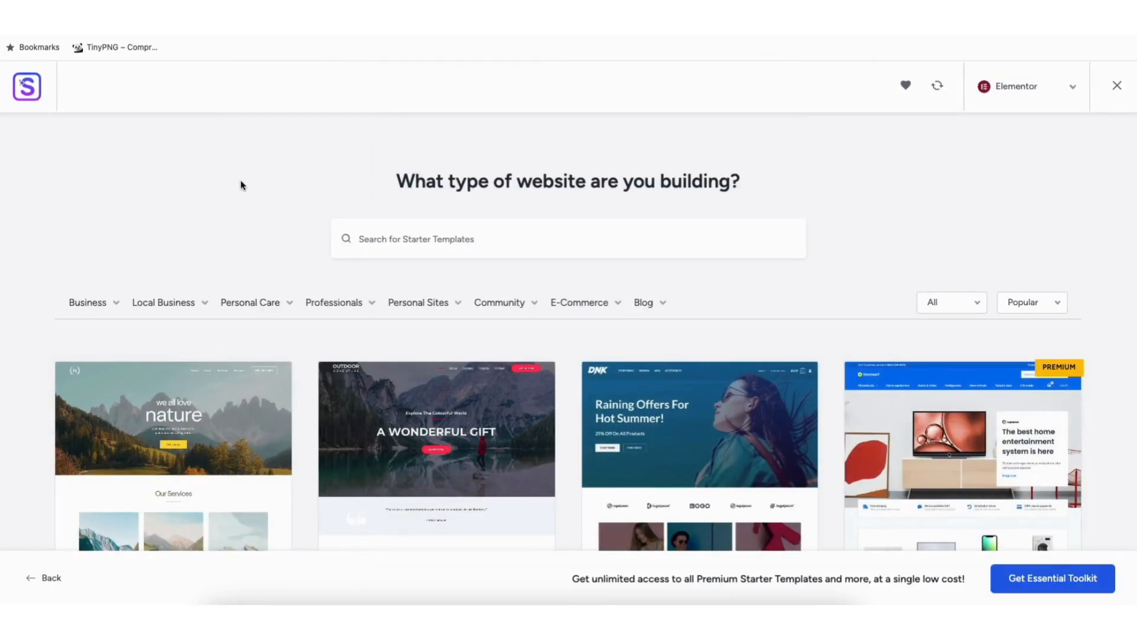
# Browse further through the gallery of Elementor starter templates for suitable free and premium designs
pyautogui.scroll(-6, 569, 332)
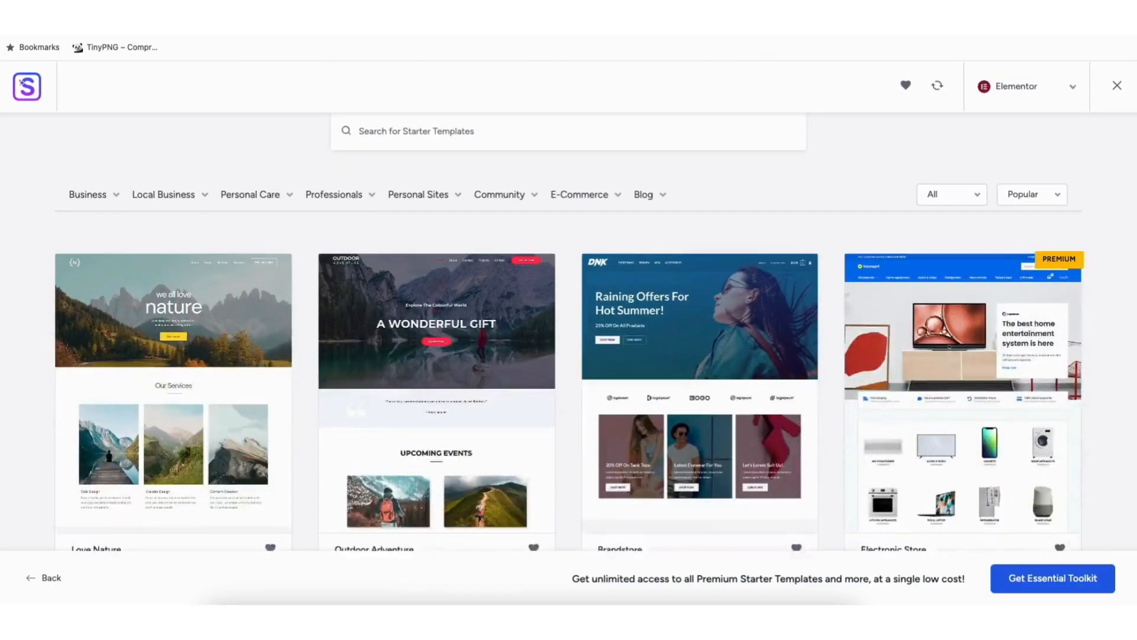
pyautogui.scroll(-9, 569, 332)
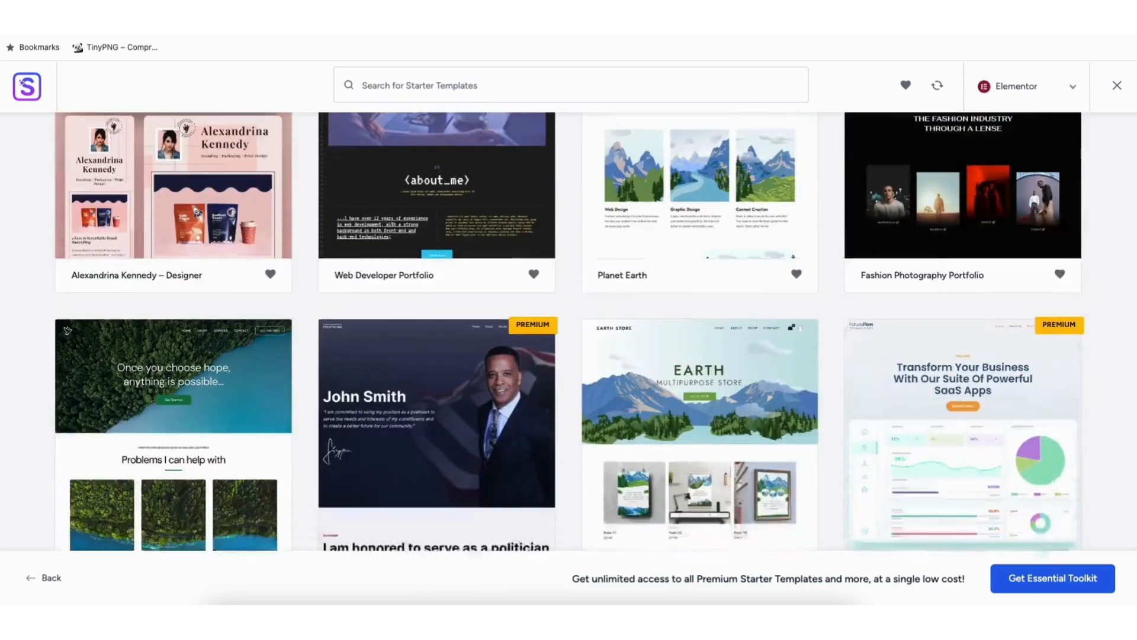
pyautogui.scroll(-8, 569, 332)
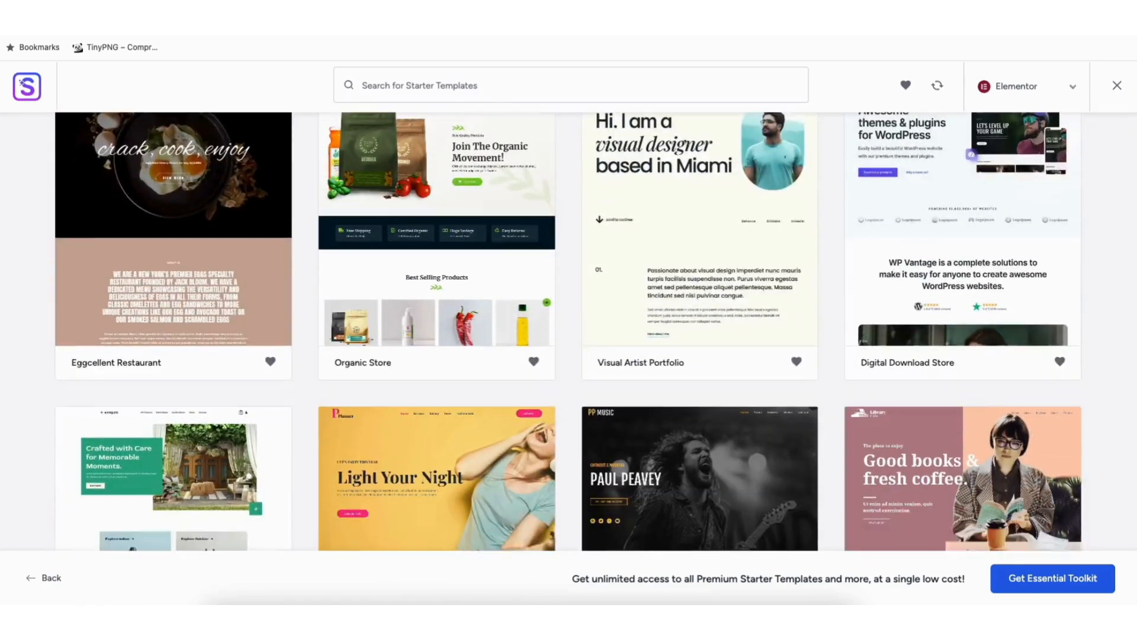
pyautogui.scroll(-12, 569, 332)
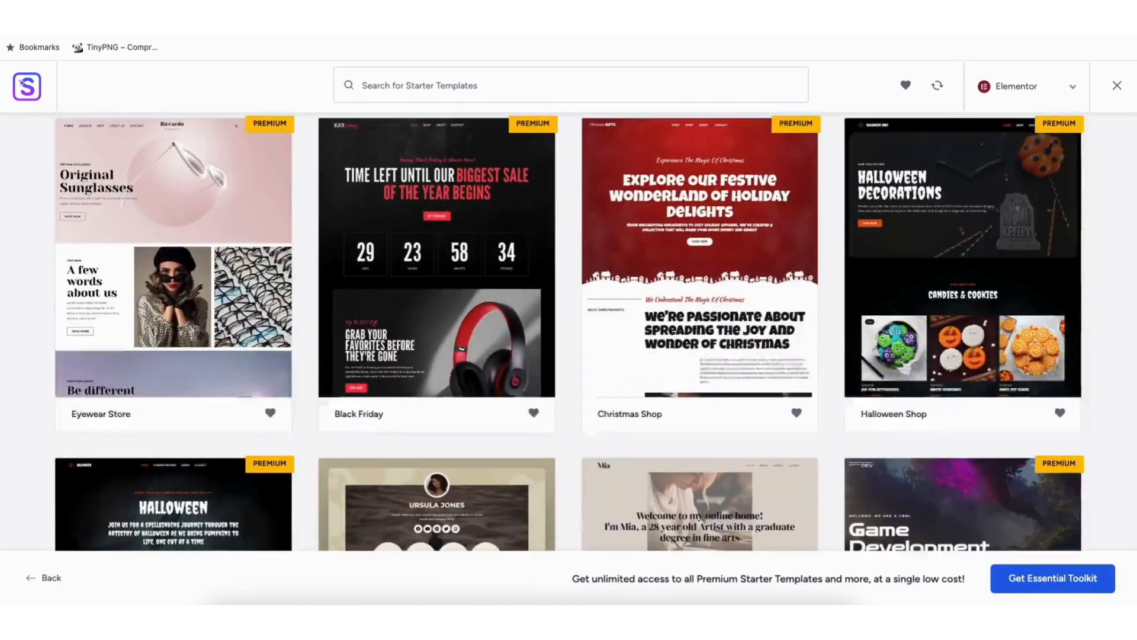
pyautogui.scroll(-12, 568, 332)
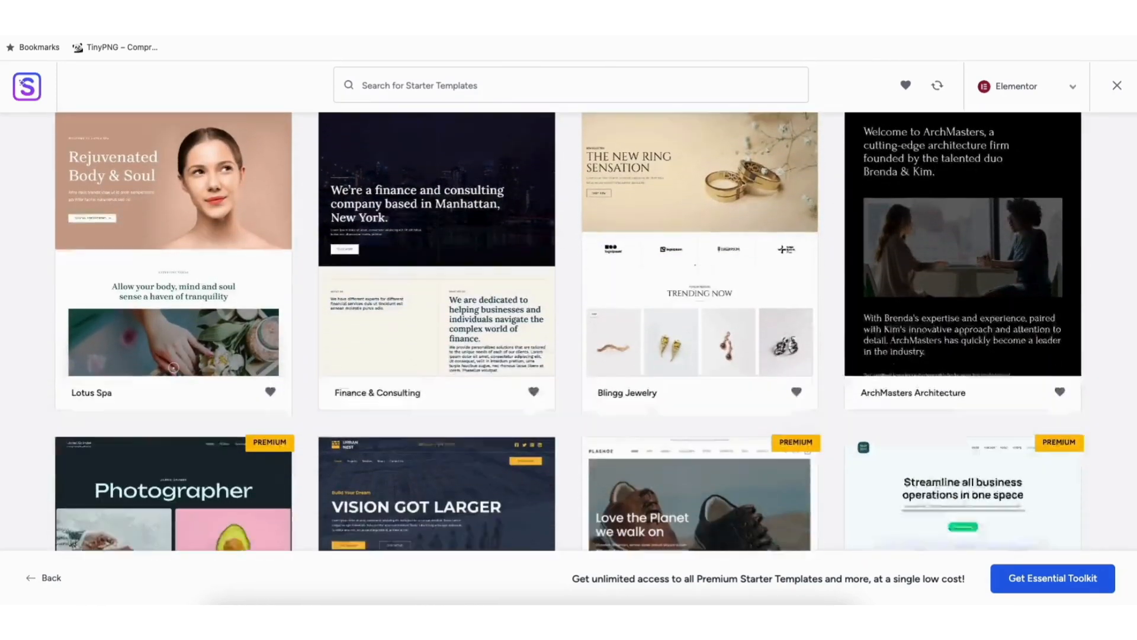
pyautogui.scroll(-12, 568, 332)
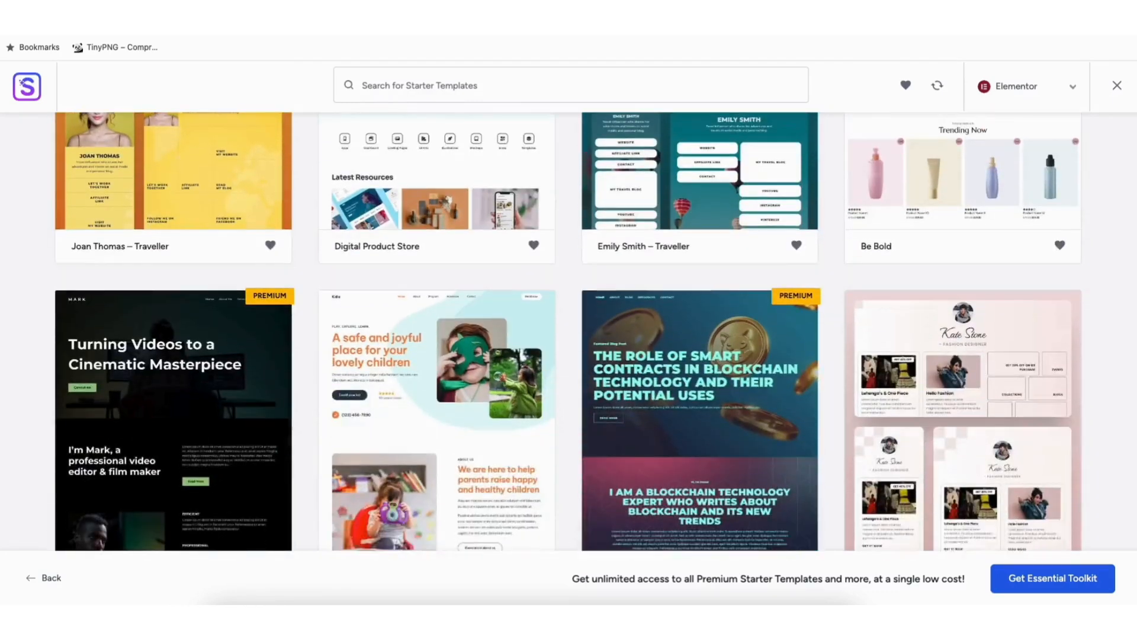
pyautogui.scroll(-8, 569, 332)
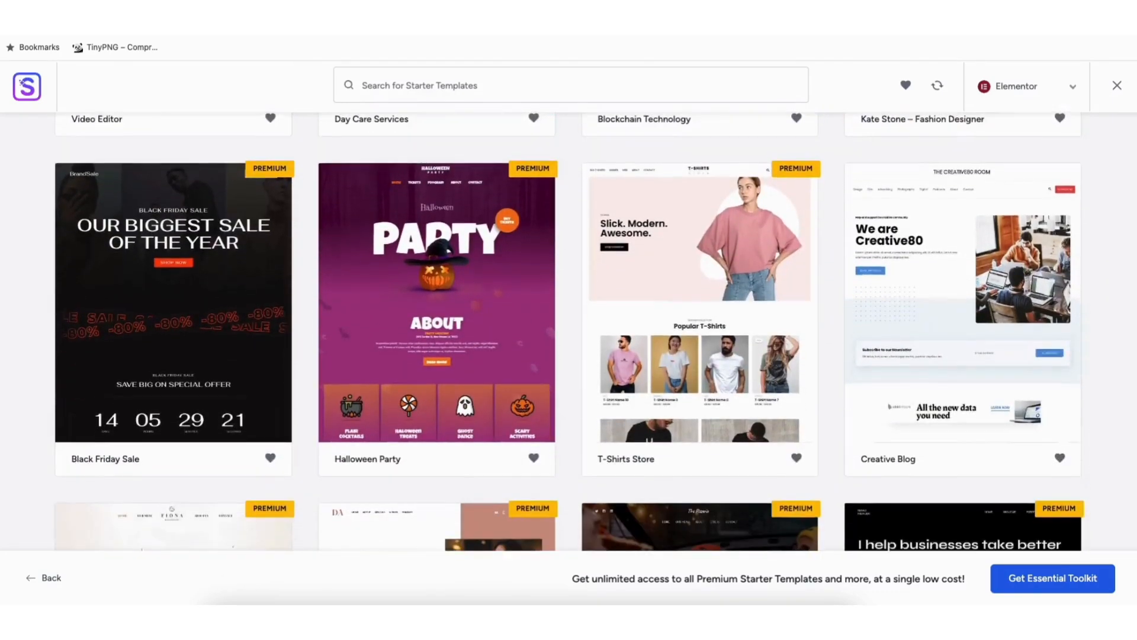
pyautogui.scroll(-8, 569, 332)
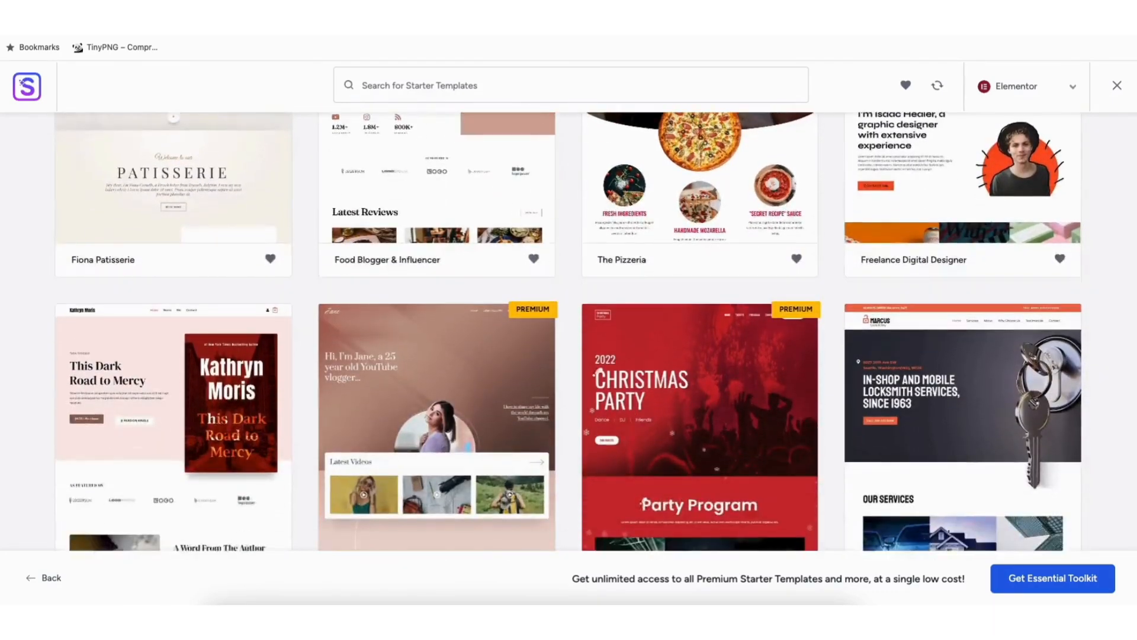
pyautogui.scroll(-8, 569, 331)
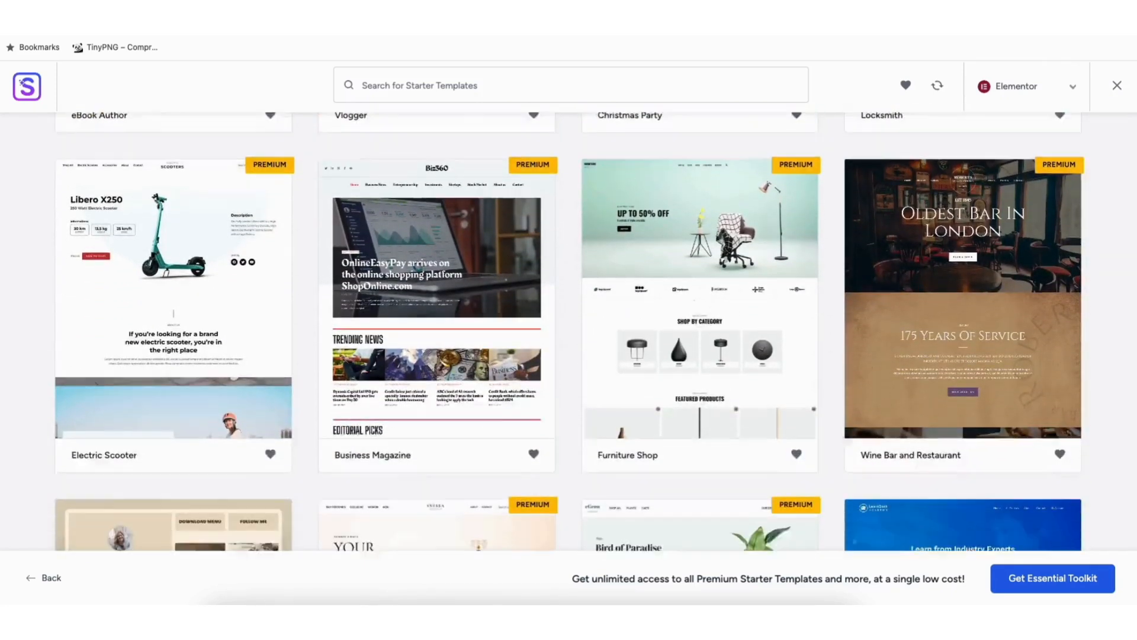
# Search the starter templates for "podcast" and choose the Creative Podcaster template
pyautogui.scroll(-2, 568, 332)
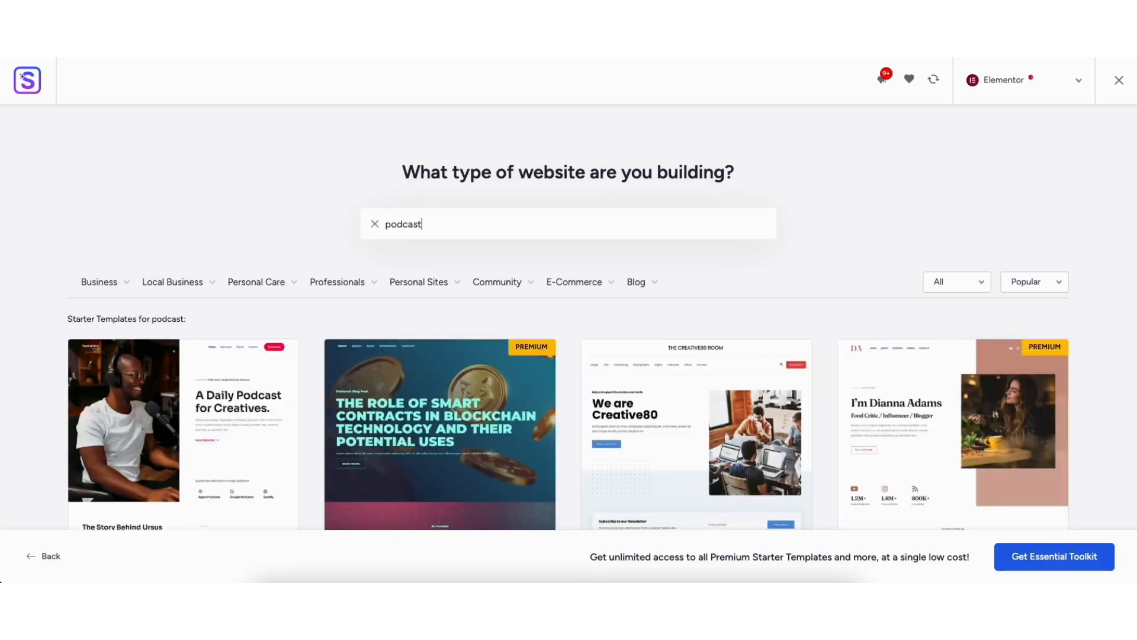
pyautogui.scroll(-8, 1131, 178)
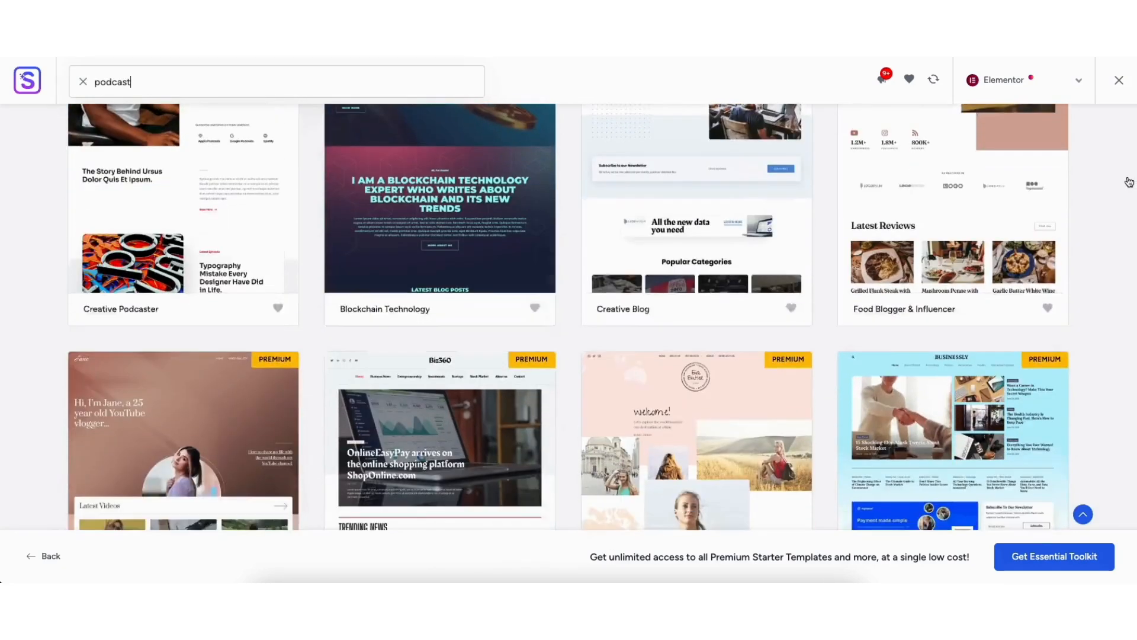
pyautogui.scroll(-6, 1125, 204)
pyautogui.scroll(11, 1117, 249)
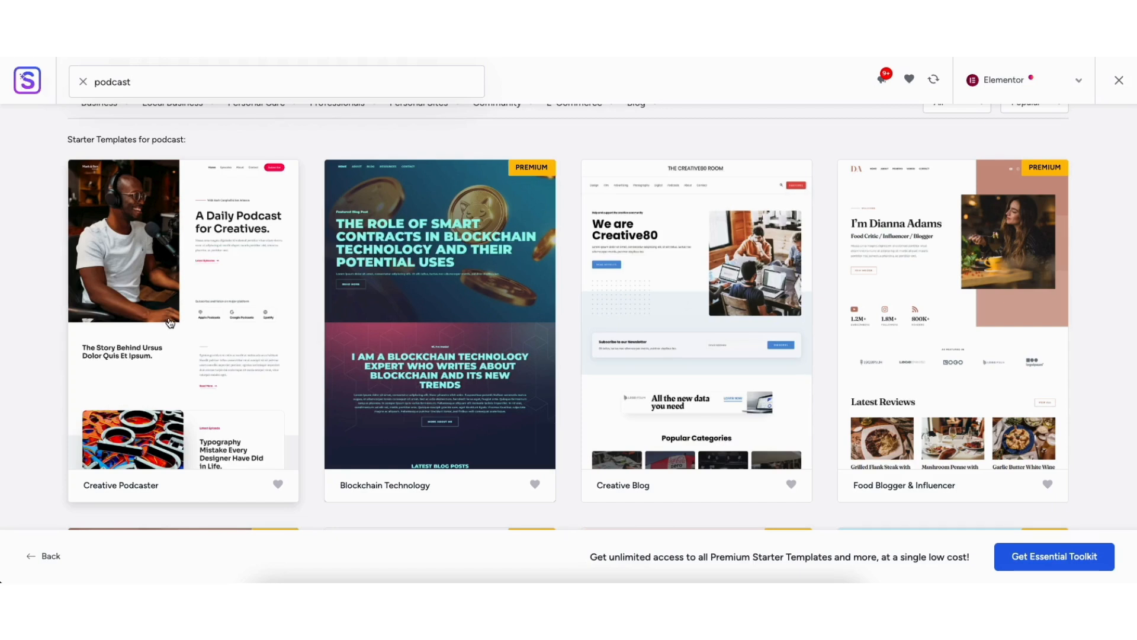
pyautogui.click(170, 323)
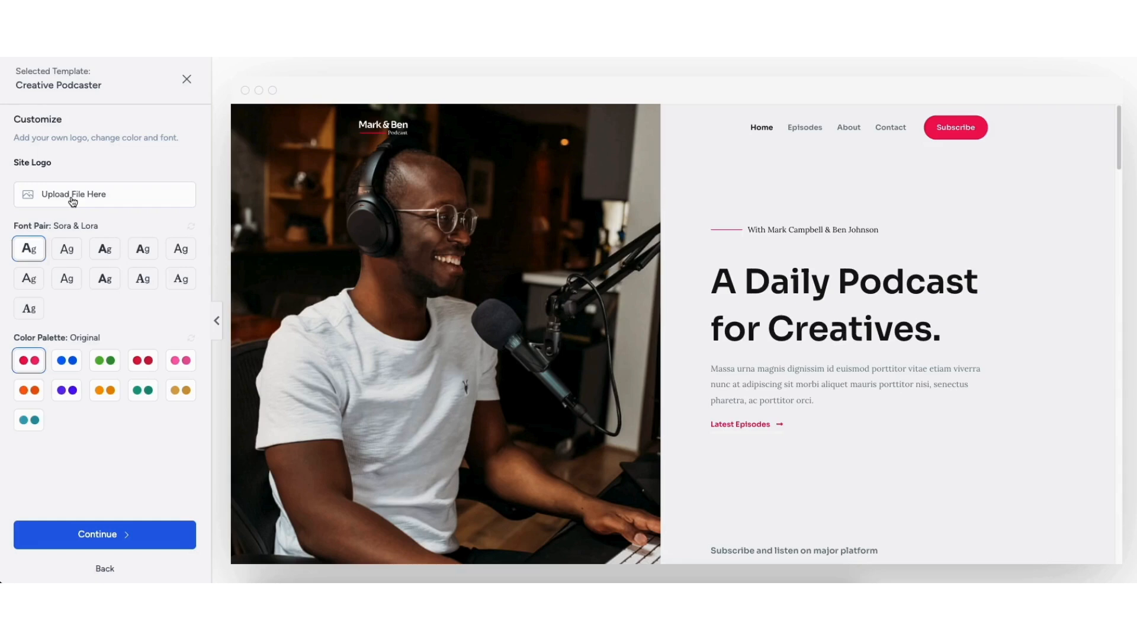
# Try the alternative color palettes on the Creative Podcaster template and return to the Original palette
pyautogui.click(61, 366)
pyautogui.click(103, 363)
pyautogui.click(142, 361)
pyautogui.click(180, 361)
pyautogui.click(180, 390)
pyautogui.click(142, 391)
pyautogui.click(104, 389)
pyautogui.click(66, 391)
pyautogui.click(29, 391)
pyautogui.click(31, 421)
pyautogui.click(28, 362)
# Accept the template's customization, skip the feature selection, and build the website with all advanced import options enabled
pyautogui.click(107, 537)
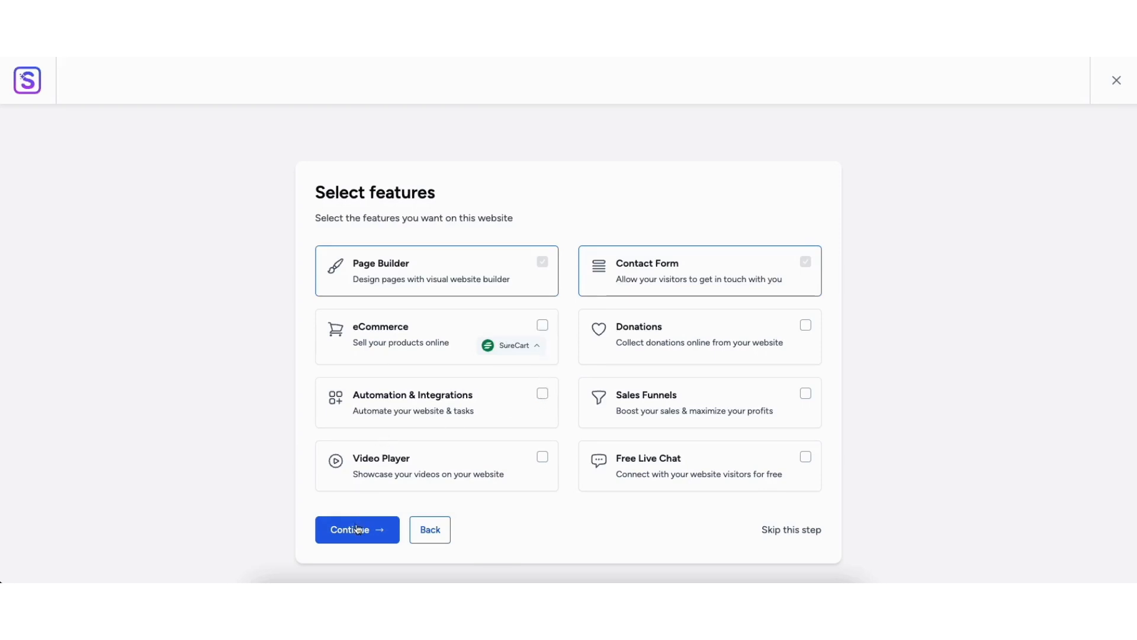
pyautogui.click(779, 532)
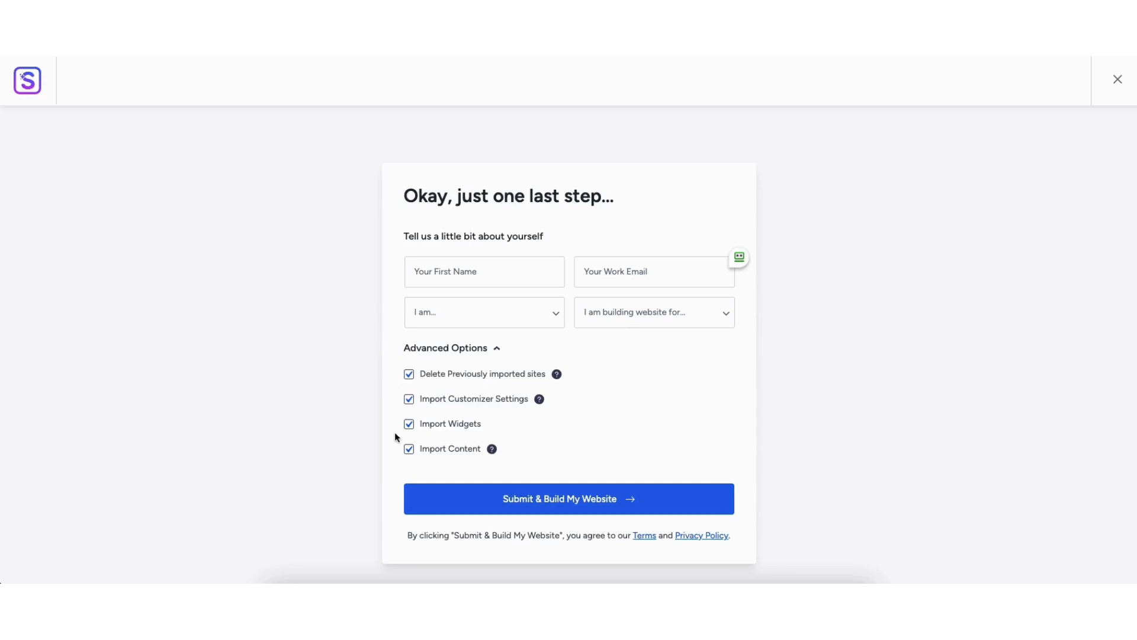
pyautogui.click(558, 499)
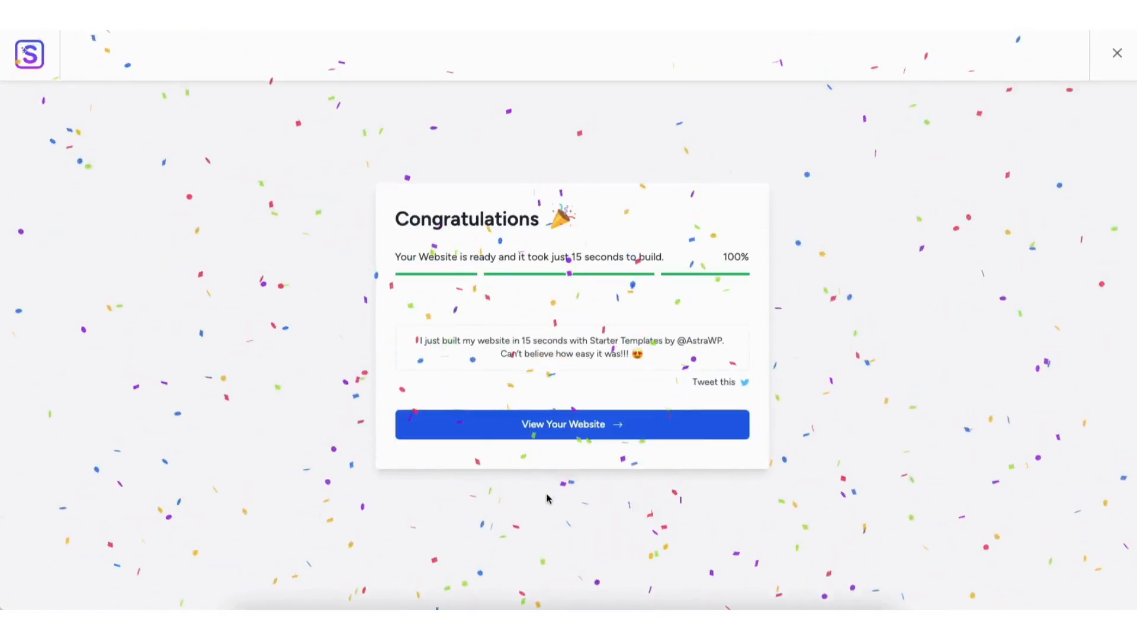
# View the newly built website, look through its home page, and open the page for editing with Elementor
pyautogui.click(546, 424)
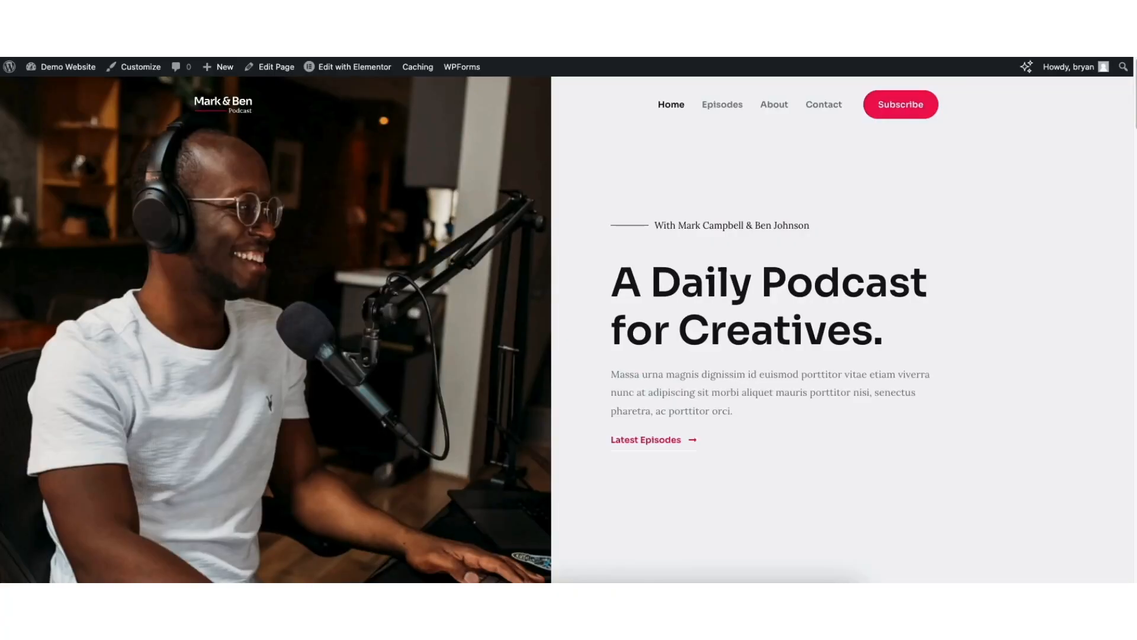
pyautogui.scroll(-4, 568, 329)
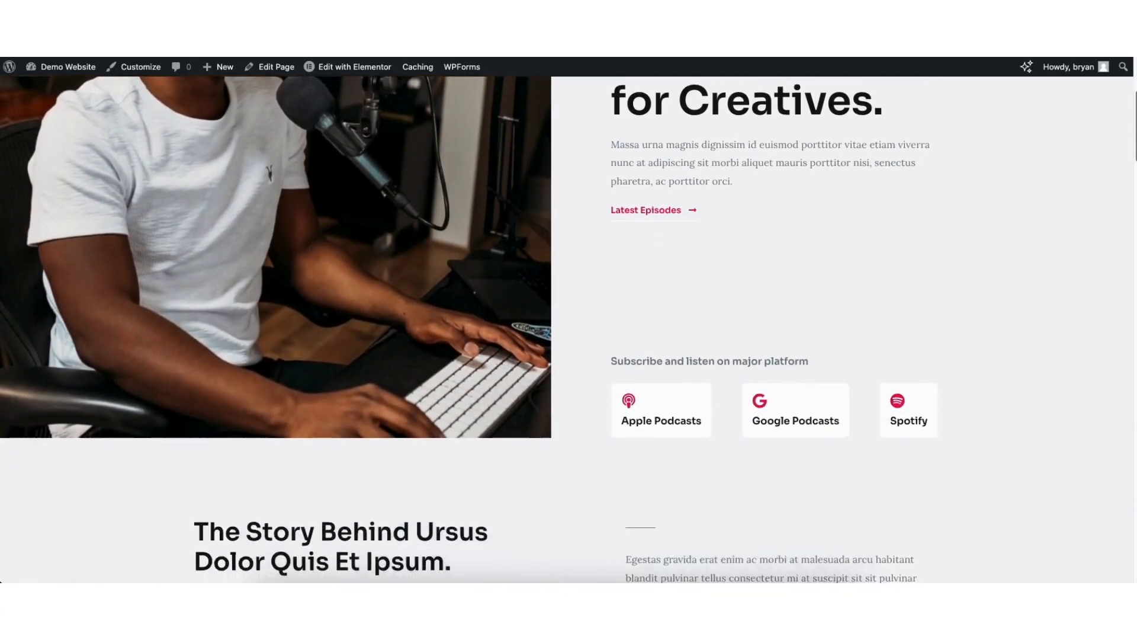
pyautogui.moveTo(1135, 105); pyautogui.dragTo(1132, 436)
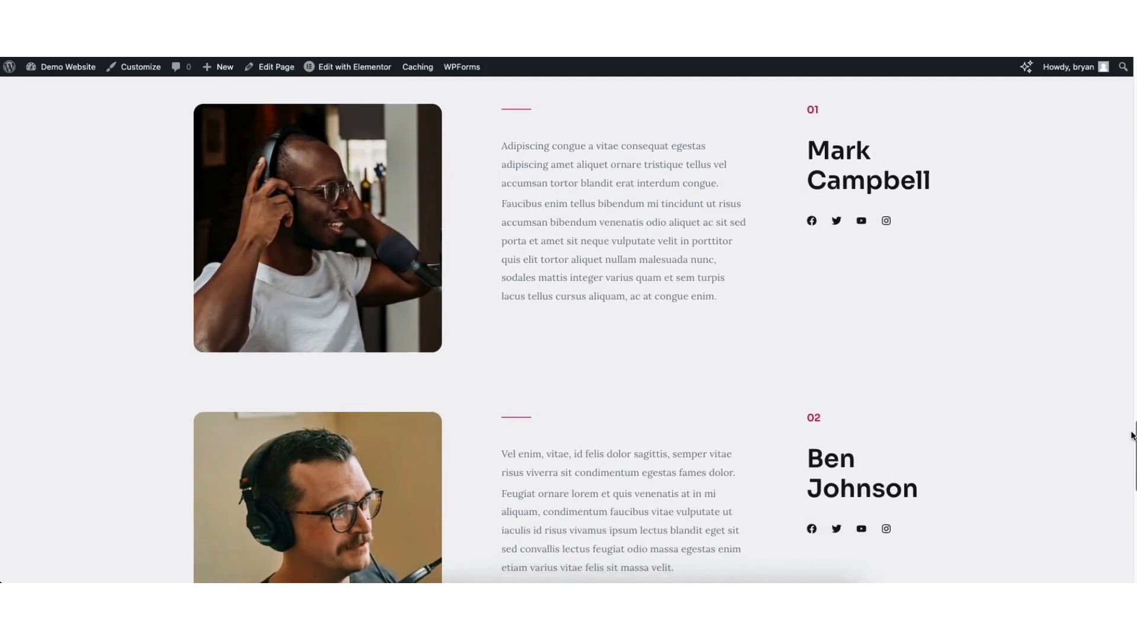
pyautogui.click(346, 66)
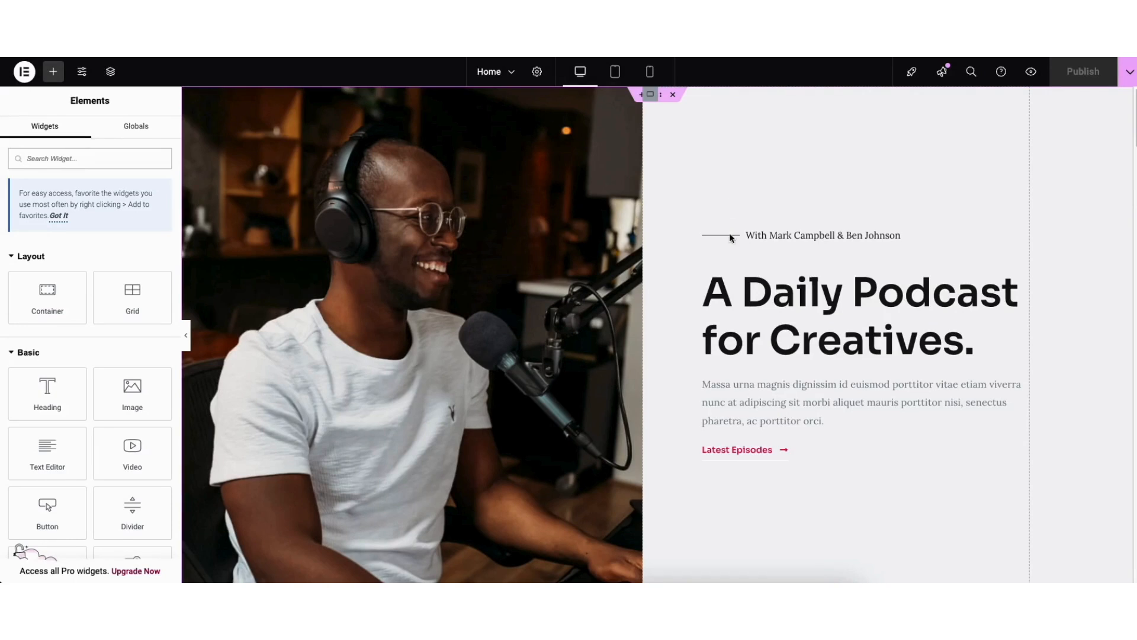
# Replace the hero heading's text with "My Demo Podcast Website."
pyautogui.click(718, 290)
pyautogui.moveTo(709, 290); pyautogui.dragTo(957, 347)
pyautogui.click(918, 340)
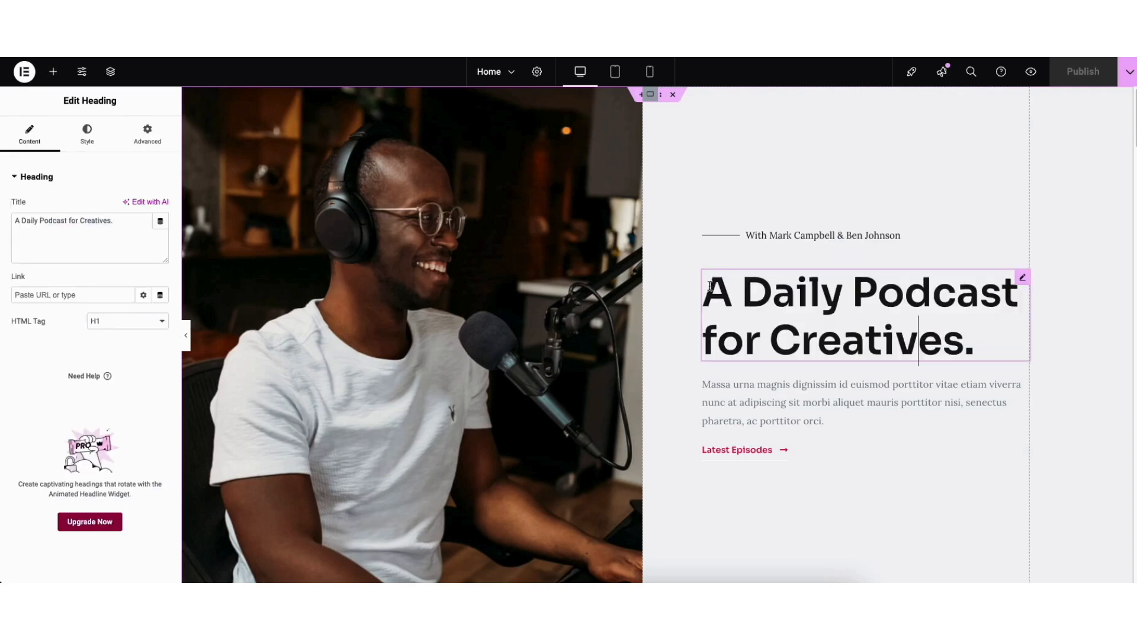
pyautogui.moveTo(710, 287); pyautogui.dragTo(976, 341)
pyautogui.write('My')
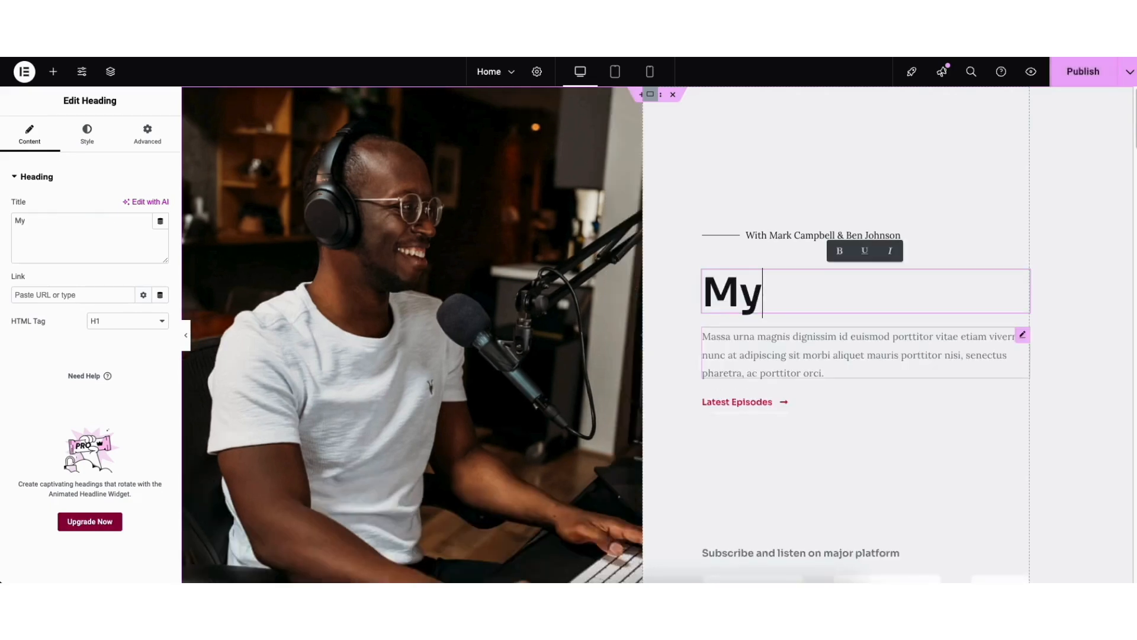
pyautogui.write(' Demo Podc')
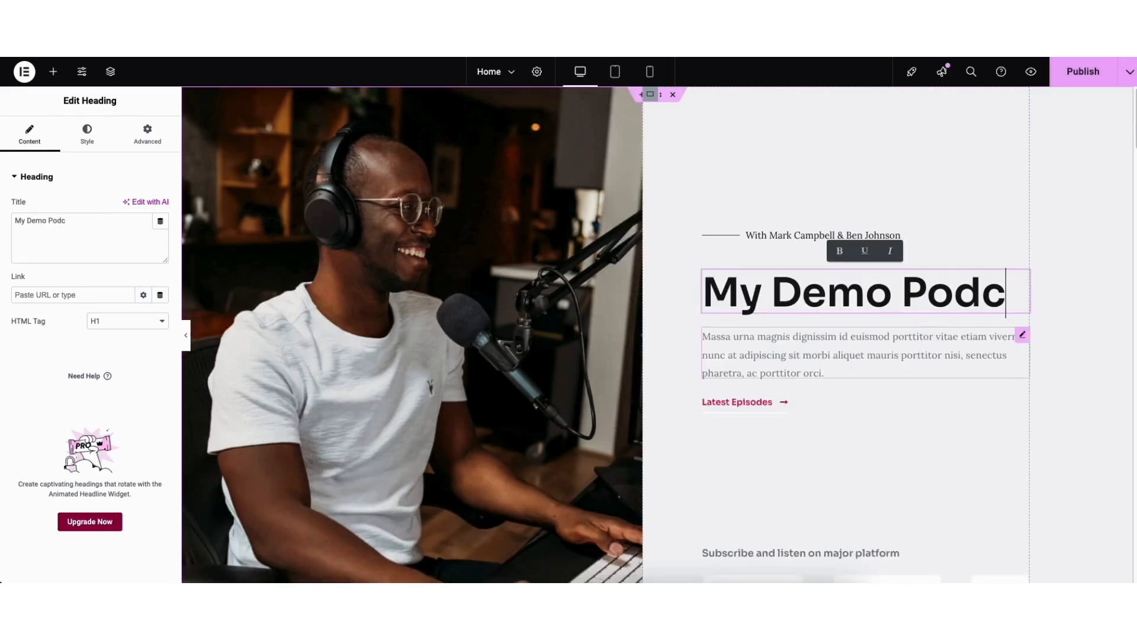
pyautogui.write('ast Website.')
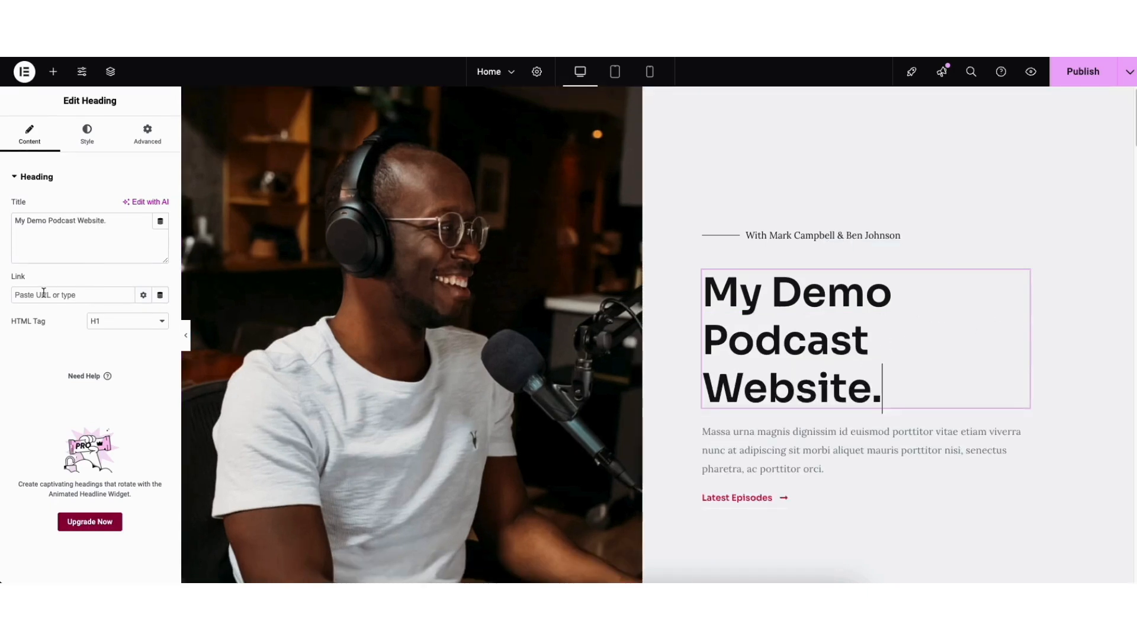
# Examine the hero heading's HTML tag choices, text color picker, and typography settings, including the available font families
pyautogui.click(106, 323)
pyautogui.click(115, 328)
pyautogui.click(87, 135)
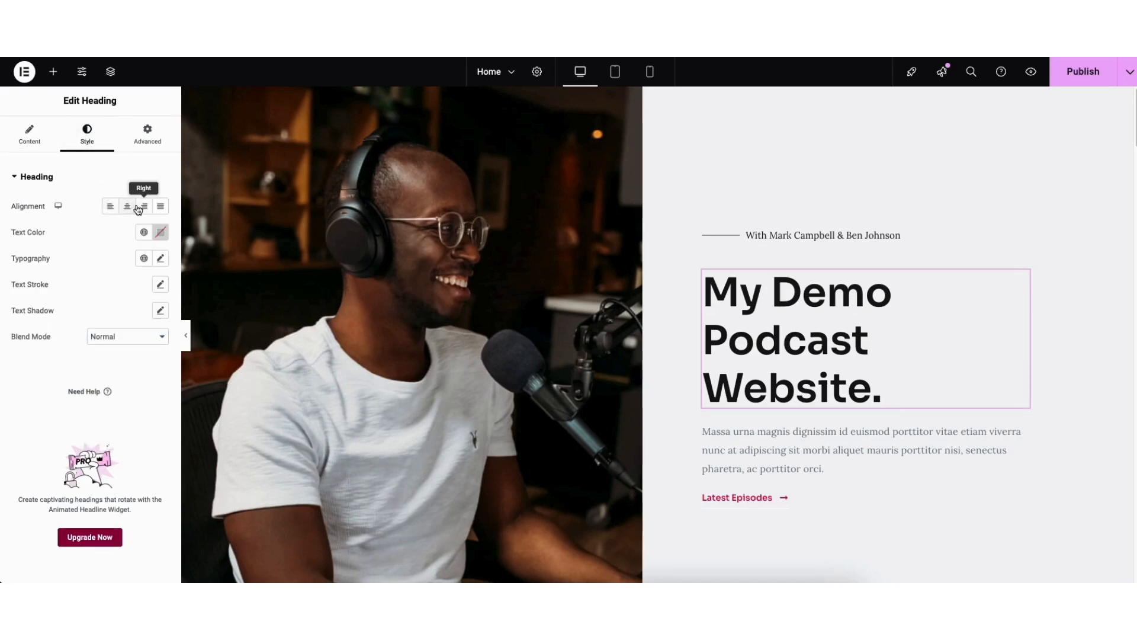
pyautogui.click(160, 232)
pyautogui.click(161, 235)
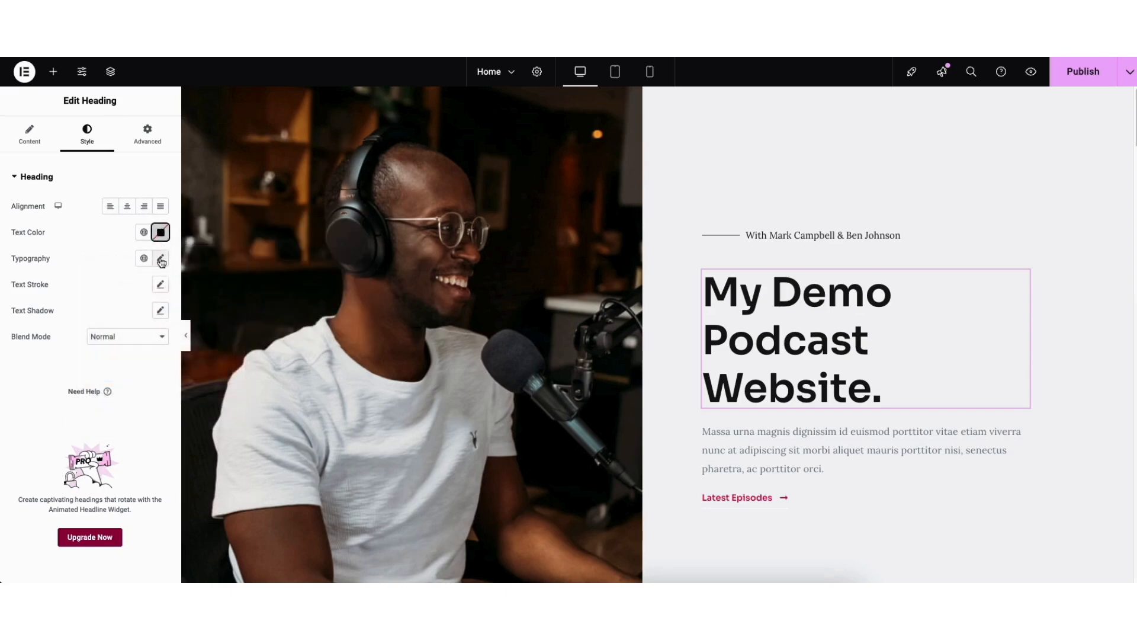
pyautogui.click(161, 260)
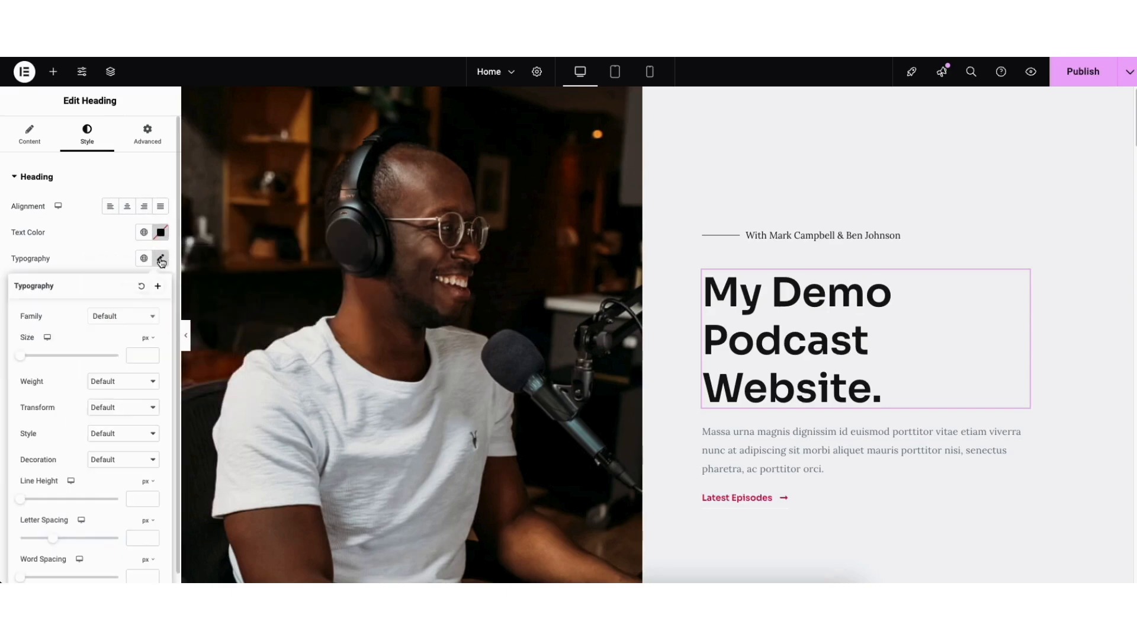
pyautogui.click(150, 320)
pyautogui.scroll(-10, 142, 379)
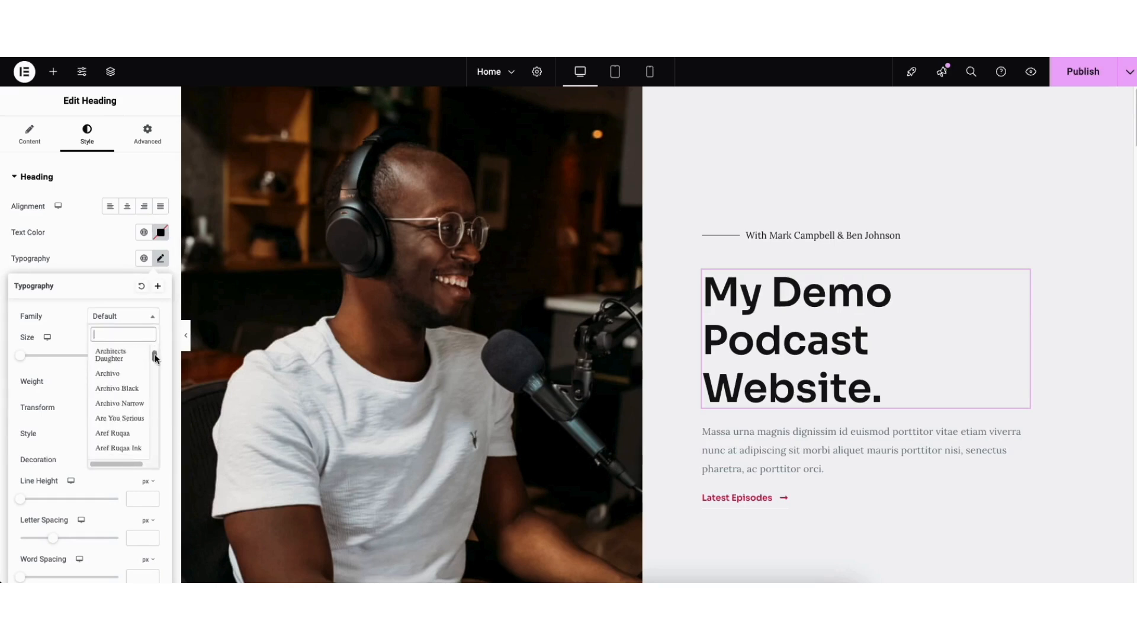
pyautogui.click(64, 346)
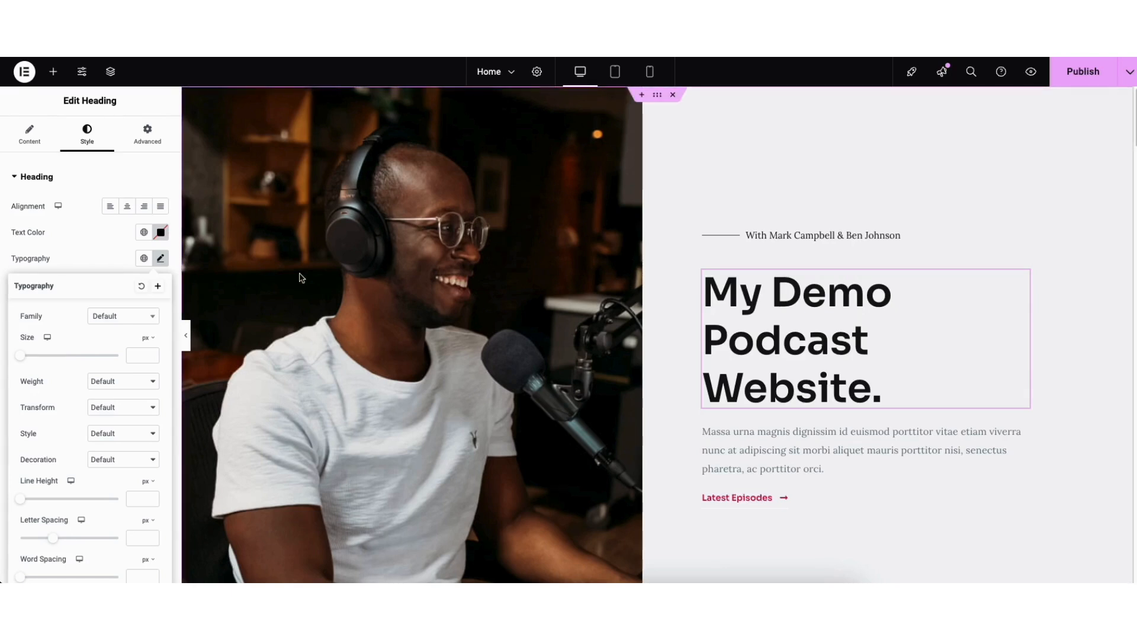
# Edit the hero container's background, check the image upload and media library options, and select podcaster-template-hero-img-1.jpg as the background image
pyautogui.rightClick(356, 251)
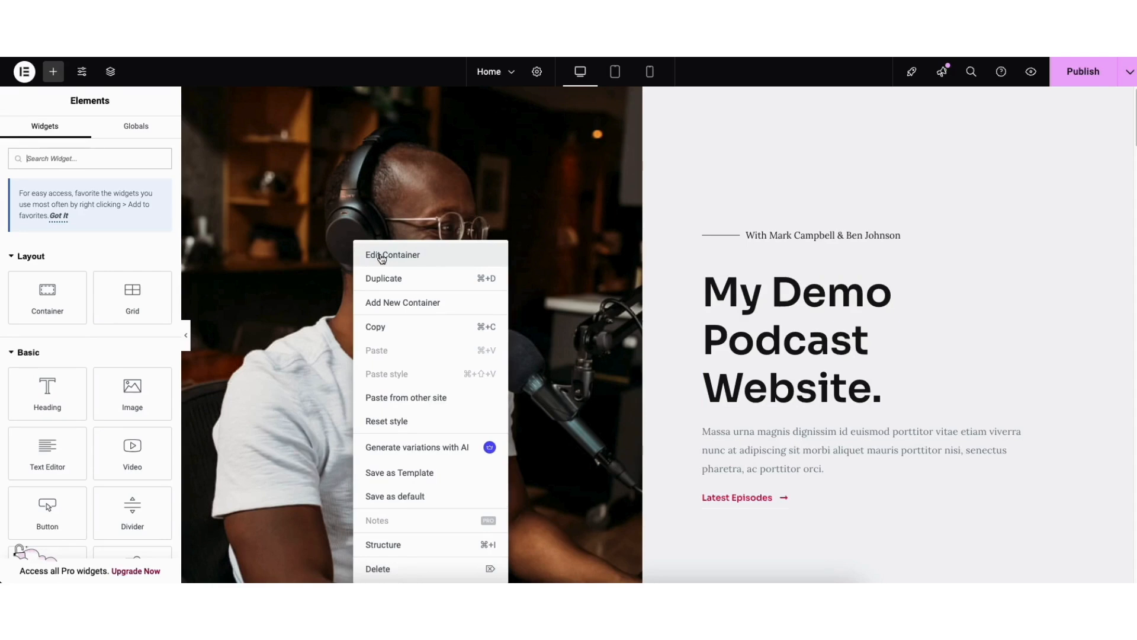
pyautogui.click(382, 257)
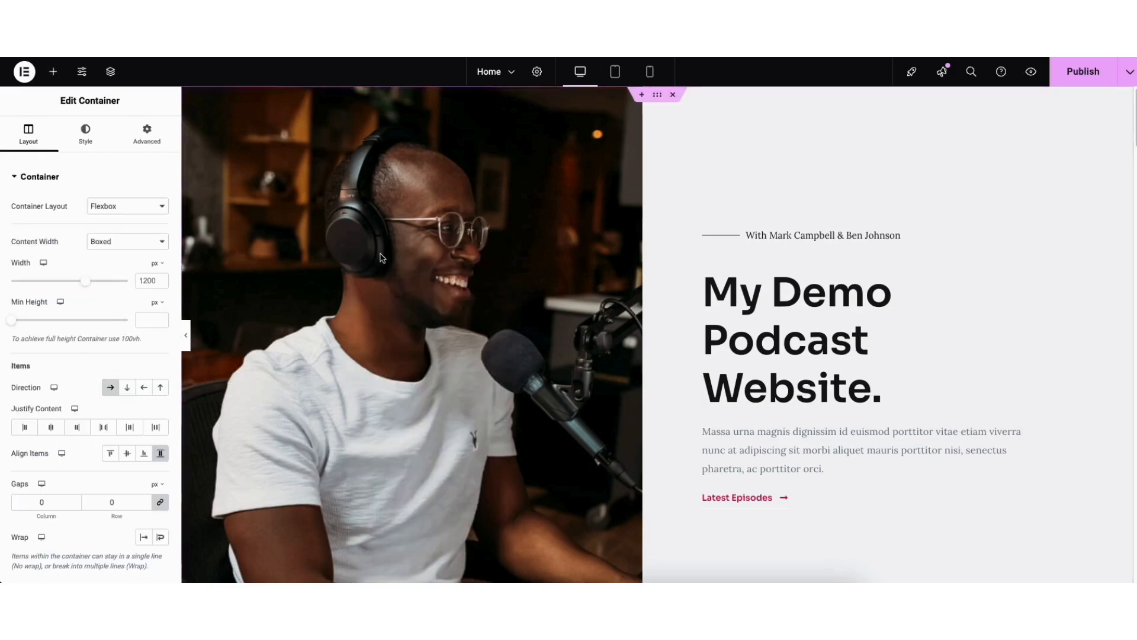
pyautogui.click(85, 137)
pyautogui.moveTo(92, 310)
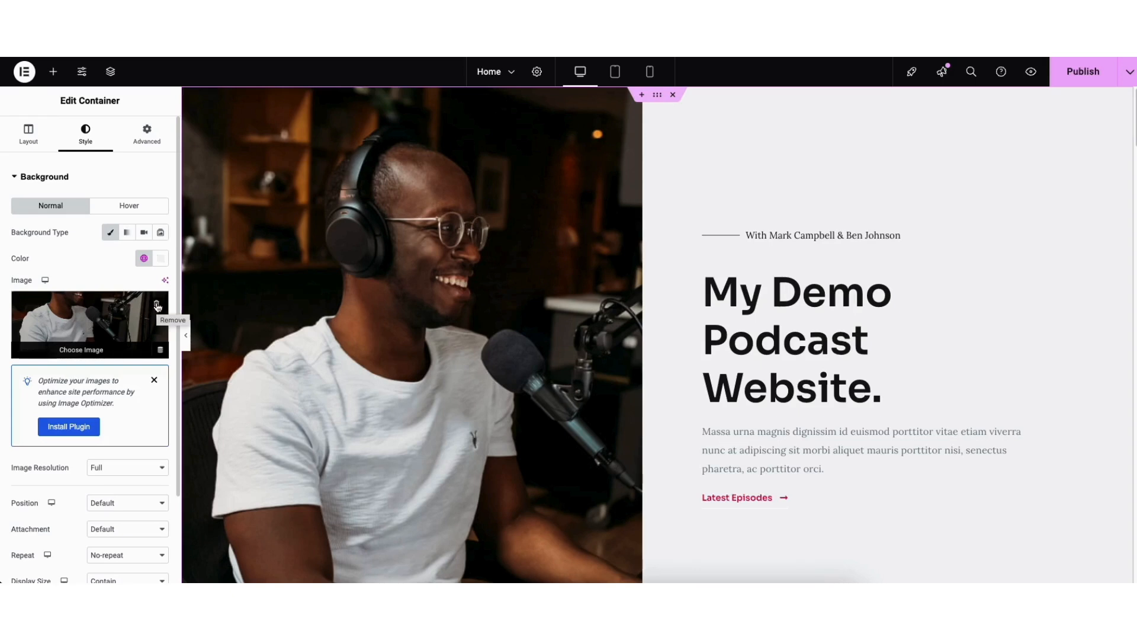
pyautogui.click(81, 342)
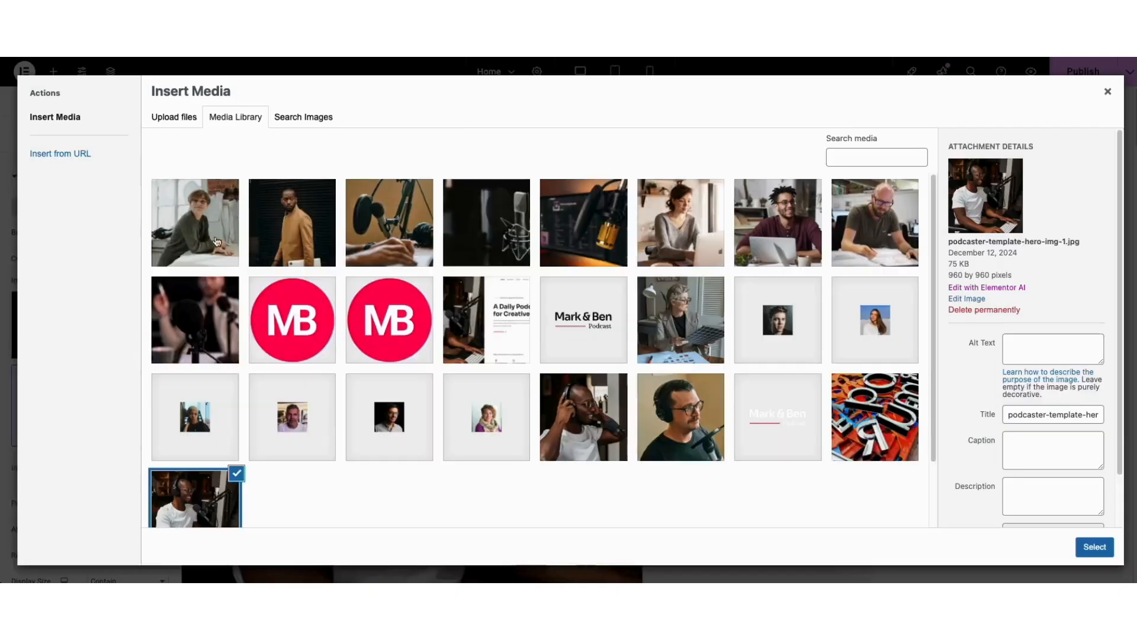
pyautogui.click(179, 120)
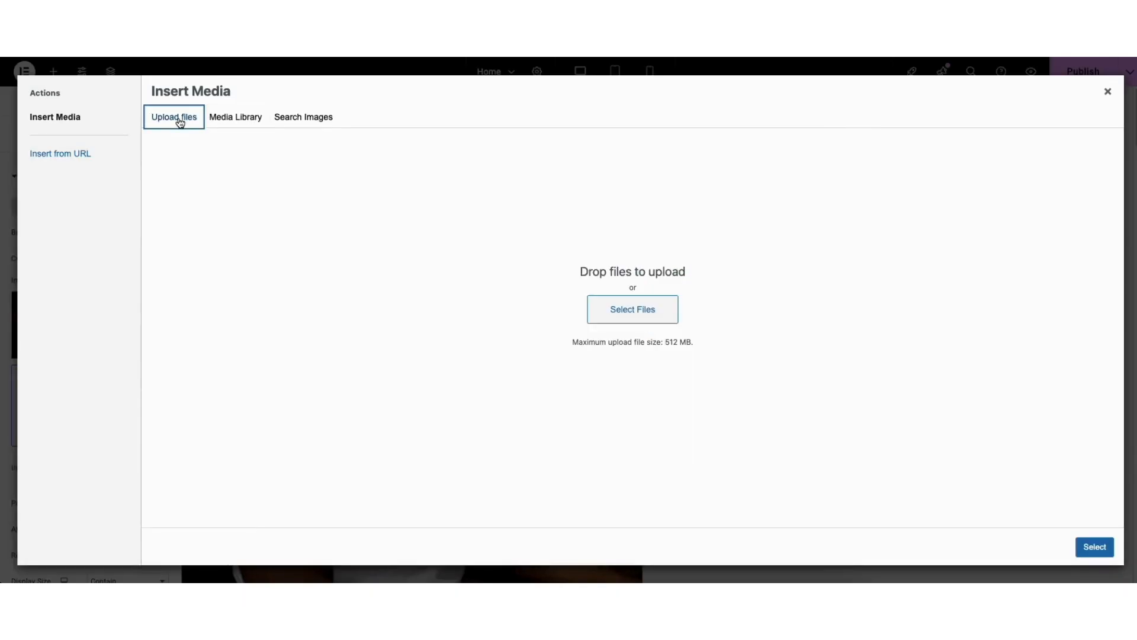
pyautogui.click(229, 122)
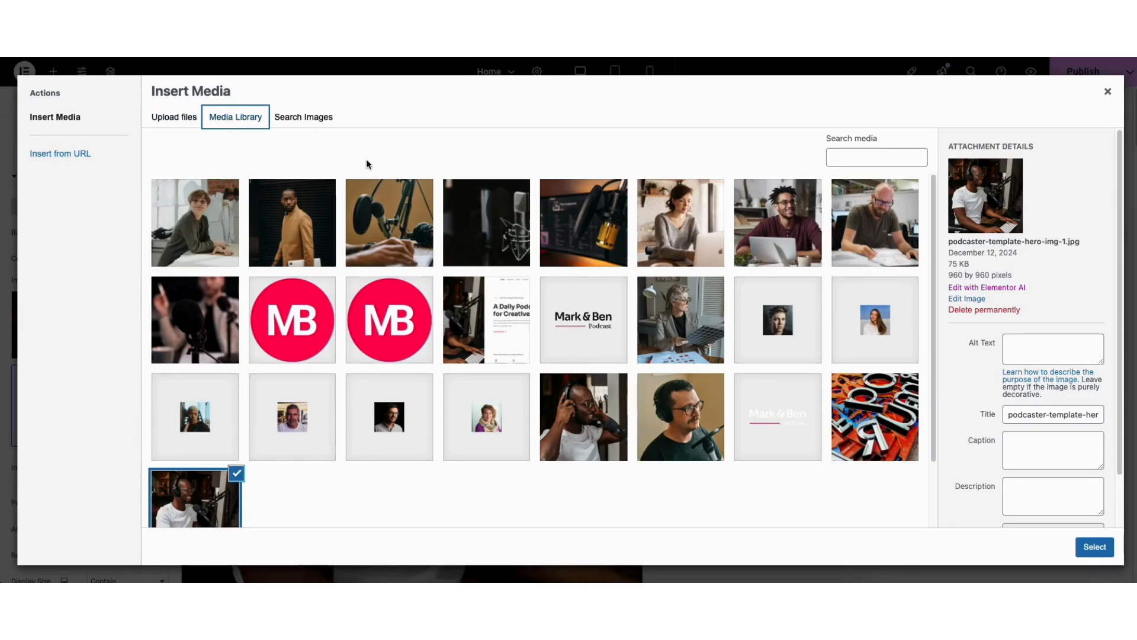
pyautogui.moveTo(931, 201); pyautogui.dragTo(325, 371)
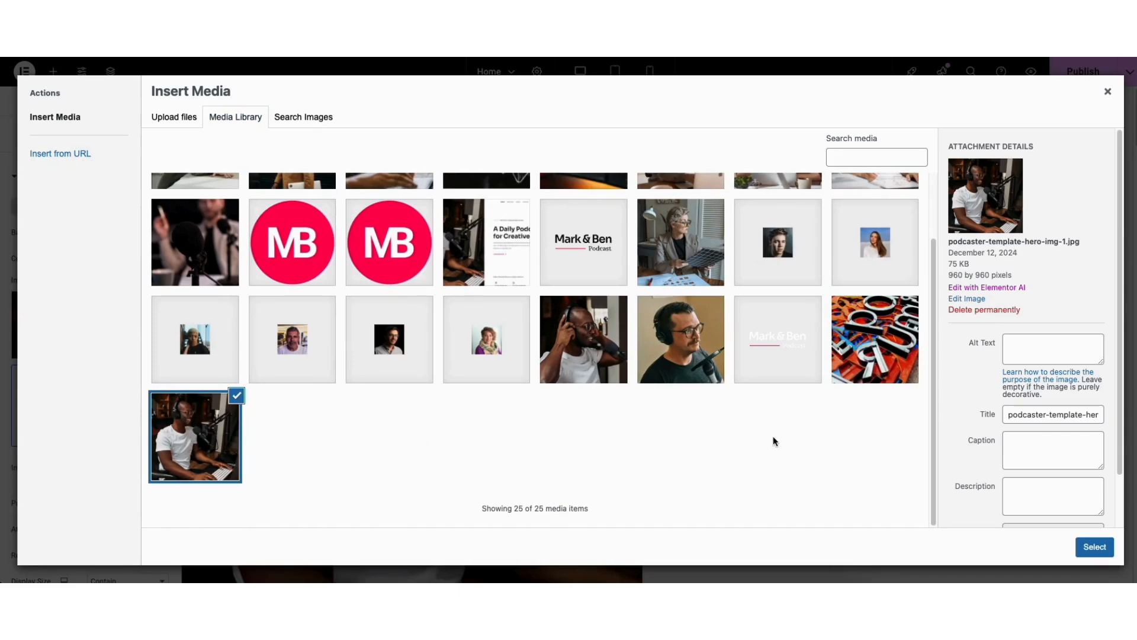
pyautogui.click(1092, 548)
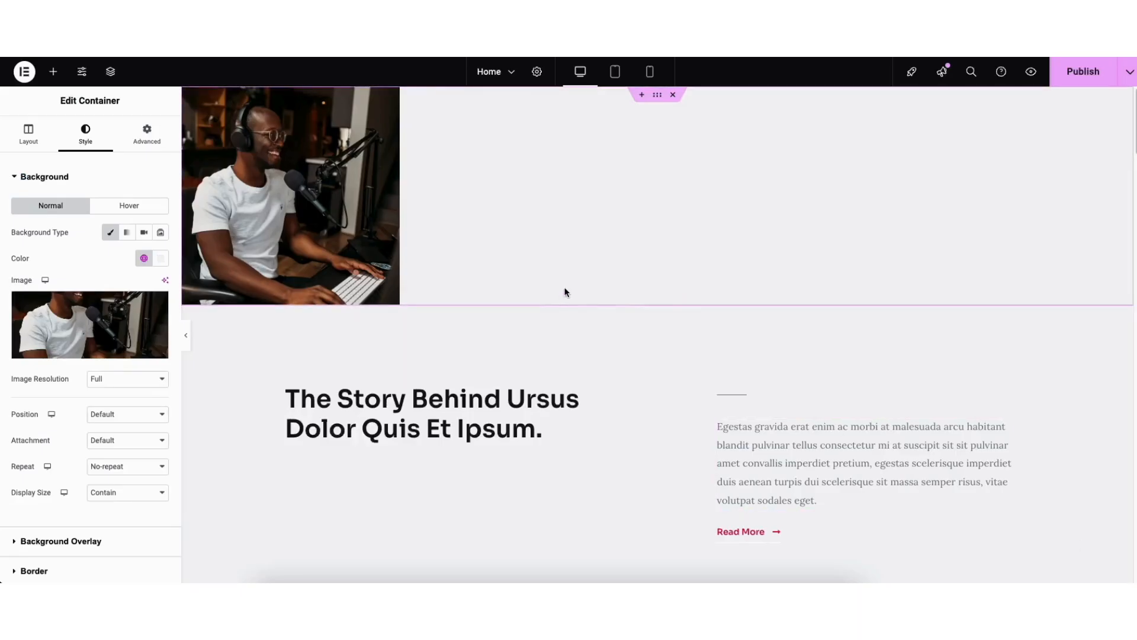
# Add a classic dark red background overlay to the hero container and set its opacity to 0
pyautogui.scroll(5, 1134, 135)
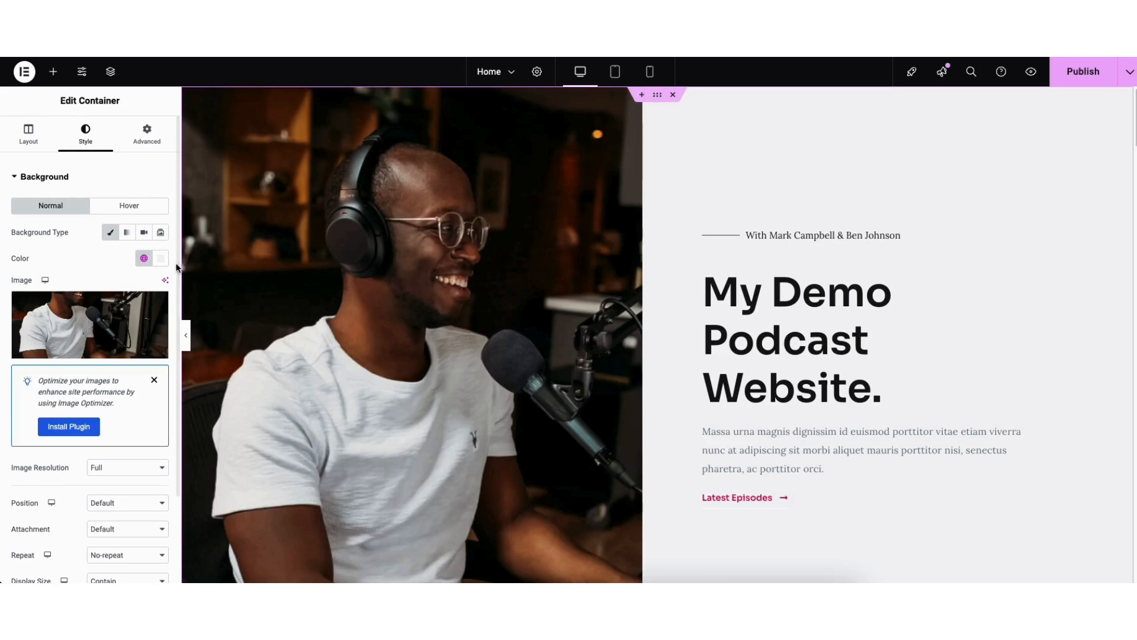
pyautogui.scroll(-3, 89, 454)
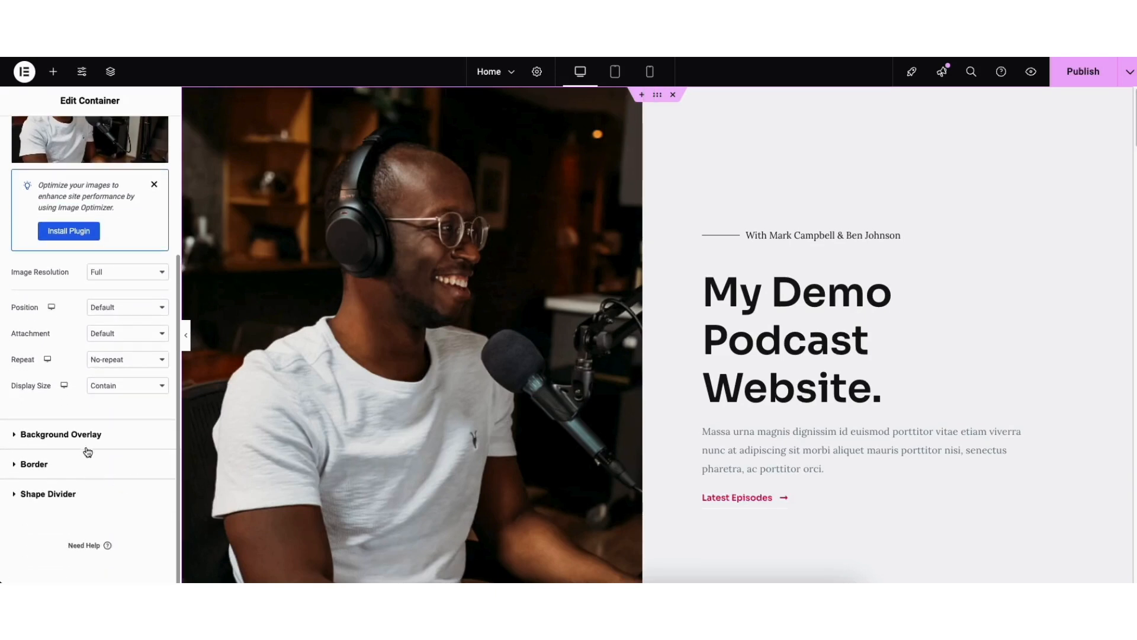
pyautogui.click(78, 434)
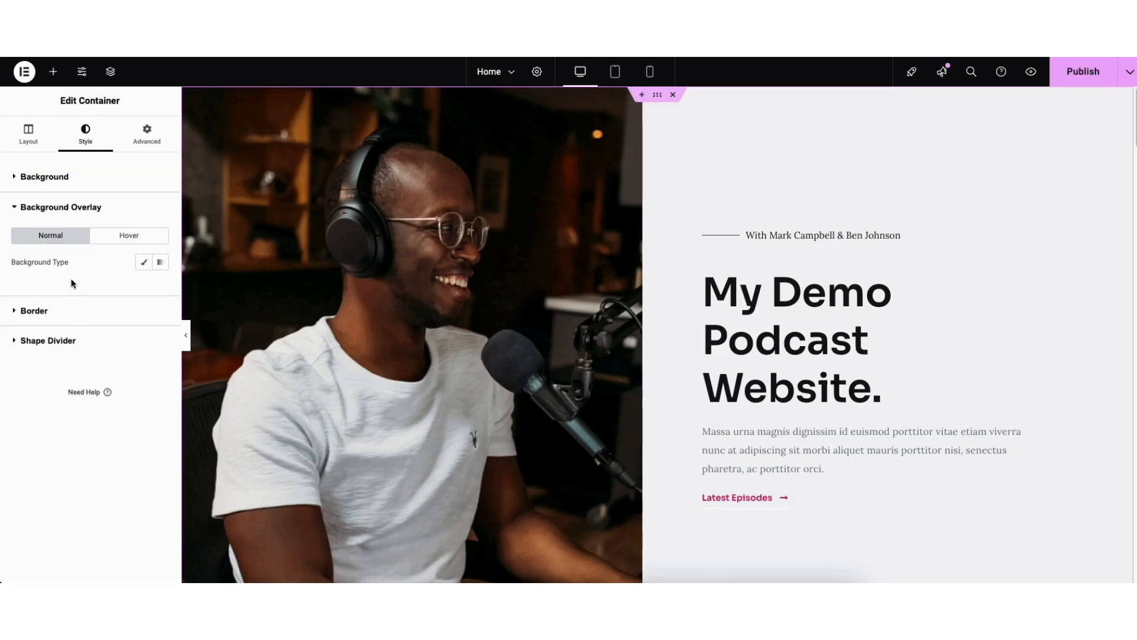
pyautogui.click(144, 263)
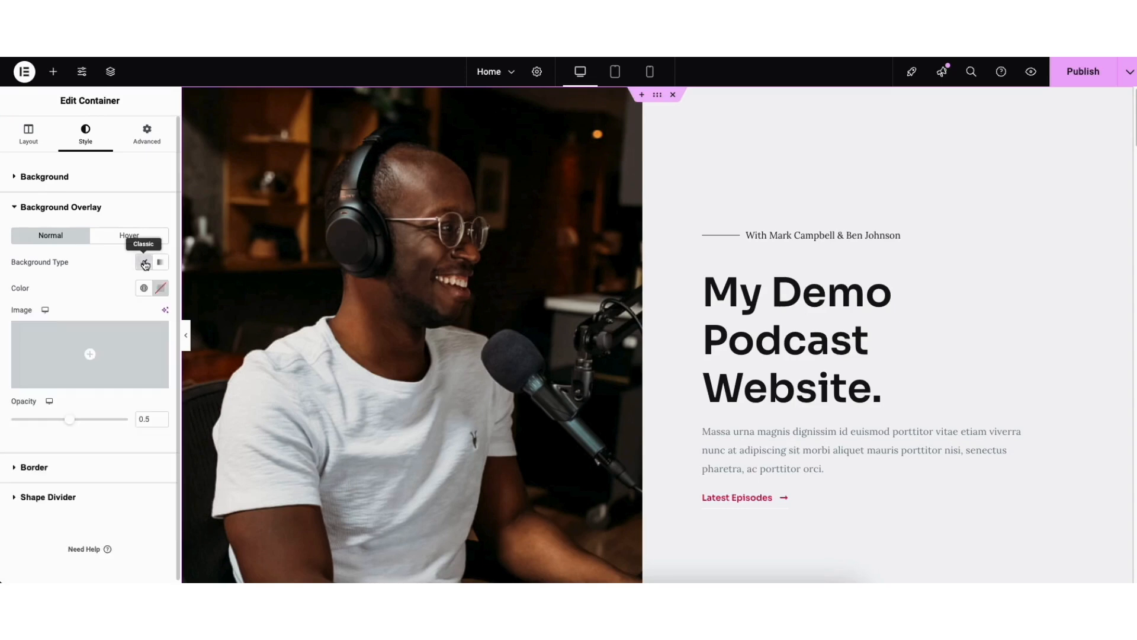
pyautogui.click(160, 290)
pyautogui.moveTo(139, 355); pyautogui.dragTo(175, 381)
pyautogui.click(90, 293)
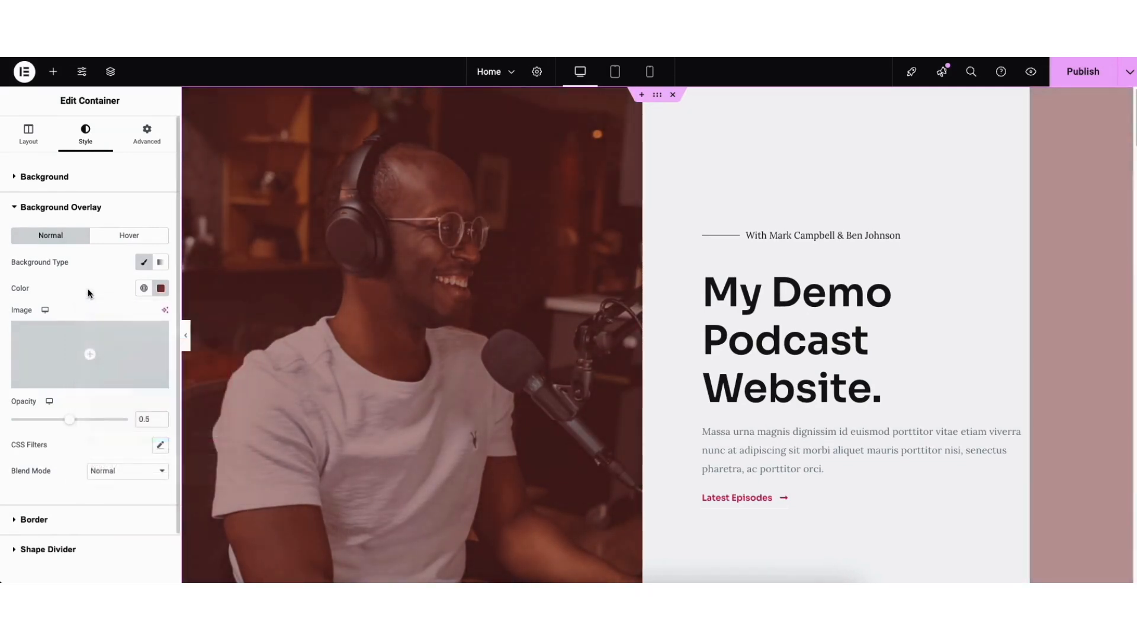
pyautogui.moveTo(70, 422); pyautogui.dragTo(6, 428)
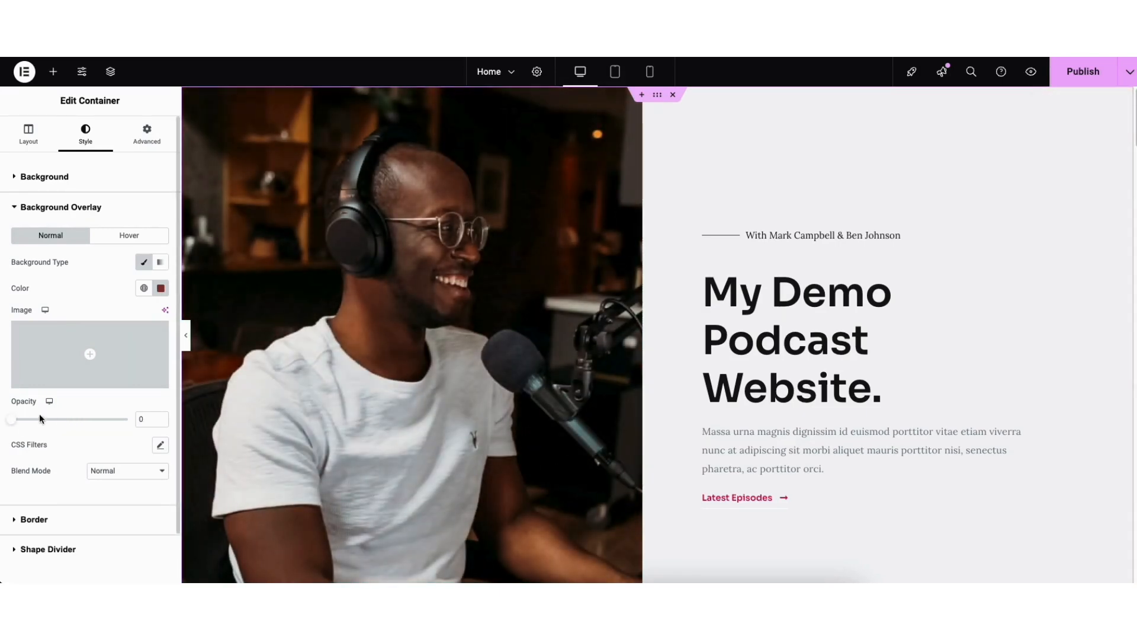
# Open the Latest Episodes button for editing and examine its text field and additional link options
pyautogui.scroll(-3, 1134, 139)
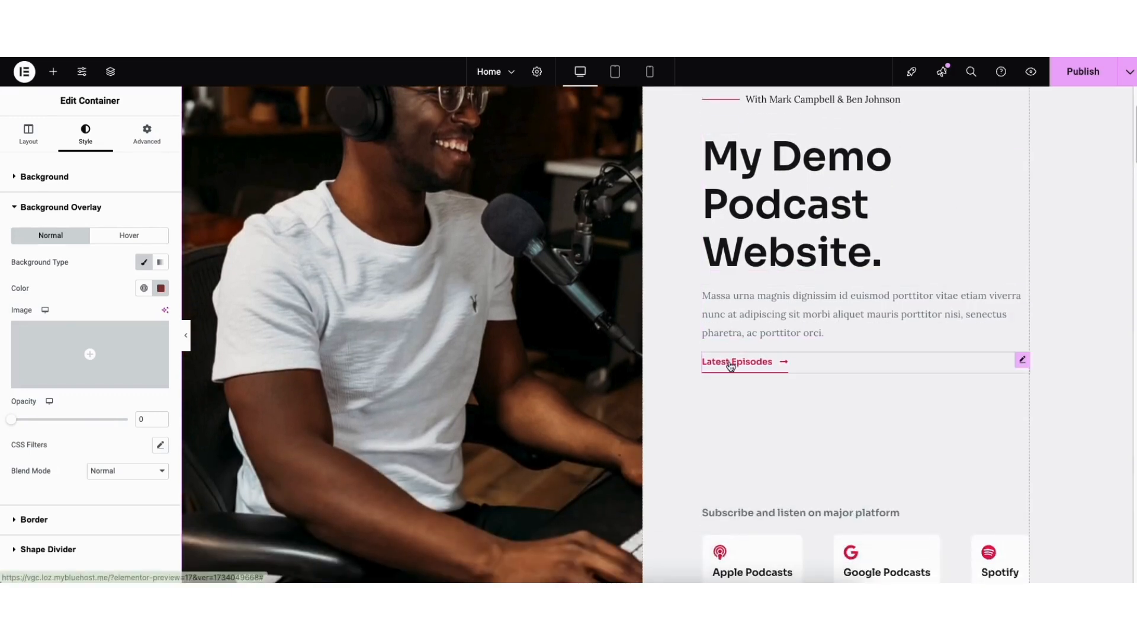
pyautogui.click(730, 365)
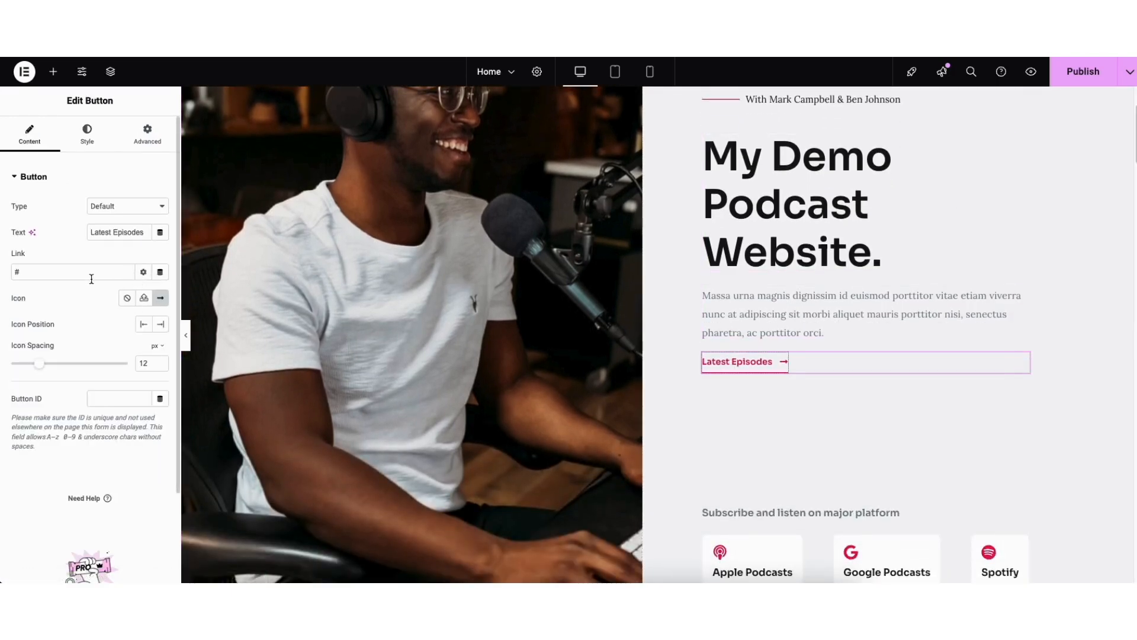
pyautogui.moveTo(90, 232); pyautogui.dragTo(142, 234)
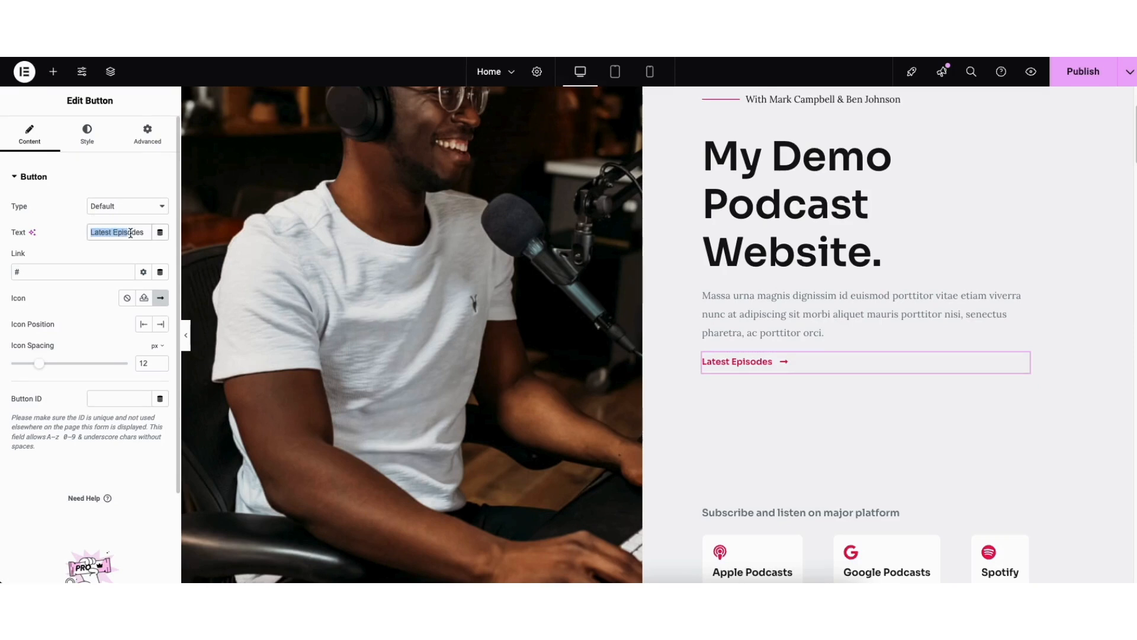
pyautogui.click(69, 269)
pyautogui.click(143, 274)
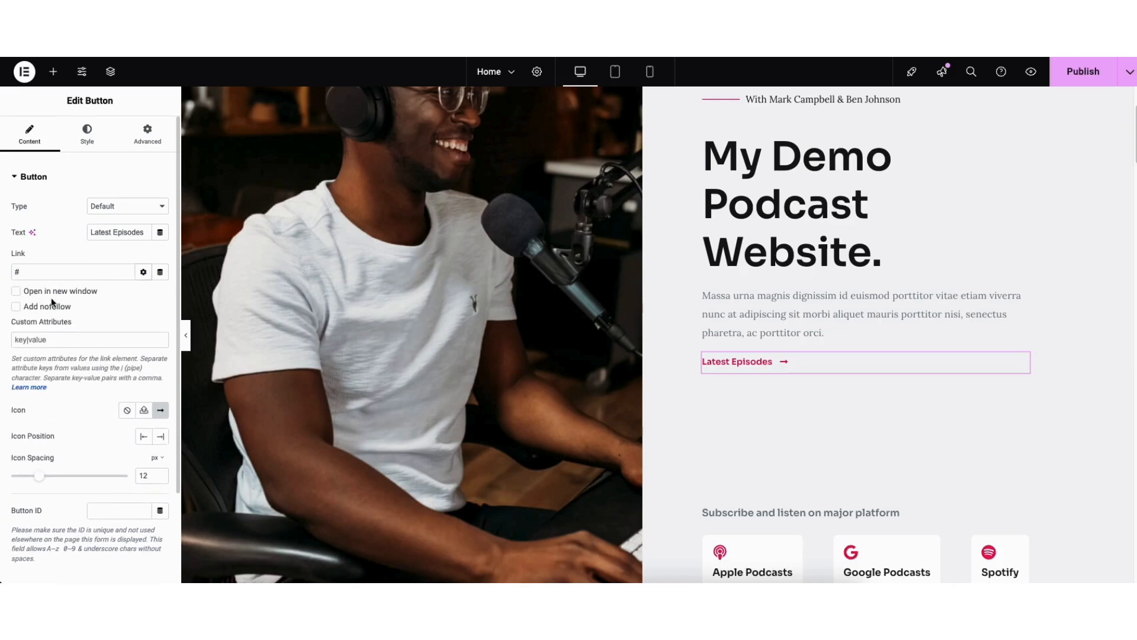
pyautogui.click(144, 275)
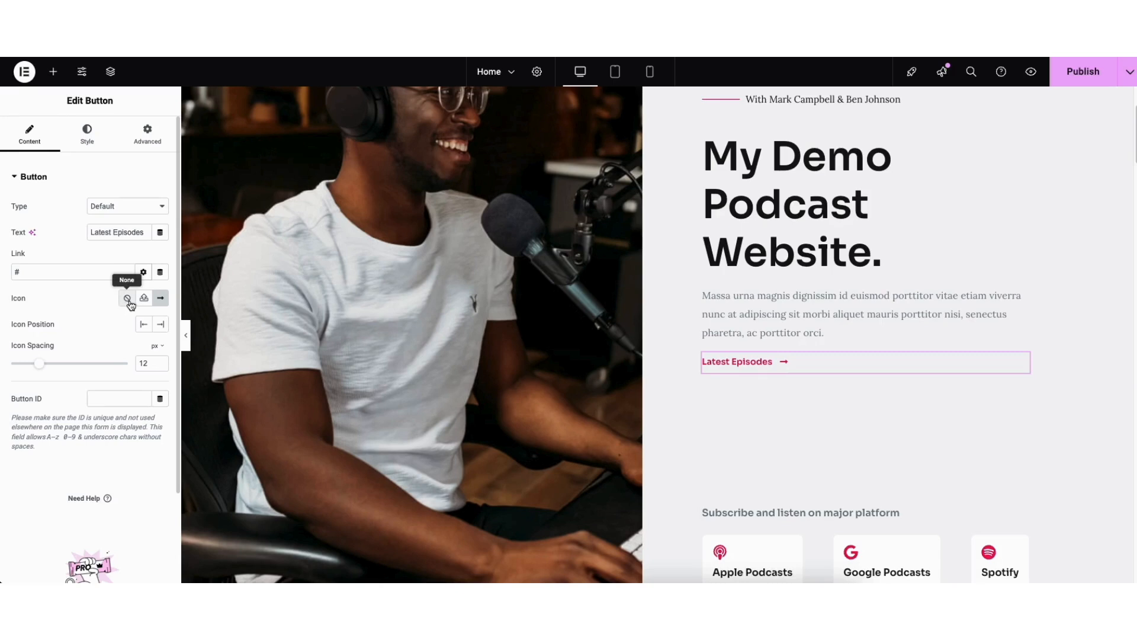
# Browse the icon library for the Latest Episodes button without changing its icon, and open the button's hover style settings
pyautogui.click(160, 300)
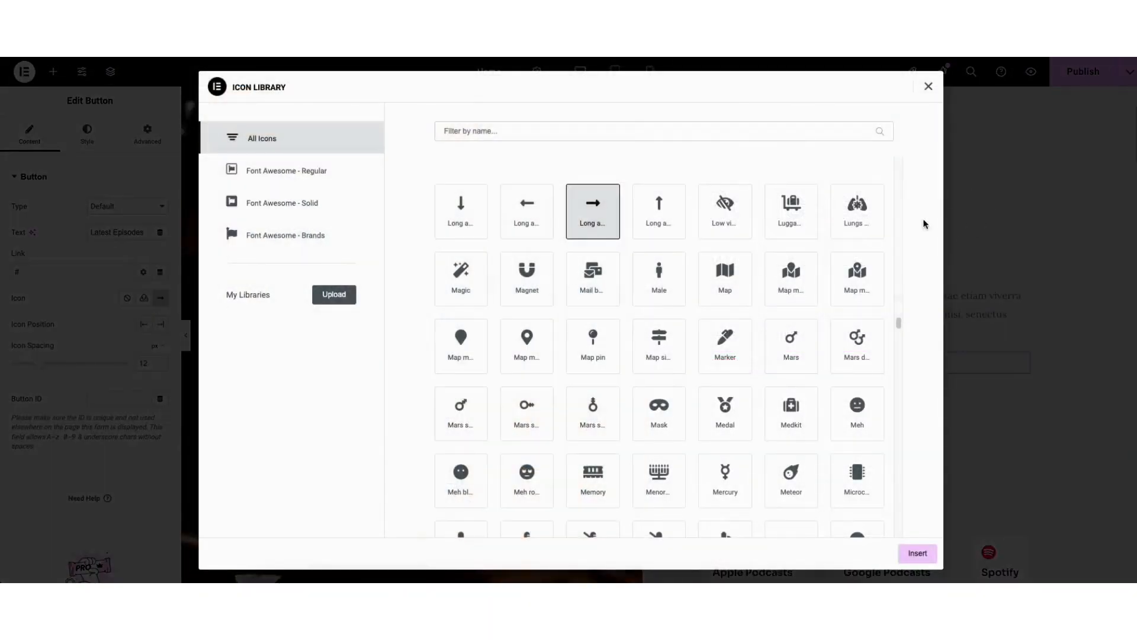
pyautogui.moveTo(896, 320); pyautogui.dragTo(899, 349)
pyautogui.click(928, 87)
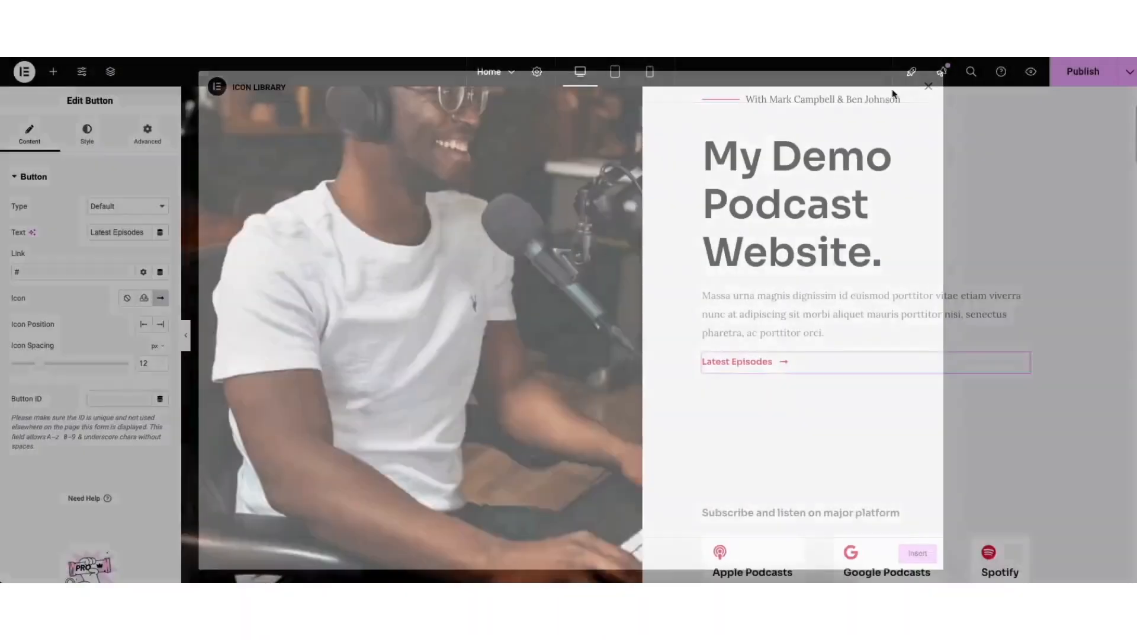
pyautogui.click(87, 139)
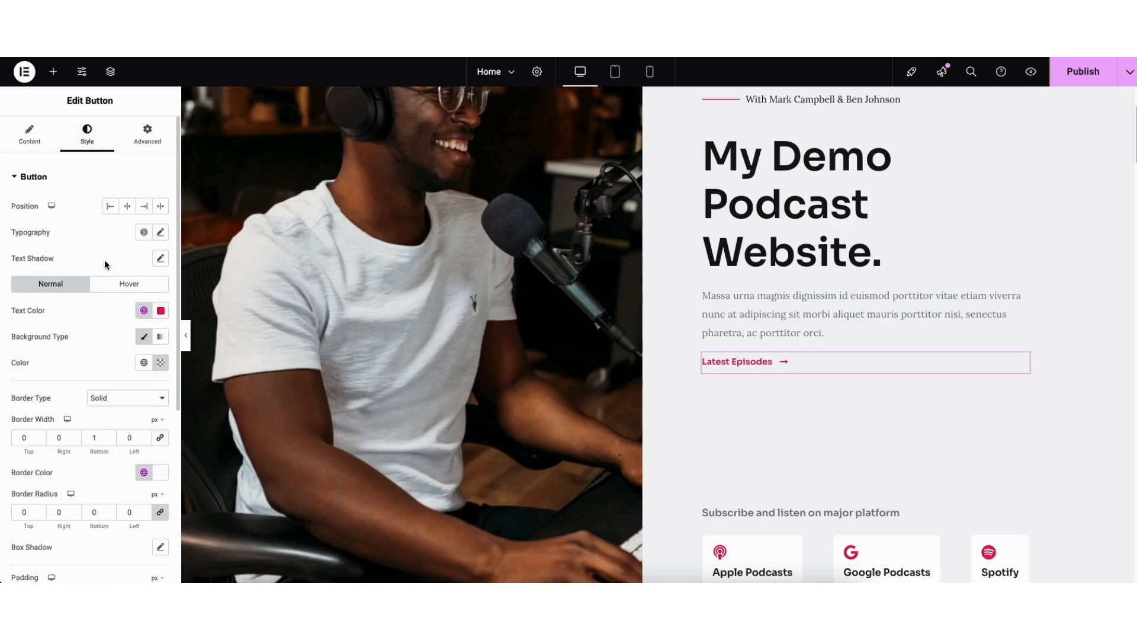
pyautogui.click(118, 284)
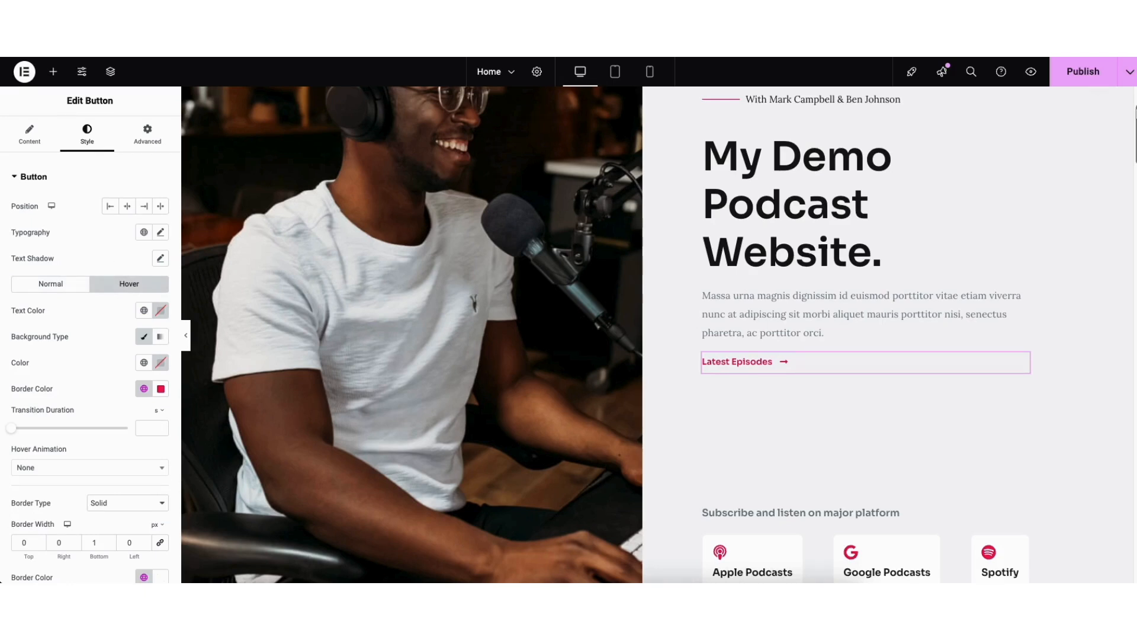
# Add a Heading widget below the "The Story Behind Ursus Dolor Quis Et Ipsum." heading and delete it again
pyautogui.scroll(-5, 1134, 163)
pyautogui.scroll(-2, 1132, 166)
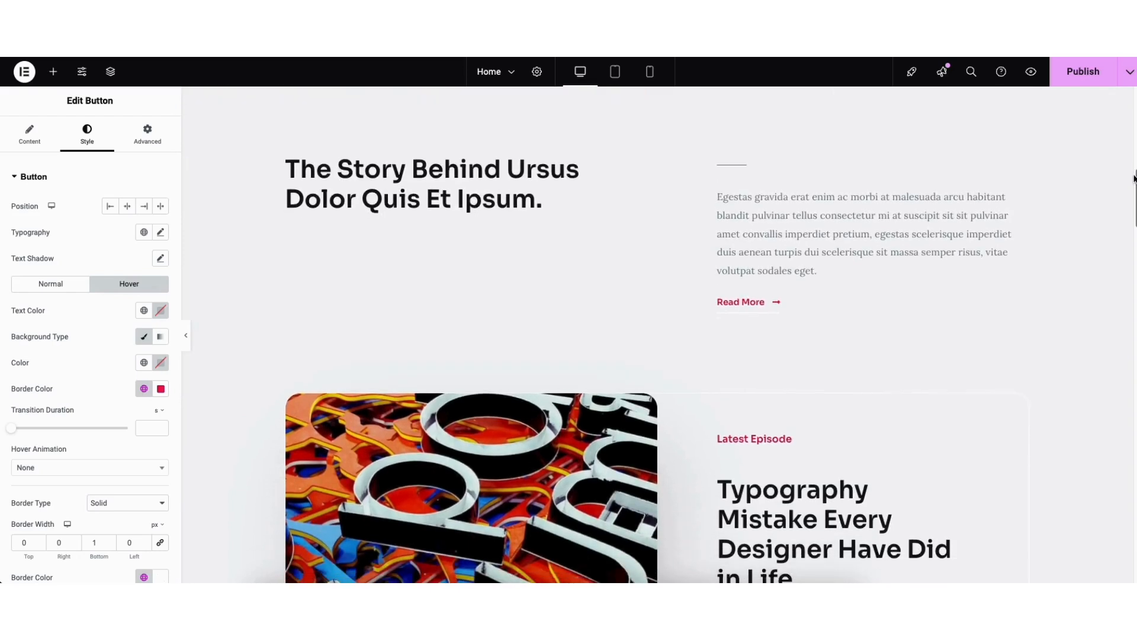
pyautogui.click(52, 73)
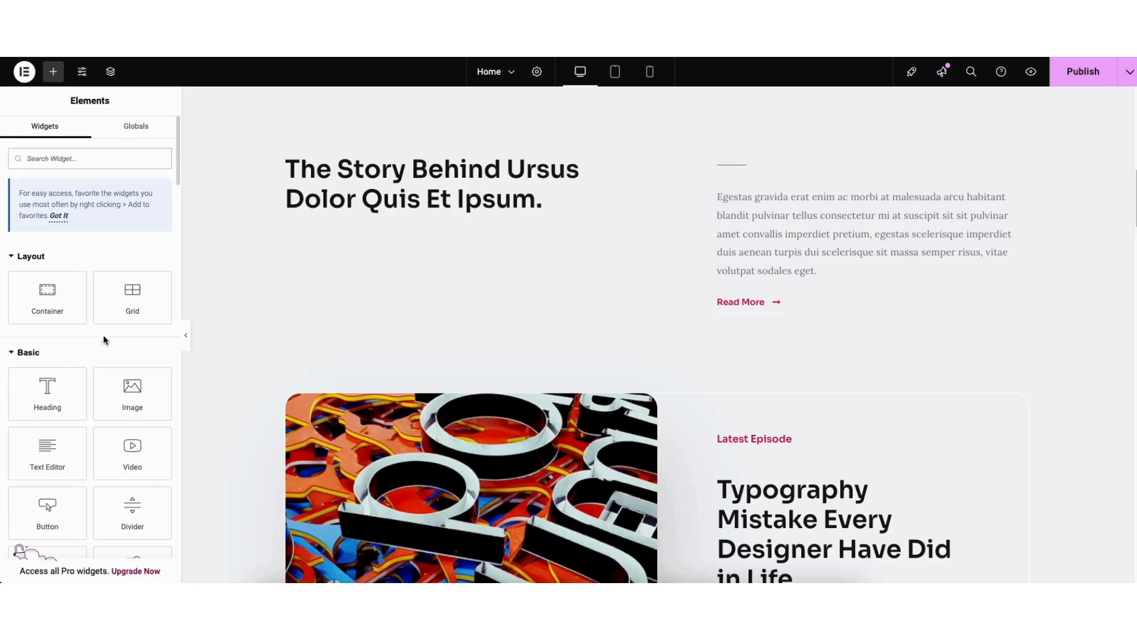
pyautogui.moveTo(47, 394); pyautogui.dragTo(431, 211)
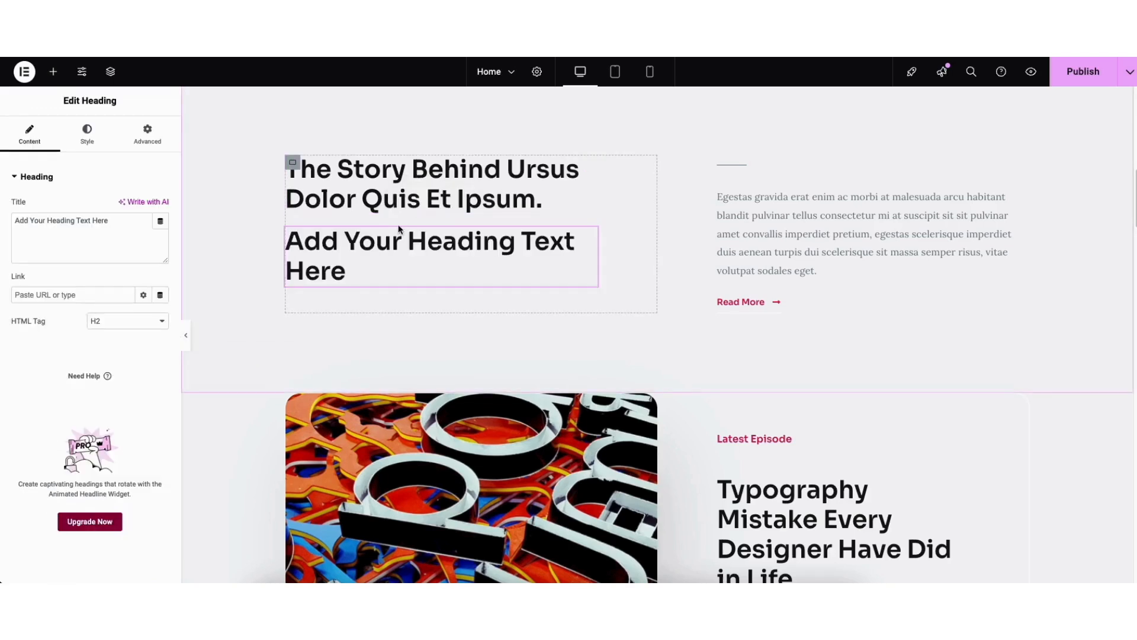
pyautogui.rightClick(356, 251)
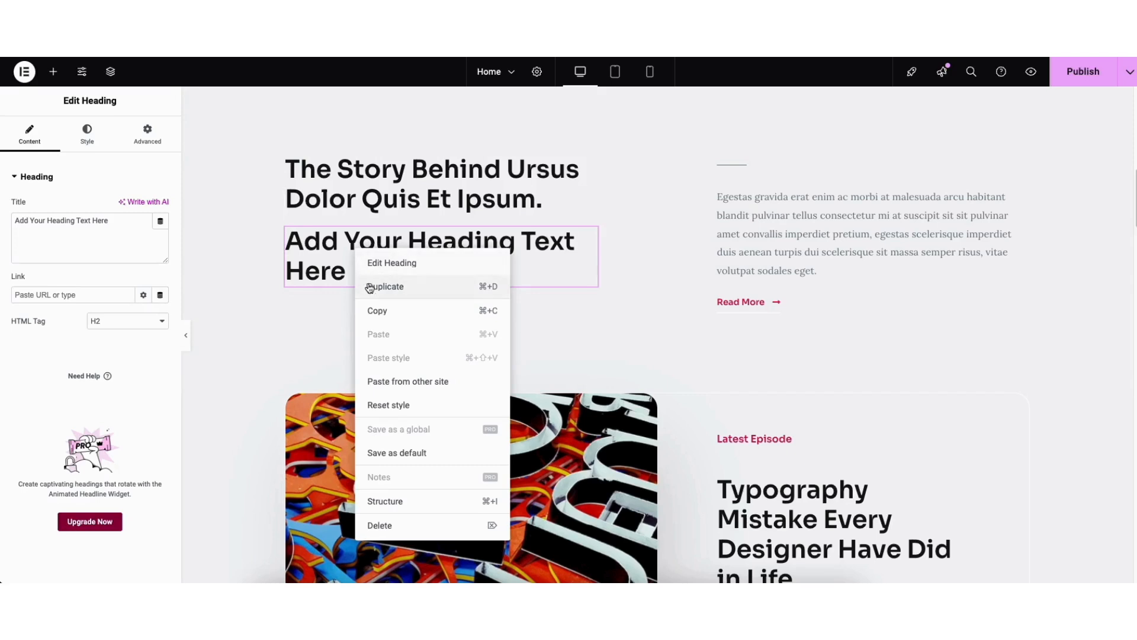
pyautogui.click(385, 526)
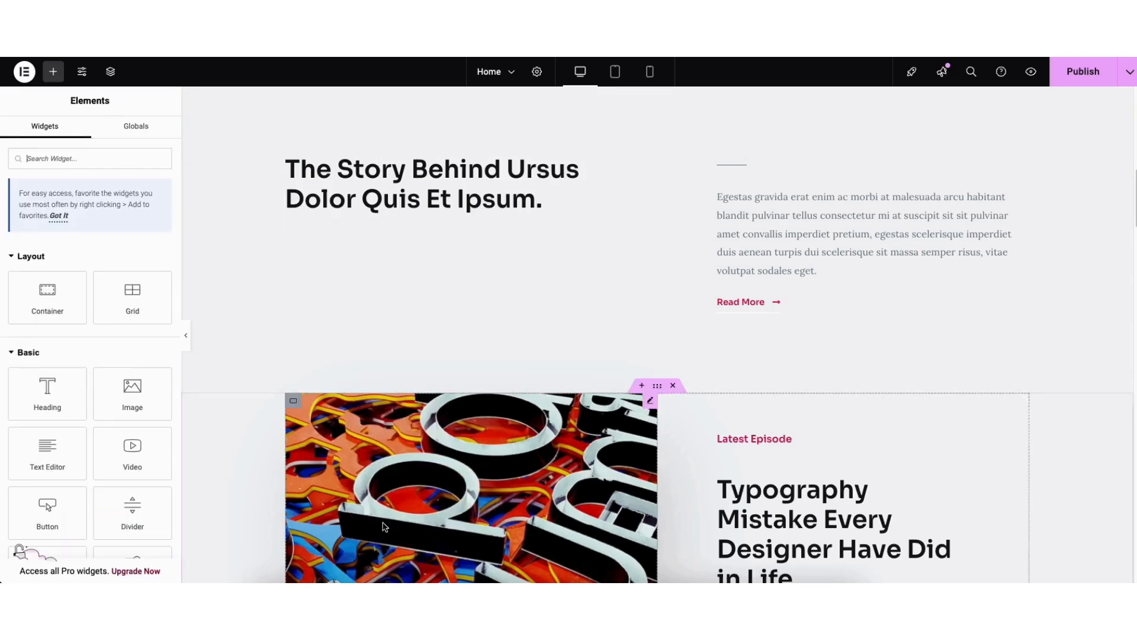
# Duplicate the "The Story Behind Ursus Dolor Quis Et Ipsum." heading
pyautogui.rightClick(397, 189)
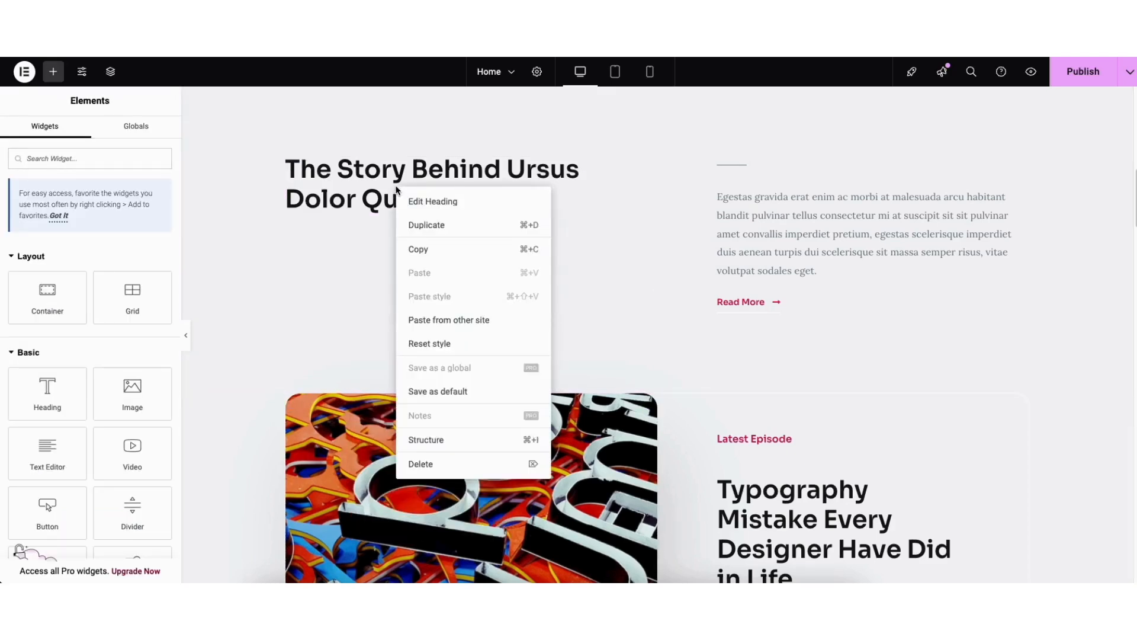
pyautogui.click(417, 225)
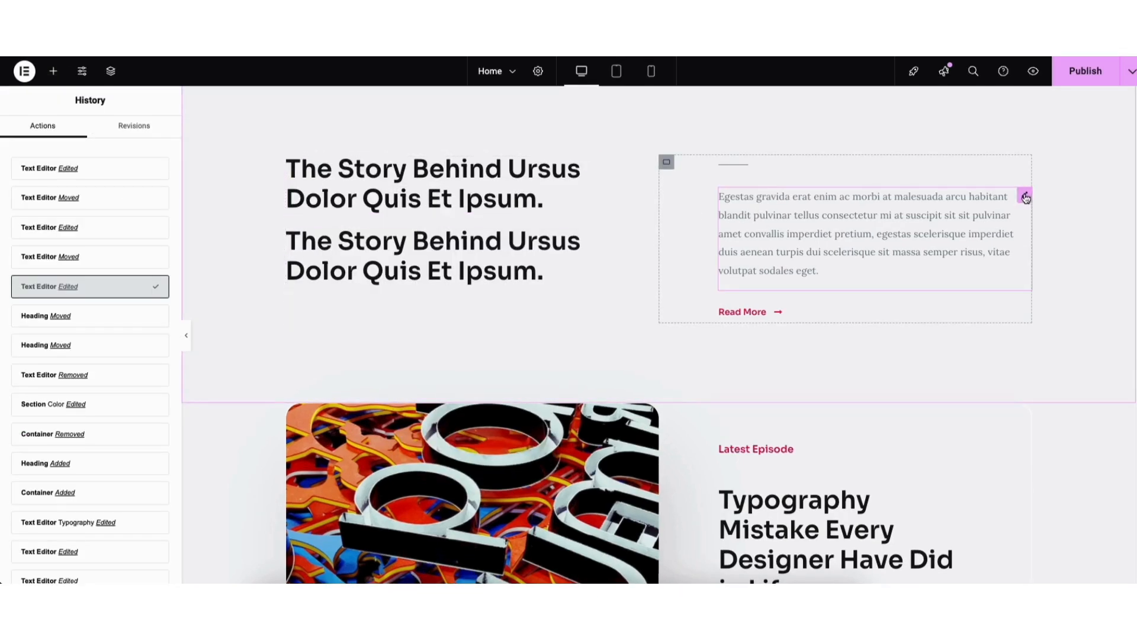
# Try moving the story paragraph below the Read More button and put it back above the button
pyautogui.moveTo(1025, 195); pyautogui.dragTo(841, 314)
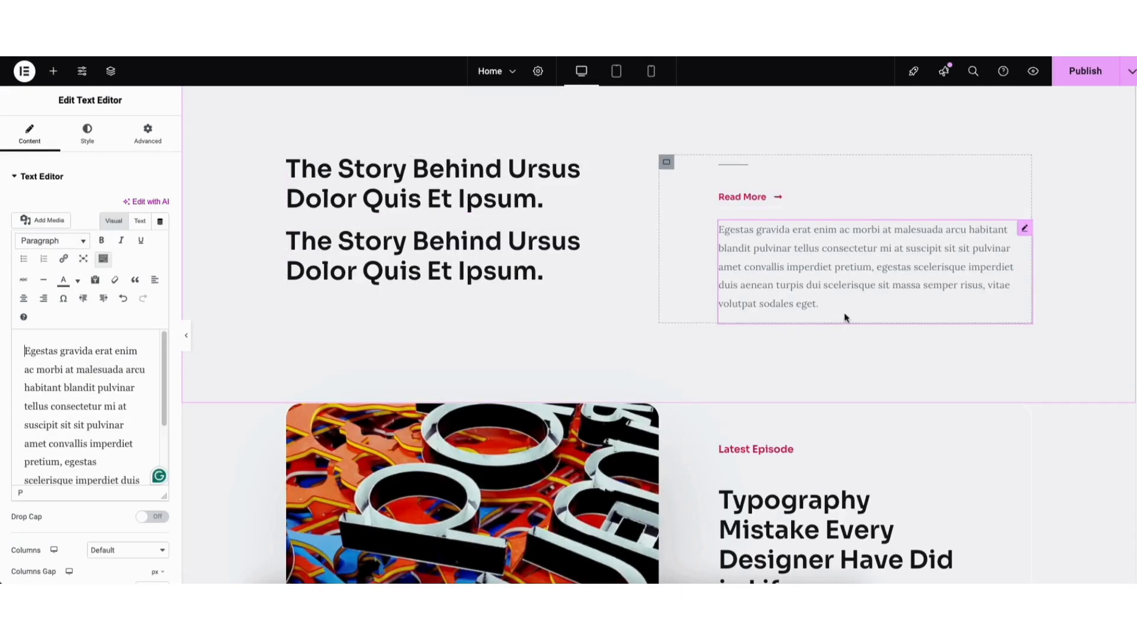
pyautogui.moveTo(1026, 233); pyautogui.dragTo(948, 188)
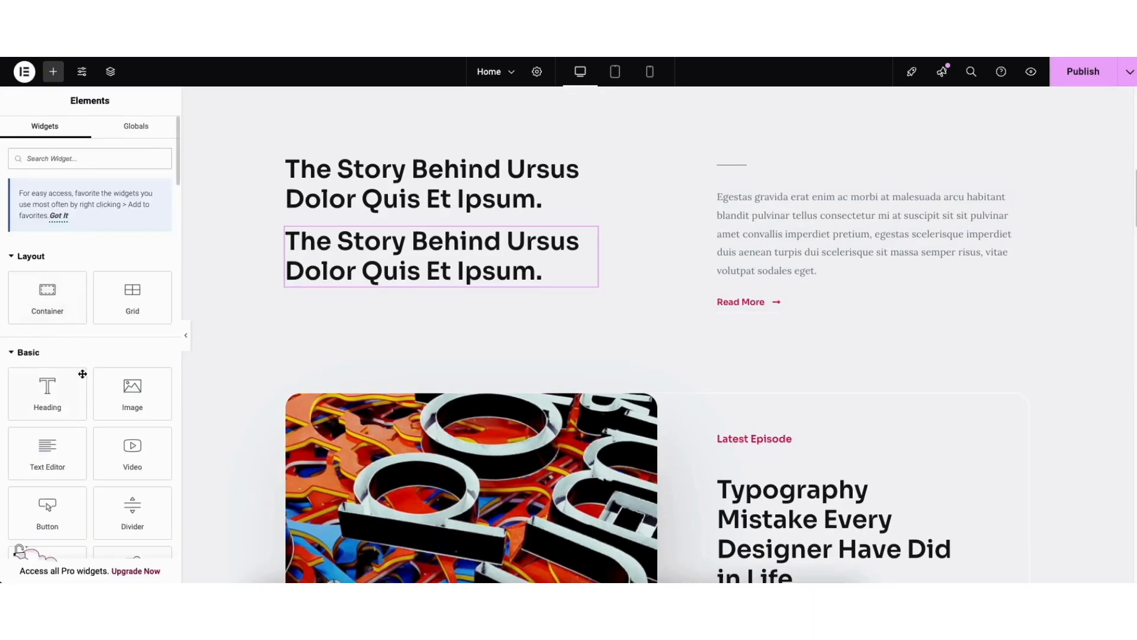
# Insert a Text Editor widget between the two story headings and check the options for adding a link to its text
pyautogui.moveTo(50, 450); pyautogui.dragTo(399, 228)
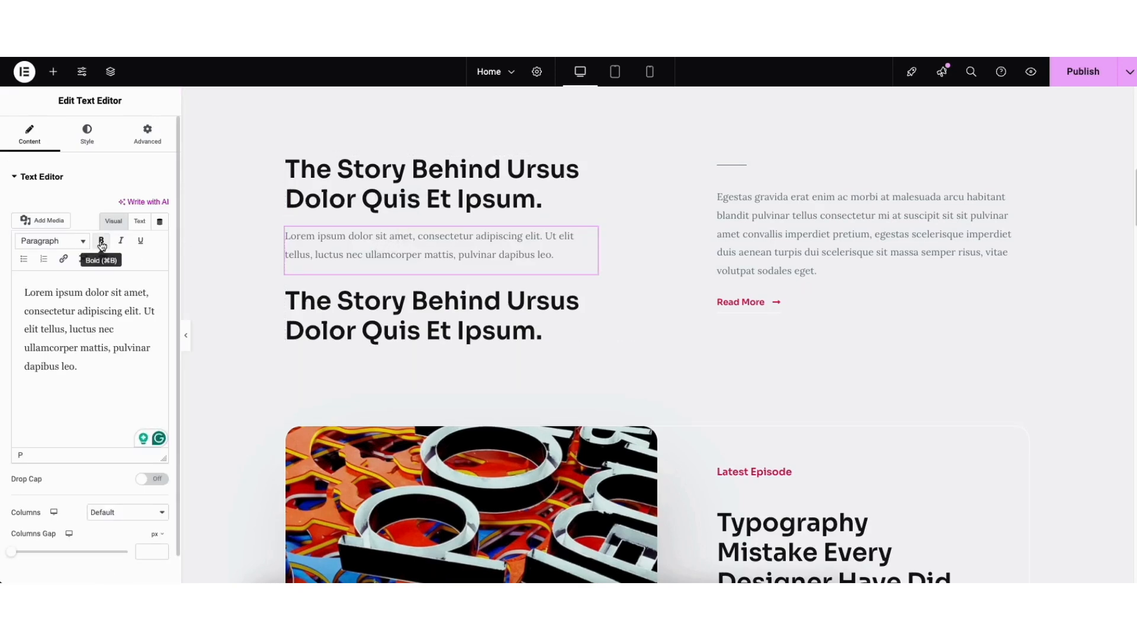
pyautogui.click(64, 261)
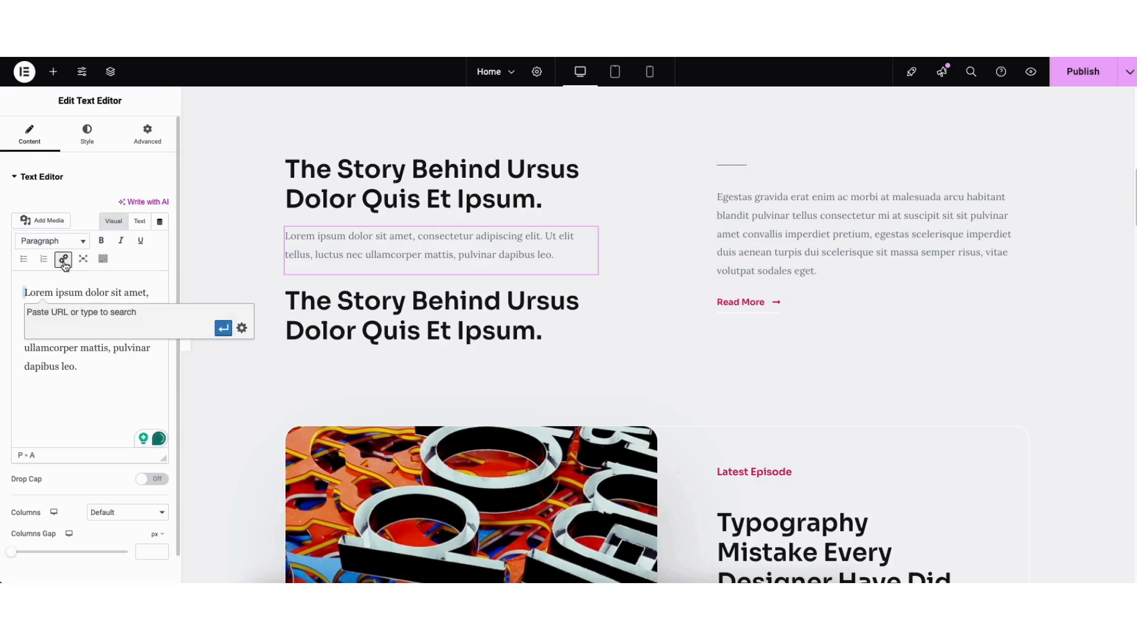
pyautogui.click(242, 328)
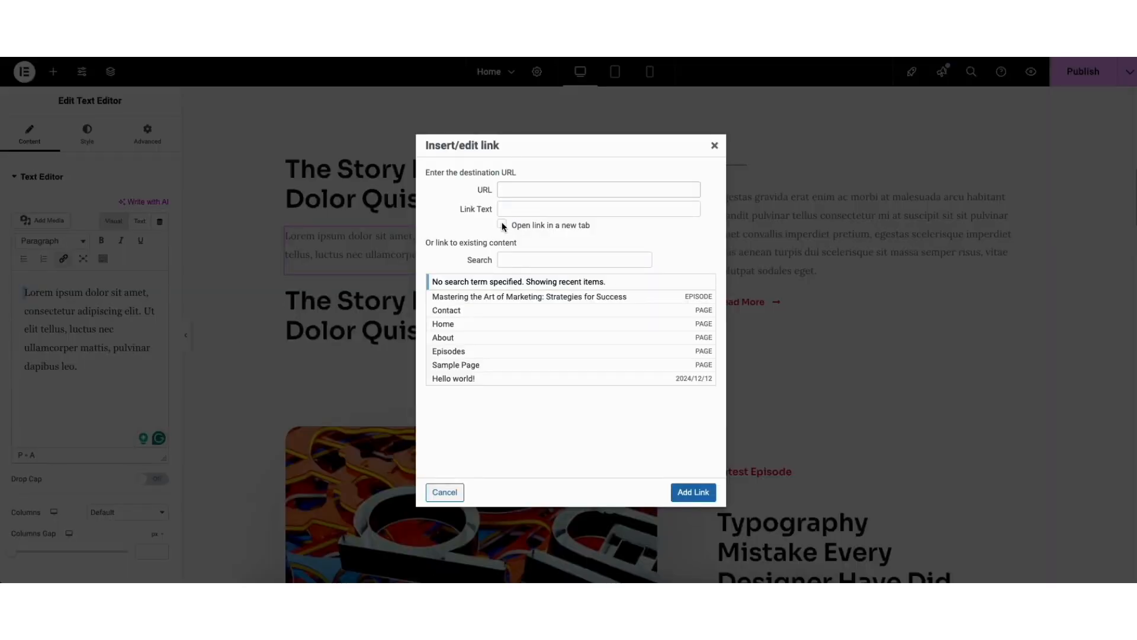
pyautogui.click(714, 145)
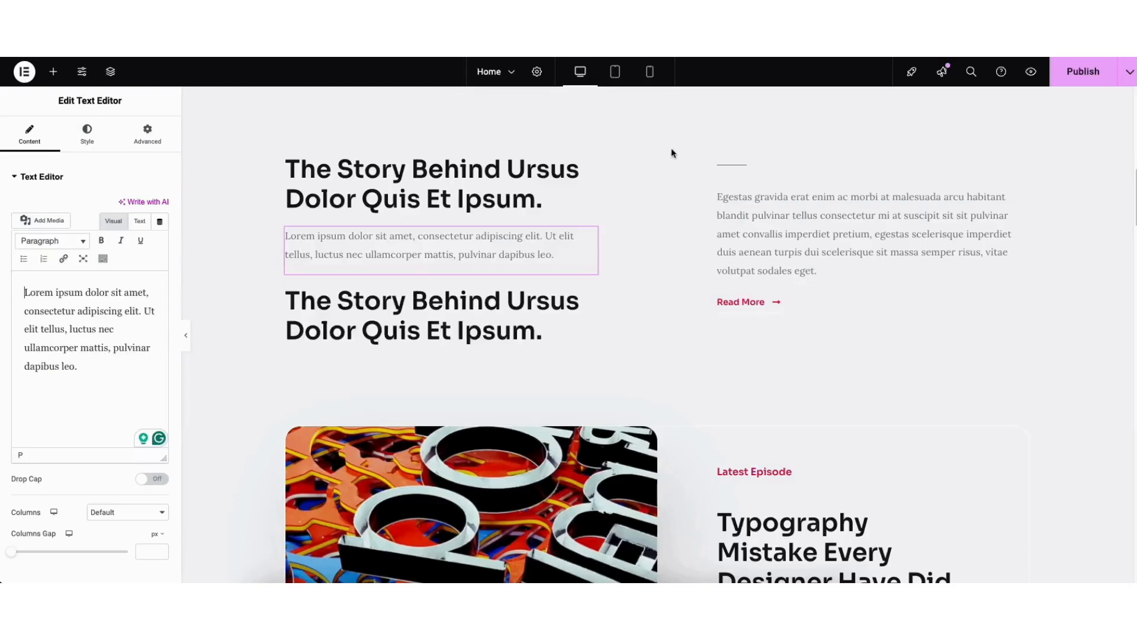
# Show the additional formatting tools for the new text block and try out its undo and redo functions
pyautogui.click(103, 260)
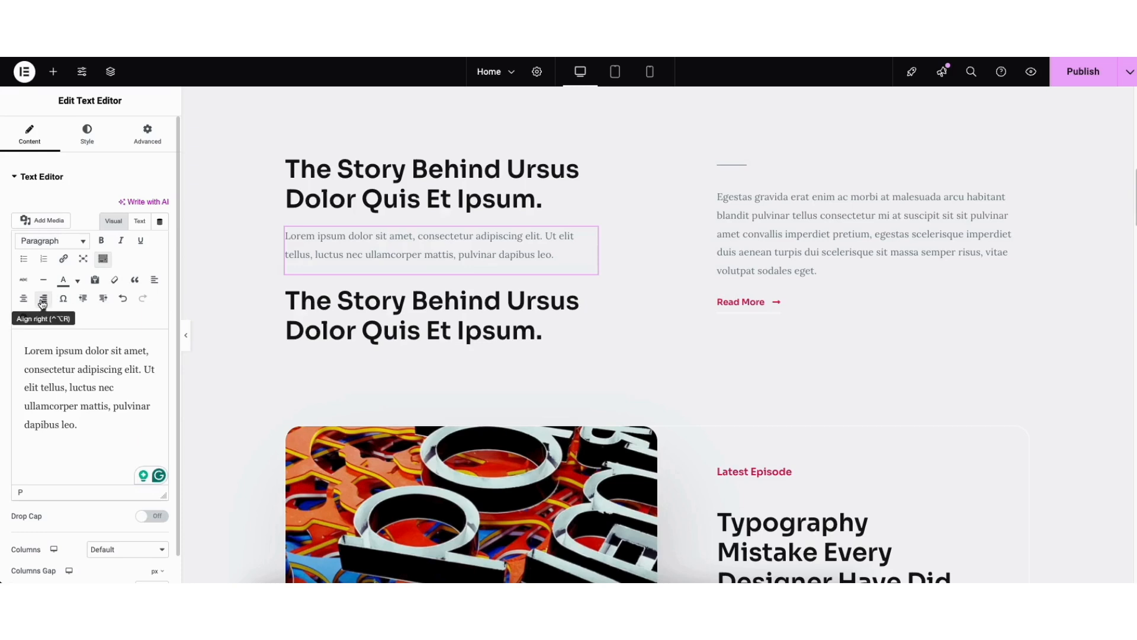
pyautogui.click(77, 282)
pyautogui.click(139, 259)
pyautogui.click(123, 300)
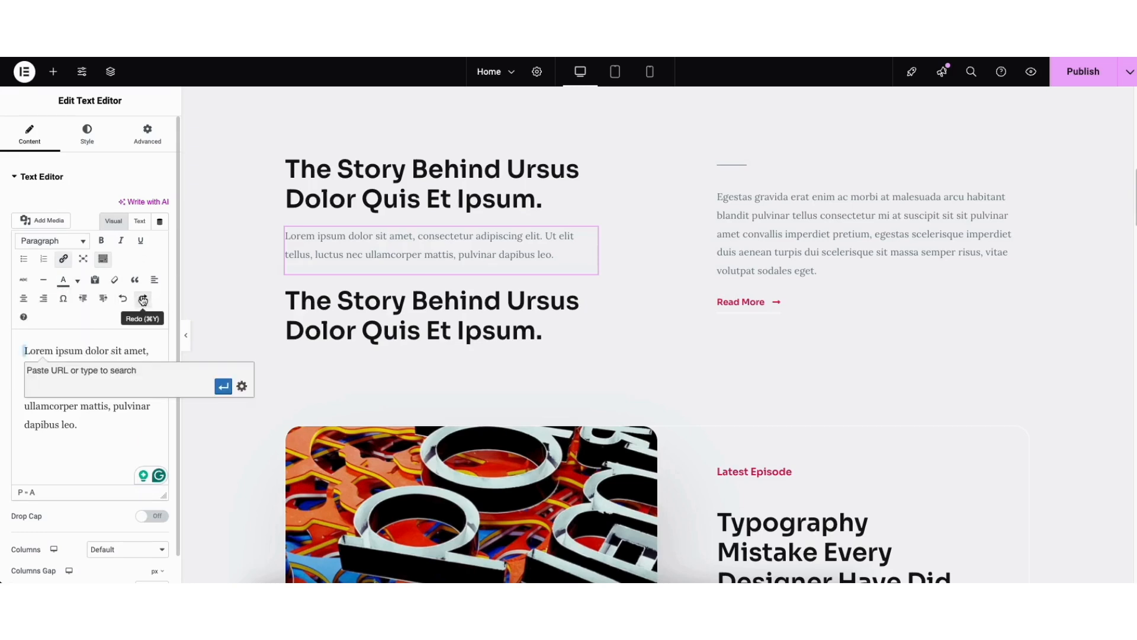
pyautogui.click(143, 298)
# Examine the new text block's typography settings and browse the available font families without choosing one
pyautogui.click(93, 137)
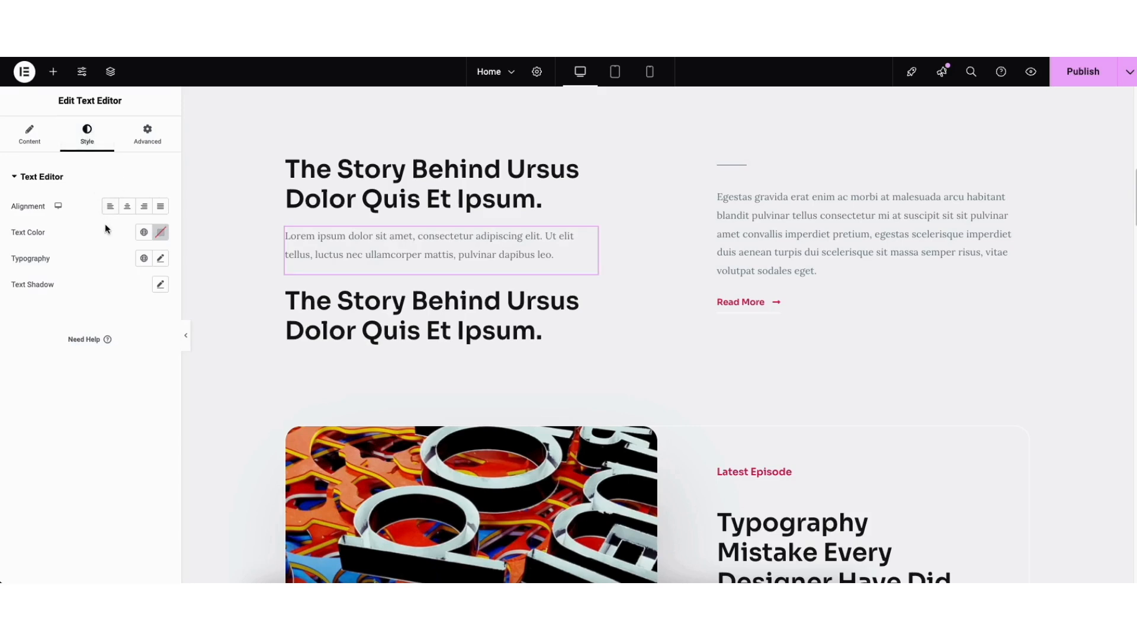
pyautogui.click(161, 259)
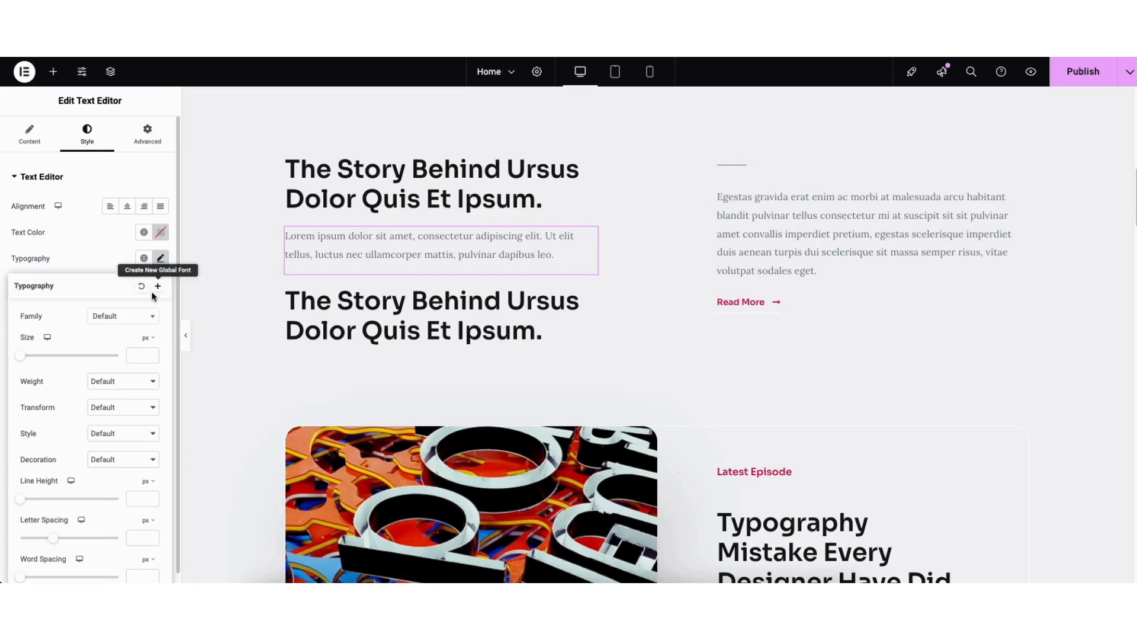
pyautogui.click(151, 320)
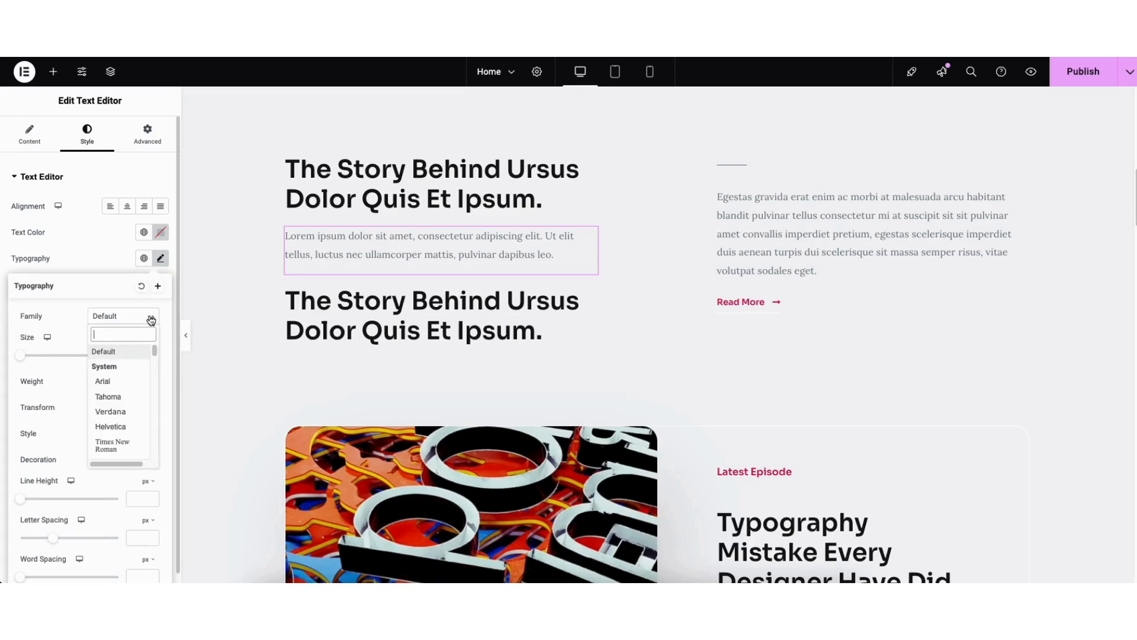
pyautogui.scroll(-5, 156, 356)
pyautogui.scroll(-15, 154, 356)
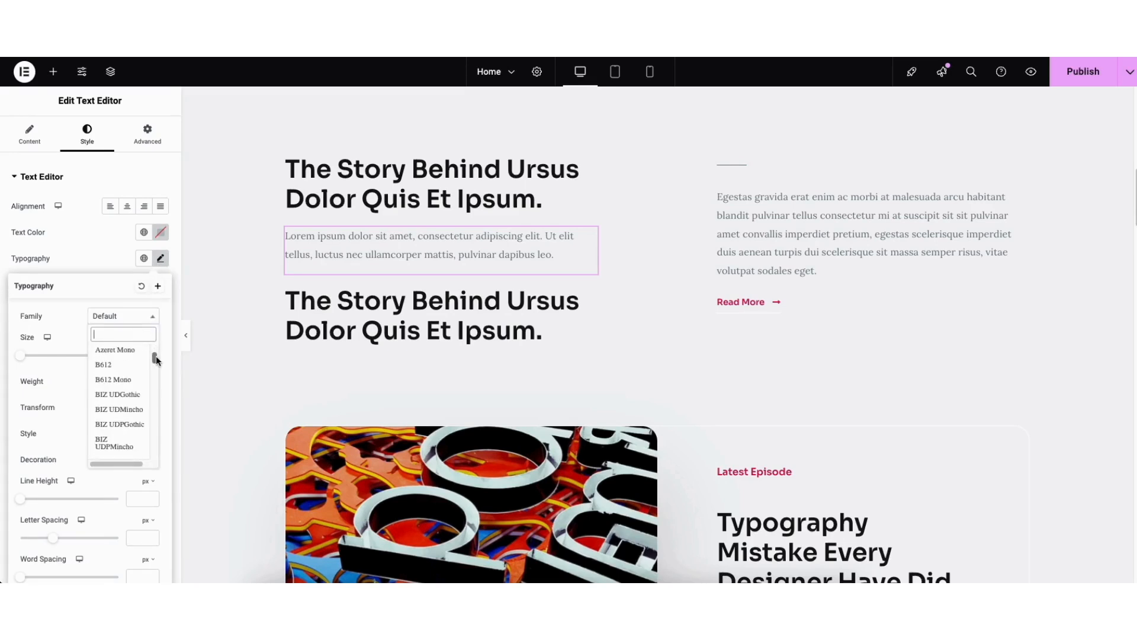
pyautogui.click(70, 335)
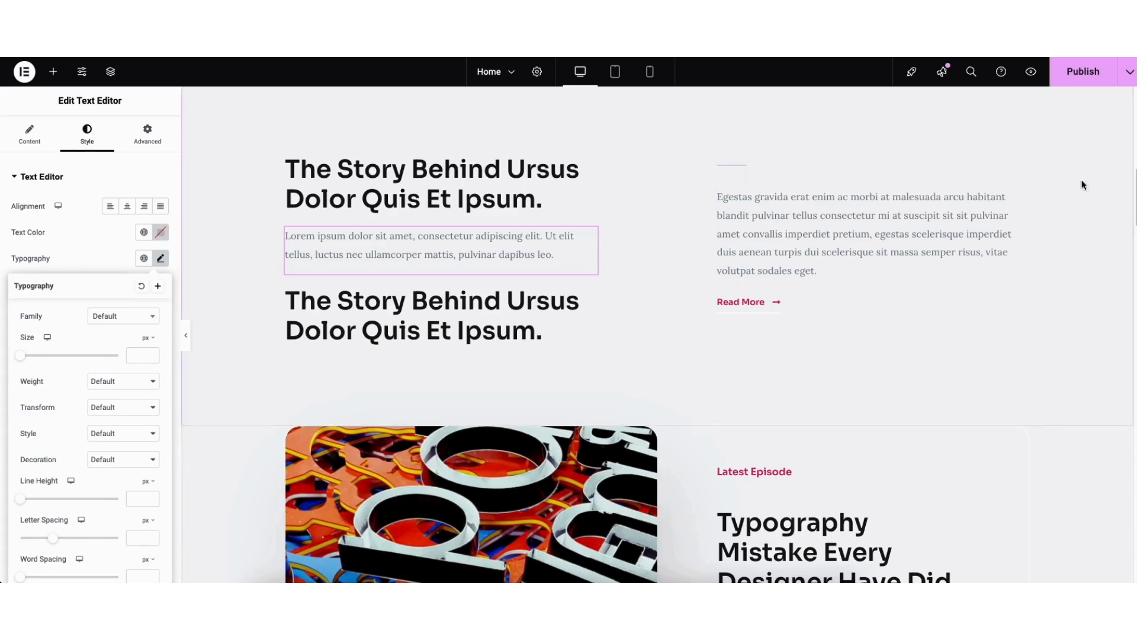
# Add a flexbox container above the Latest Episode section with a wide middle column and two narrow side columns
pyautogui.scroll(-1, 1129, 172)
pyautogui.scroll(-4, 1131, 214)
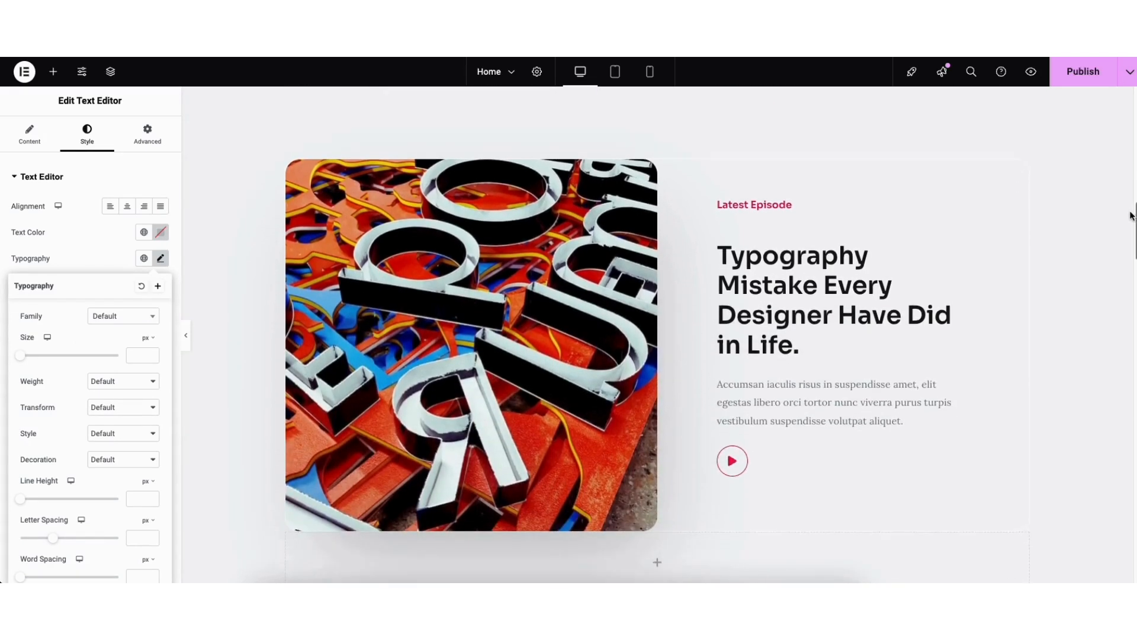
pyautogui.click(375, 352)
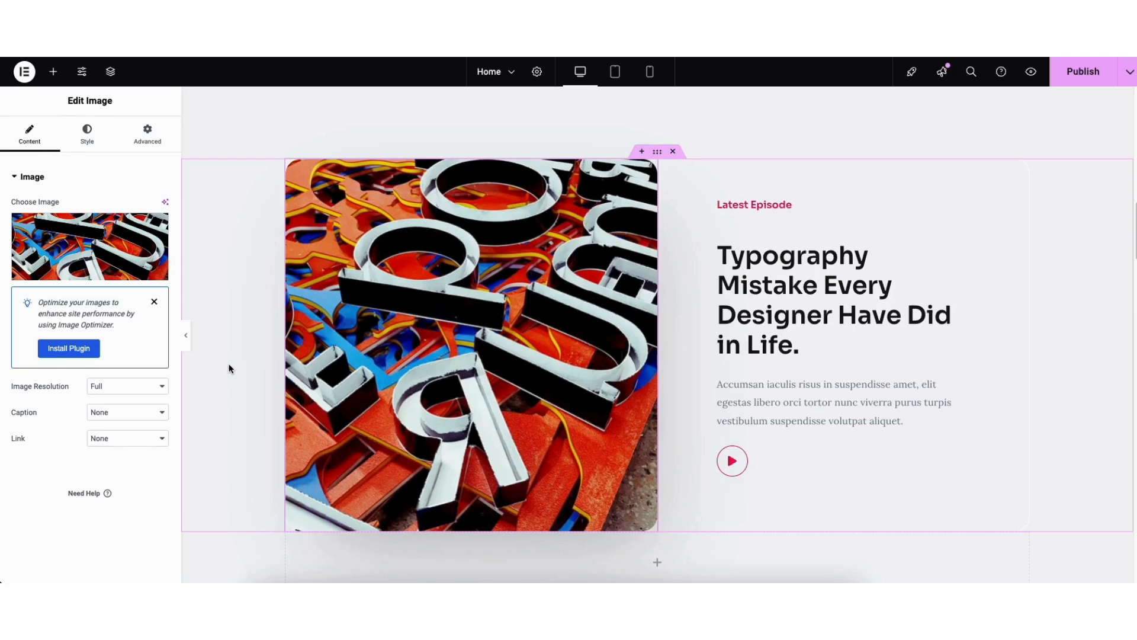
pyautogui.click(642, 152)
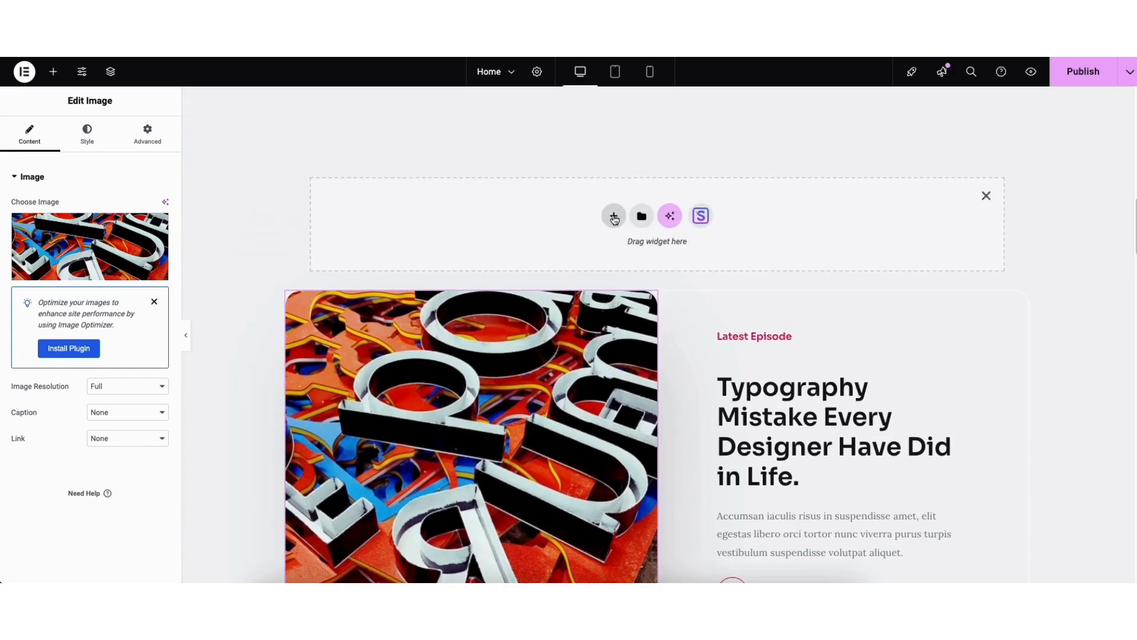
pyautogui.click(613, 216)
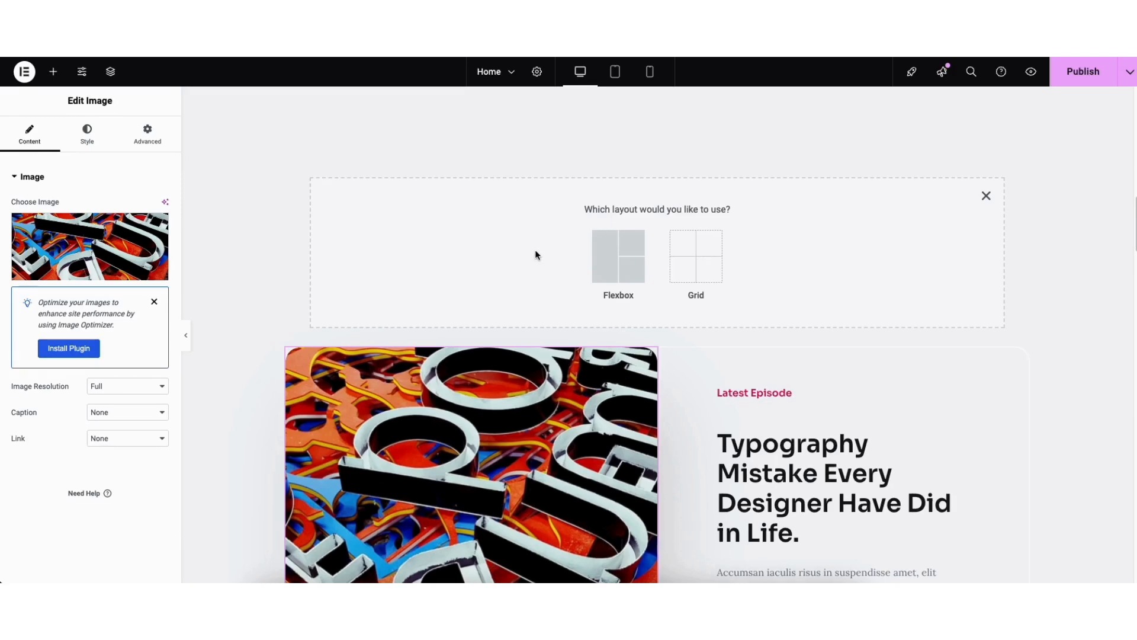
pyautogui.click(616, 261)
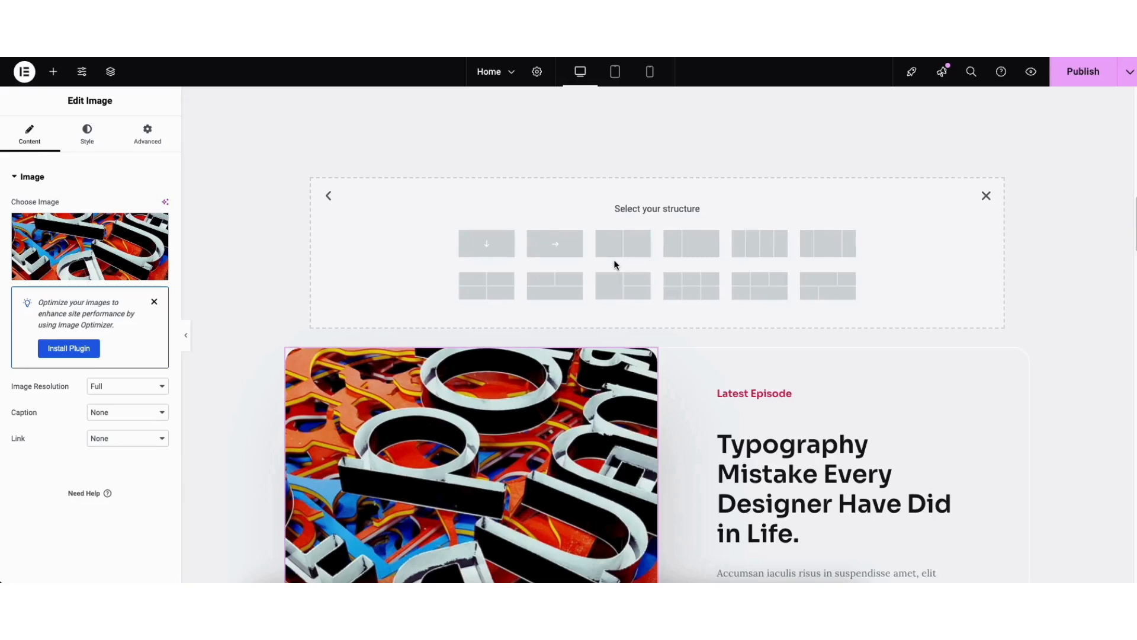
pyautogui.click(827, 248)
# Place a Heading widget in the container's middle column, and delete the whole container after checking its layout settings
pyautogui.click(54, 73)
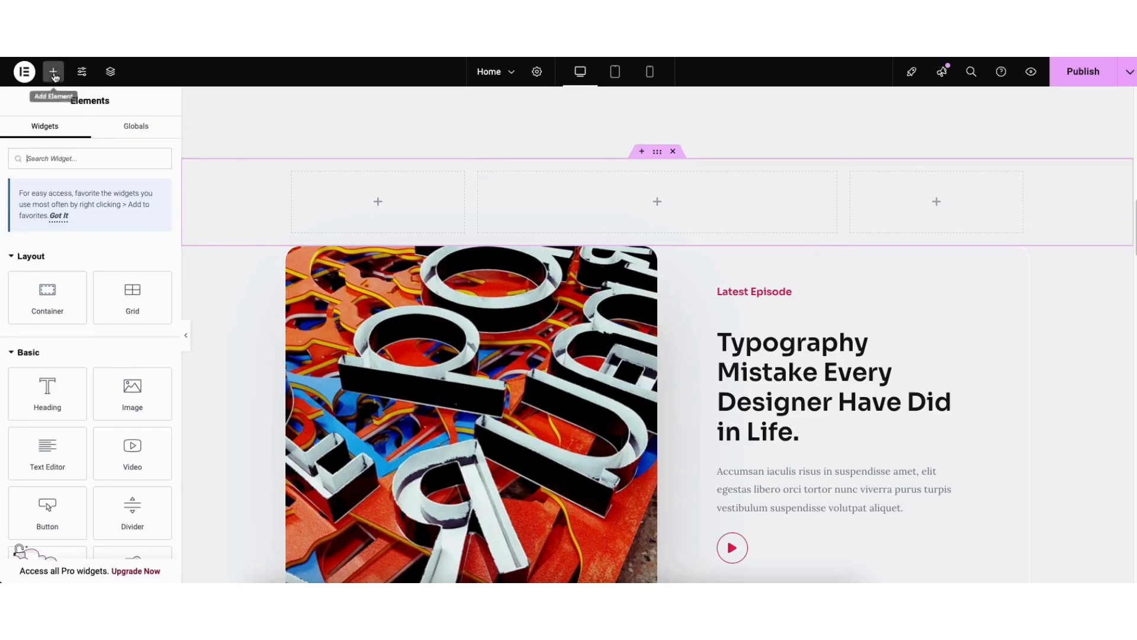
pyautogui.moveTo(47, 391); pyautogui.dragTo(617, 203)
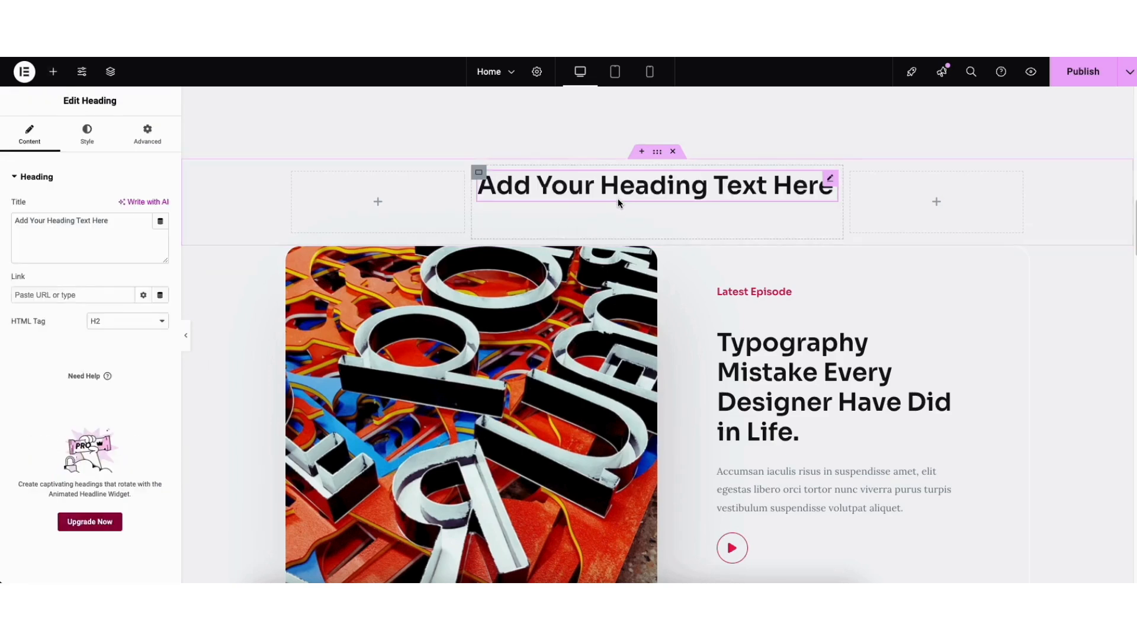
pyautogui.click(658, 153)
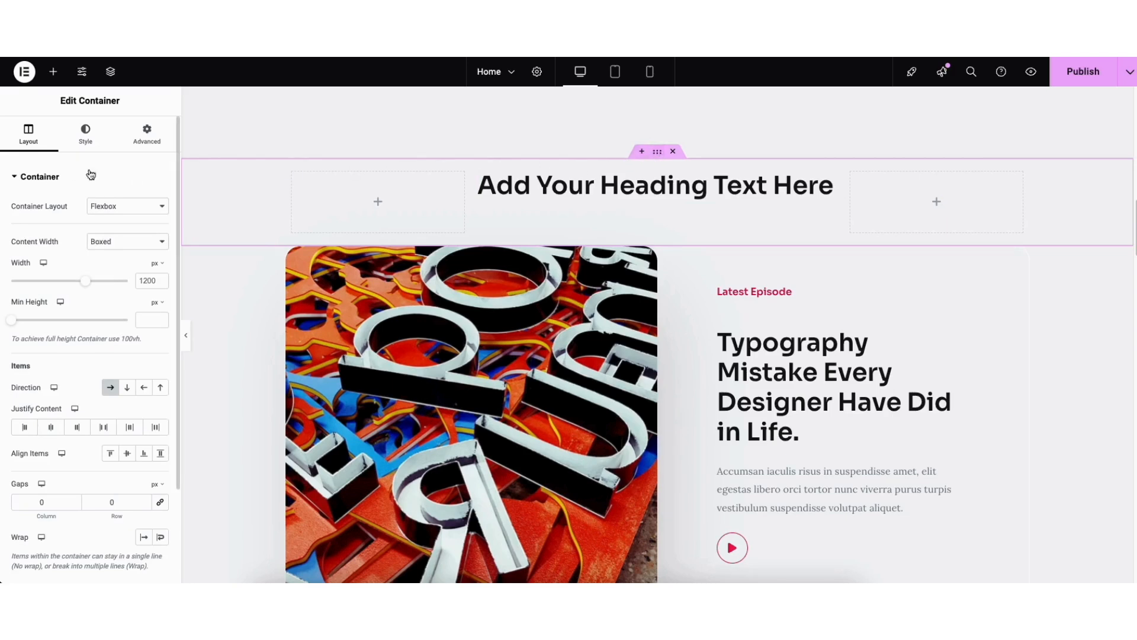
pyautogui.click(673, 152)
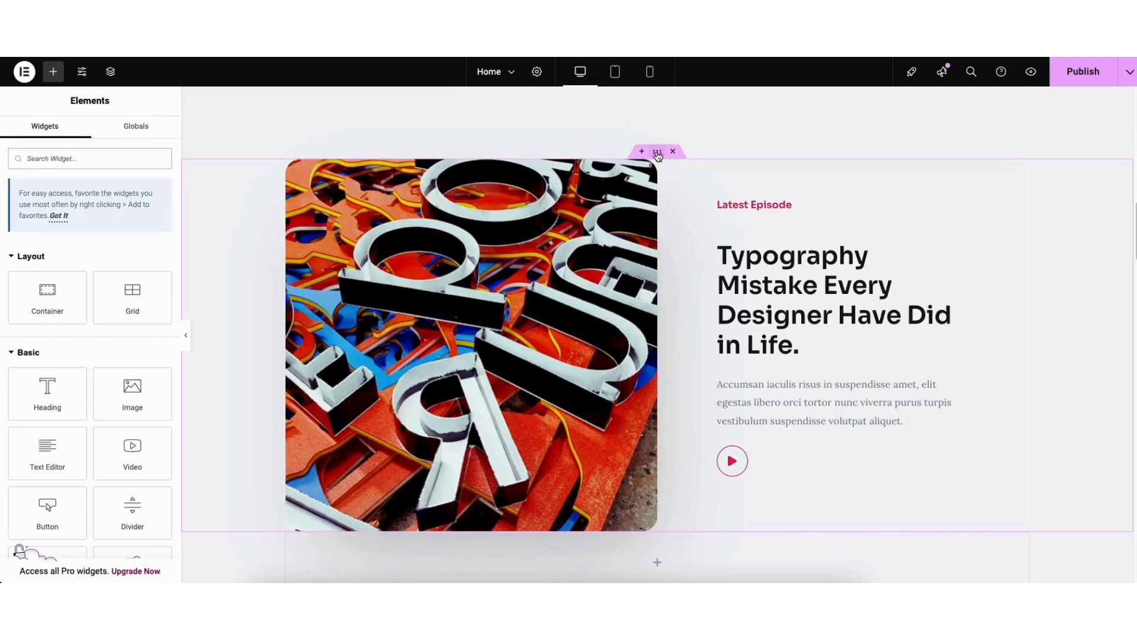
pyautogui.moveTo(657, 154); pyautogui.dragTo(622, 172)
# Open the template library for a new section above the mailing list signup and browse its ready-made blocks
pyautogui.moveTo(1132, 225); pyautogui.dragTo(1132, 494)
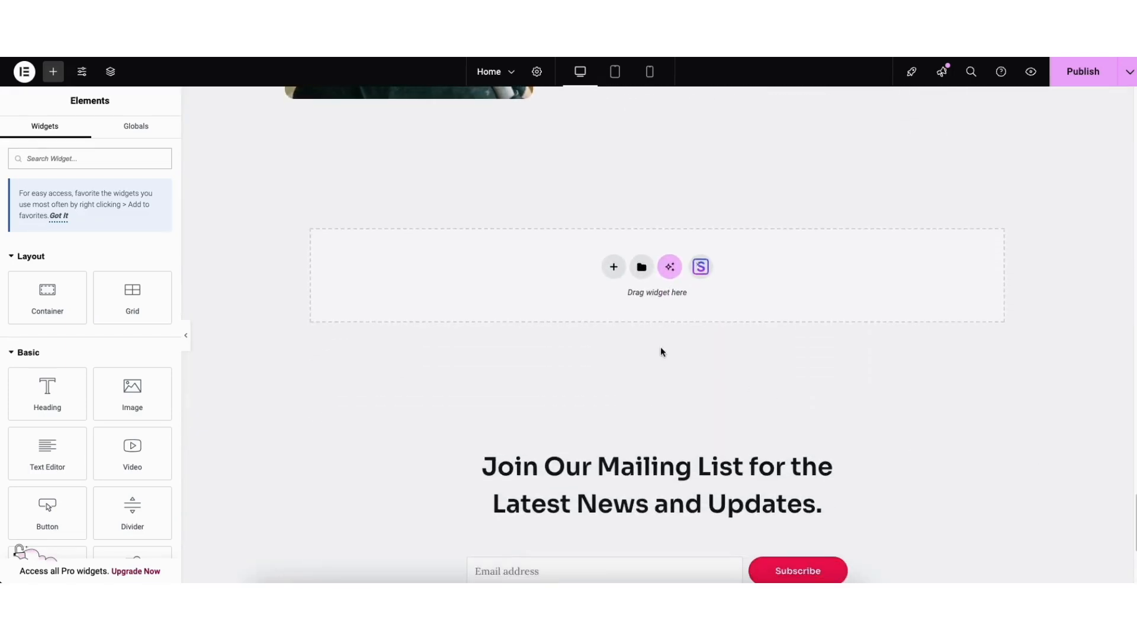
pyautogui.click(701, 267)
pyautogui.click(618, 117)
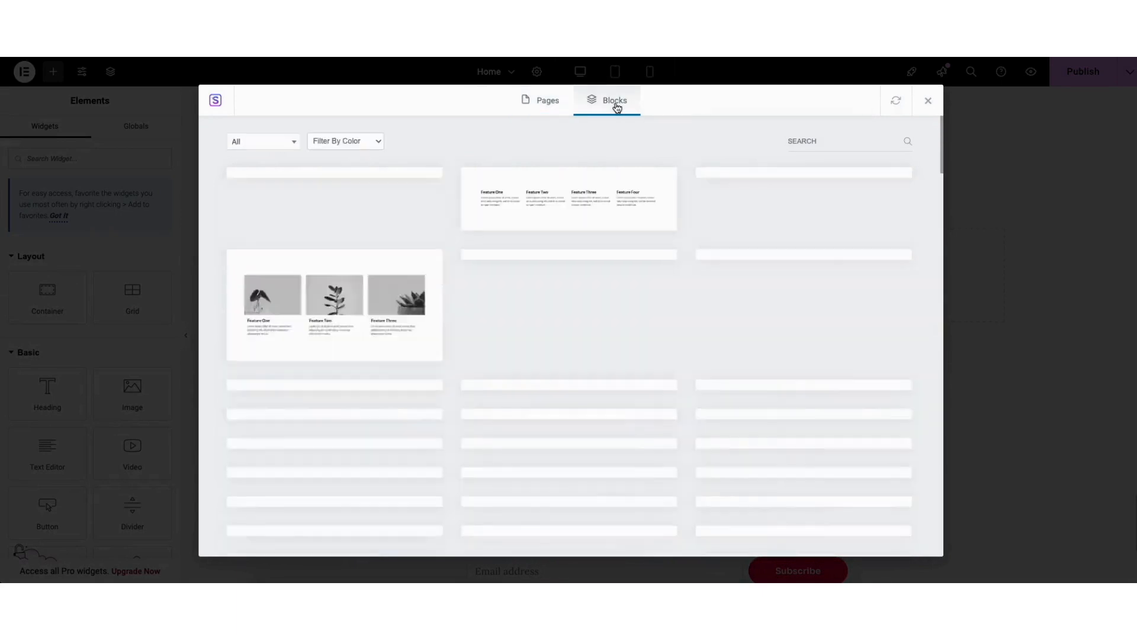
pyautogui.scroll(-3, 942, 128)
pyautogui.moveTo(942, 127); pyautogui.dragTo(927, 83)
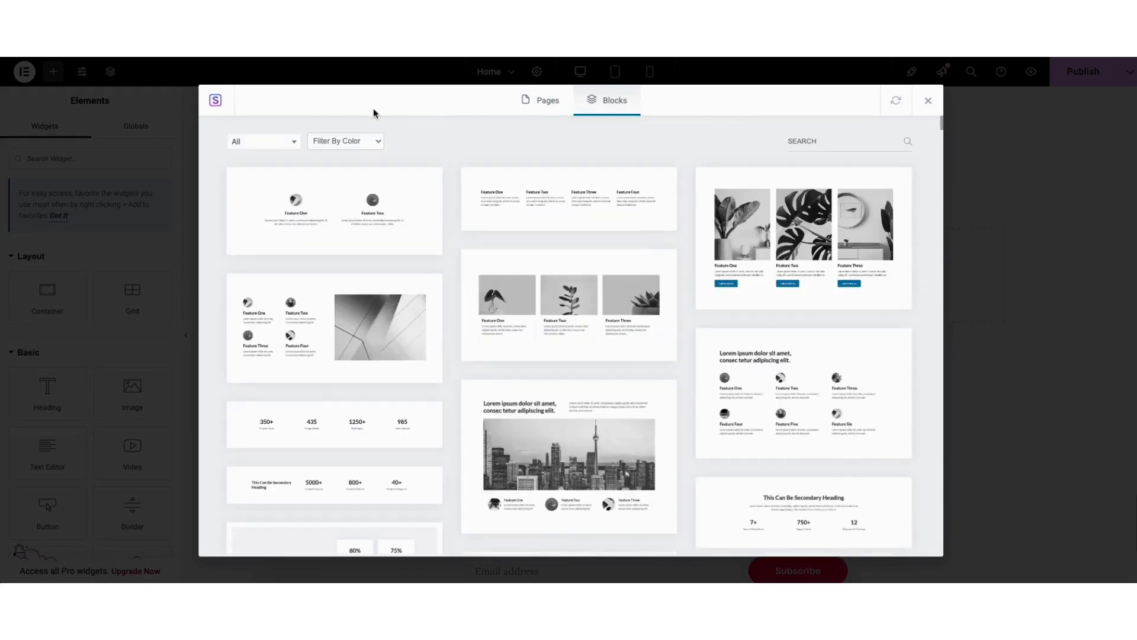
# Check the block category filter and import the three-column block with plant images and Feature One, Two and Three cards
pyautogui.click(264, 142)
pyautogui.moveTo(295, 180)
pyautogui.mouseDown()
pyautogui.moveTo(294, 244)
pyautogui.moveTo(294, 185)
pyautogui.mouseUp()
pyautogui.click(449, 143)
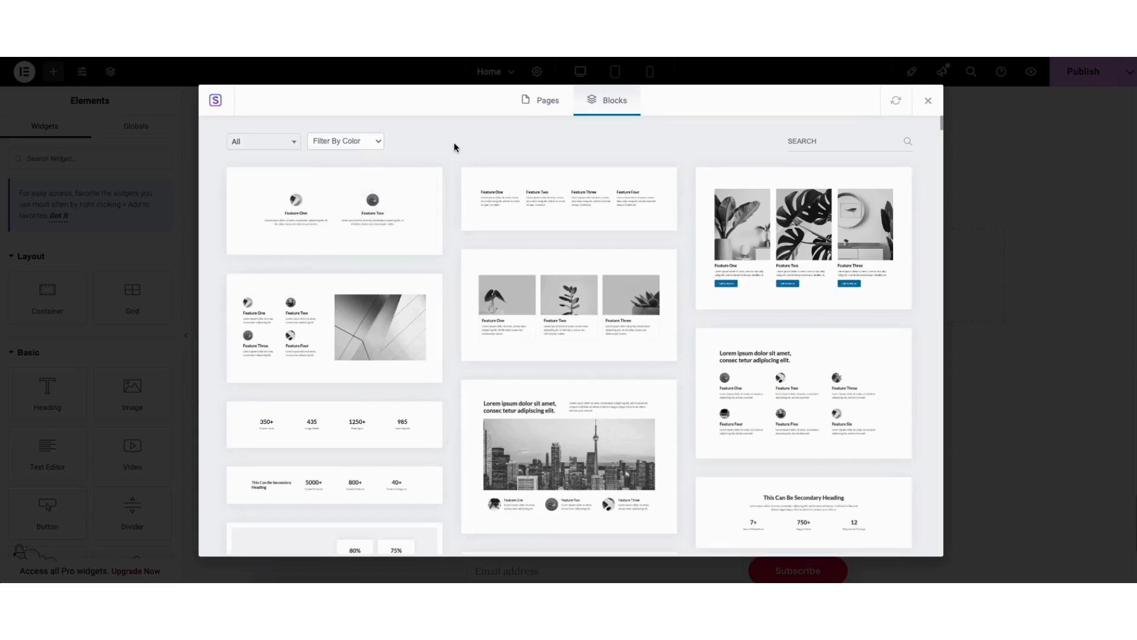
pyautogui.click(542, 316)
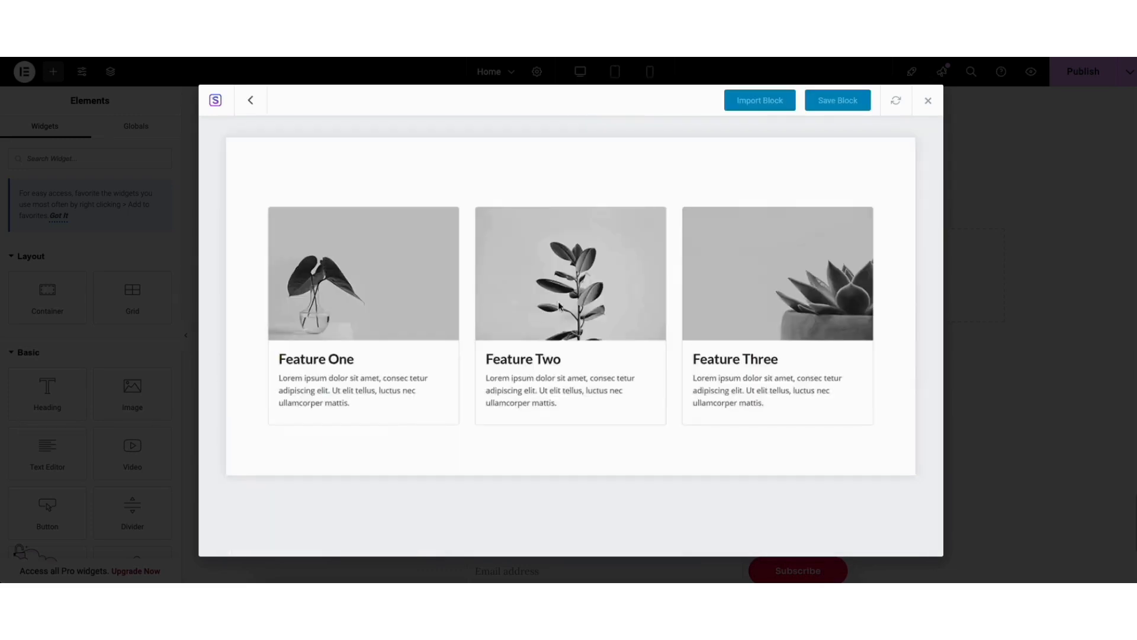
pyautogui.click(751, 102)
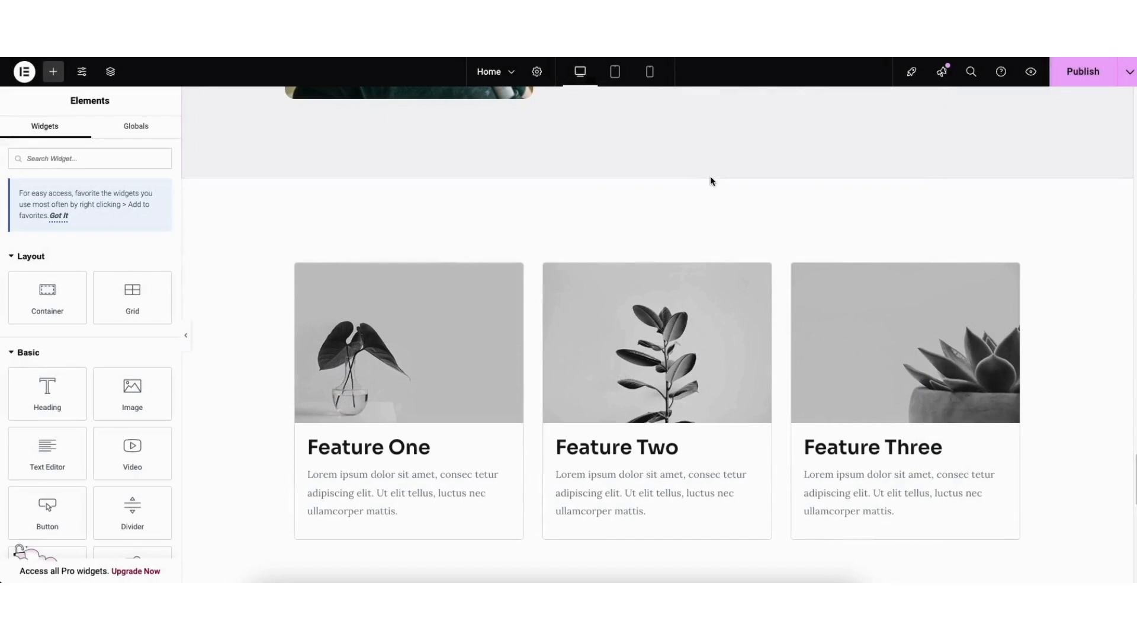
# Open the style settings of the three feature cards section and try its background color picker, keeping #FFFFFF
pyautogui.moveTo(1136, 461); pyautogui.dragTo(1136, 468)
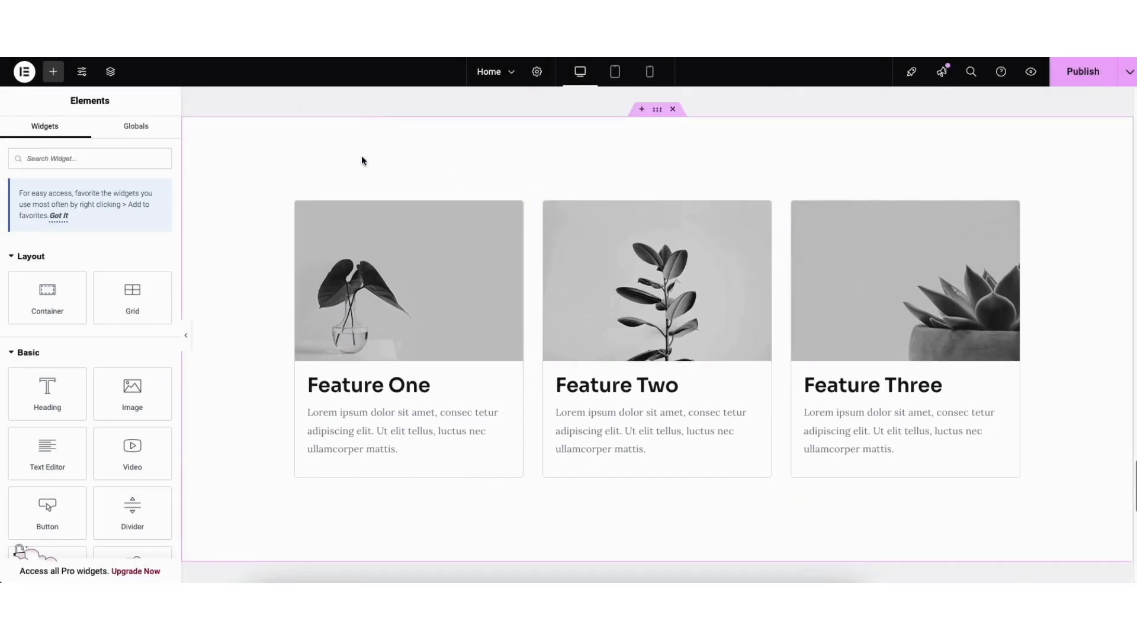
pyautogui.rightClick(319, 159)
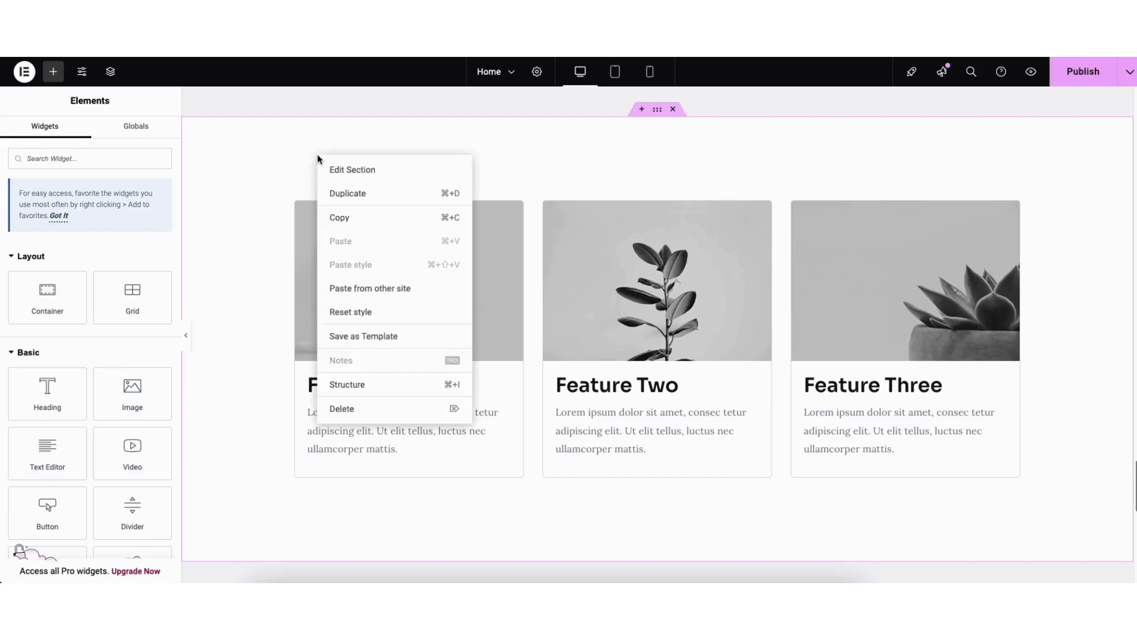
pyautogui.click(348, 171)
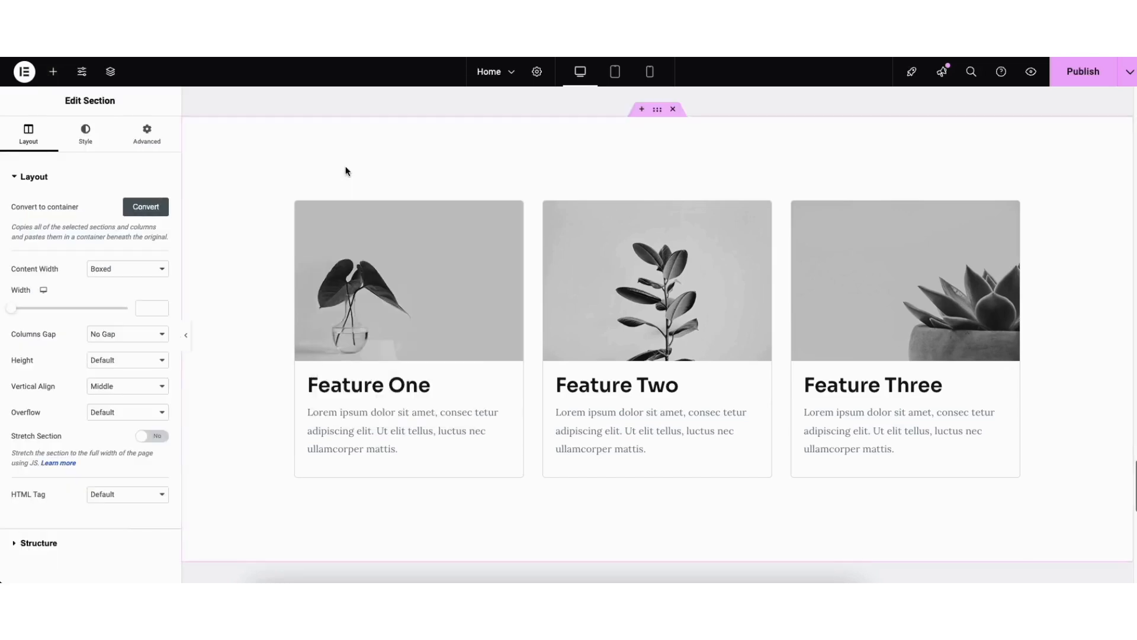
pyautogui.click(86, 135)
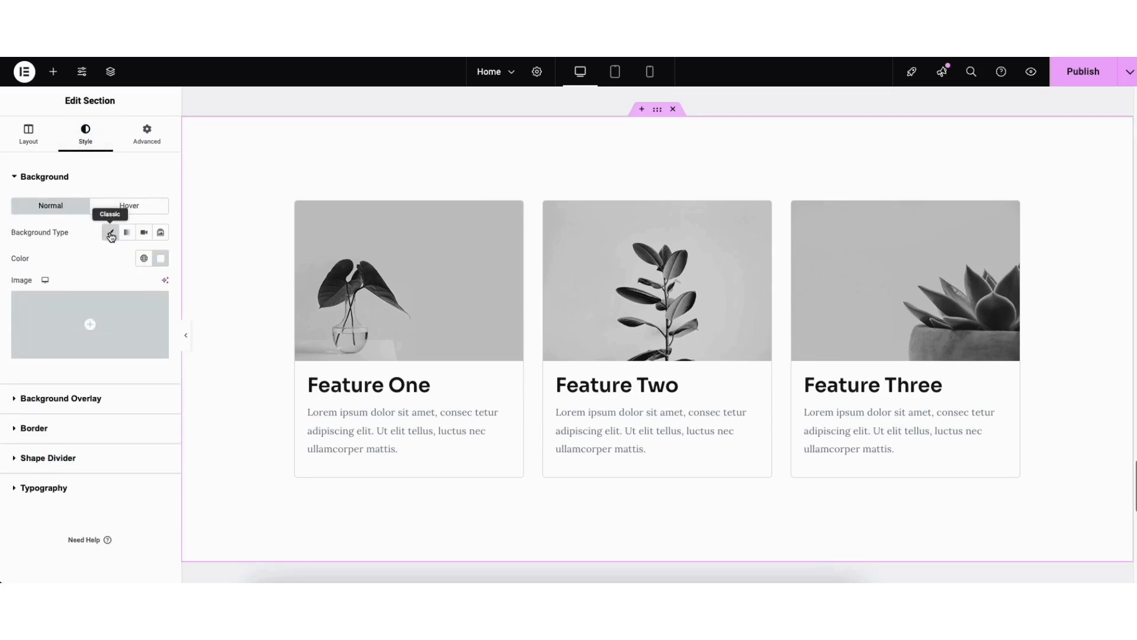
pyautogui.click(160, 258)
pyautogui.click(203, 322)
pyautogui.moveTo(203, 322)
pyautogui.mouseDown()
pyautogui.moveTo(237, 309)
pyautogui.moveTo(84, 311)
pyautogui.mouseUp()
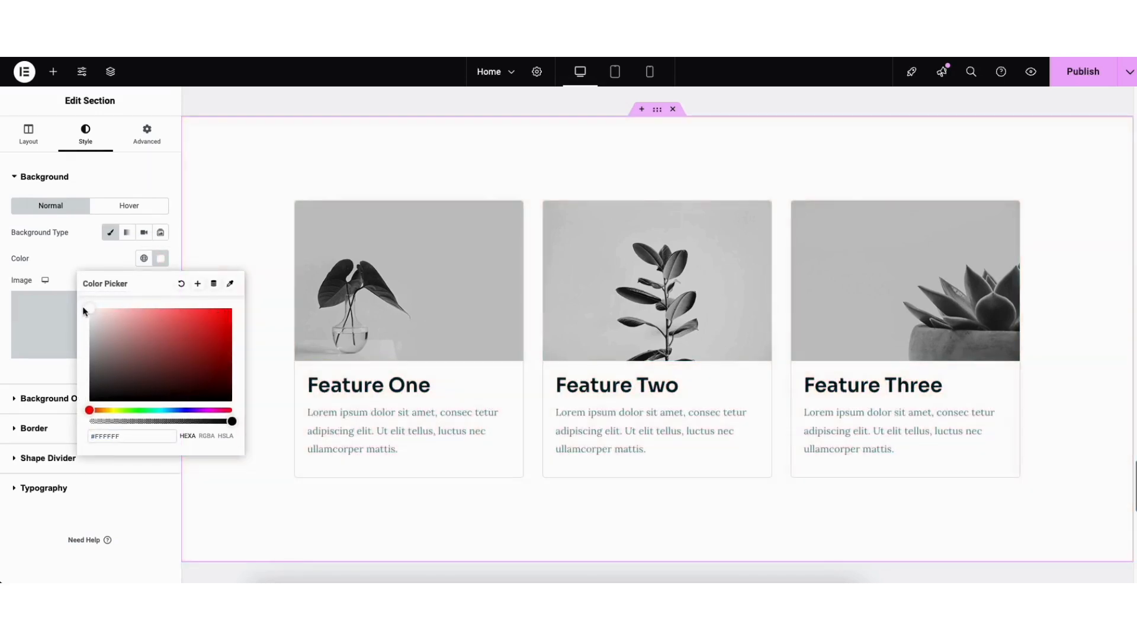
pyautogui.click(268, 317)
# Save the Home page as a draft and preview it on the site
pyautogui.scroll(-3, 267, 317)
pyautogui.scroll(-8, 622, 384)
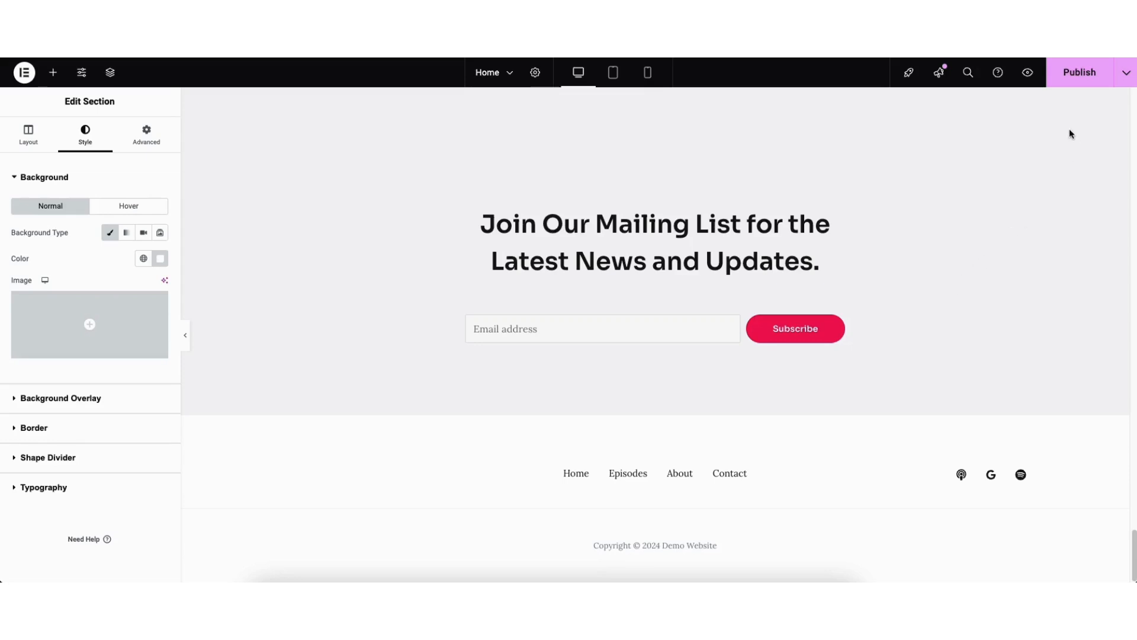
pyautogui.click(1124, 79)
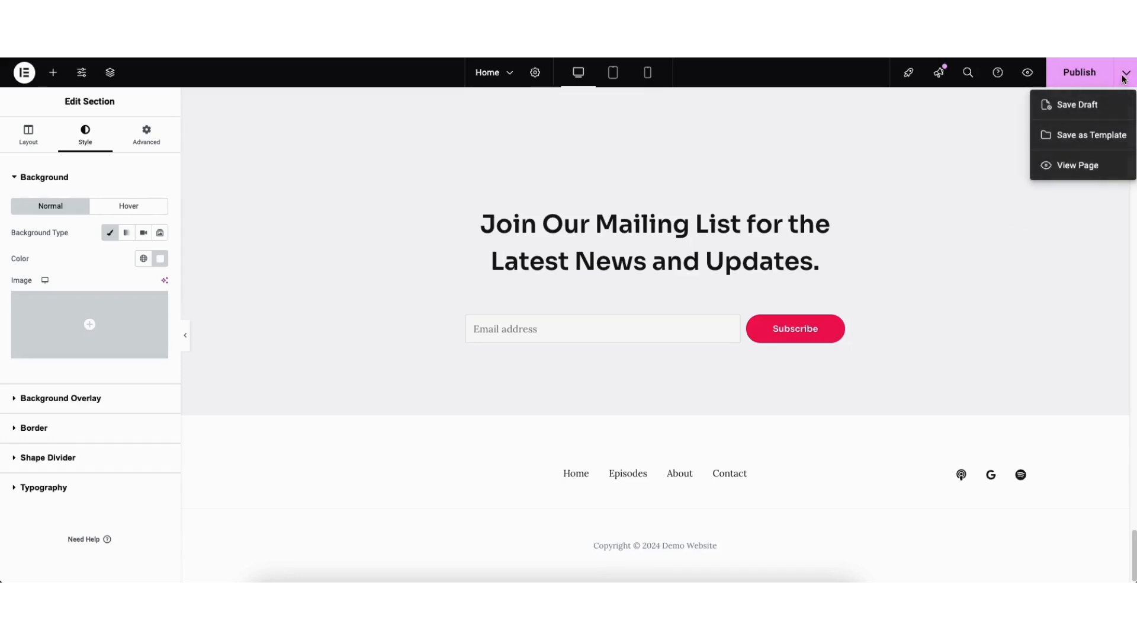
pyautogui.click(1084, 106)
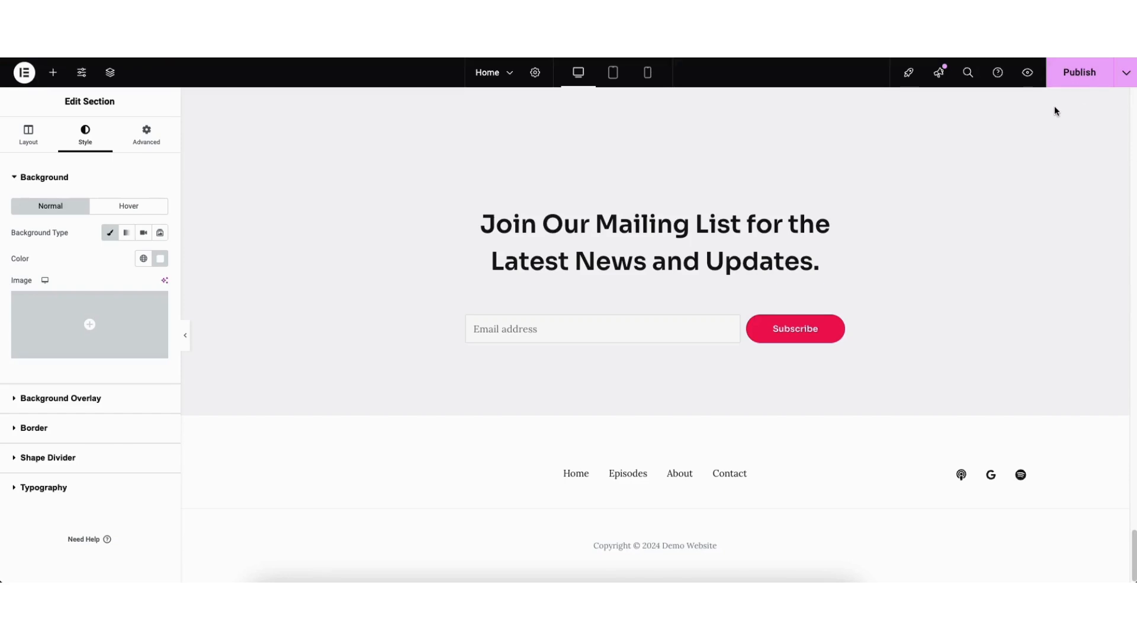
pyautogui.click(1026, 74)
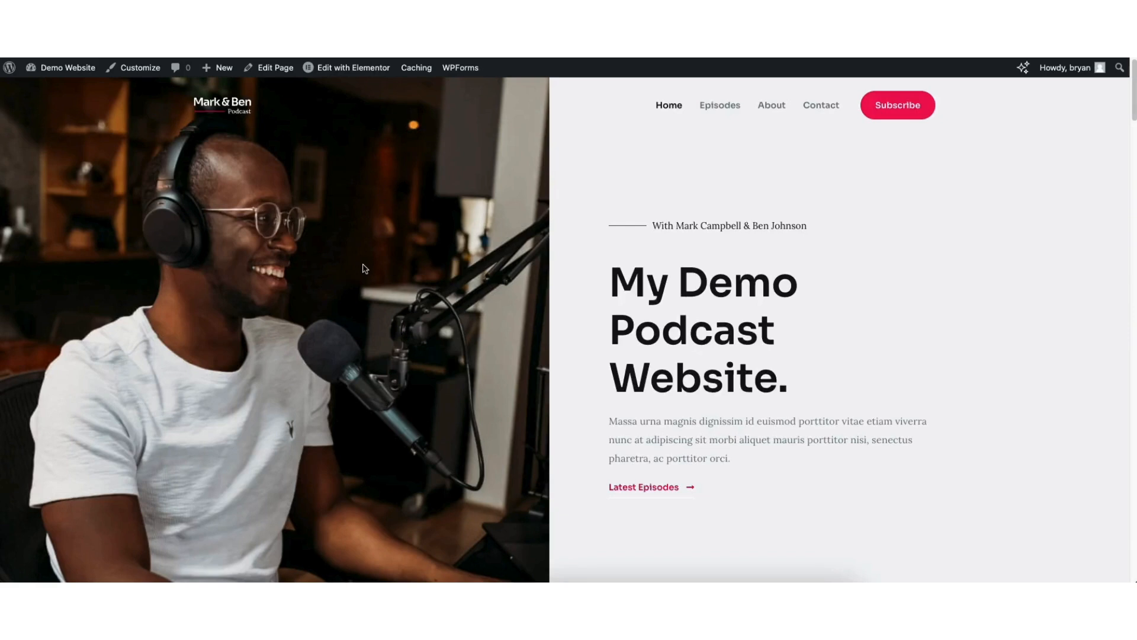
# Go to the WordPress dashboard and open the Newsletter Signup Form for editing in WPForms
pyautogui.moveTo(55, 73)
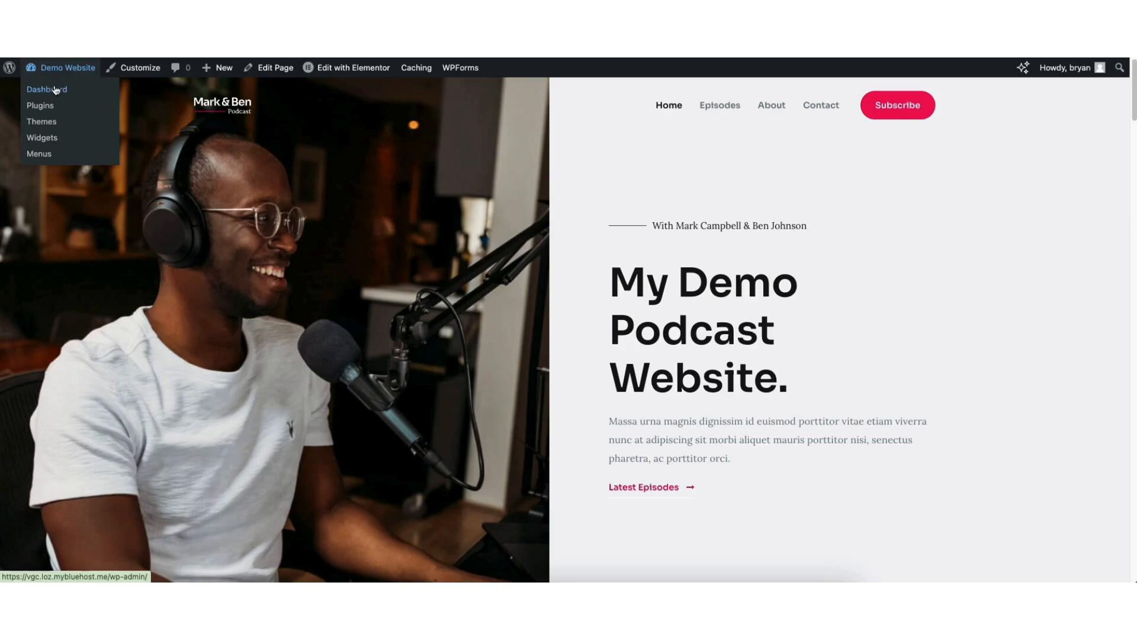
pyautogui.click(55, 92)
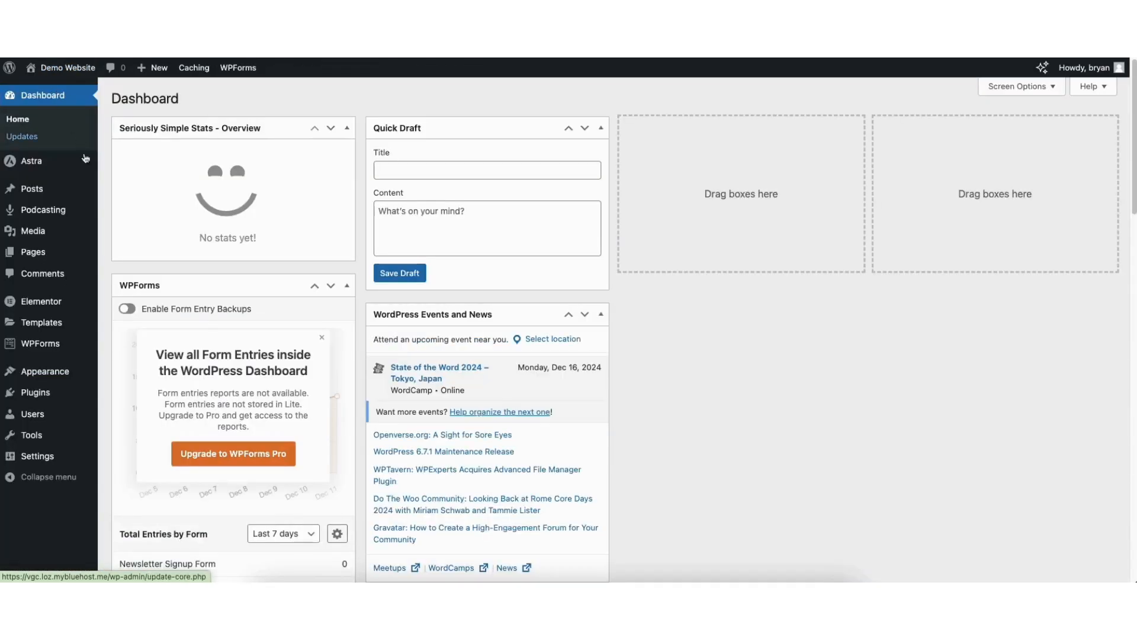
pyautogui.moveTo(33, 346)
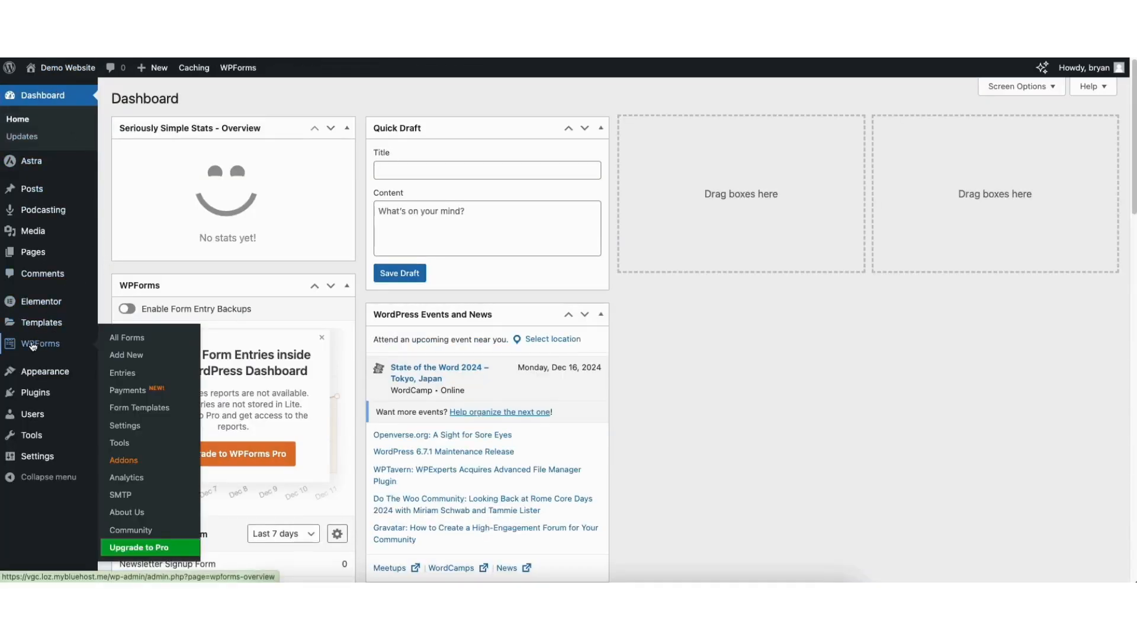
pyautogui.click(34, 345)
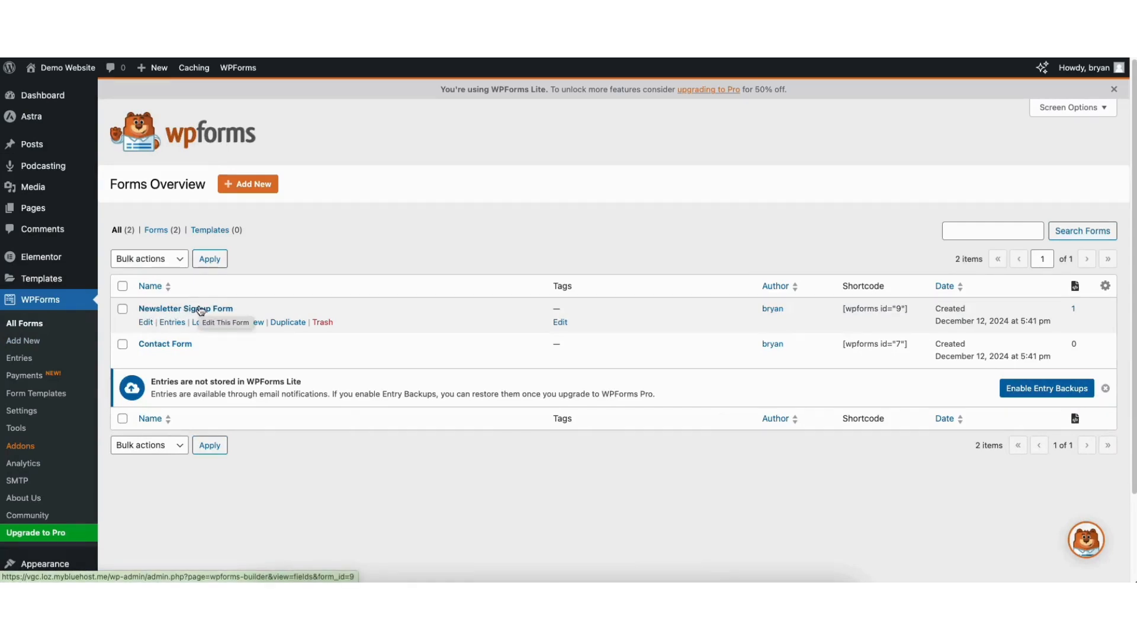
pyautogui.click(146, 322)
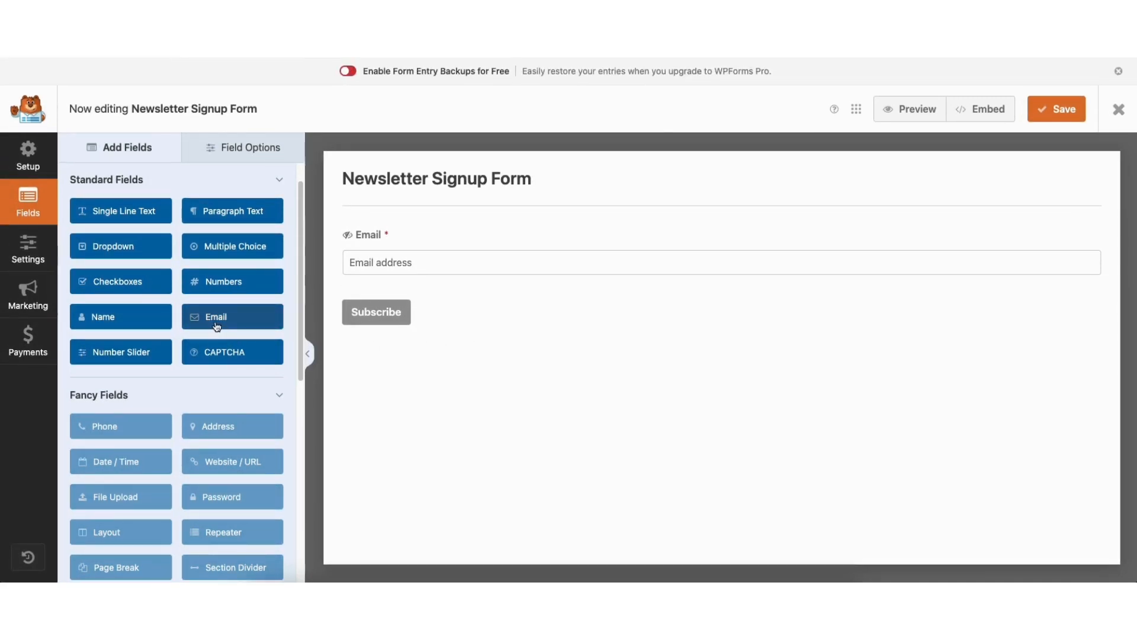
pyautogui.moveTo(143, 216)
pyautogui.mouseDown()
pyautogui.moveTo(414, 231)
pyautogui.moveTo(150, 212)
pyautogui.mouseUp()
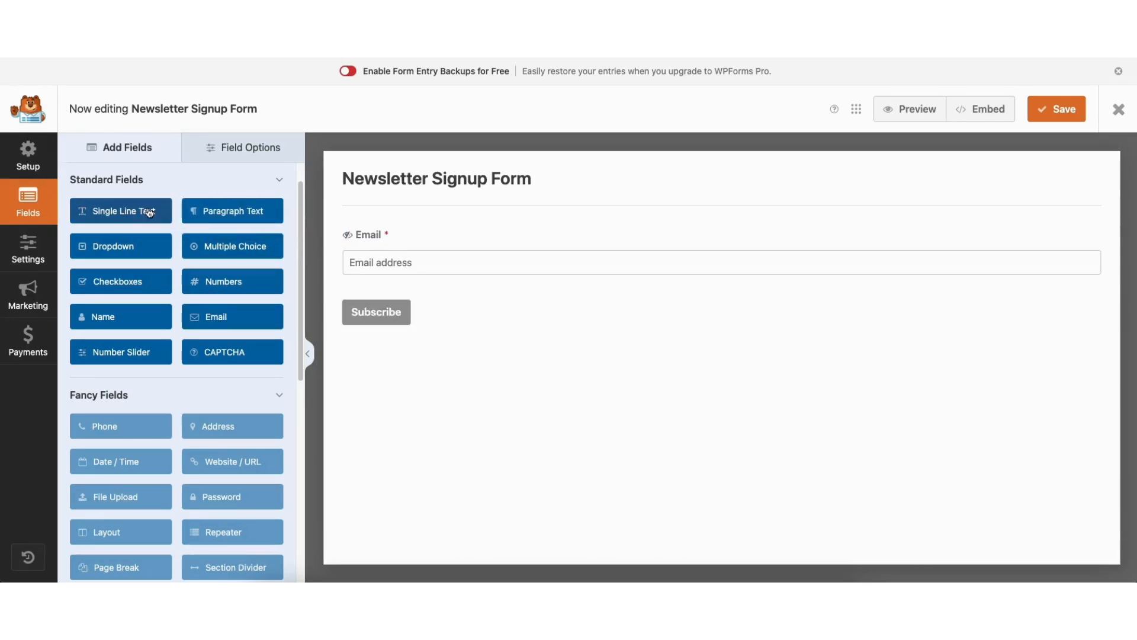
# Open the options of the form's Email field and switch its Required setting off and back on
pyautogui.click(390, 264)
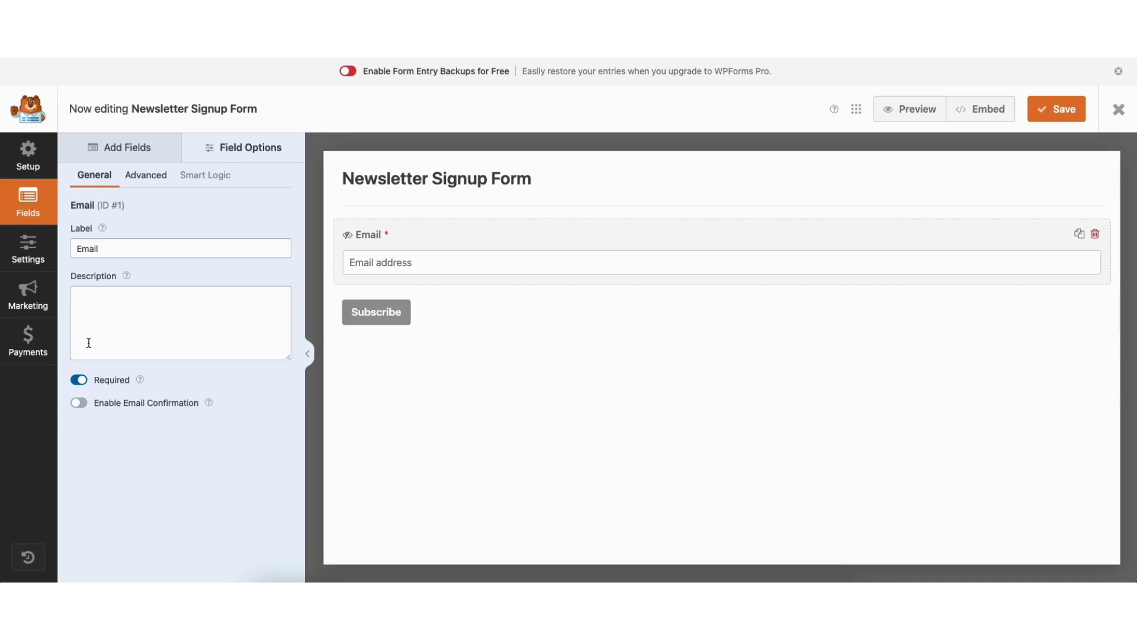
pyautogui.click(82, 383)
pyautogui.click(82, 383)
pyautogui.moveTo(209, 402)
# Try the Medium field size in the Email field's advanced options and return it to Large
pyautogui.click(140, 181)
pyautogui.click(116, 249)
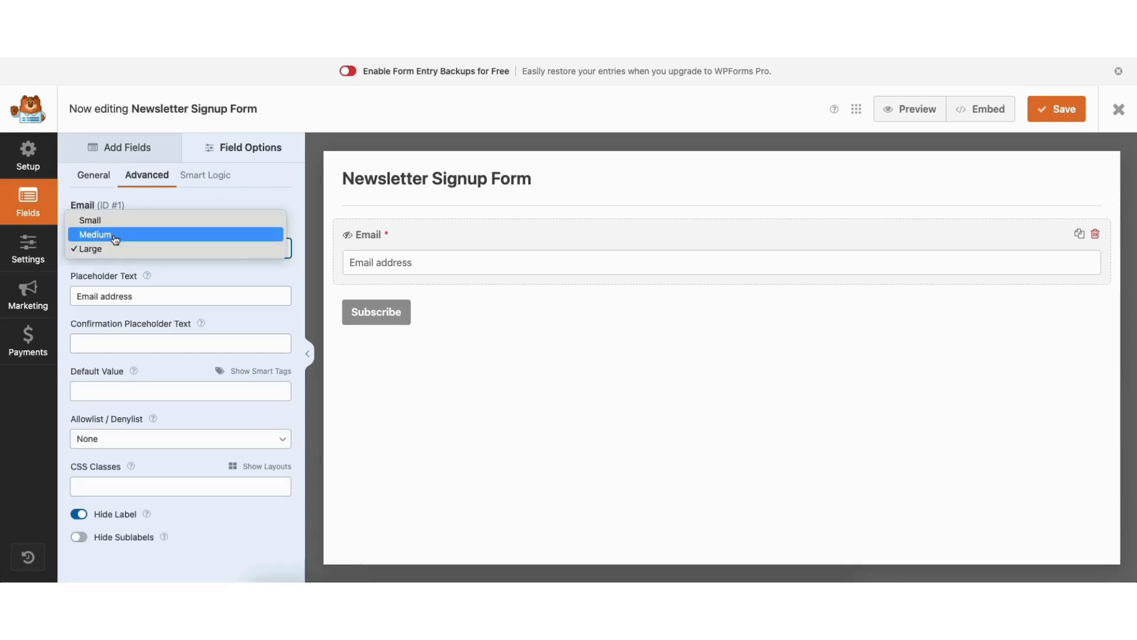
pyautogui.click(116, 235)
pyautogui.click(114, 248)
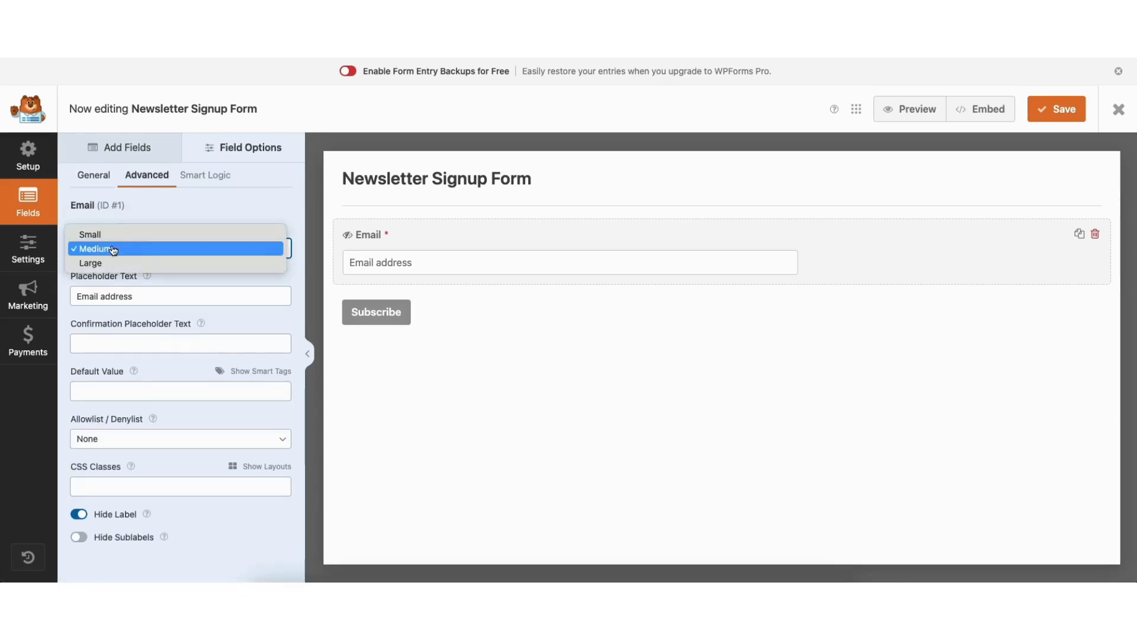
pyautogui.click(111, 264)
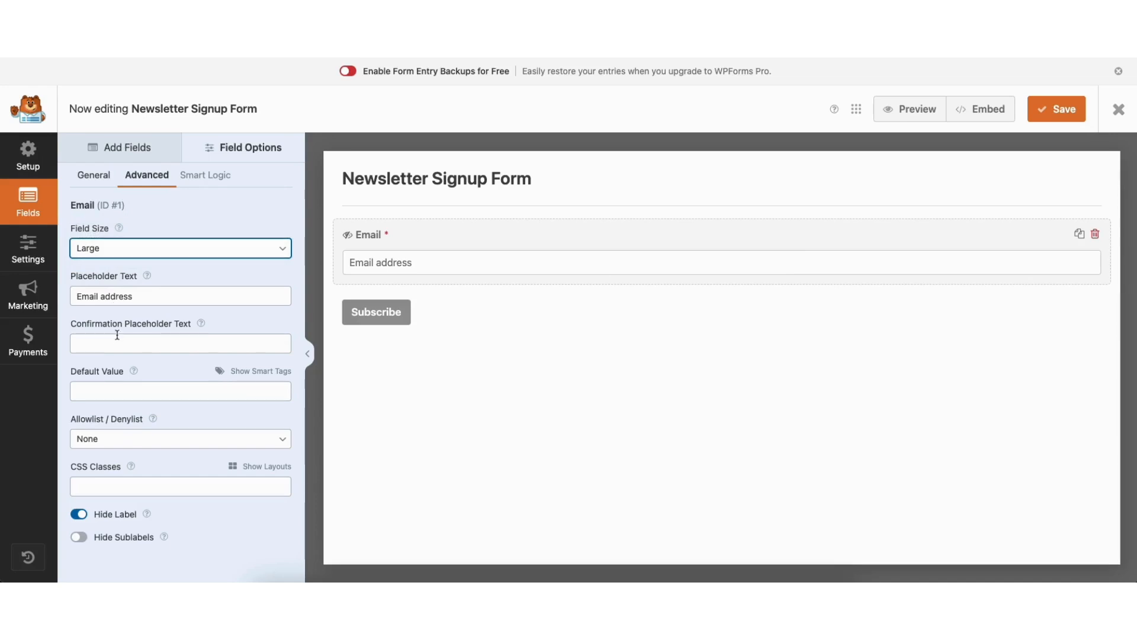
# Toggle the Email field's Hide Label option to compare both states, and leave it turned off
pyautogui.click(79, 515)
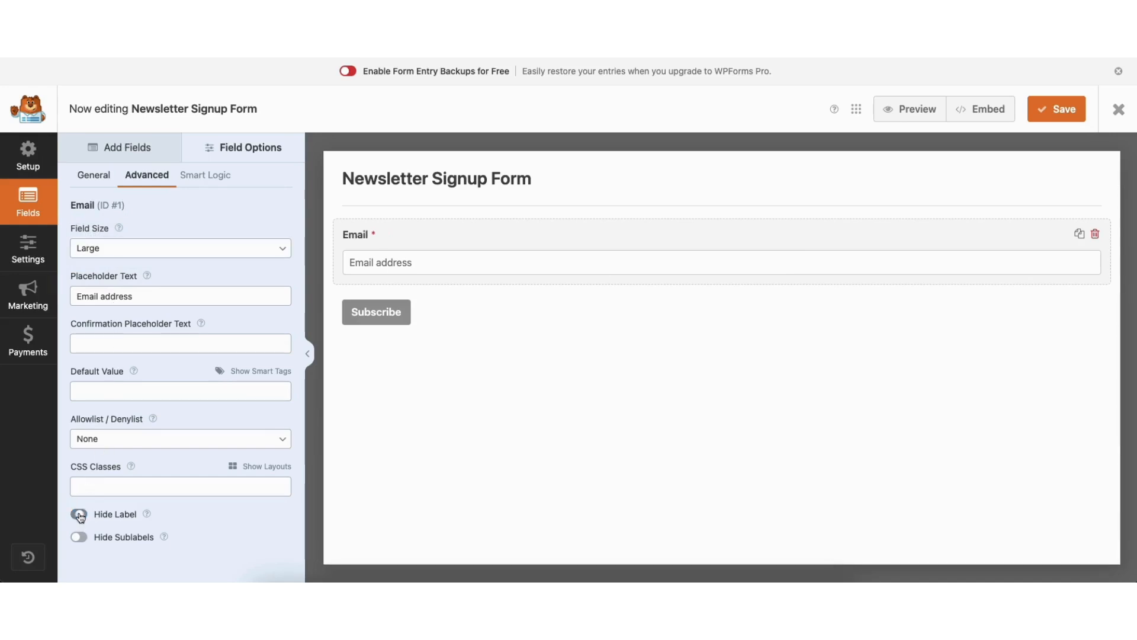
pyautogui.click(80, 514)
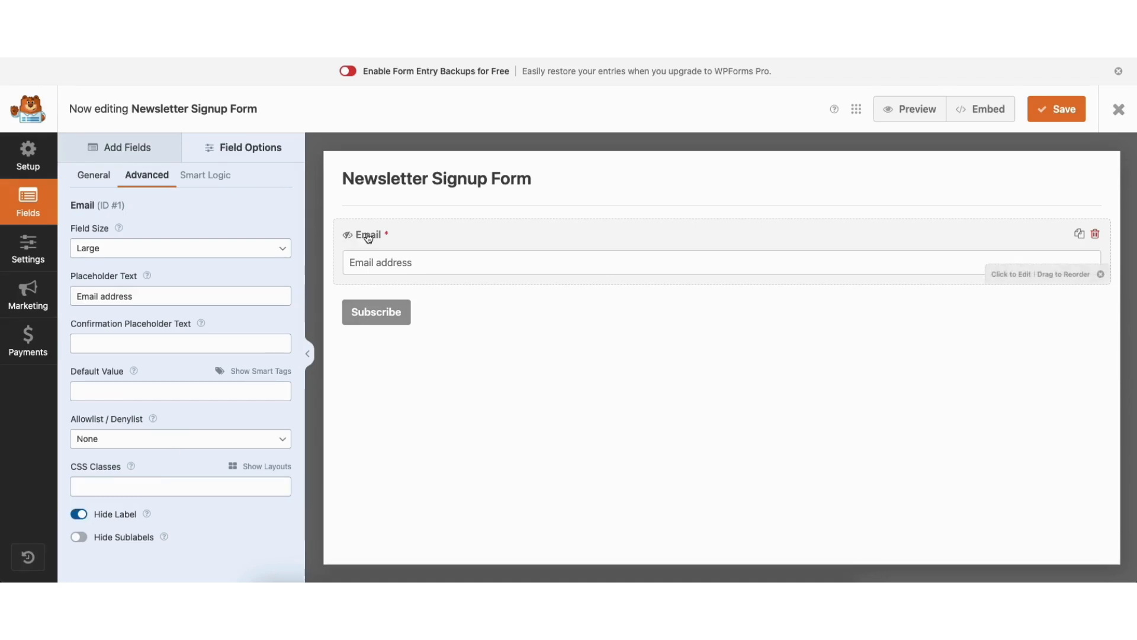
pyautogui.click(80, 515)
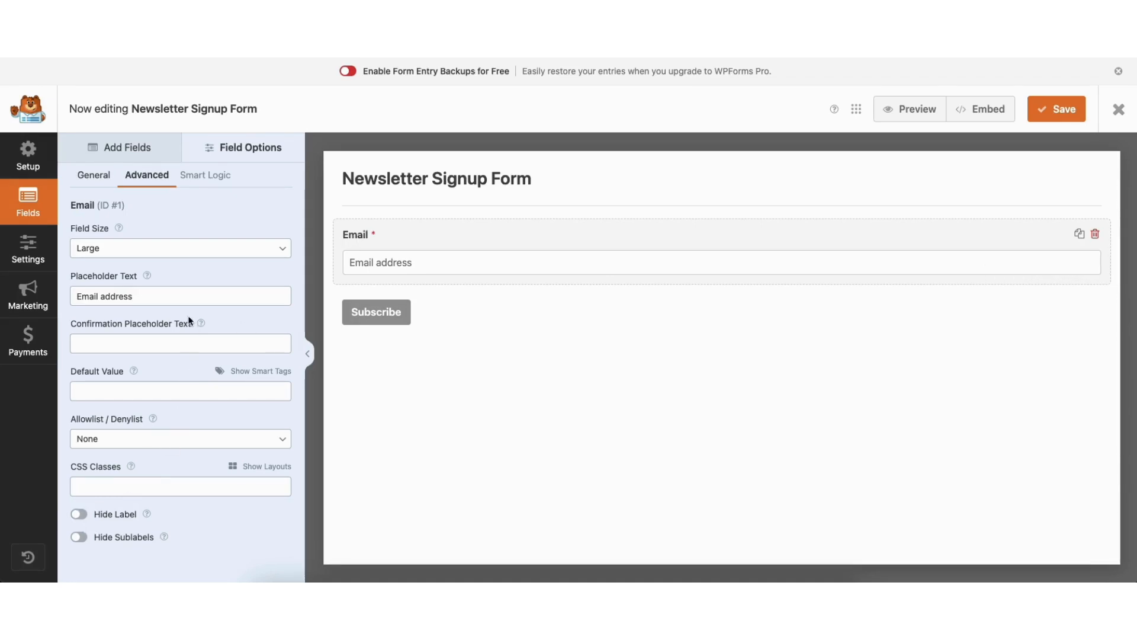
# Open the submit button's general settings and check its button text and processing text
pyautogui.click(370, 316)
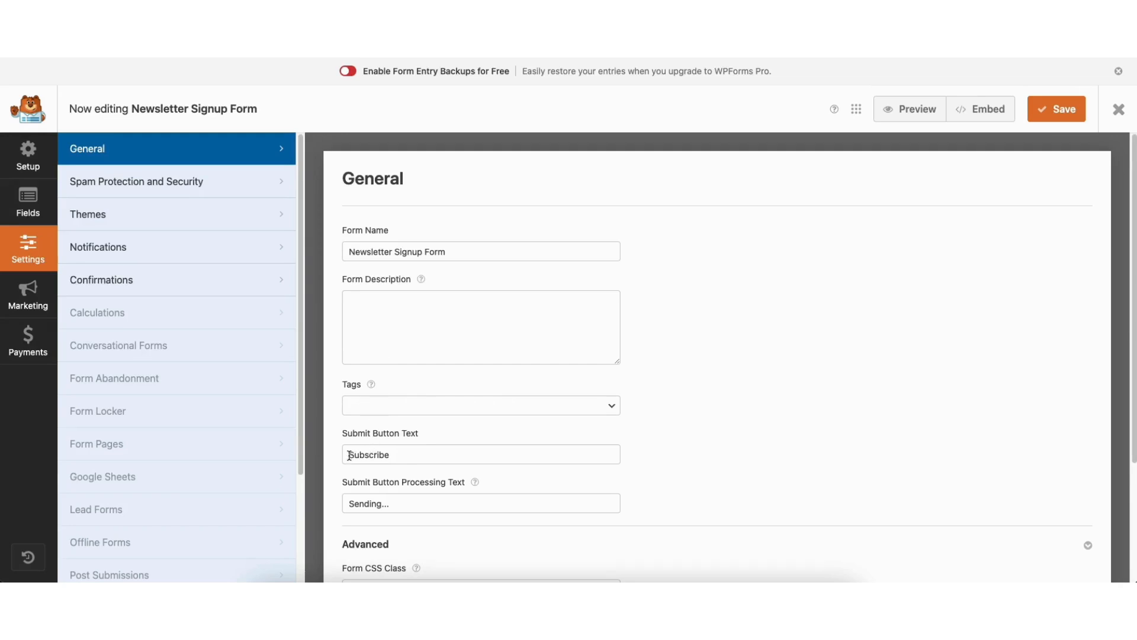
pyautogui.moveTo(349, 454); pyautogui.dragTo(406, 456)
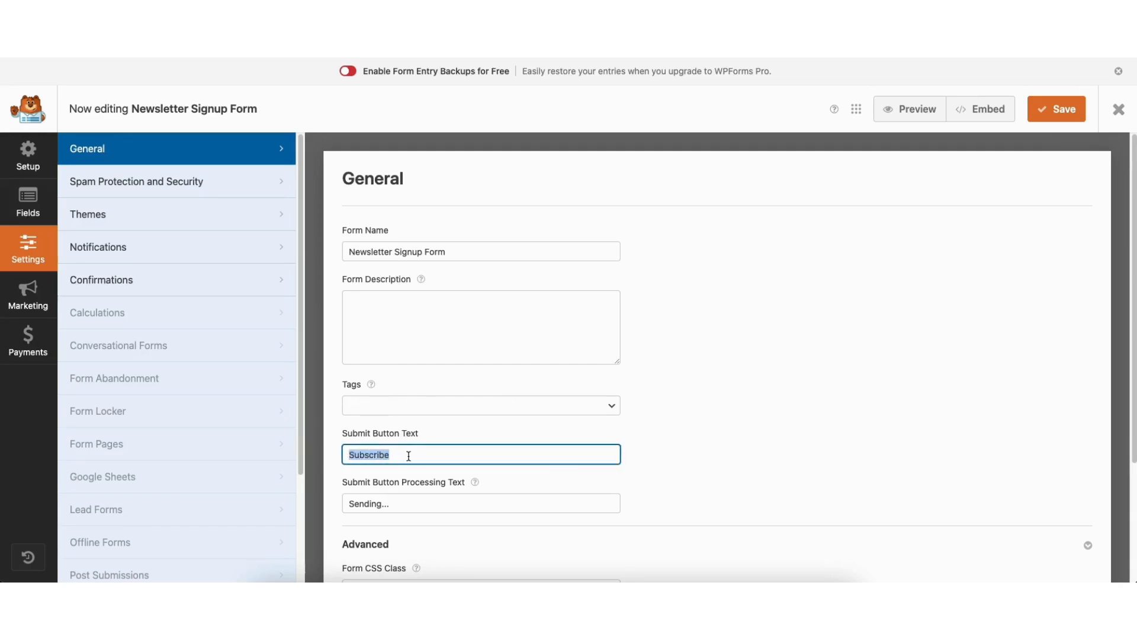
pyautogui.click(408, 455)
pyautogui.moveTo(349, 506); pyautogui.dragTo(390, 506)
pyautogui.click(413, 505)
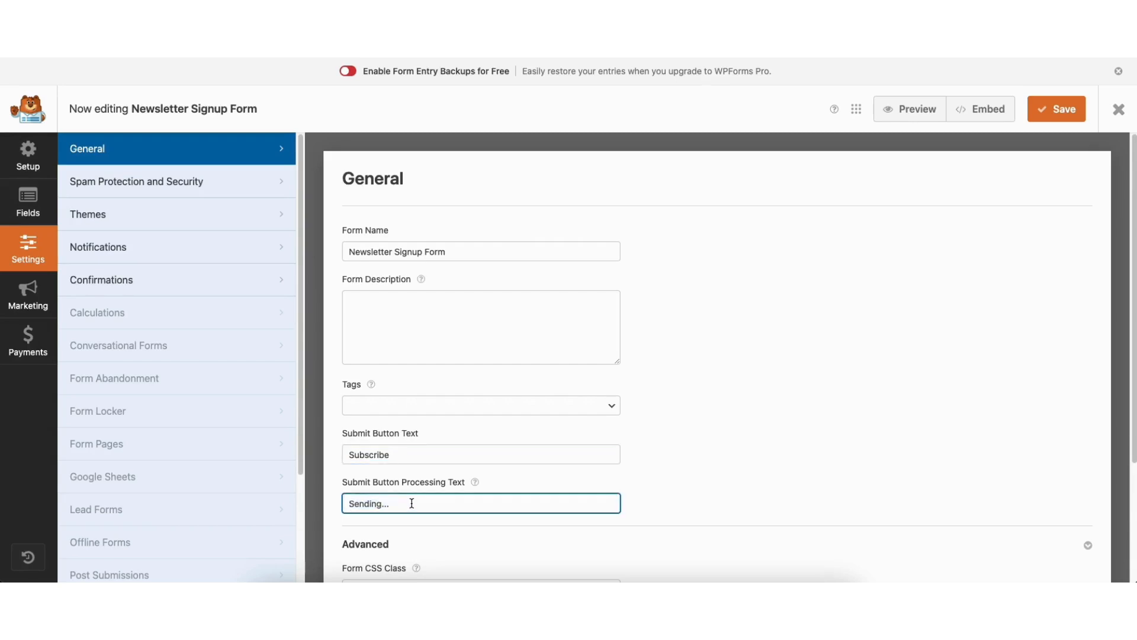
# Review the form's Spam Protection and Security options and its default notification email settings
pyautogui.click(196, 184)
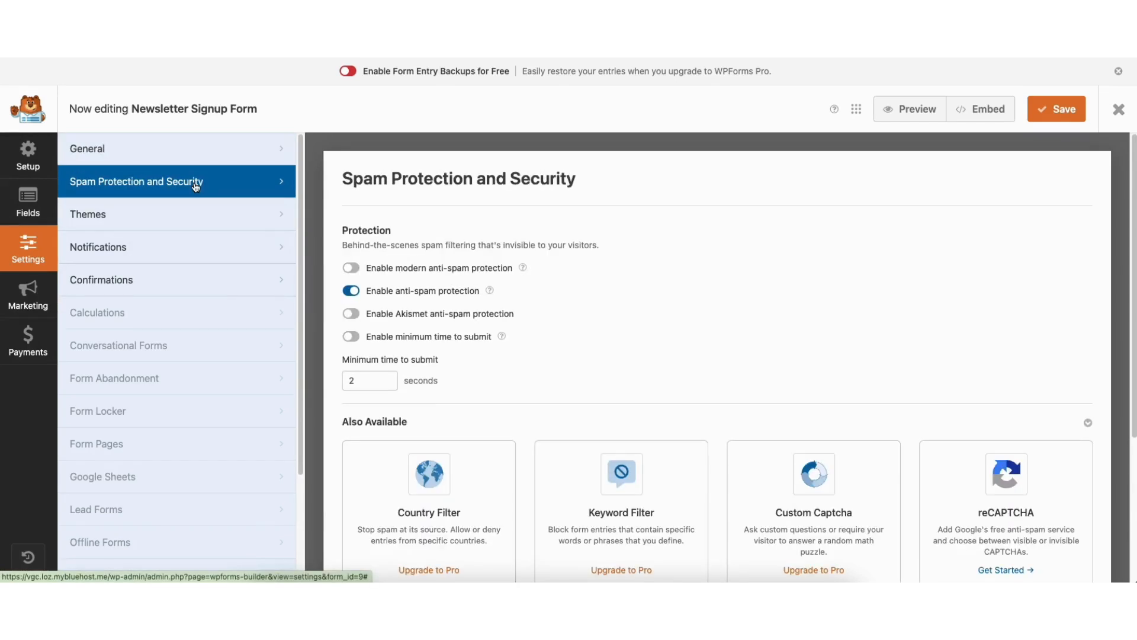
pyautogui.moveTo(1131, 261)
pyautogui.mouseDown()
pyautogui.moveTo(1131, 401)
pyautogui.moveTo(1131, 255)
pyautogui.mouseUp()
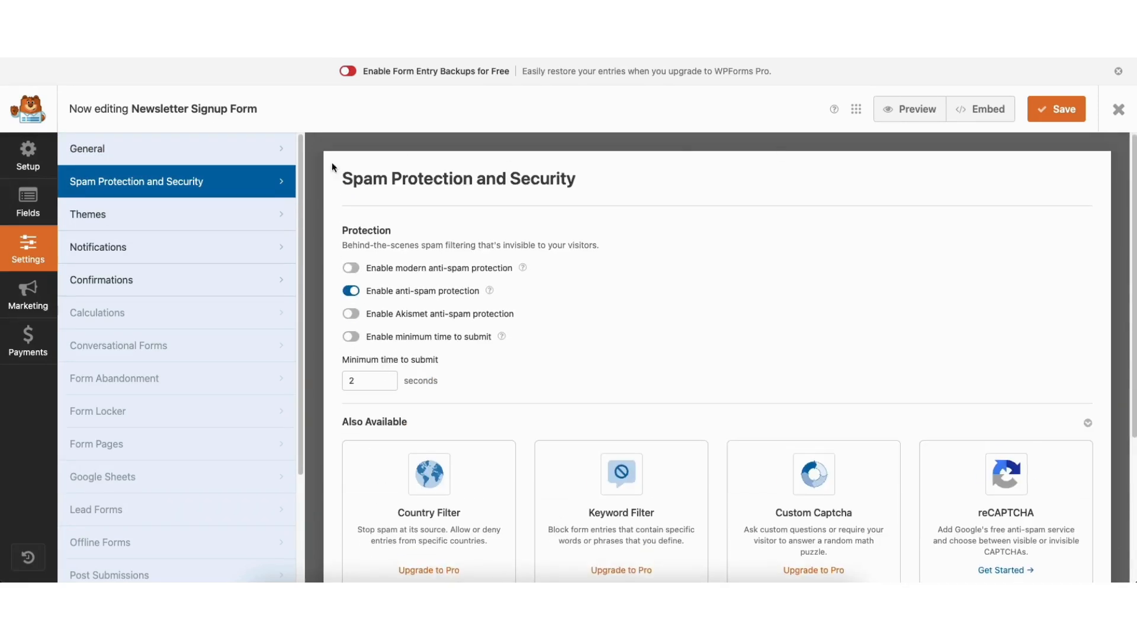
pyautogui.click(168, 247)
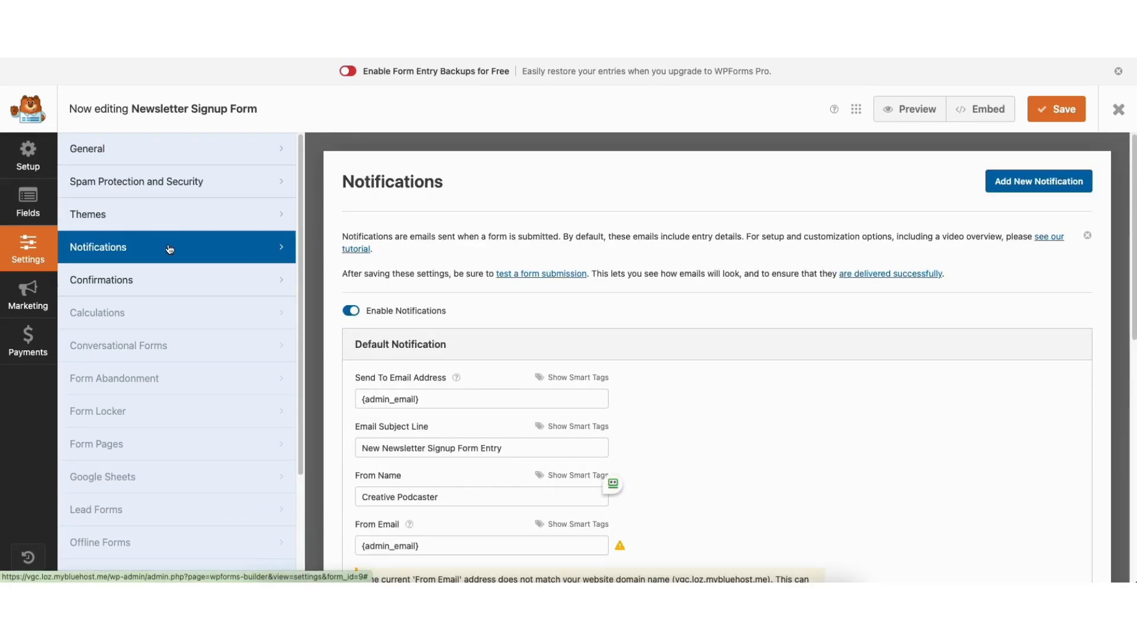
pyautogui.moveTo(1129, 185); pyautogui.dragTo(1121, 277)
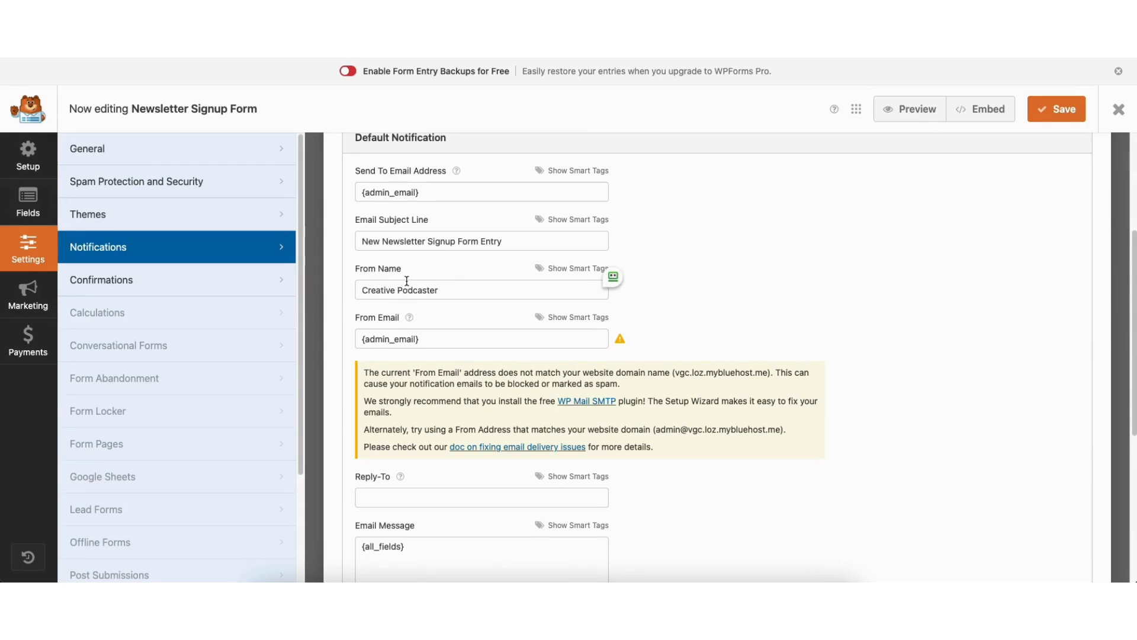
# Examine the form's confirmation type options and confirmation message, and exit the form builder without saving
pyautogui.click(178, 288)
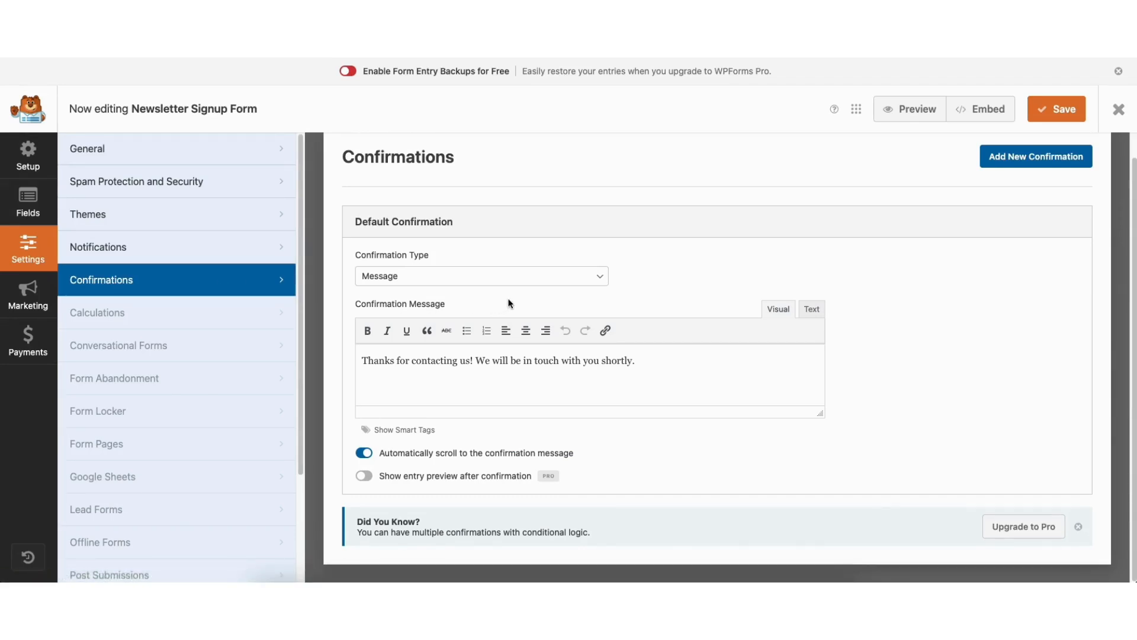
pyautogui.click(453, 277)
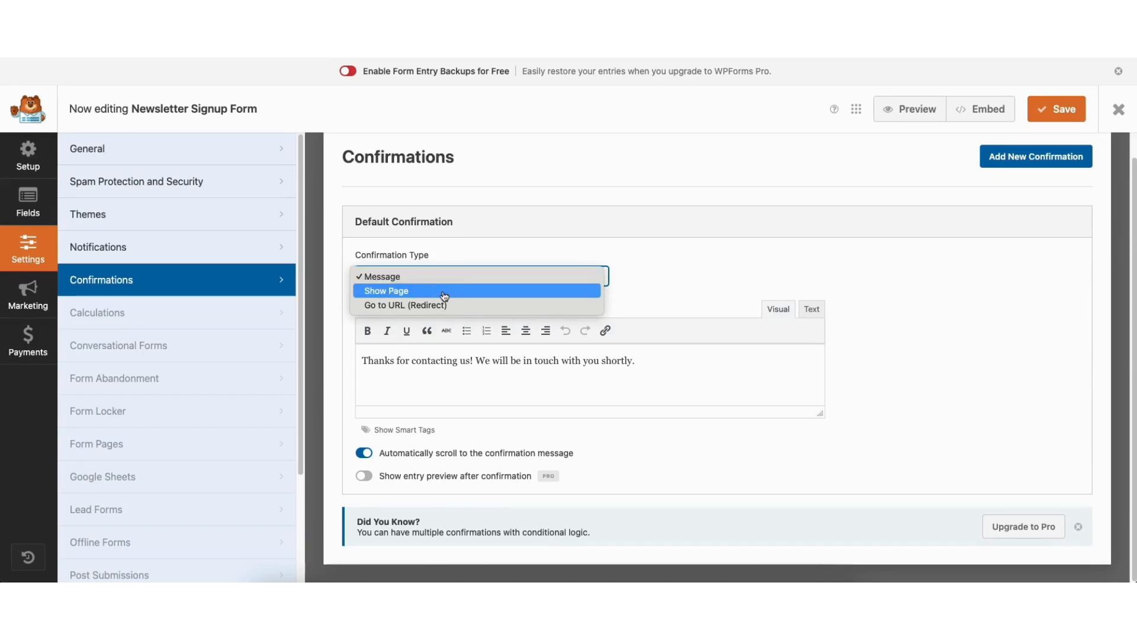
pyautogui.click(455, 250)
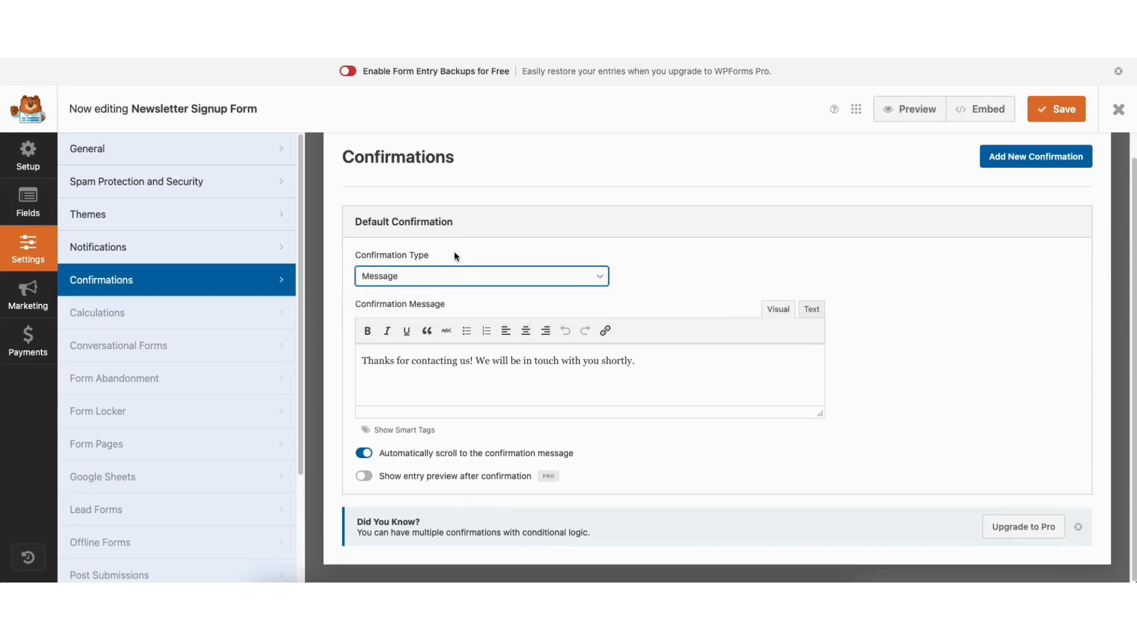
pyautogui.moveTo(397, 356); pyautogui.dragTo(459, 361)
pyautogui.click(486, 363)
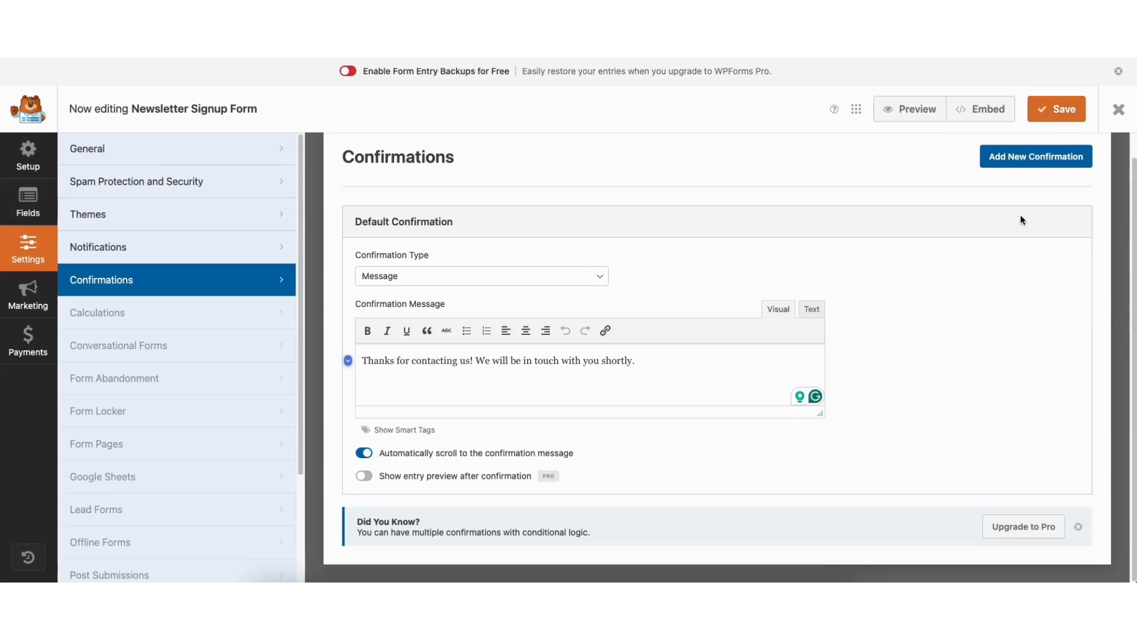
pyautogui.click(1118, 109)
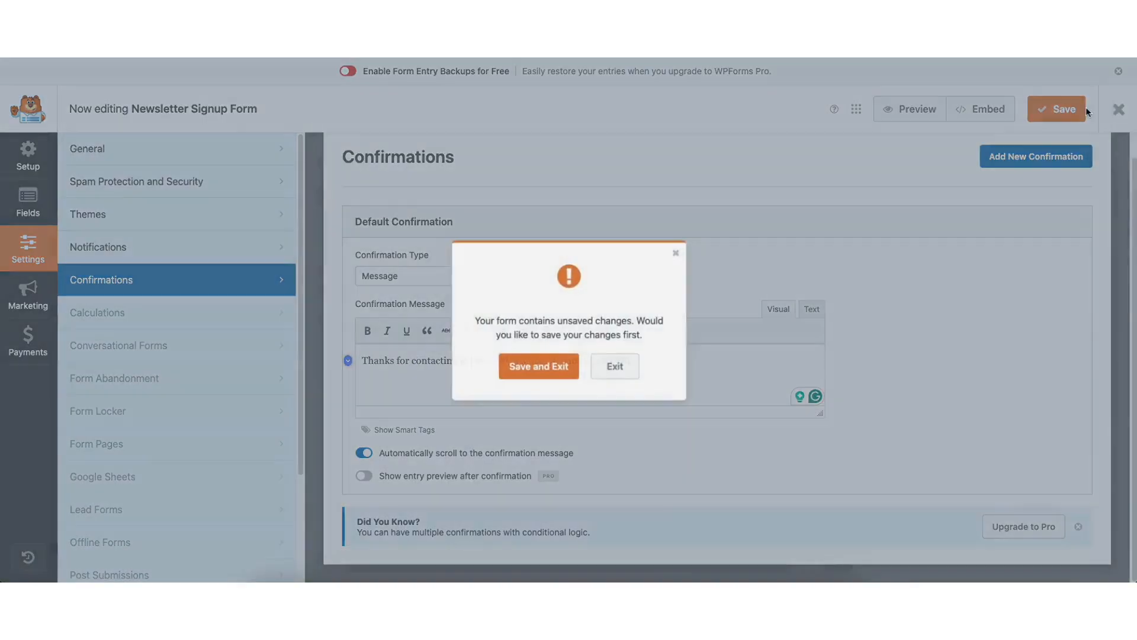
pyautogui.click(616, 368)
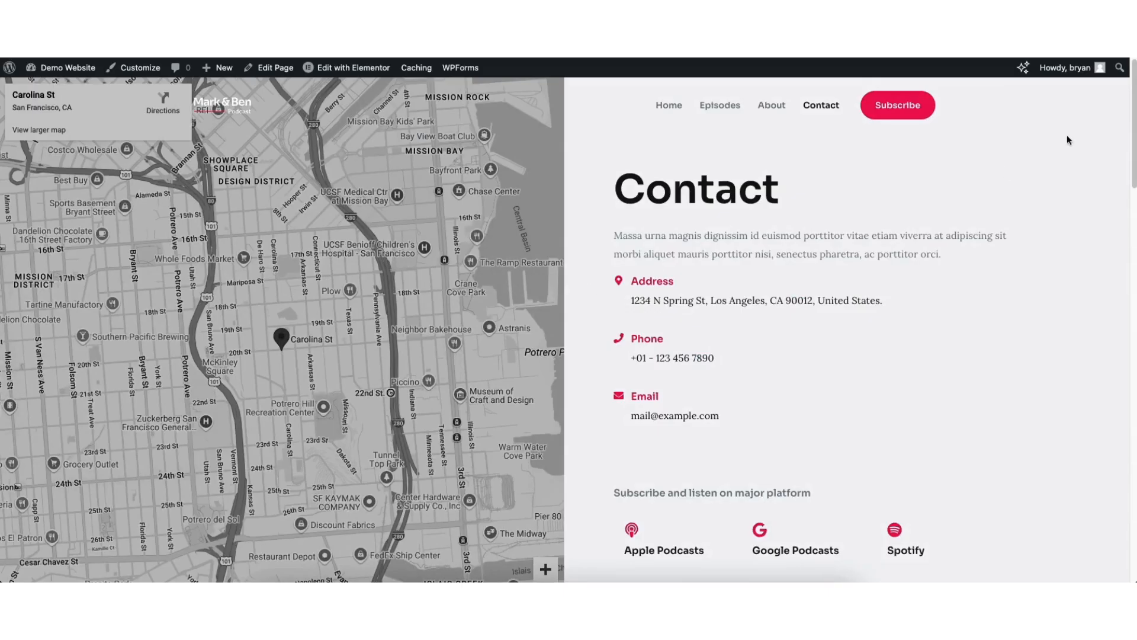
# Open the site's Contact Form for editing in WPForms and add a Single Line Text field below the Your Name field
pyautogui.scroll(-10, 1109, 172)
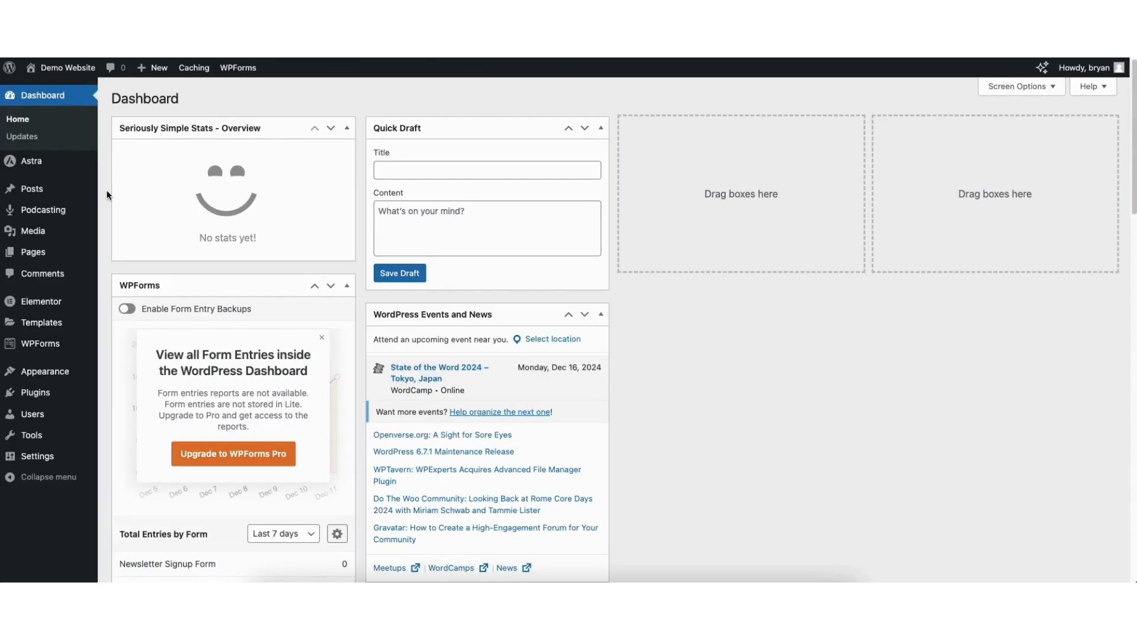
pyautogui.moveTo(33, 344)
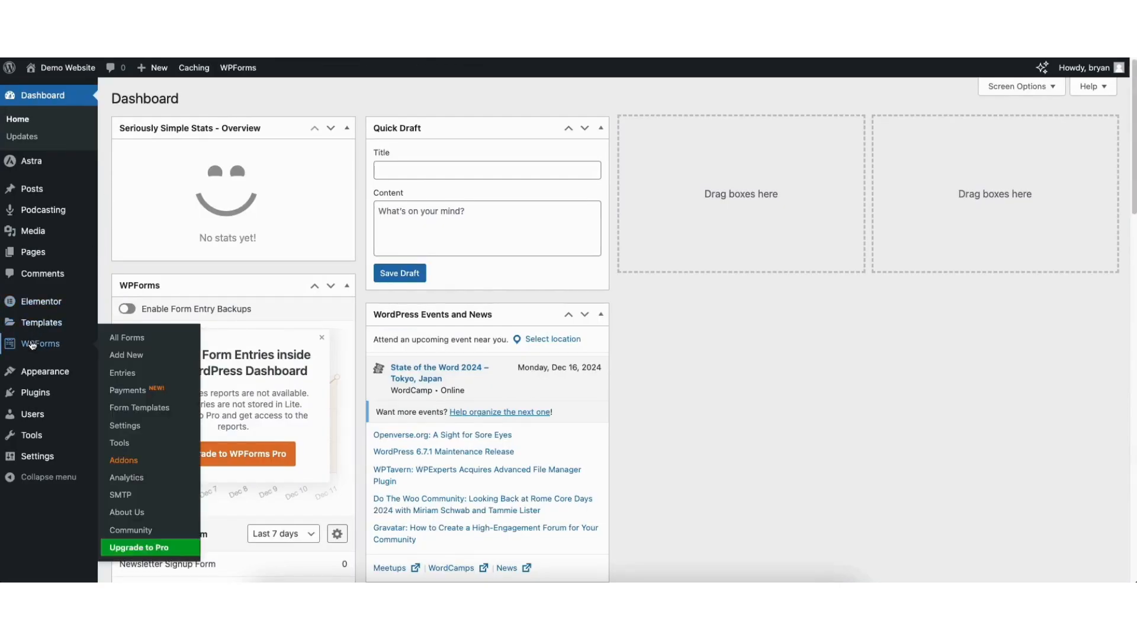
pyautogui.click(33, 345)
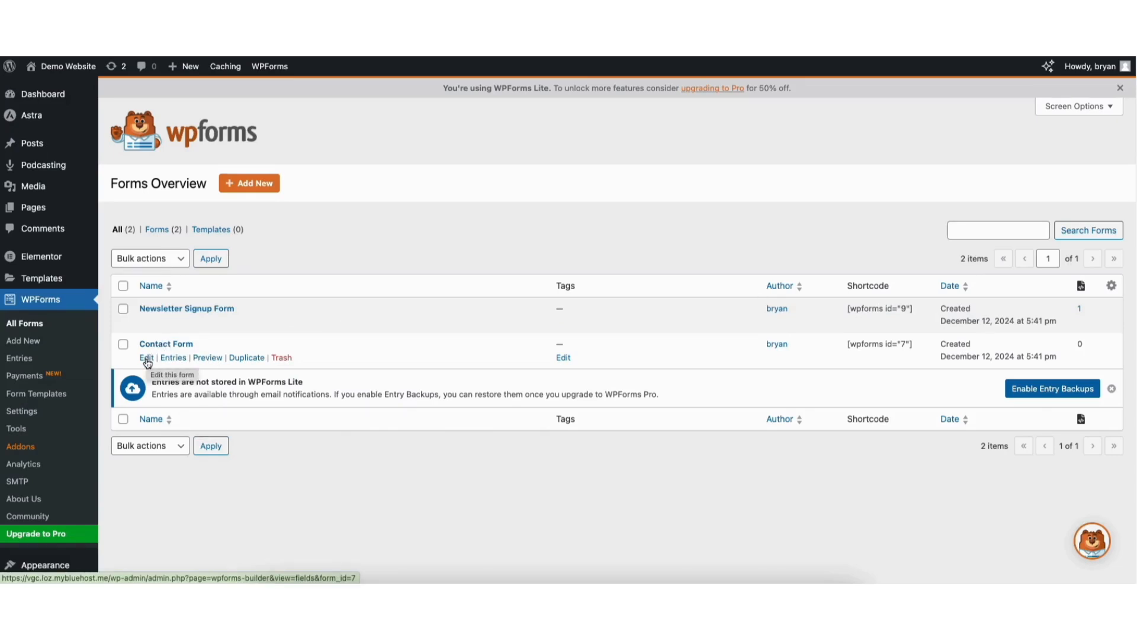
pyautogui.click(147, 359)
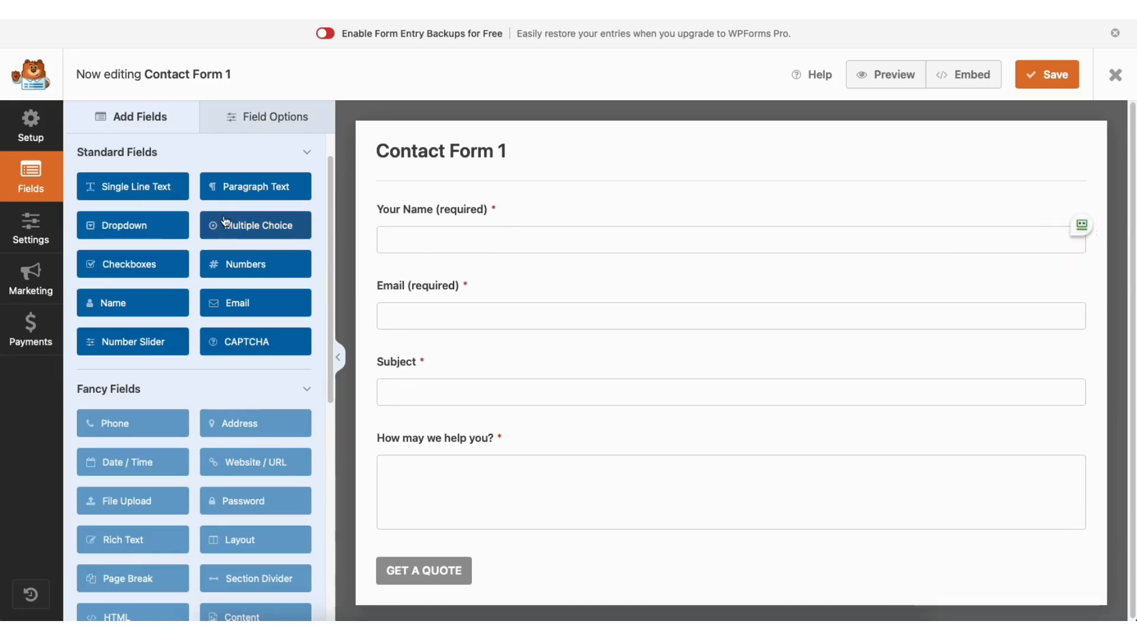
pyautogui.moveTo(419, 223)
pyautogui.mouseDown()
pyautogui.moveTo(426, 299)
pyautogui.moveTo(421, 211)
pyautogui.mouseUp()
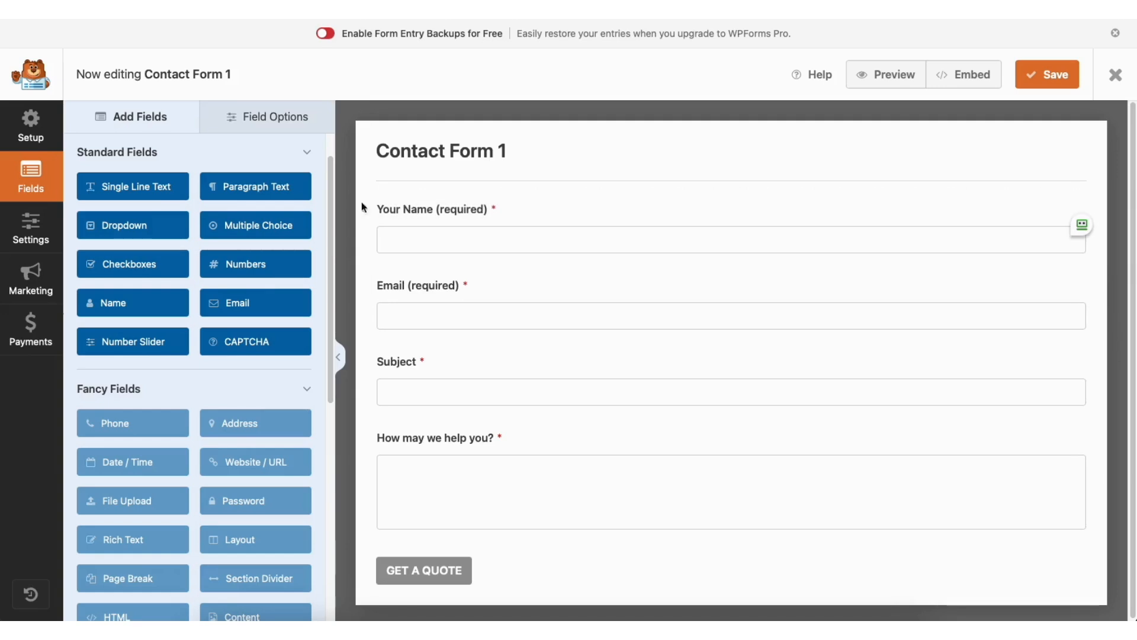
pyautogui.moveTo(157, 189); pyautogui.dragTo(442, 275)
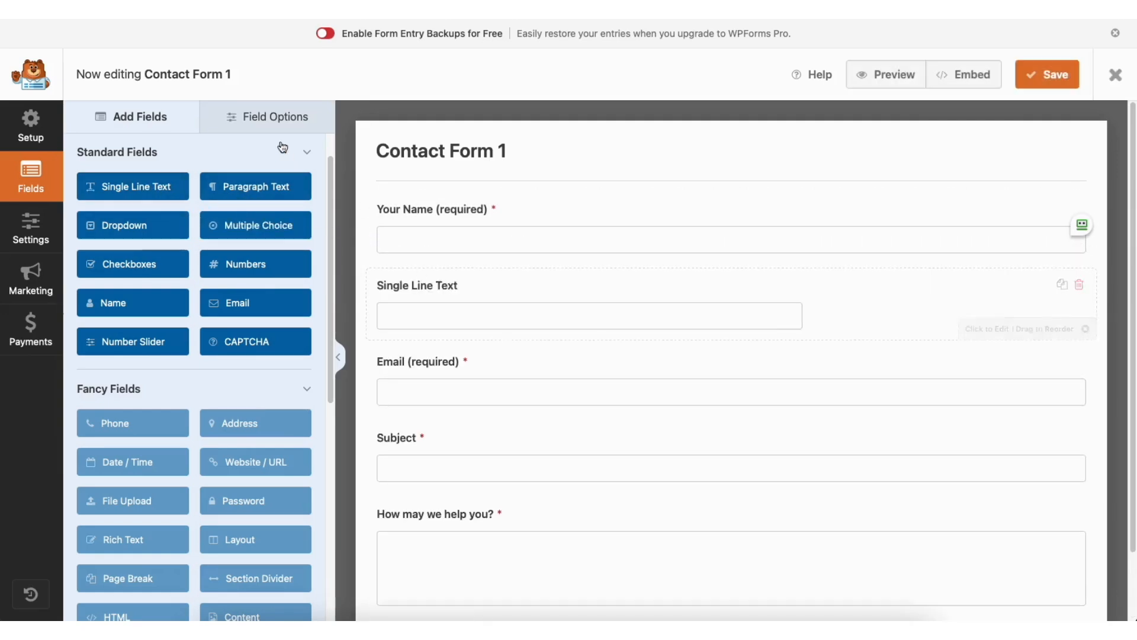
# Open the Your Name field's general options and toggle its Required setting off and back on
pyautogui.click(264, 116)
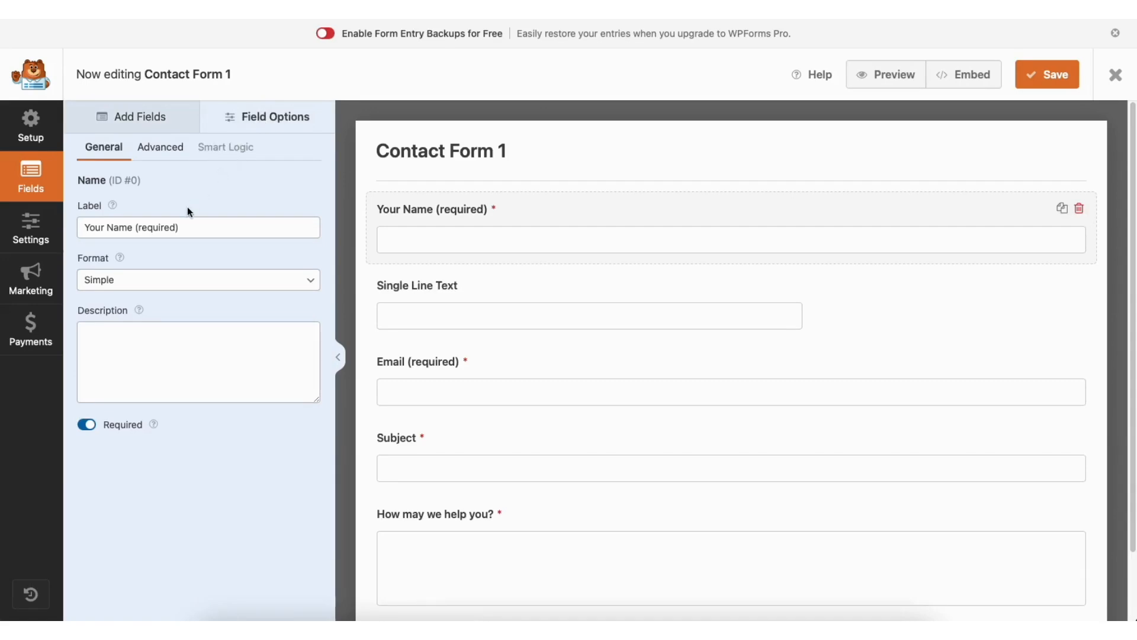
pyautogui.click(175, 228)
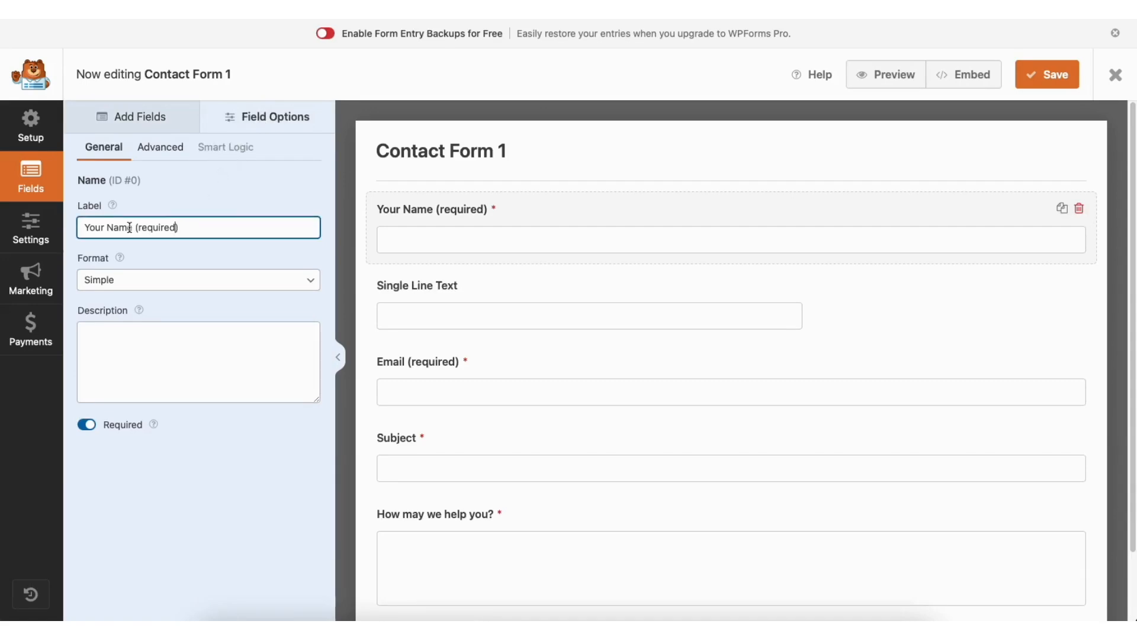
pyautogui.click(88, 426)
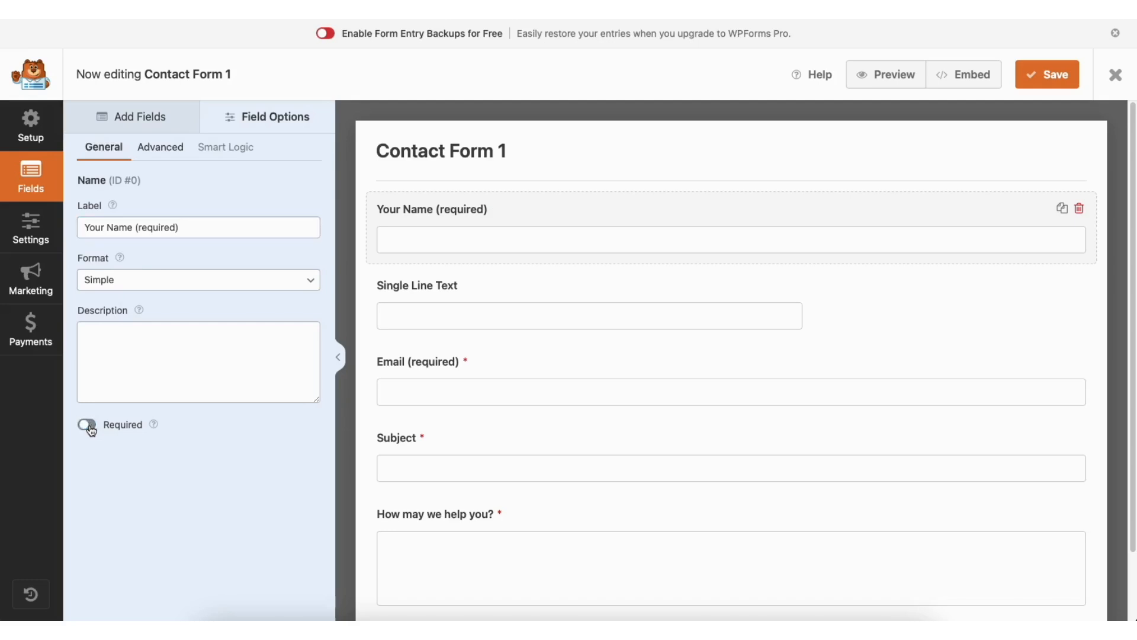
pyautogui.click(88, 426)
# Check the Your Name field's advanced options, view the available field sizes and keep Large
pyautogui.click(176, 154)
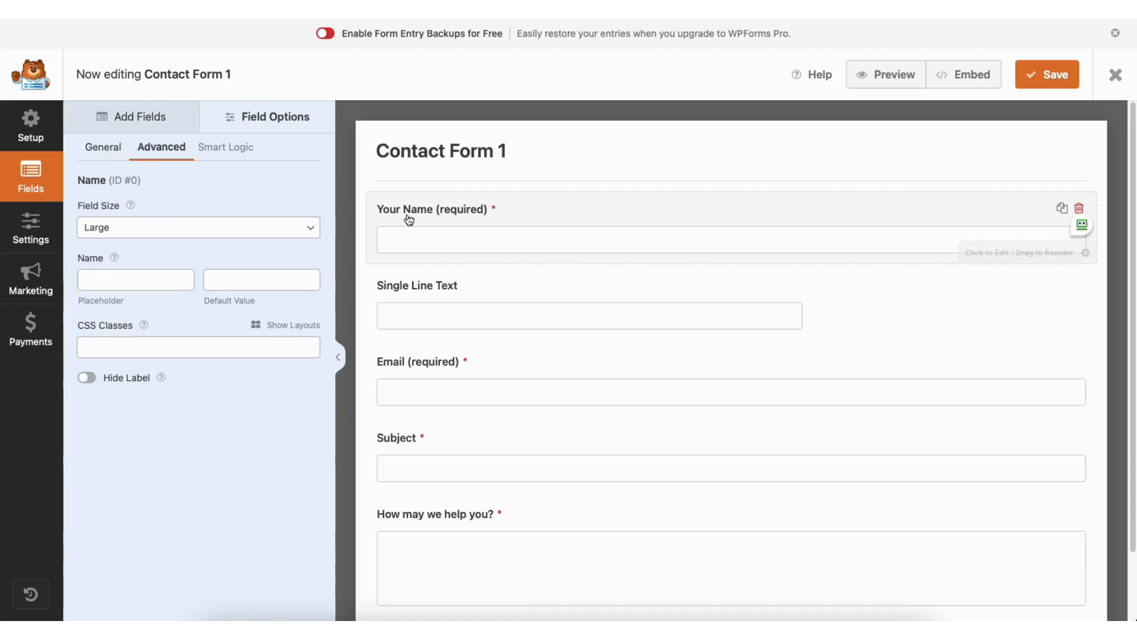
pyautogui.click(159, 231)
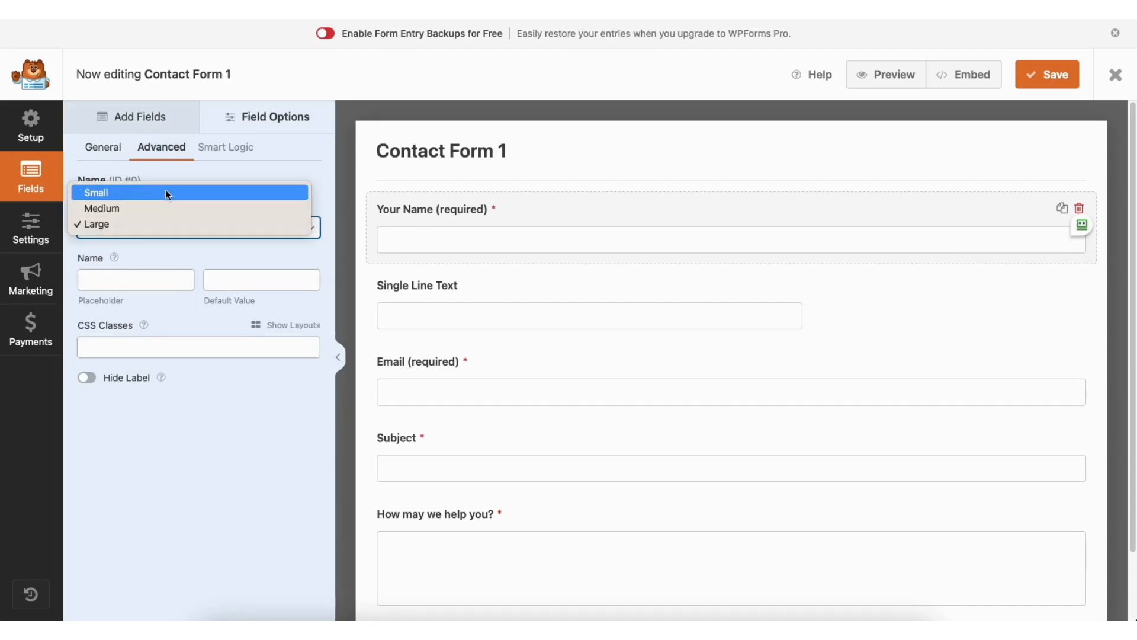
pyautogui.click(156, 223)
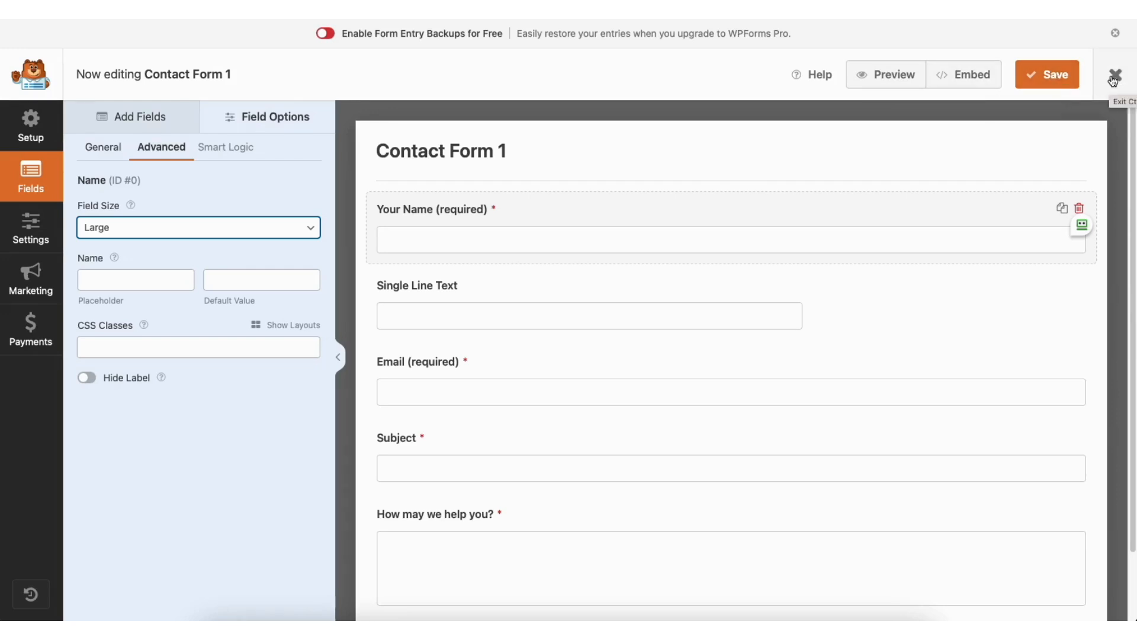
# Review the contact form's General, Spam Protection and Security, Notifications and Confirmations settings
pyautogui.click(35, 225)
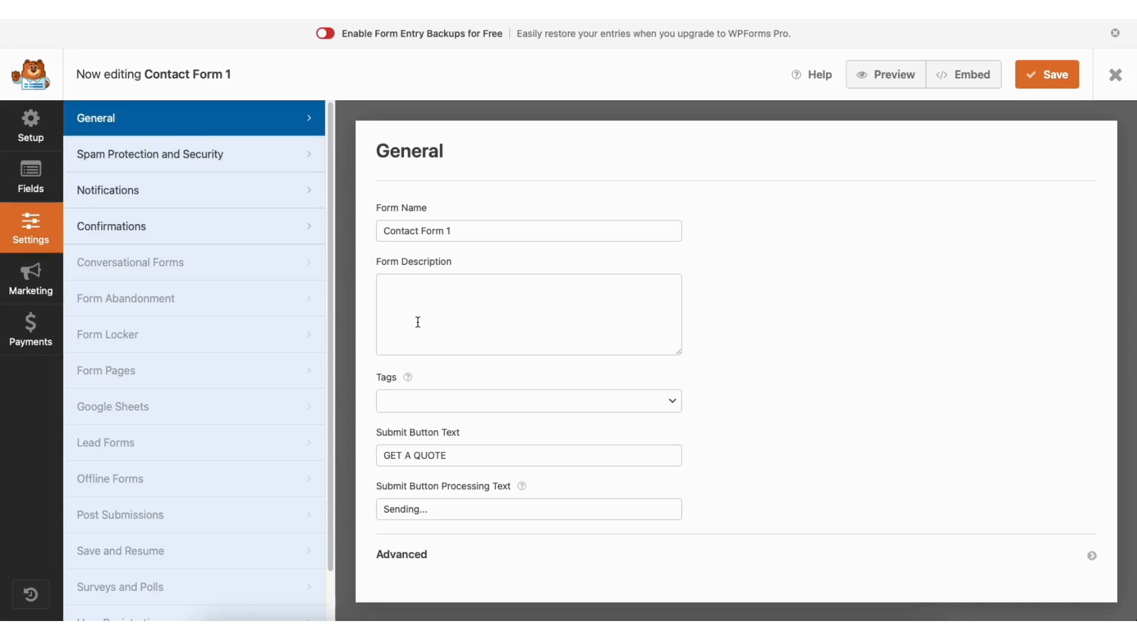
pyautogui.click(236, 156)
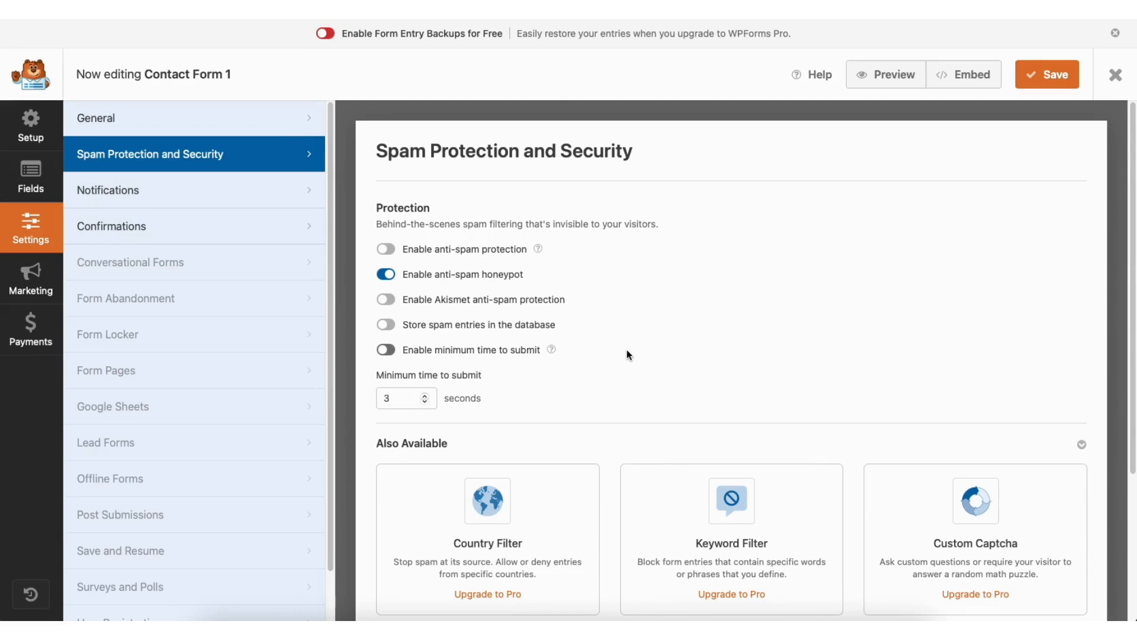
pyautogui.click(217, 193)
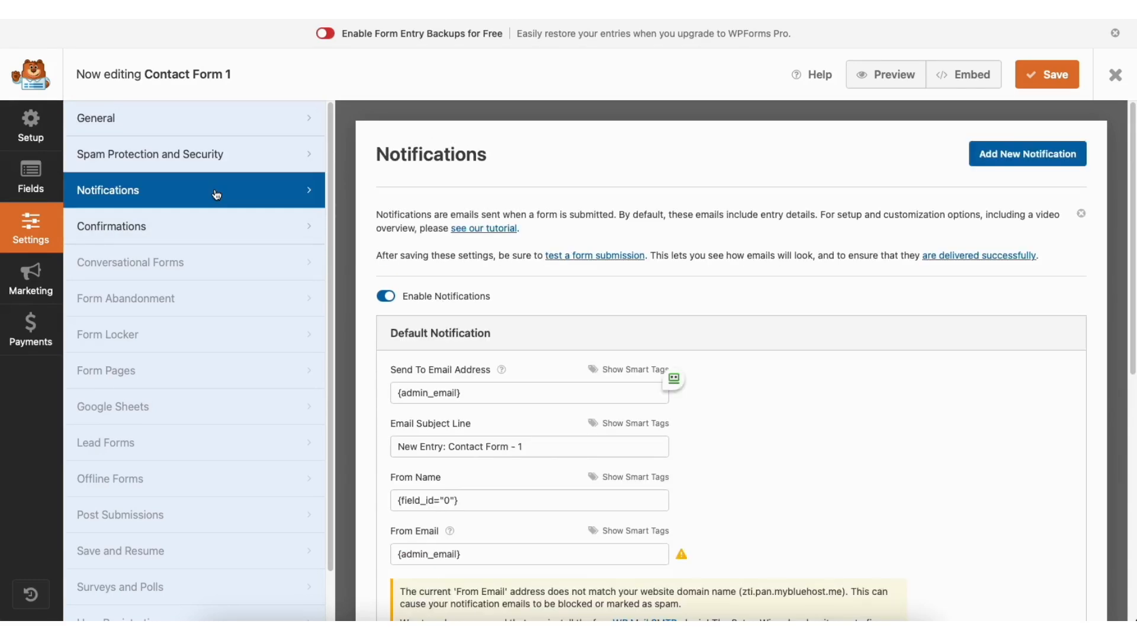
pyautogui.moveTo(1131, 194); pyautogui.dragTo(1130, 318)
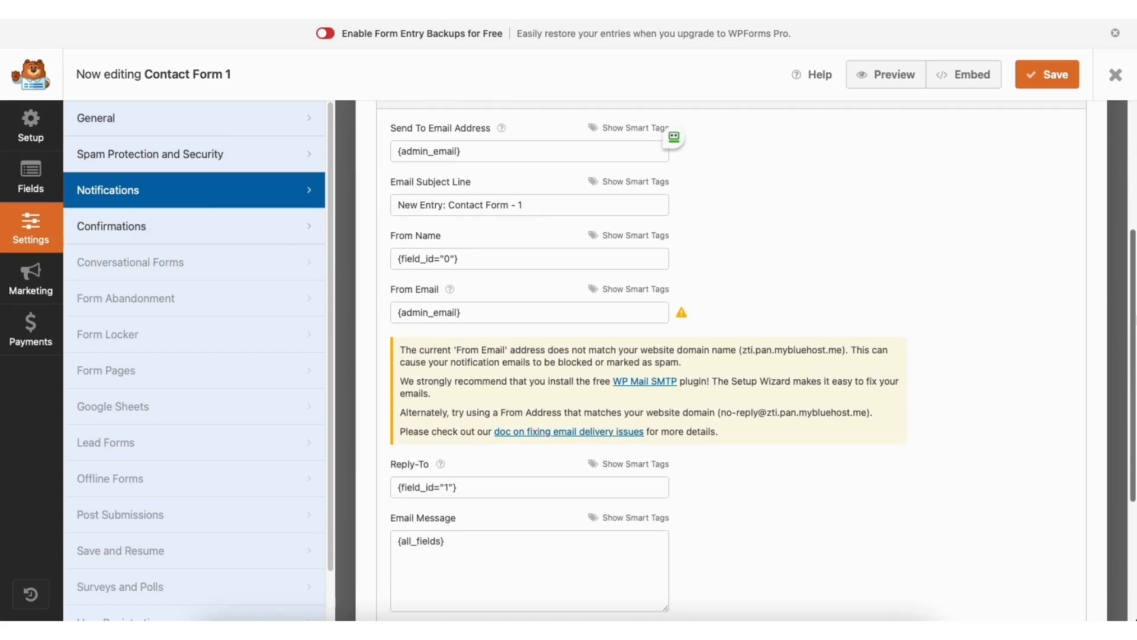
pyautogui.click(218, 225)
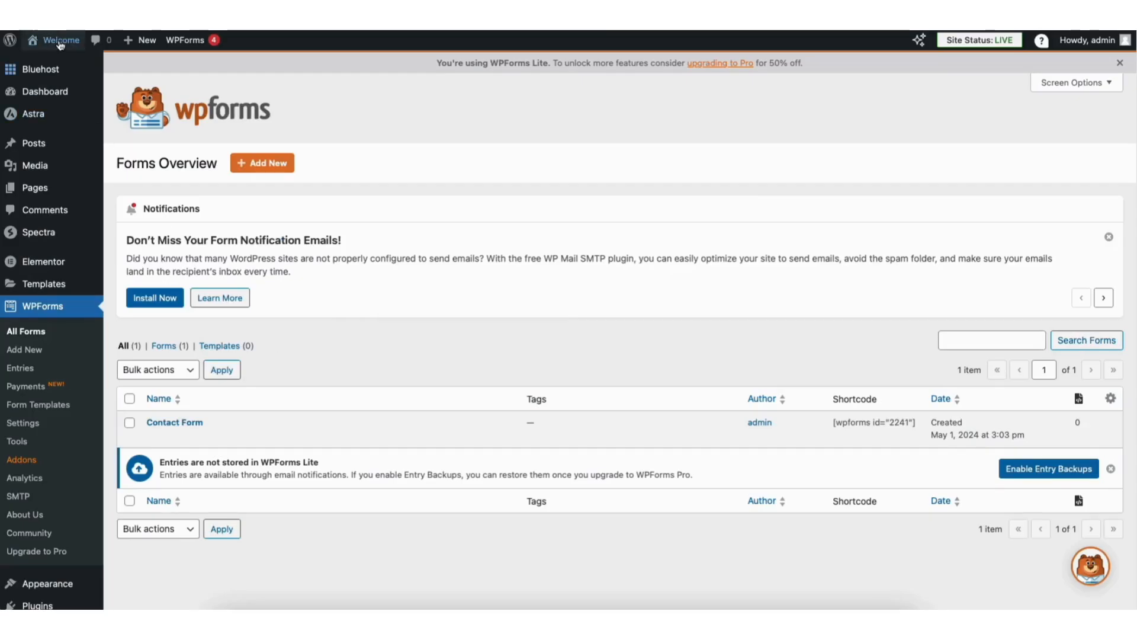
# Visit the live site's Contact page and open it in the Elementor editor
pyautogui.moveTo(58, 44)
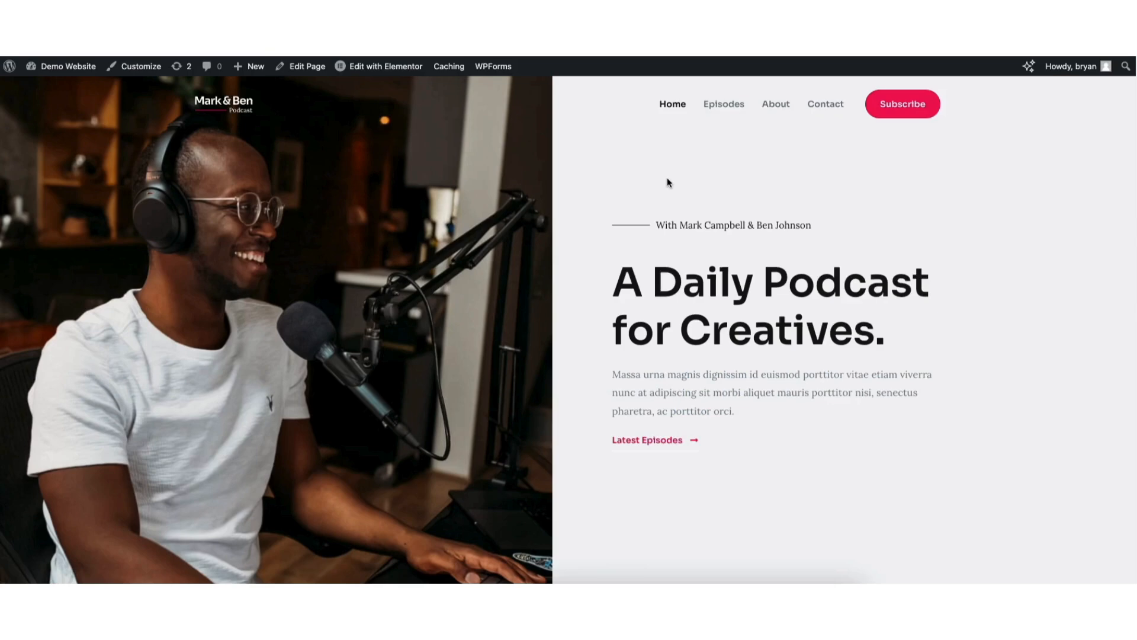
pyautogui.click(822, 110)
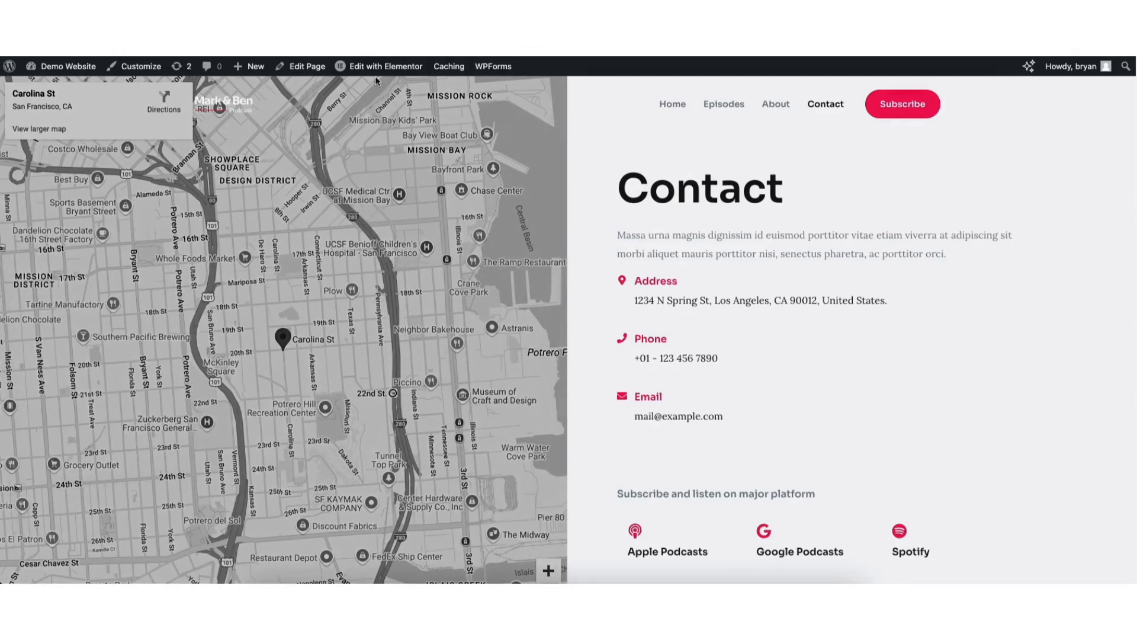
pyautogui.click(374, 67)
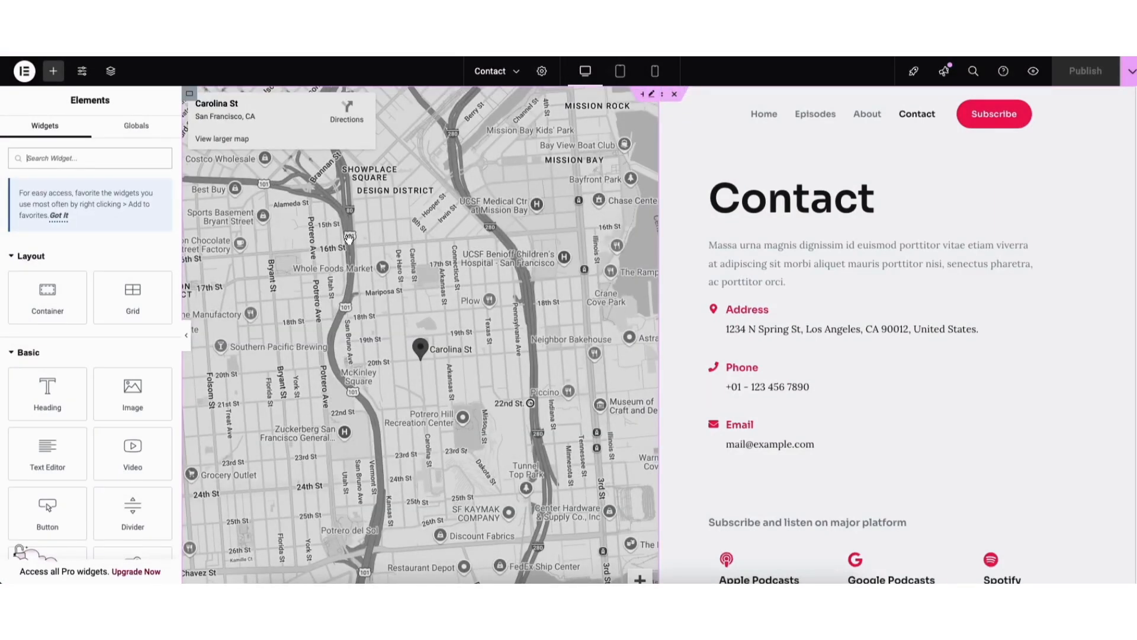
# Edit the Contact page's Google Maps widget, setting its zoom to 13 and its height to 873 px
pyautogui.click(651, 94)
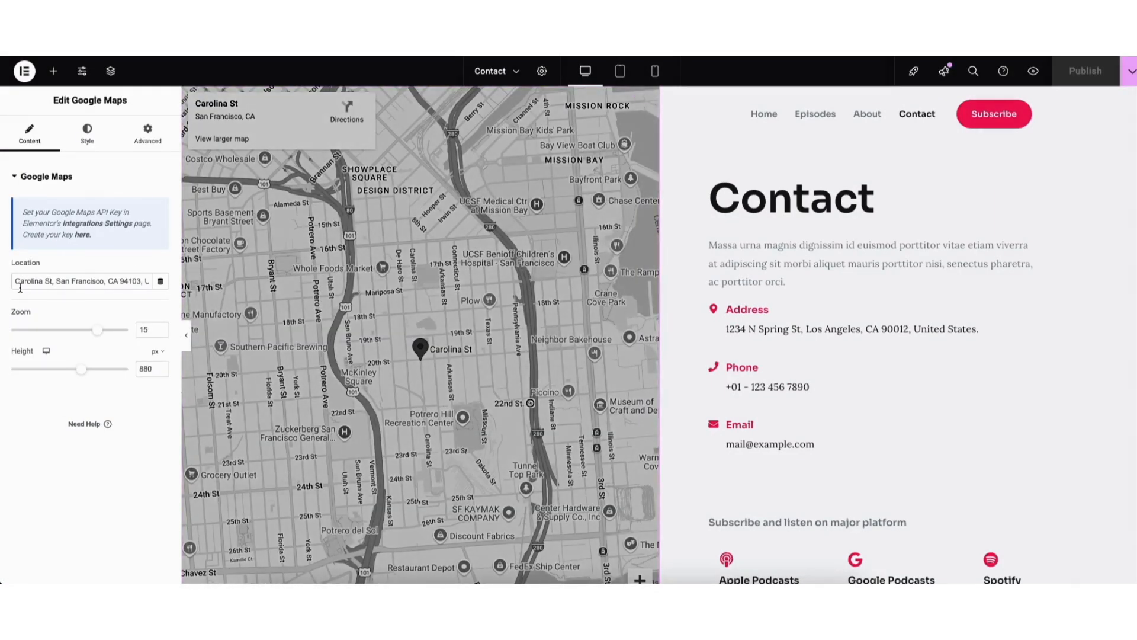
pyautogui.moveTo(12, 281); pyautogui.dragTo(136, 280)
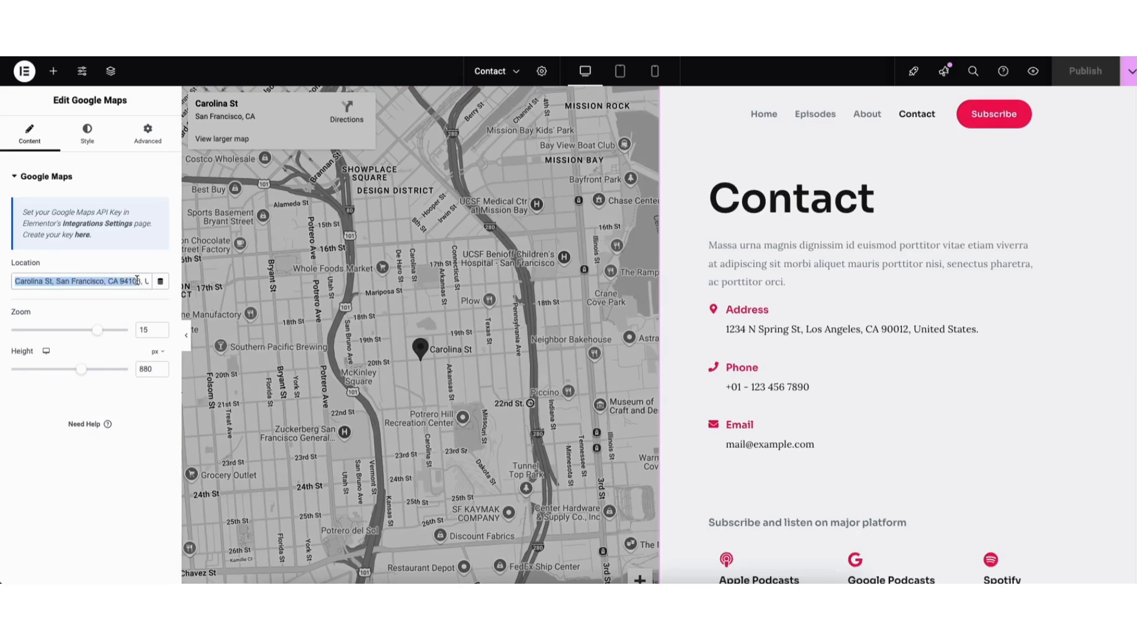
pyautogui.click(101, 301)
pyautogui.moveTo(97, 329); pyautogui.dragTo(88, 332)
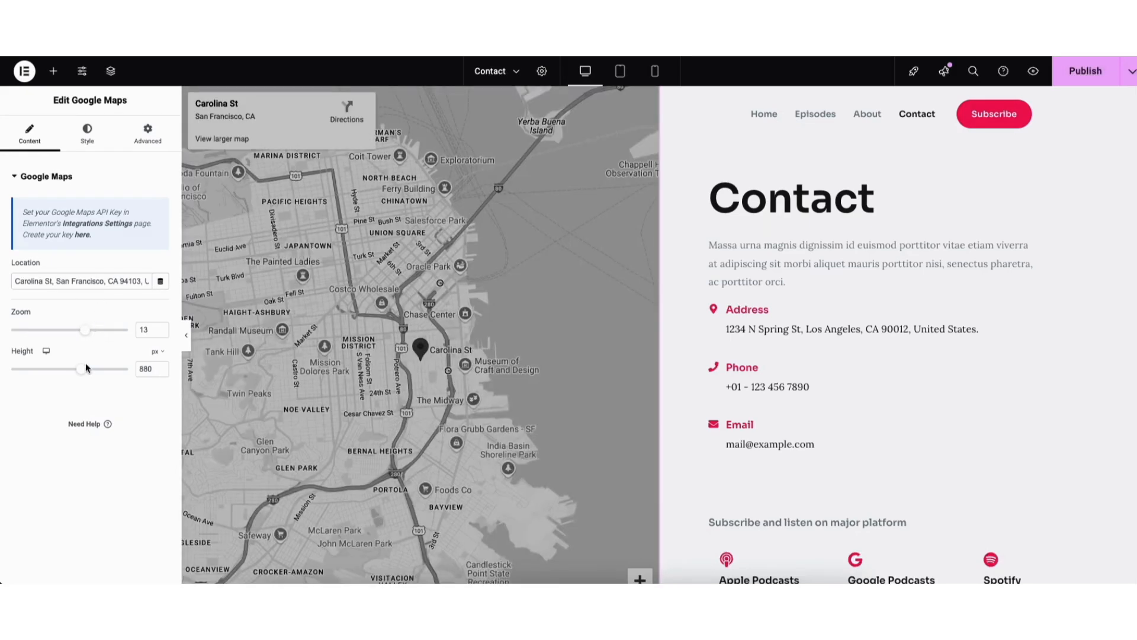
pyautogui.moveTo(85, 369)
pyautogui.mouseDown()
pyautogui.moveTo(52, 385)
pyautogui.moveTo(81, 386)
pyautogui.mouseUp()
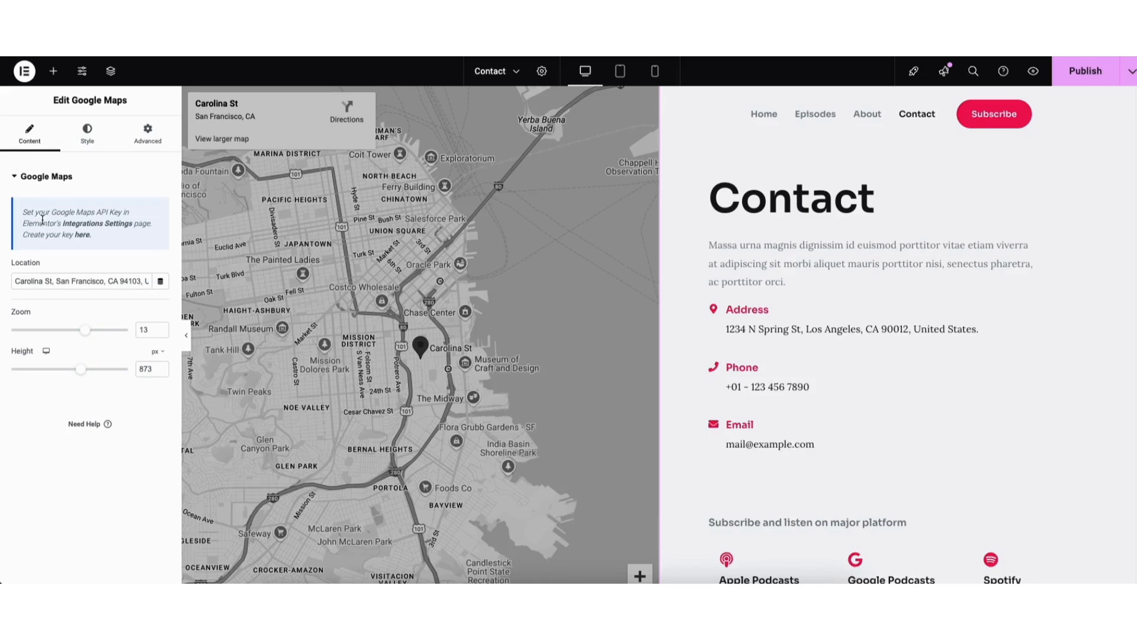
# Create a Google Cloud project named Demo1 with no organization for the Maps API key, and open Elementor's Integrations Settings
pyautogui.click(81, 238)
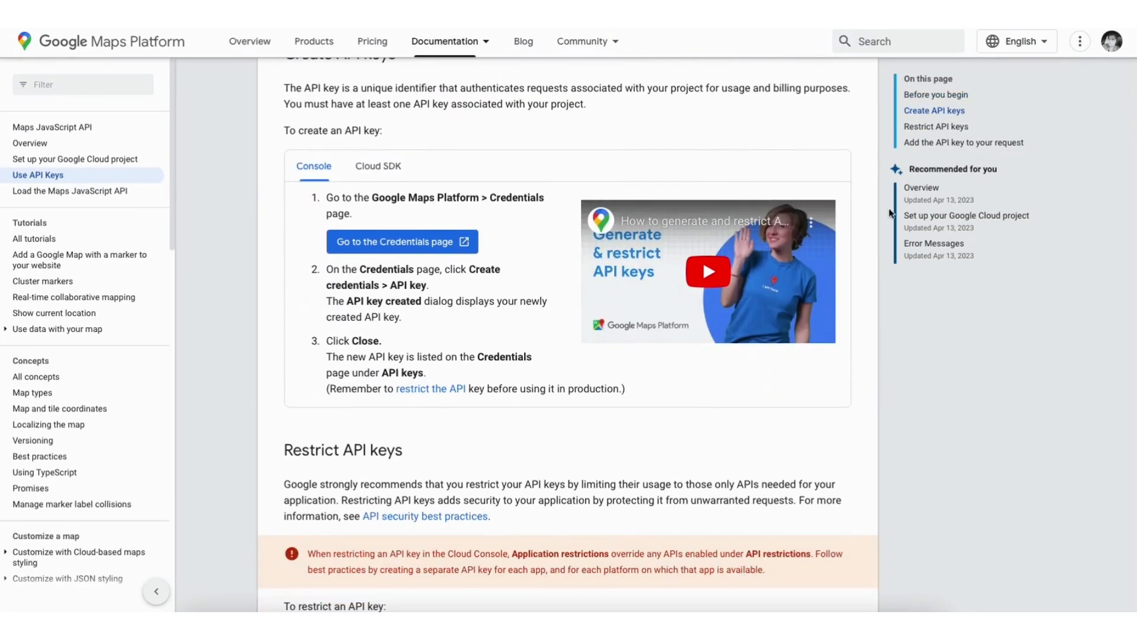
pyautogui.click(375, 242)
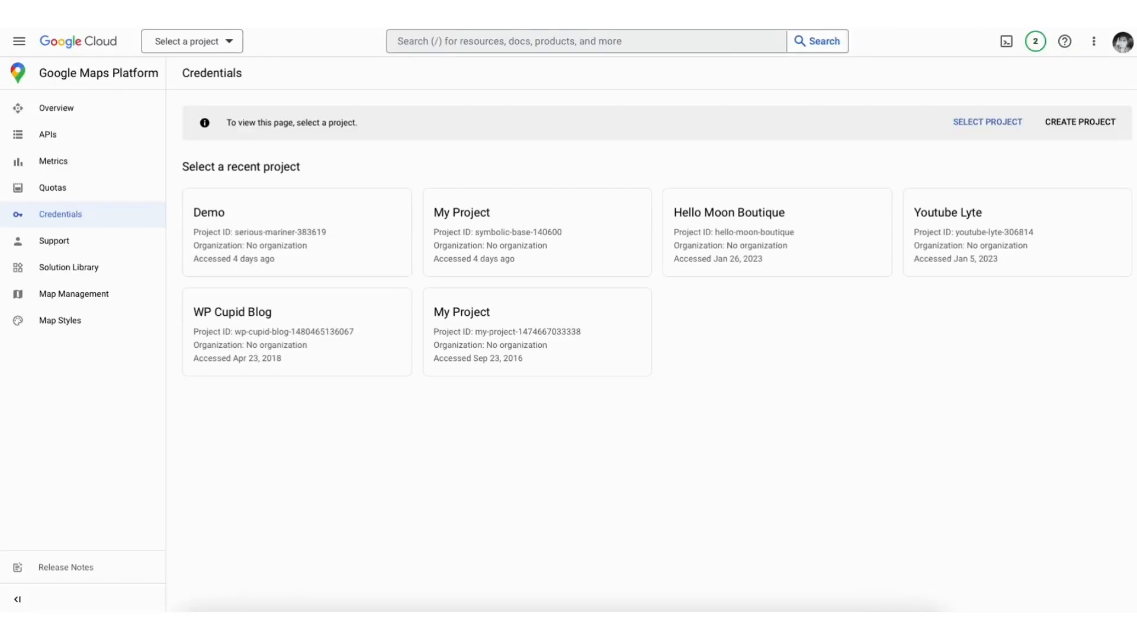
pyautogui.click(1081, 122)
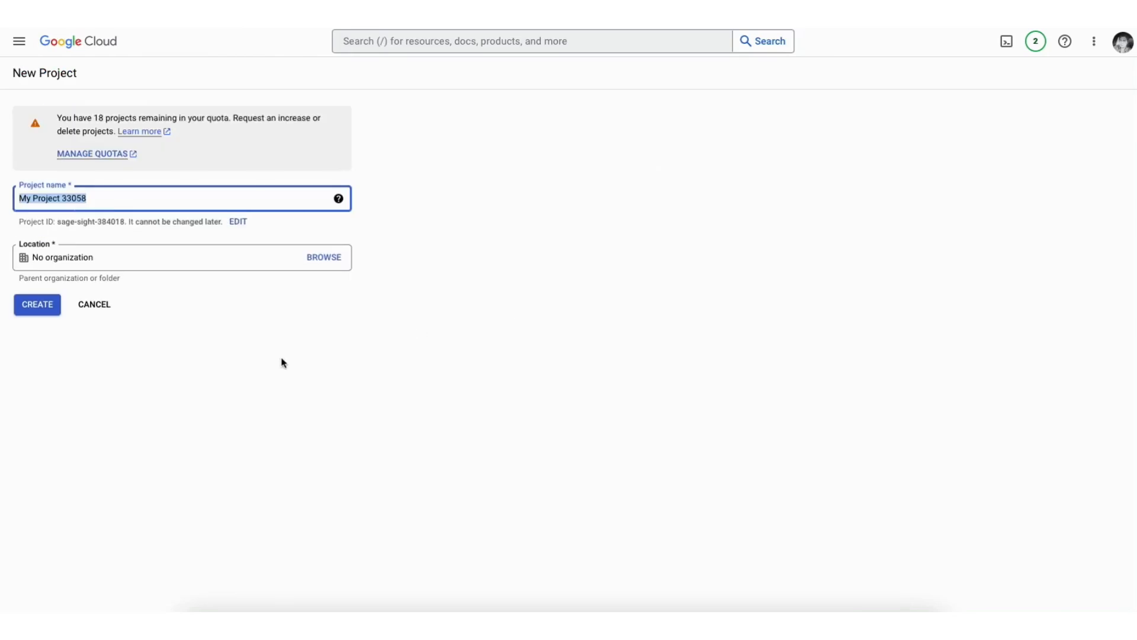
pyautogui.write('Demo1')
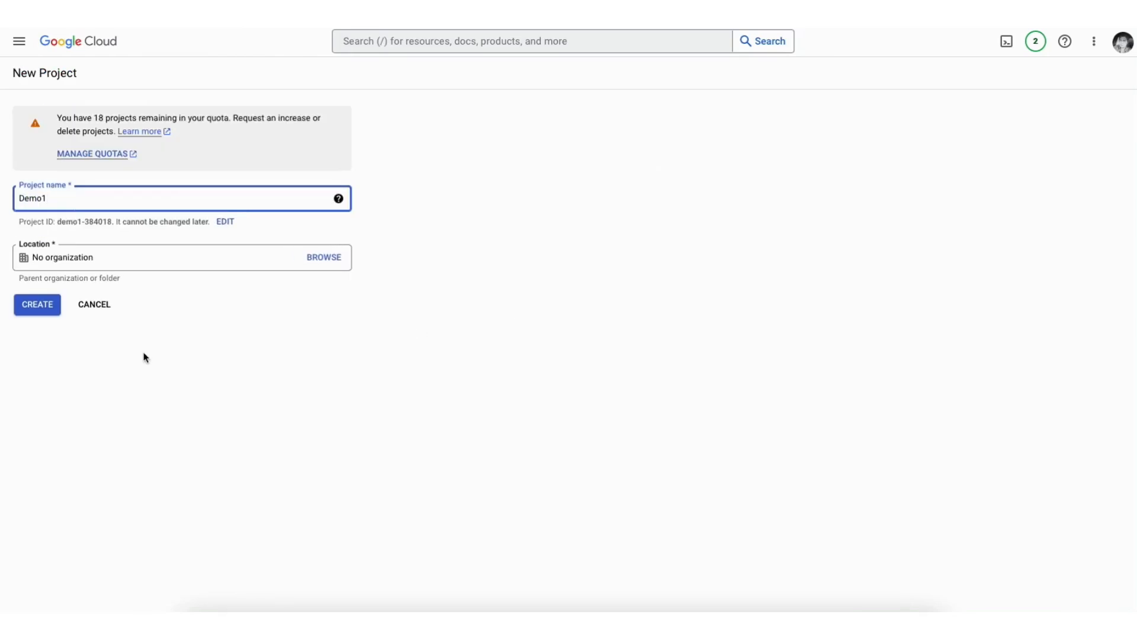
pyautogui.click(139, 259)
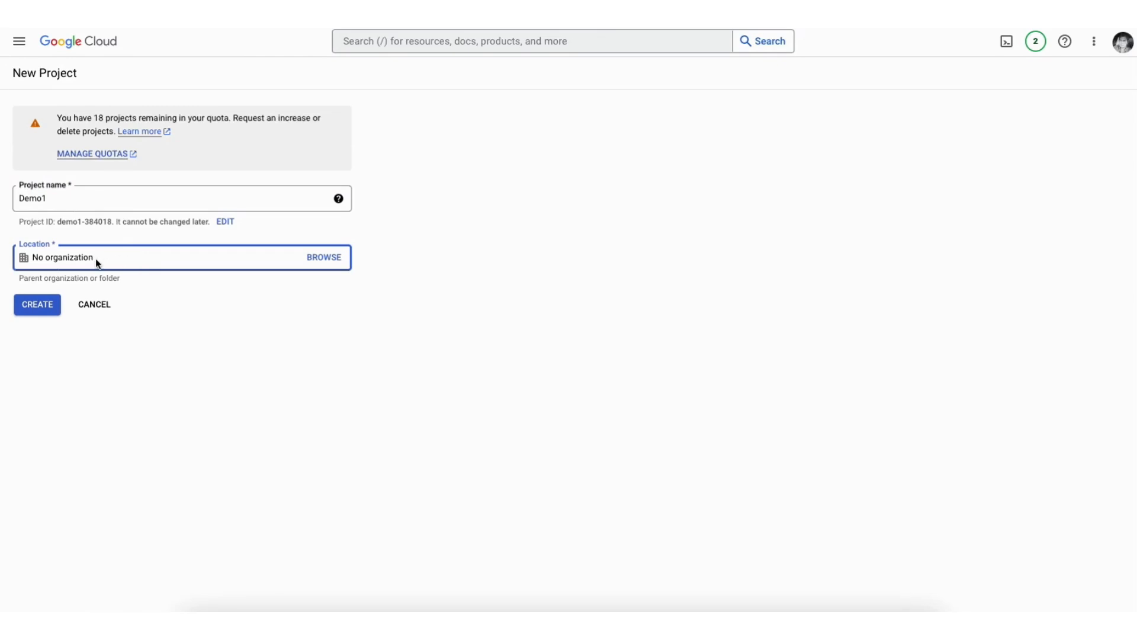
pyautogui.click(41, 306)
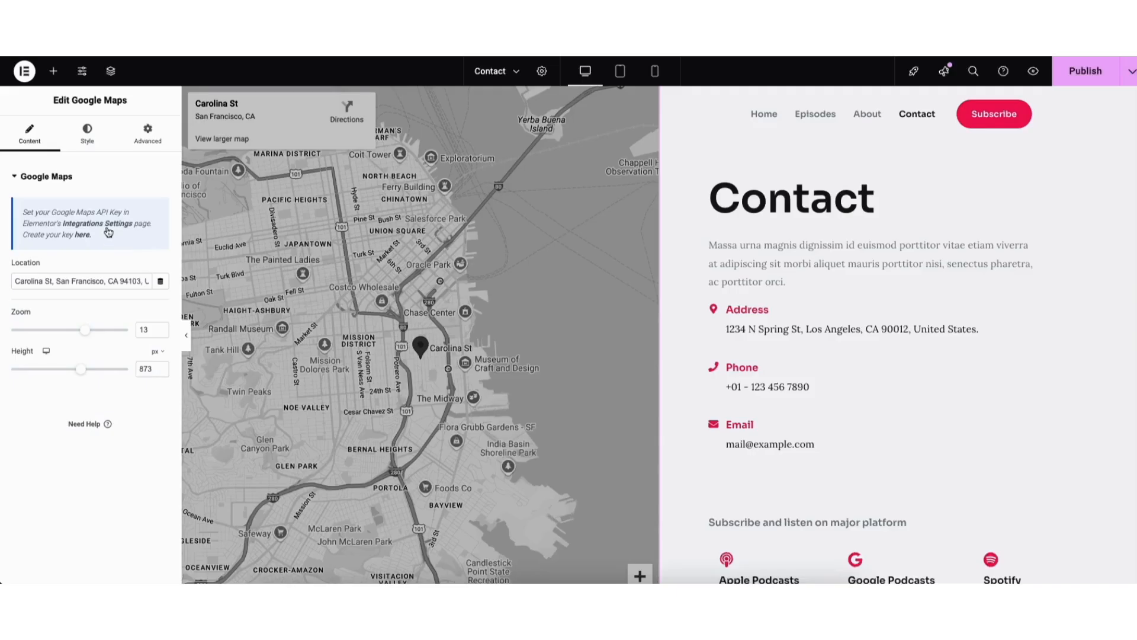
pyautogui.click(106, 228)
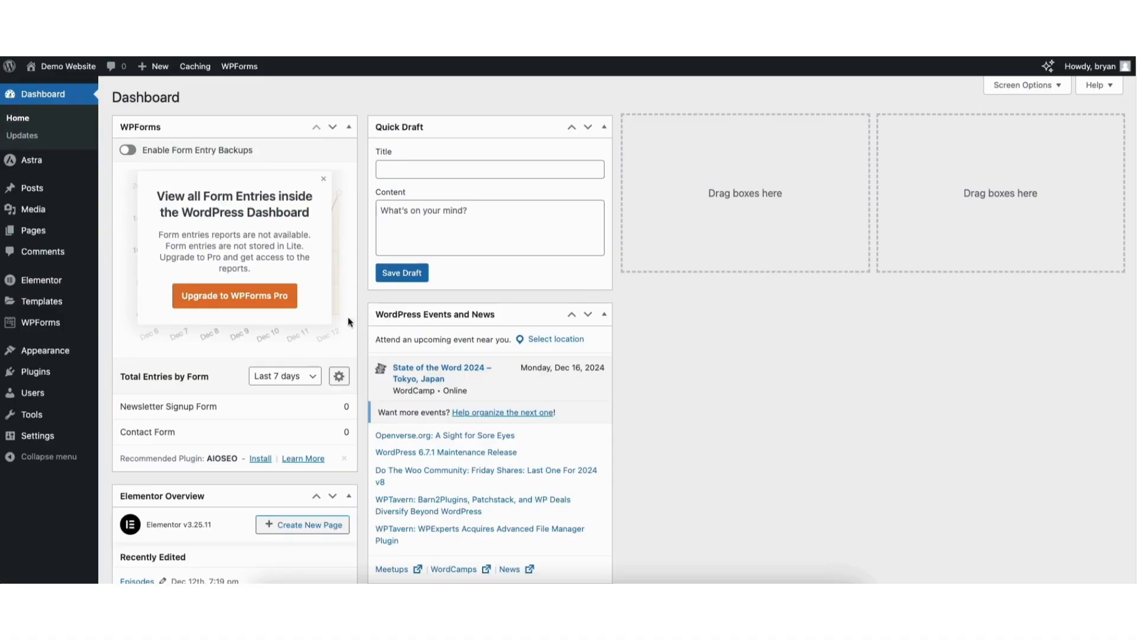
# Search the WordPress plugin directory for "seriously simple podcasting", and install and activate the Seriously Simple Podcasting plugin
pyautogui.moveTo(42, 374)
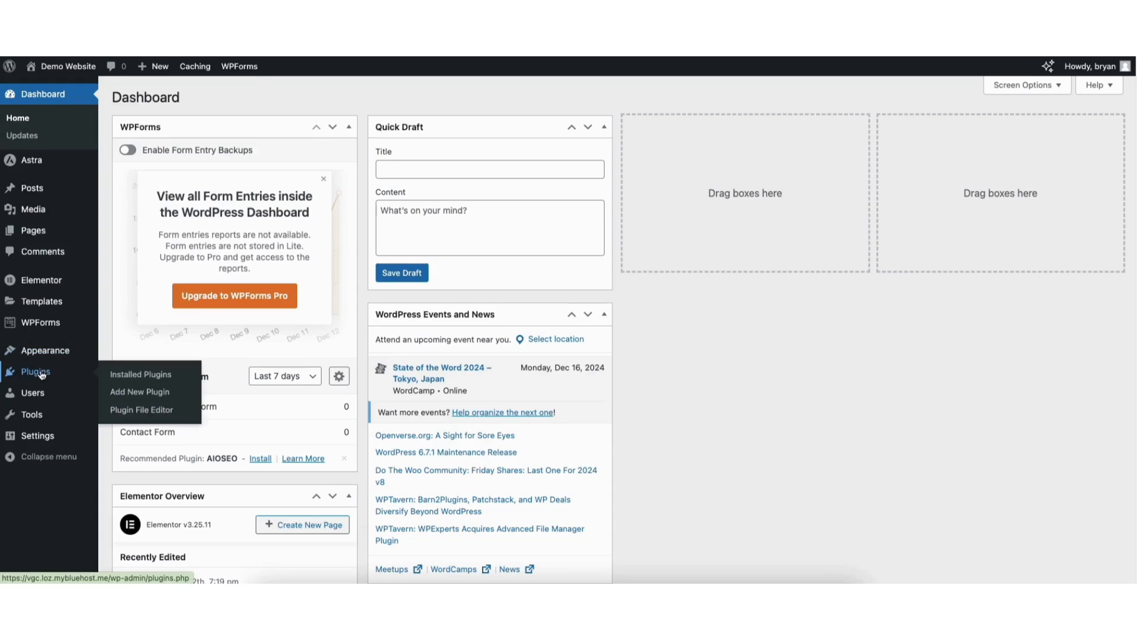
pyautogui.click(135, 393)
pyautogui.click(906, 132)
pyautogui.write('seriou')
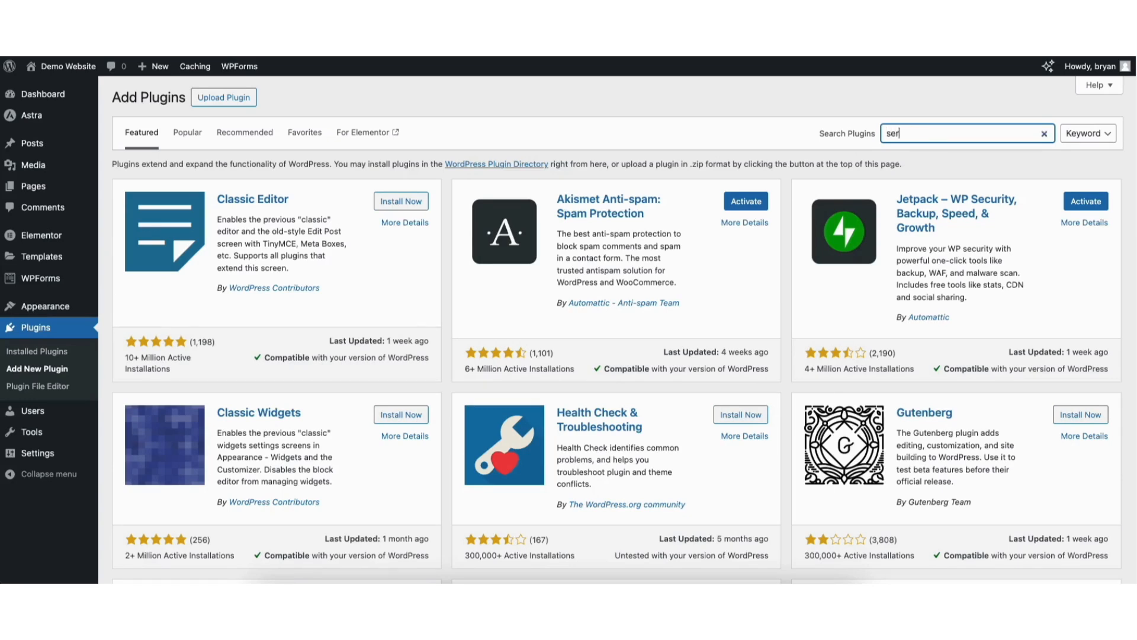
pyautogui.write('sly simple podcasting')
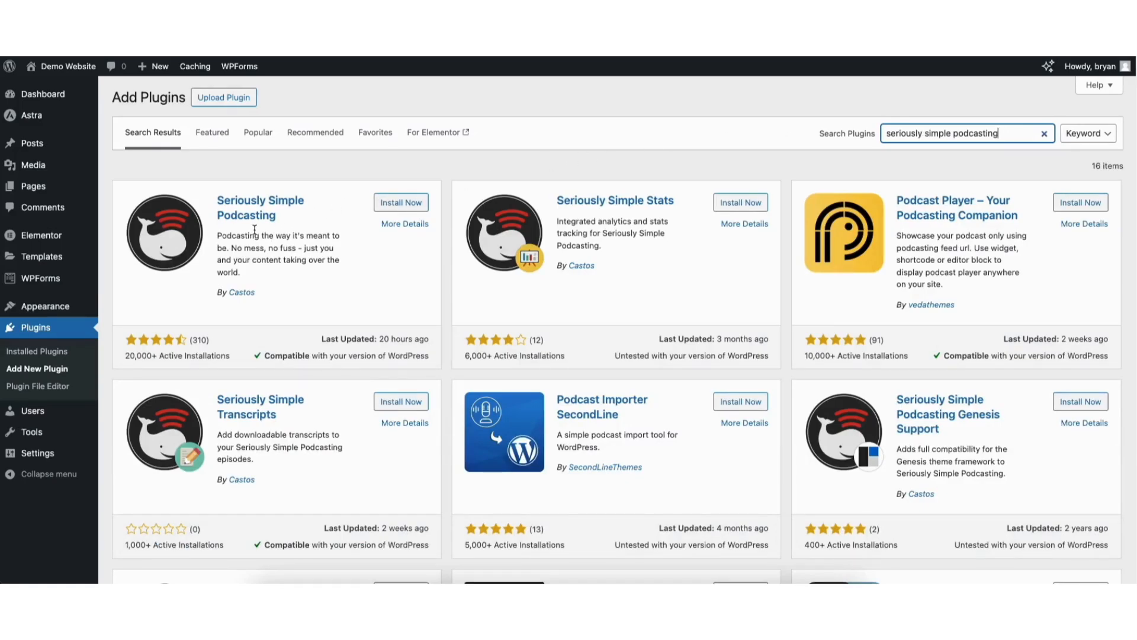
pyautogui.click(400, 202)
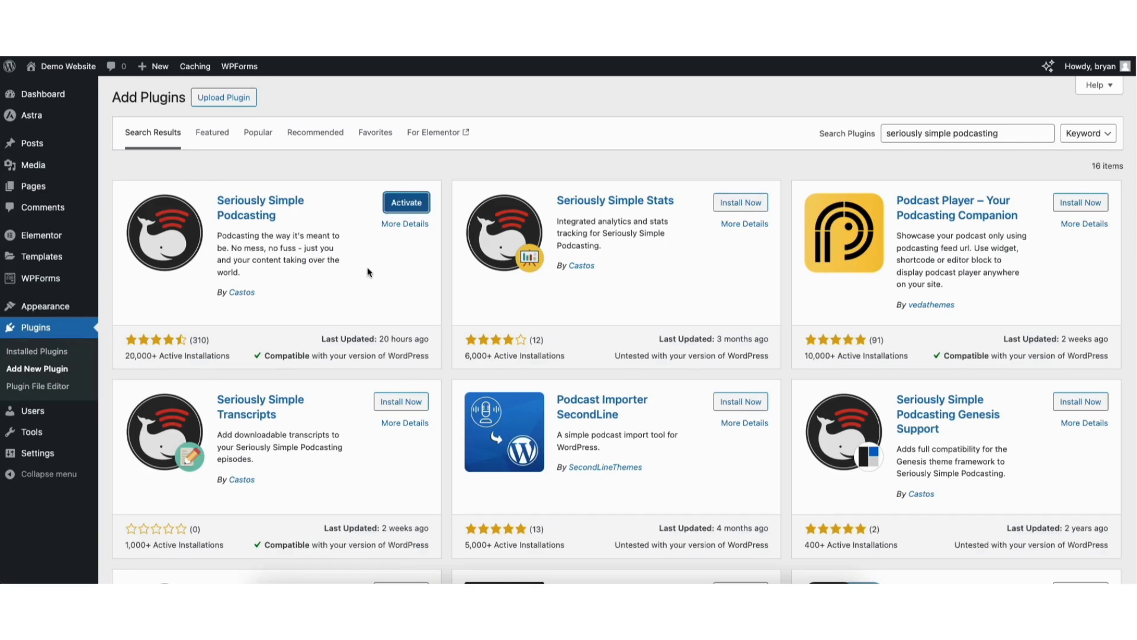
pyautogui.click(405, 210)
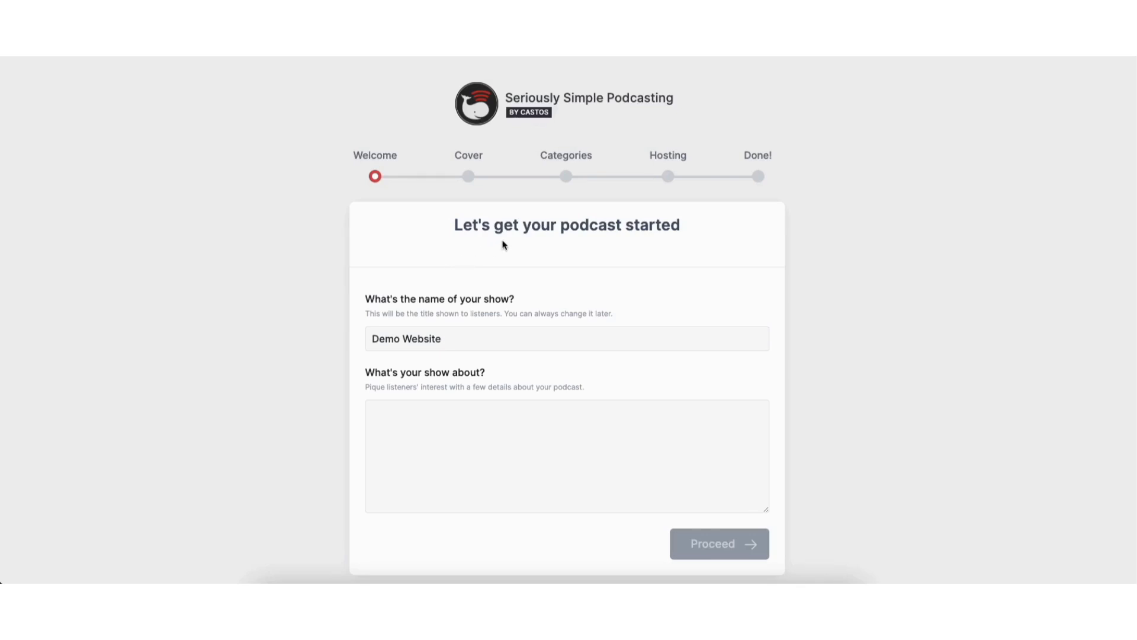
# Set the show's name to Demo Podcast in the Seriously Simple Podcasting setup wizard
pyautogui.click(419, 341)
pyautogui.moveTo(403, 341); pyautogui.dragTo(460, 340)
pyautogui.write('Podcast')
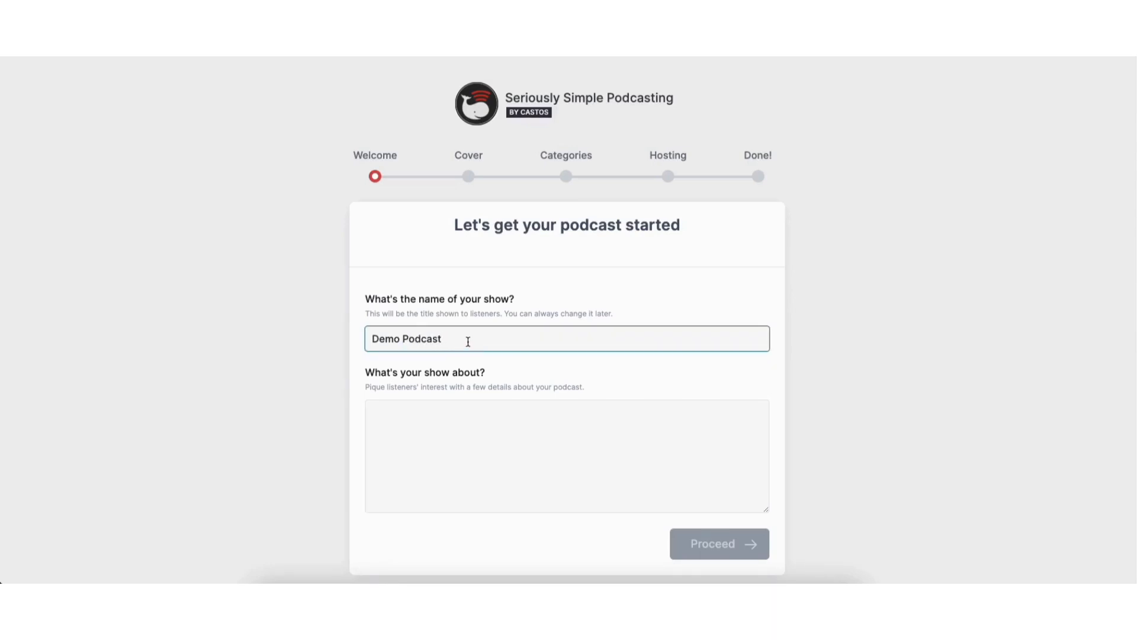
# Fill in what the show is about with the prepared Marketing Mastery podcast description and proceed to the cover artwork stage
pyautogui.click(419, 416)
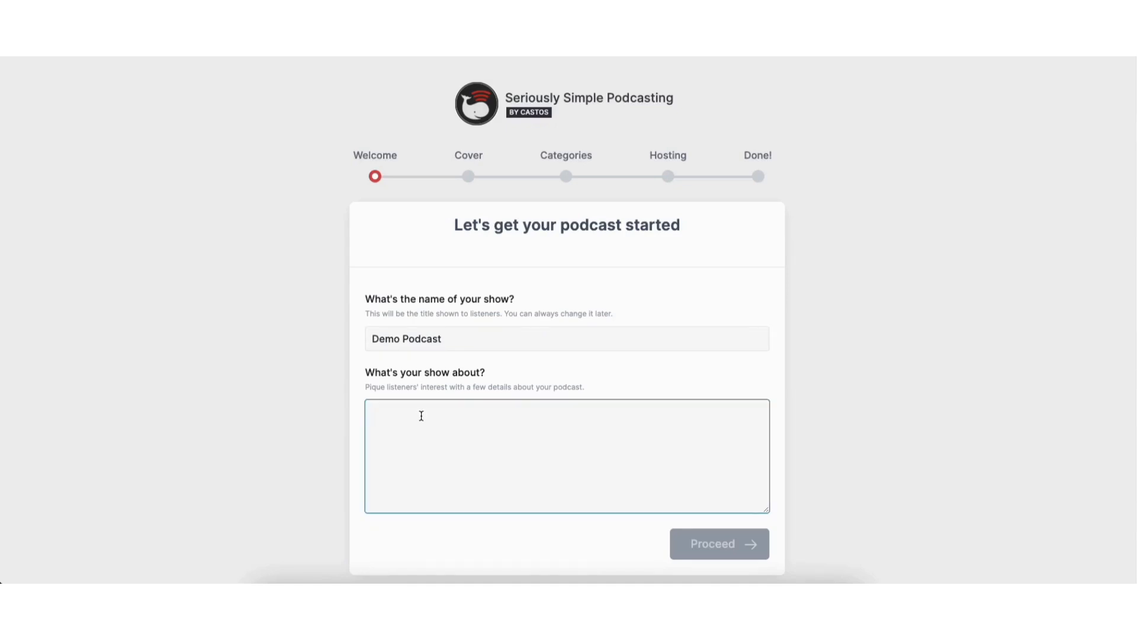
pyautogui.hotkey('ctrl', 'v')
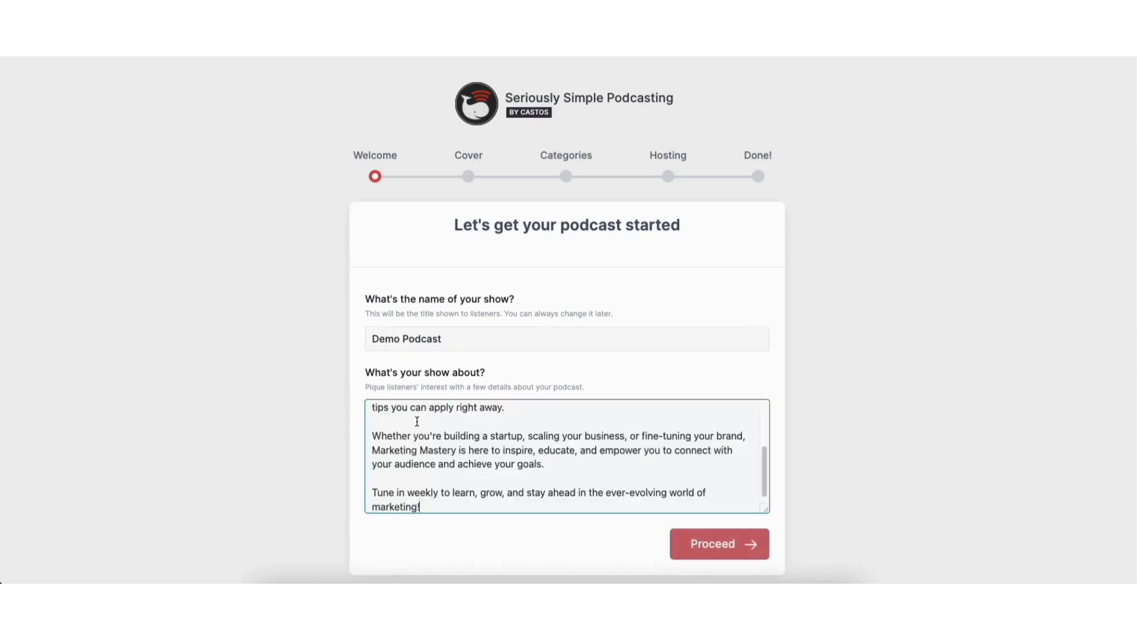
pyautogui.scroll(5, 757, 460)
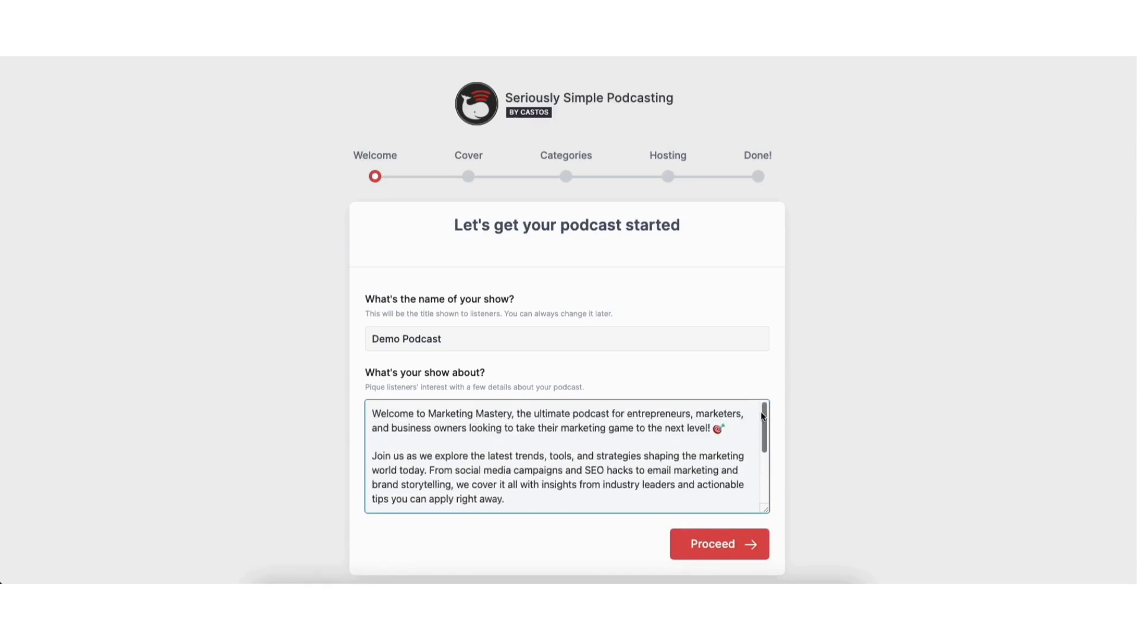
pyautogui.scroll(-5, 757, 460)
pyautogui.scroll(-1, 1096, 362)
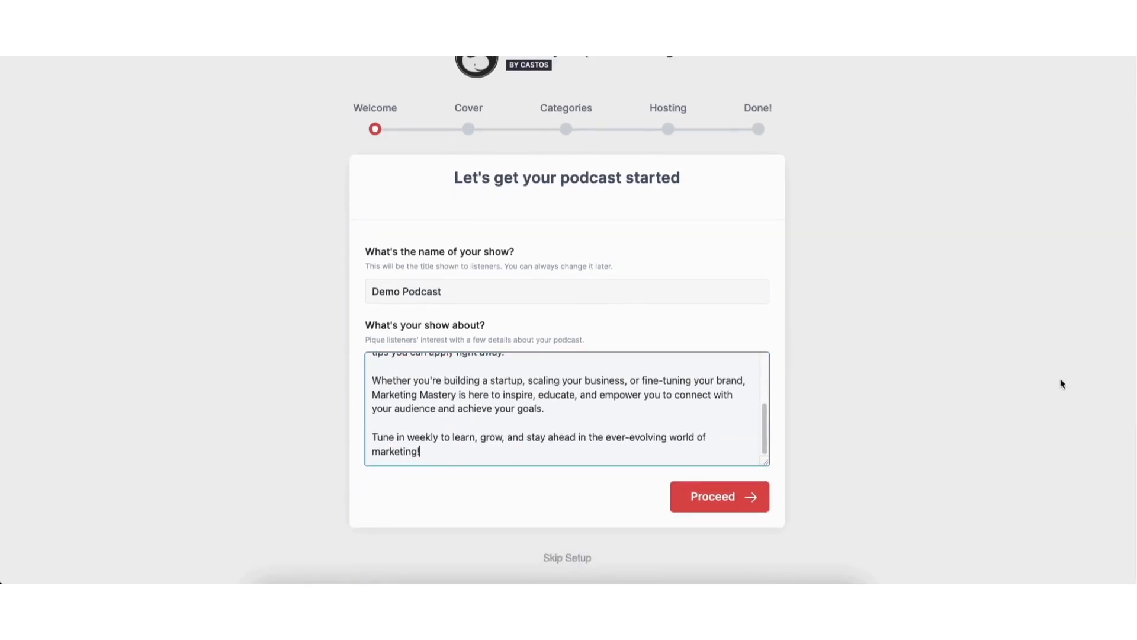
pyautogui.click(701, 497)
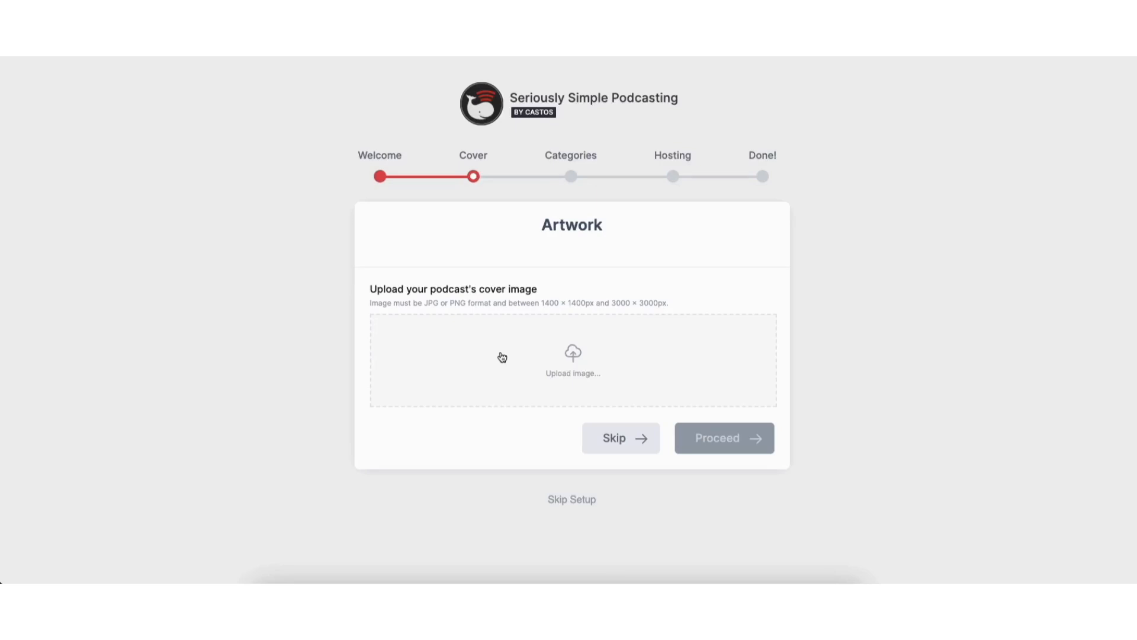
# Skip the cover image, then set the podcast's primary category to Business and its sub-category to Entrepreneurship, and proceed
pyautogui.click(610, 445)
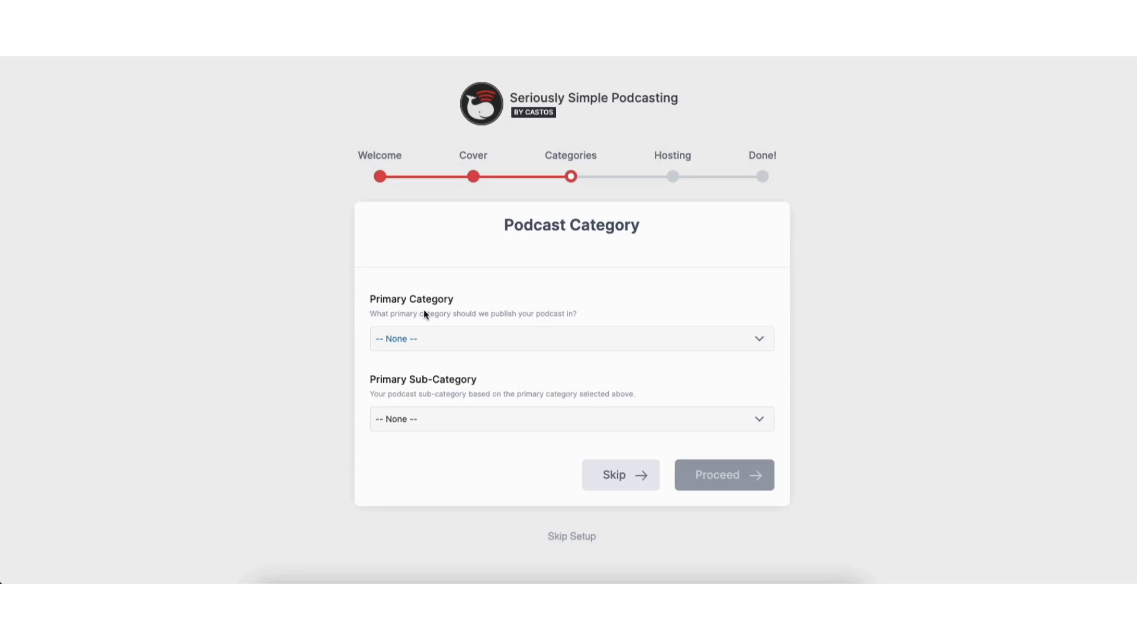
pyautogui.click(440, 344)
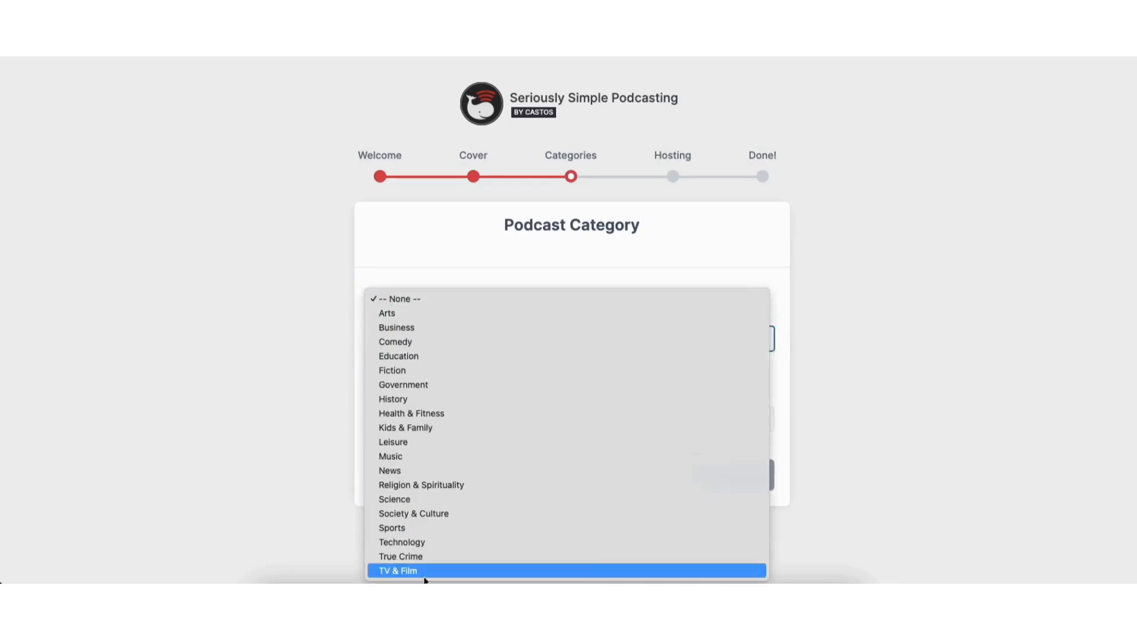
pyautogui.click(413, 330)
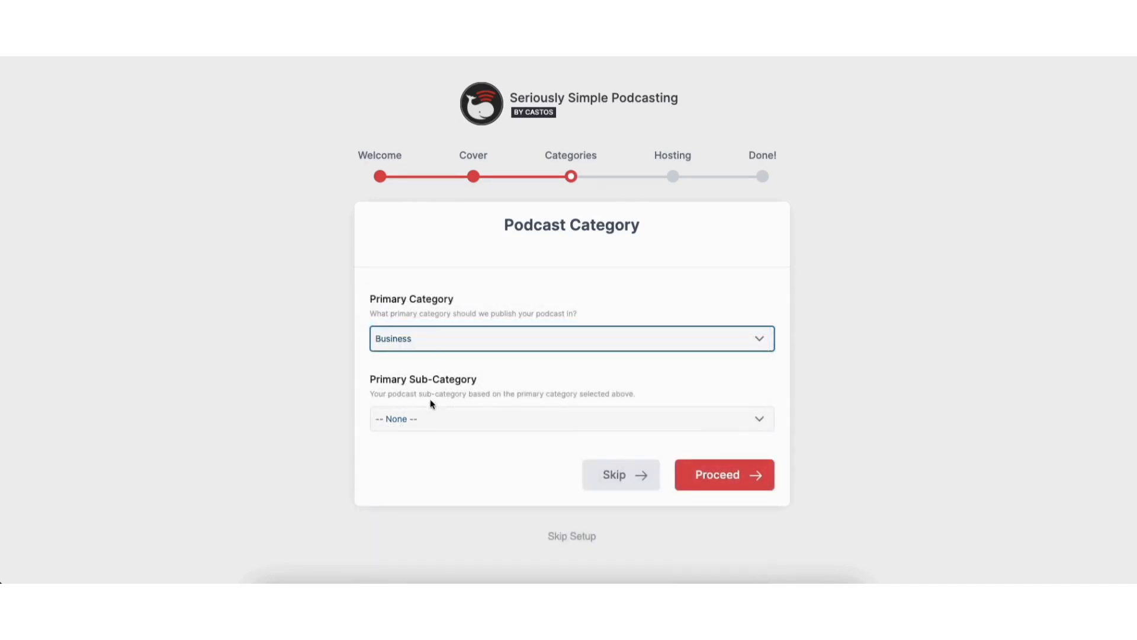
pyautogui.click(445, 424)
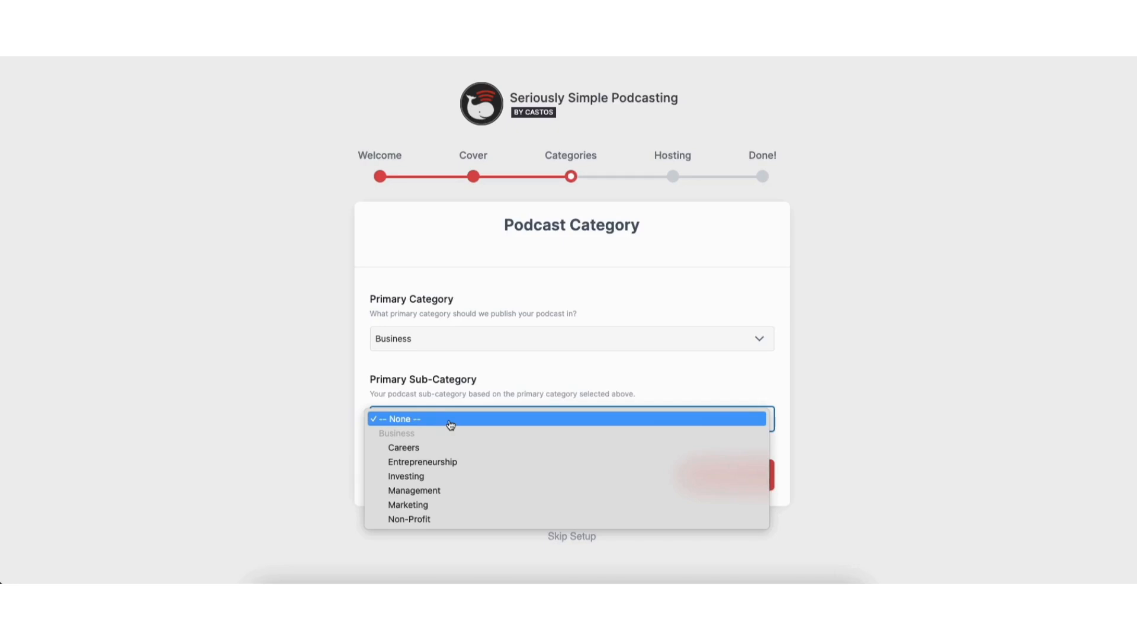
pyautogui.click(430, 462)
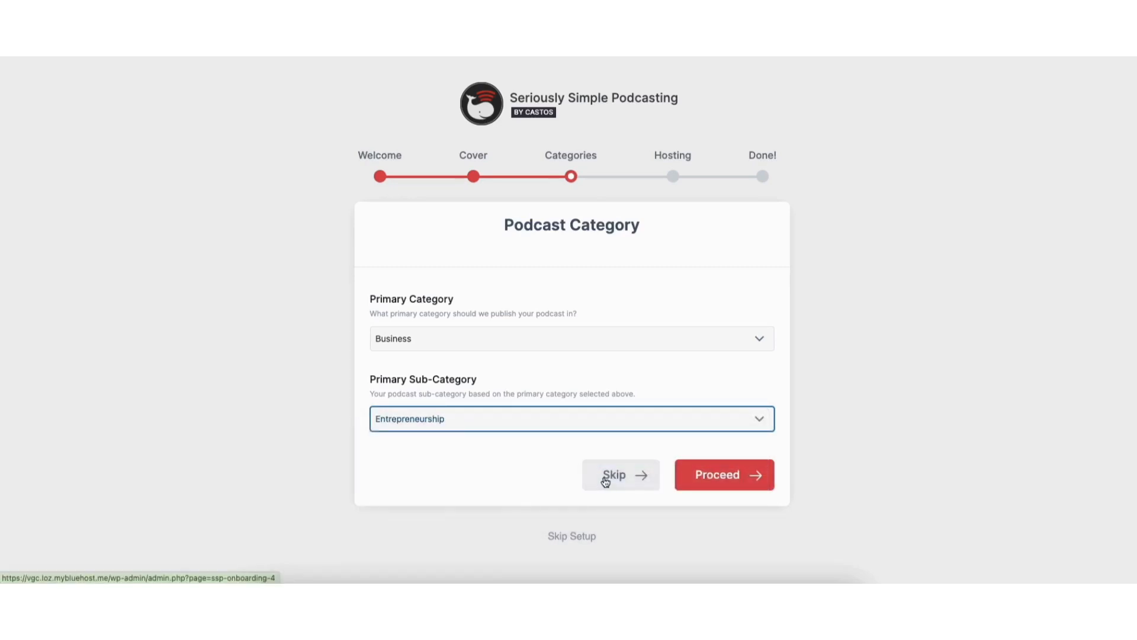
pyautogui.click(707, 478)
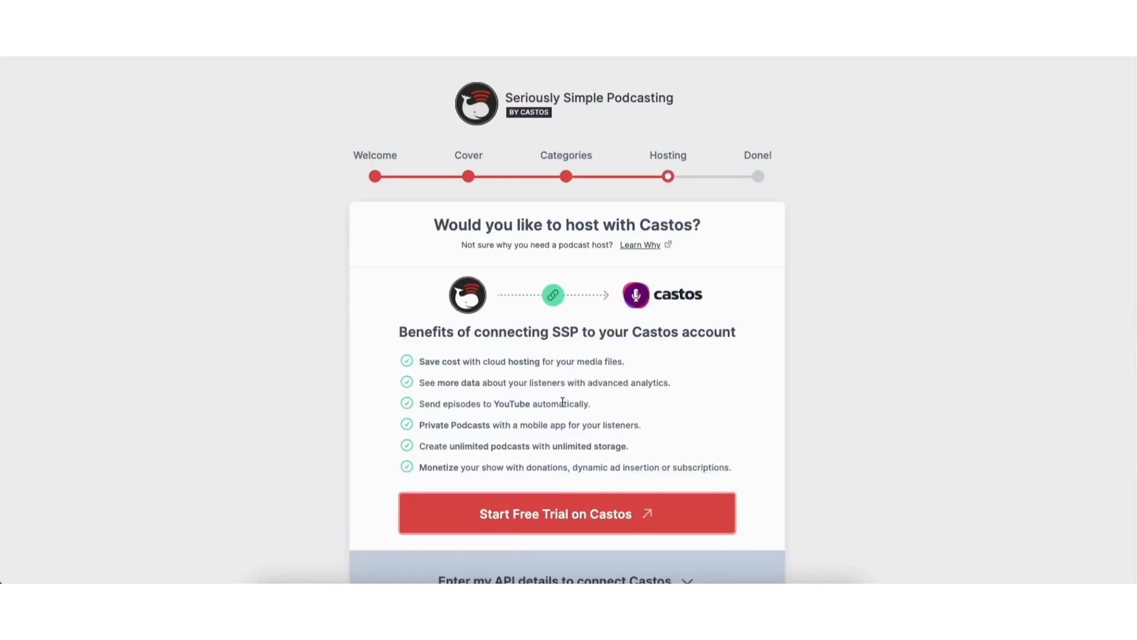
# Skip the Castos hosting stage, finish the podcast setup wizard and go to the WordPress dashboard
pyautogui.scroll(-2, 1134, 223)
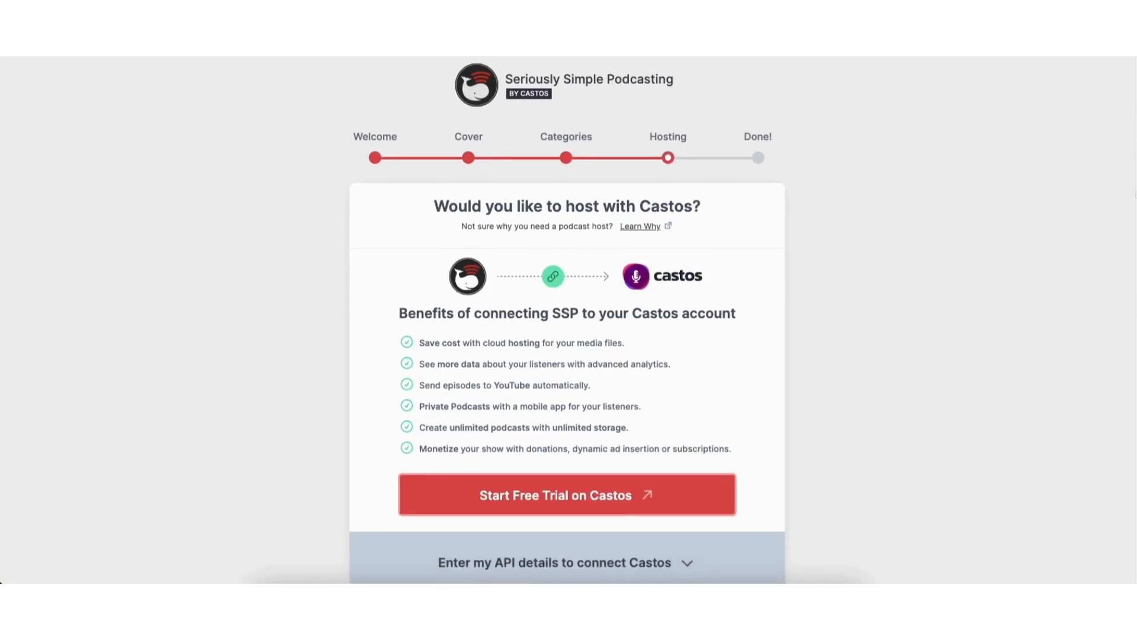
pyautogui.scroll(-2, 1134, 222)
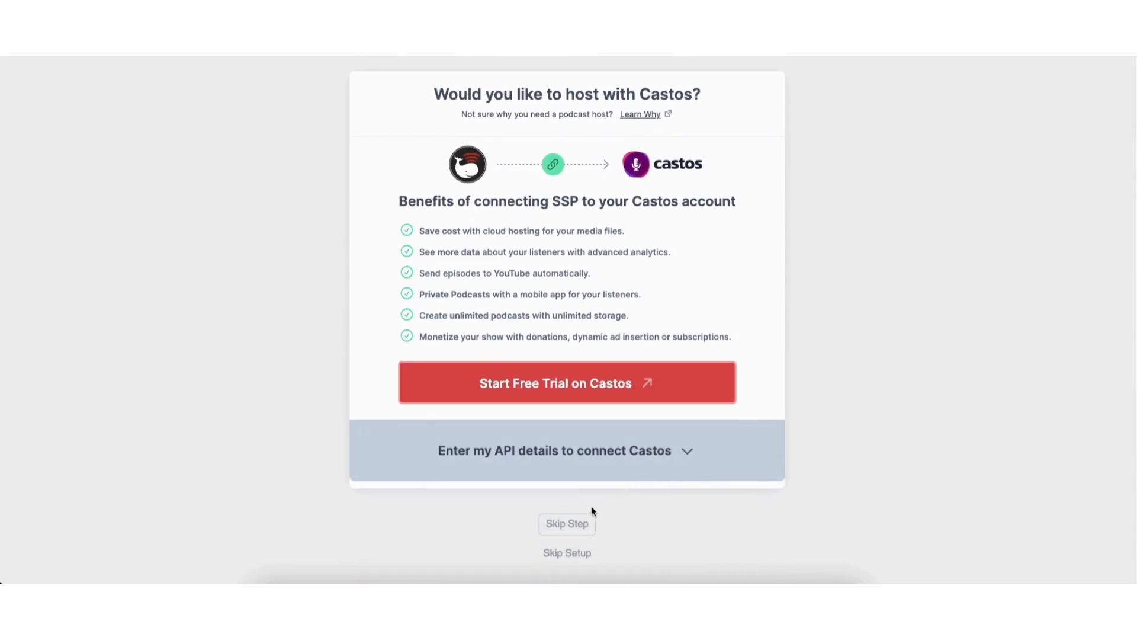
pyautogui.click(566, 525)
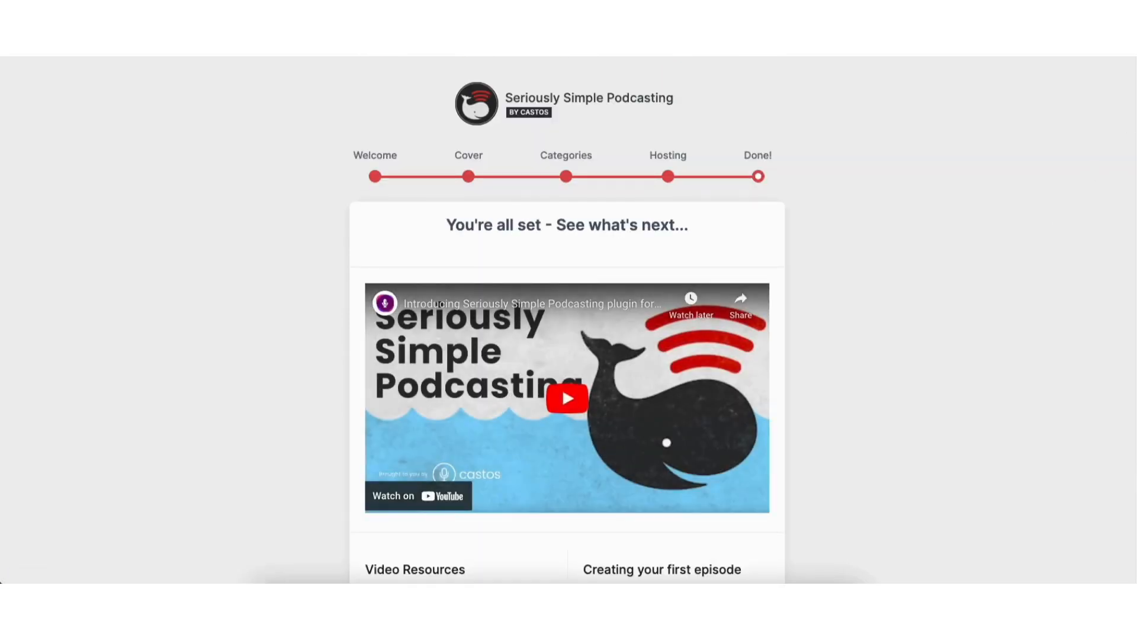
pyautogui.scroll(-3, 1134, 180)
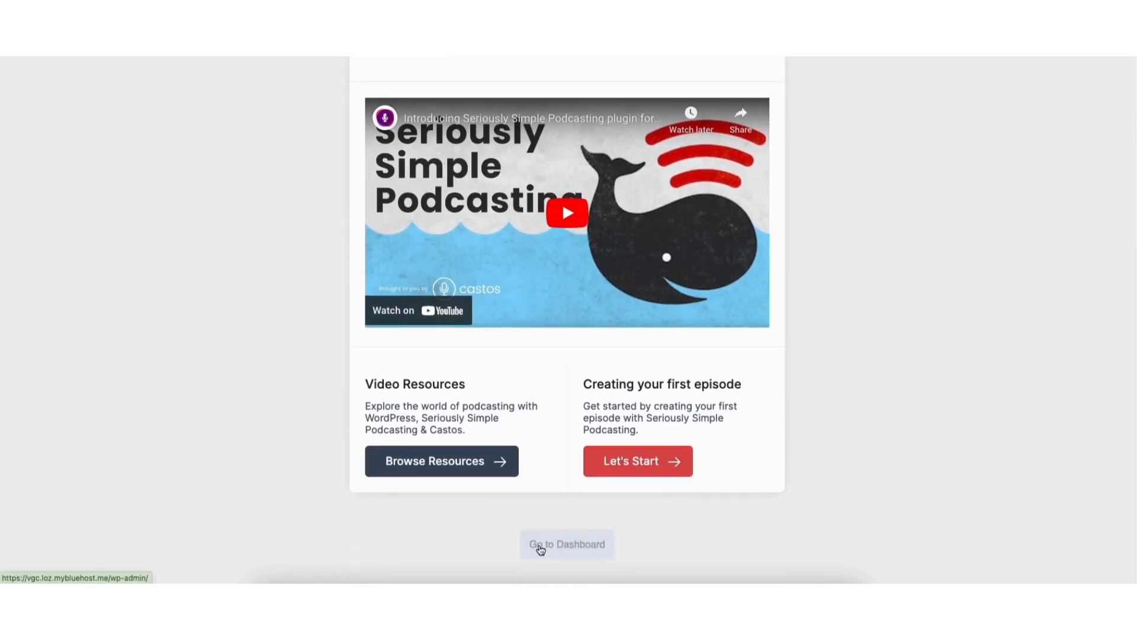
pyautogui.click(546, 549)
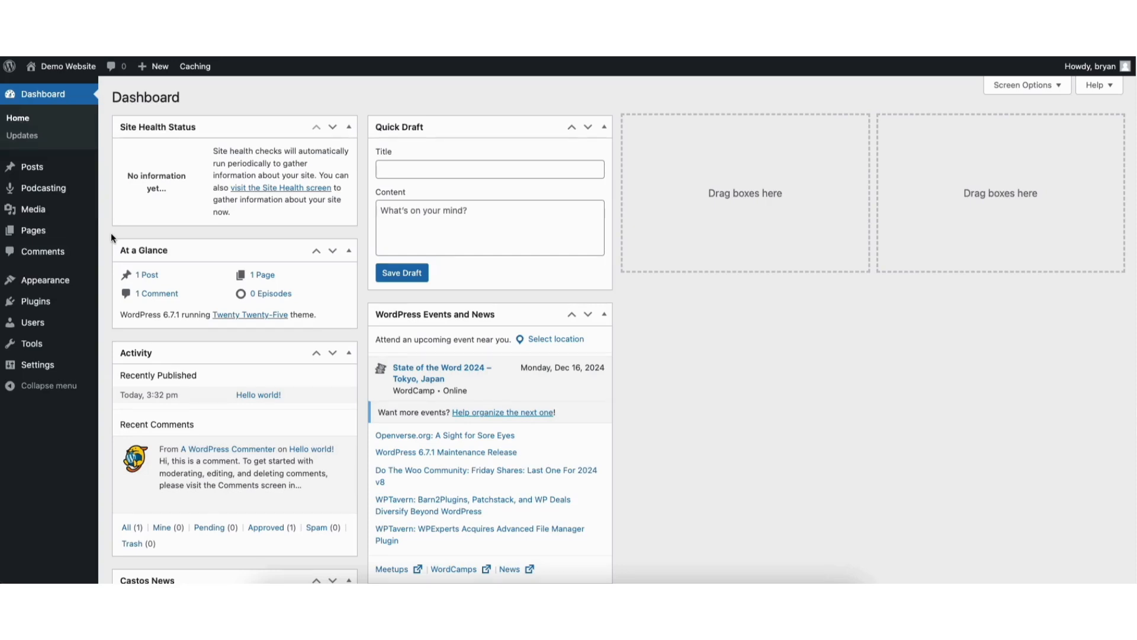
# Search the plugin directory for "seriously simple podcasting", and install and activate the Seriously Simple Stats plugin
pyautogui.moveTo(37, 302)
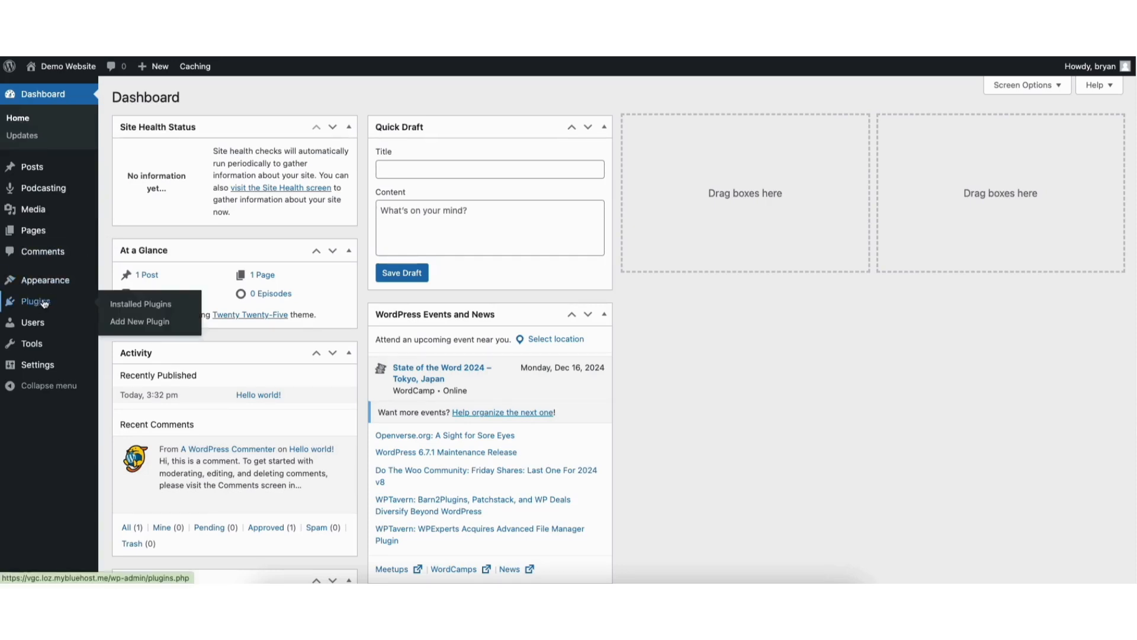
pyautogui.click(125, 323)
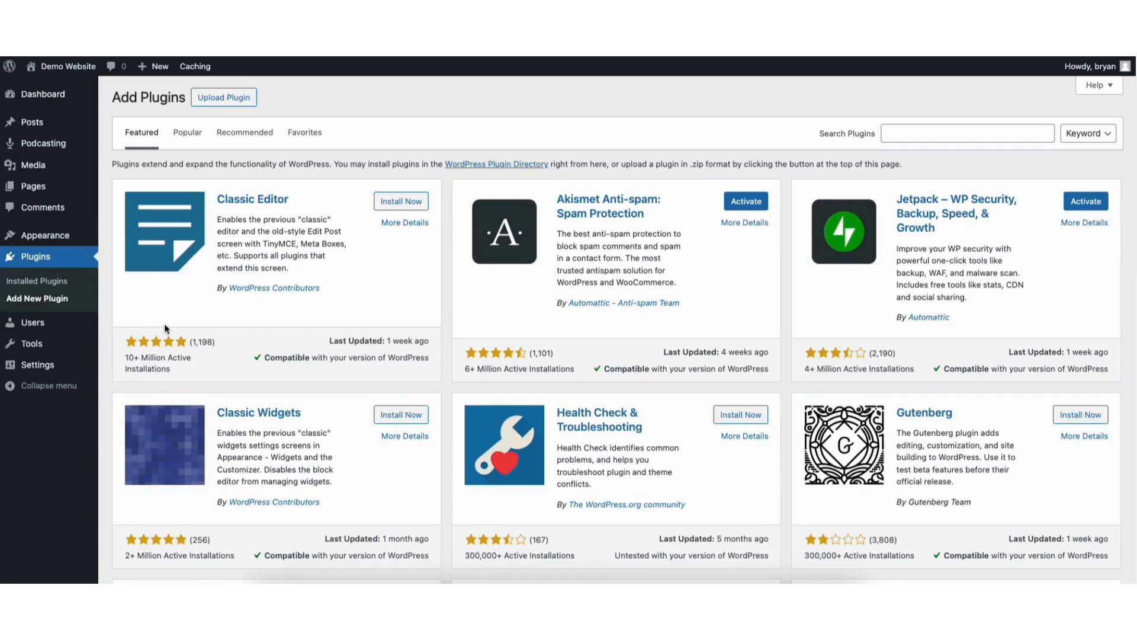
pyautogui.click(913, 133)
pyautogui.write('seriously simple podcasting')
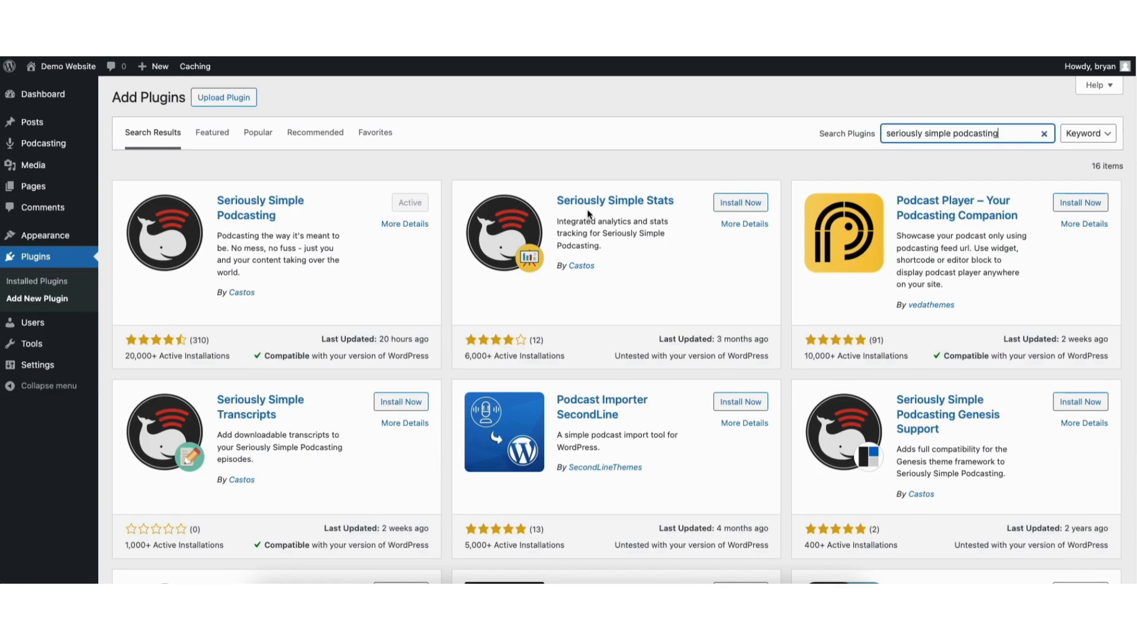
pyautogui.click(727, 210)
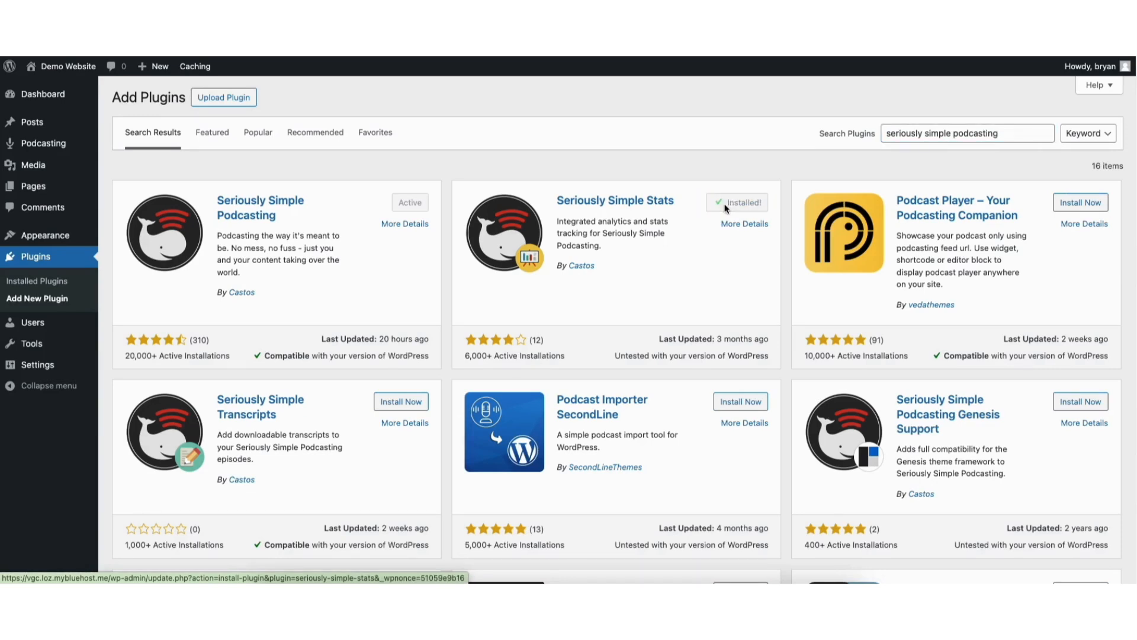
pyautogui.click(740, 208)
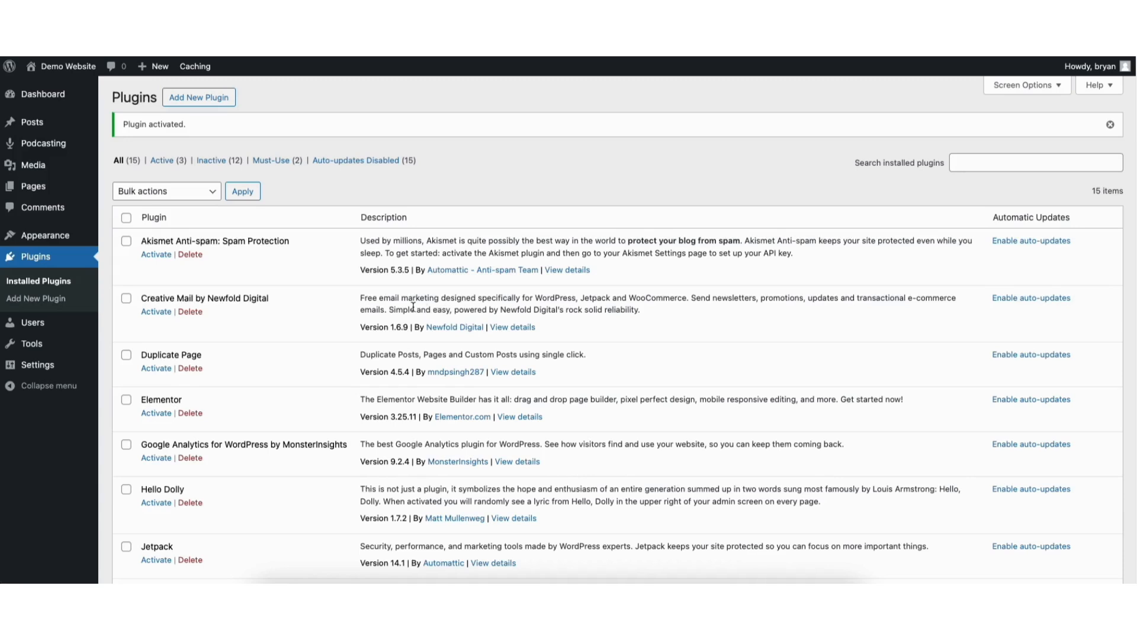
# Add a new podcast episode, dismiss the backup notice and title it "Mastering the Art of Marketing: Strategies for Success"
pyautogui.moveTo(34, 145)
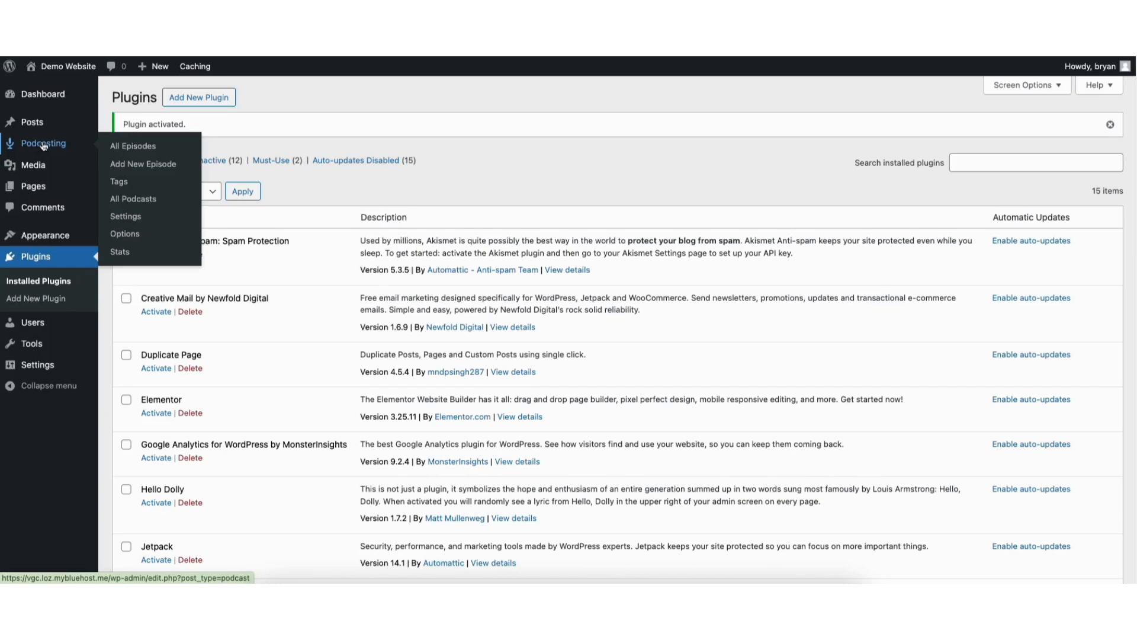
pyautogui.click(153, 168)
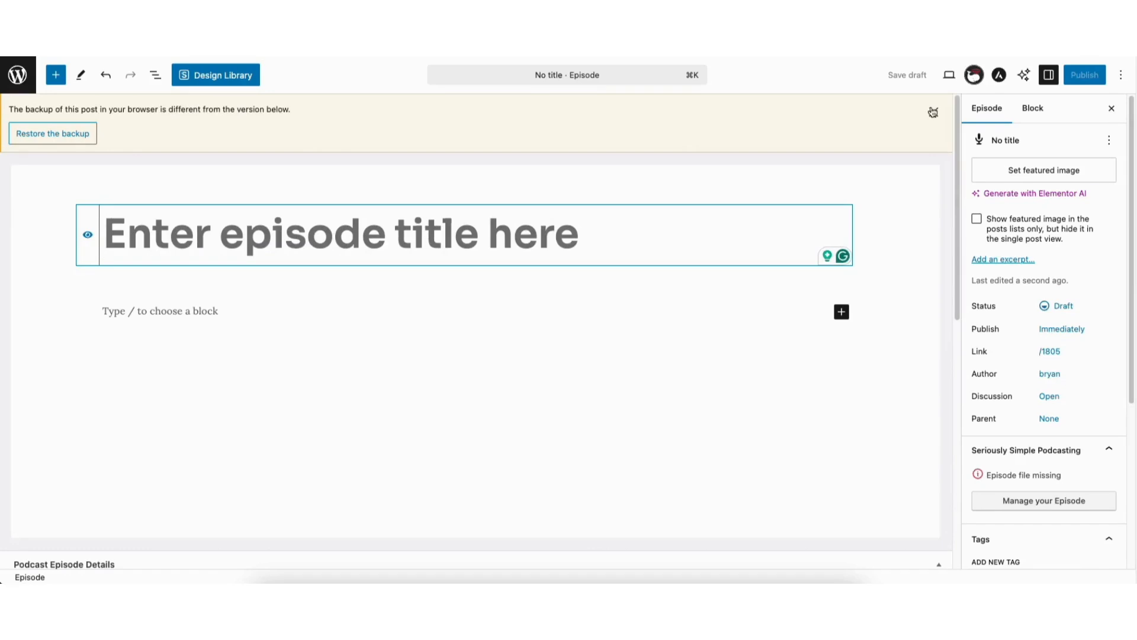
pyautogui.click(933, 112)
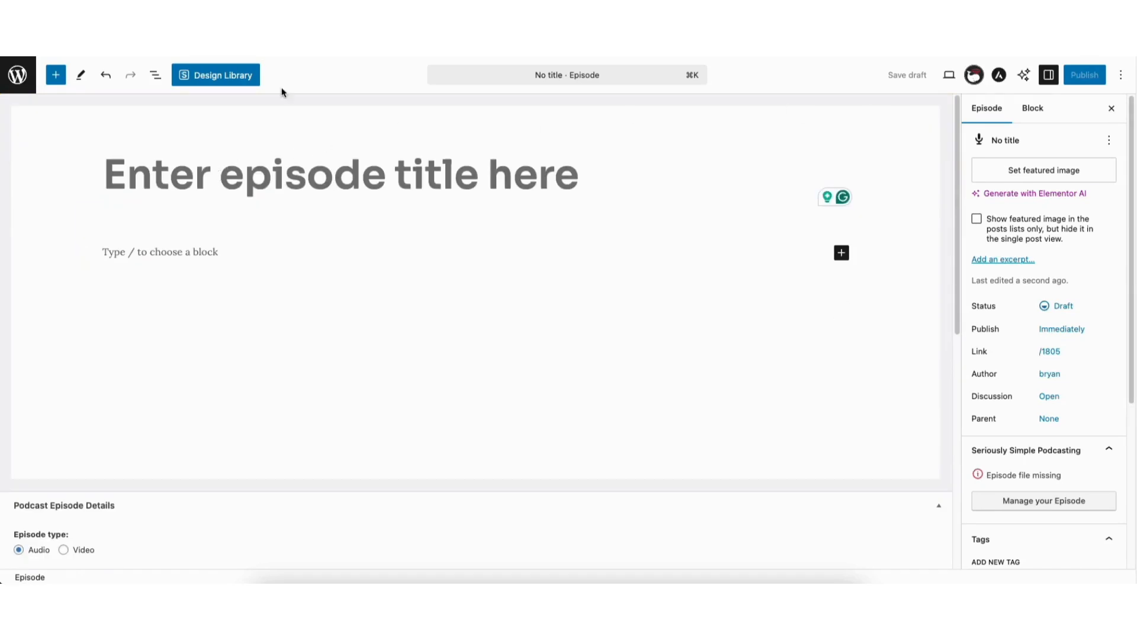
pyautogui.click(219, 176)
pyautogui.write('Mastering the Art of Marketing: Strategies for Success')
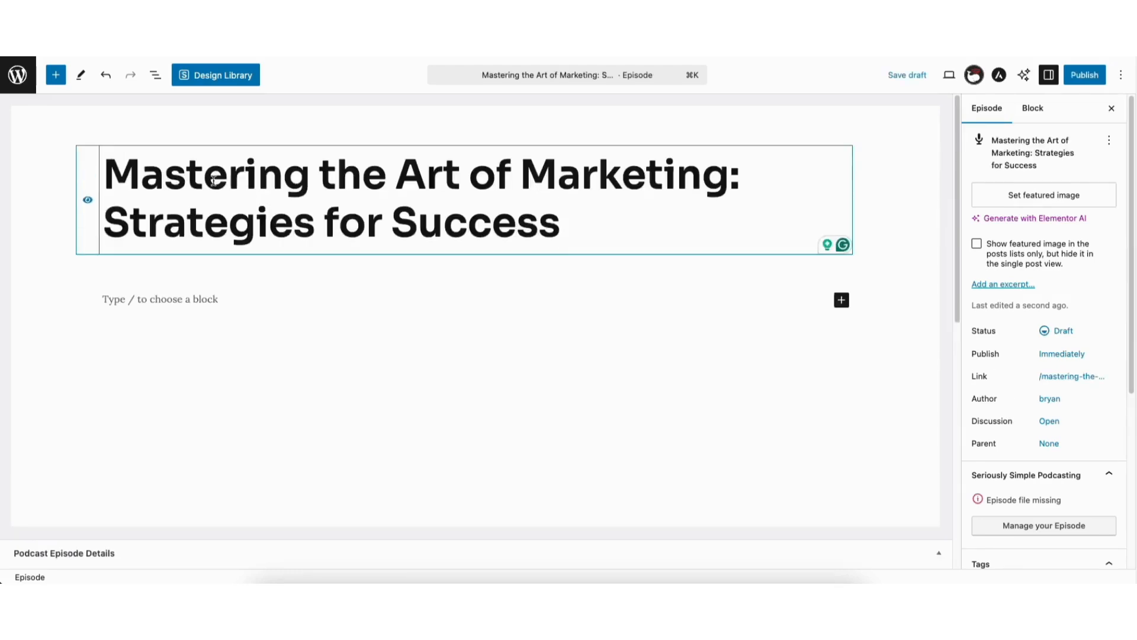
# Paste the prepared marketing episode description, including the list of what listeners will learn, into the episode's body
pyautogui.click(180, 301)
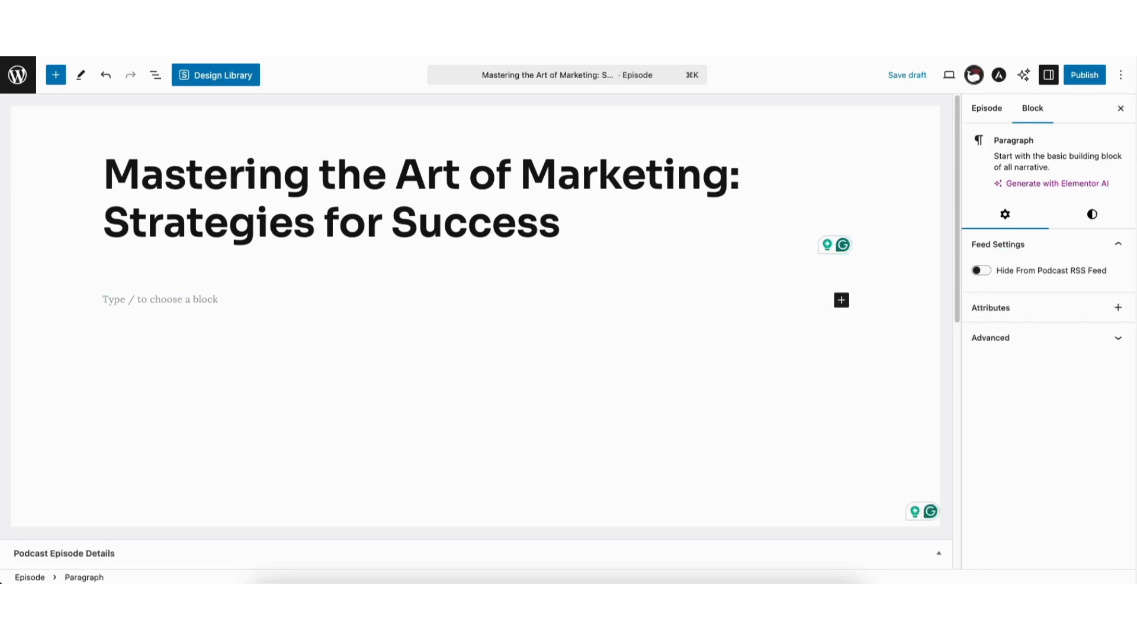
pyautogui.press('super+v')
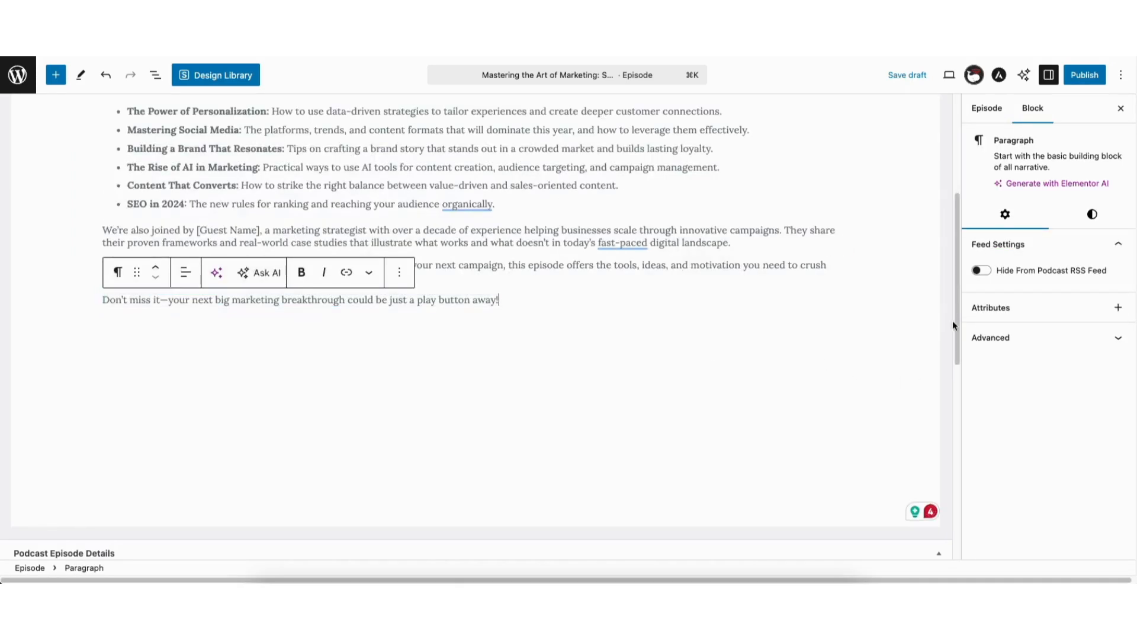
pyautogui.scroll(5, 927, 205)
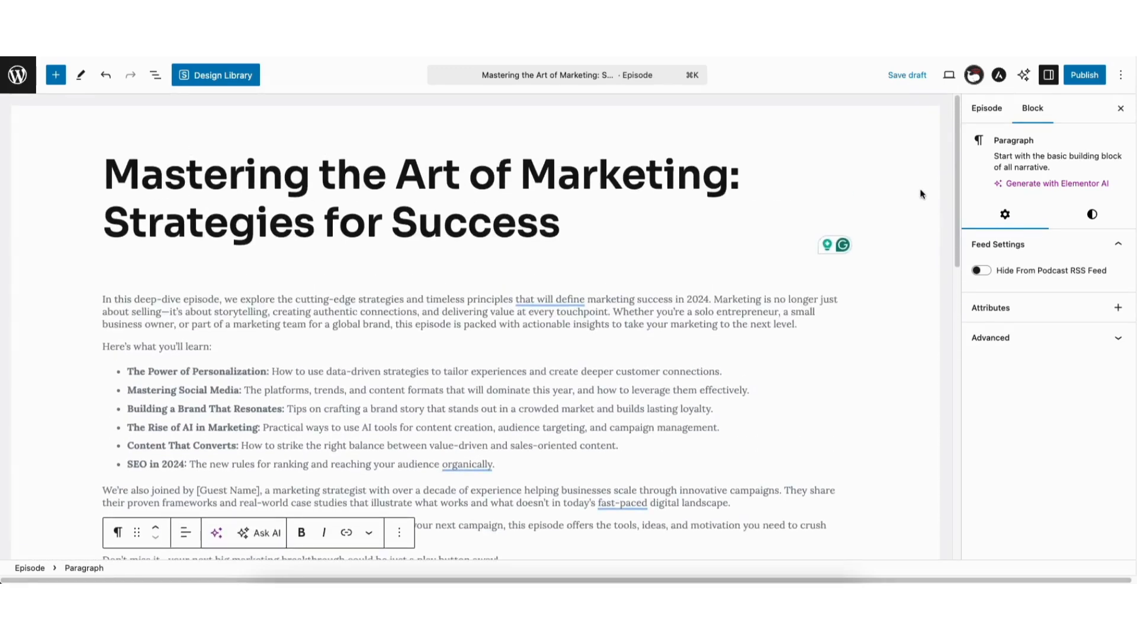
# Set the episode type to Audio and choose Button-Swoosh_Proxy_1.mp3 from the media library as the episode file
pyautogui.scroll(-15, 921, 195)
pyautogui.scroll(-2, 890, 425)
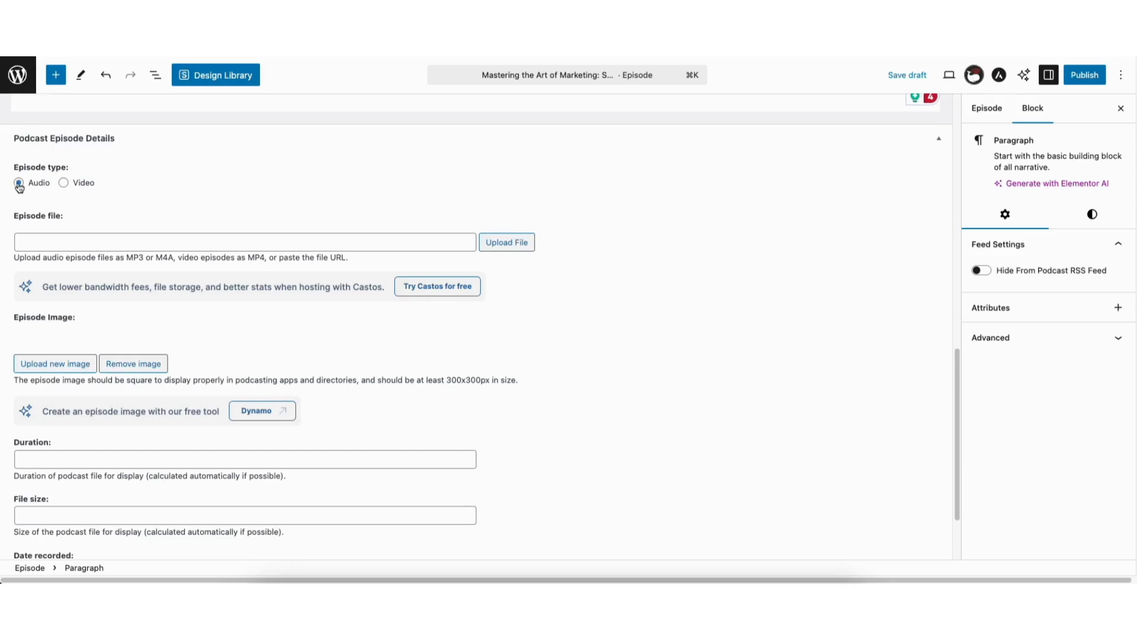
pyautogui.click(64, 184)
pyautogui.click(19, 184)
pyautogui.click(496, 243)
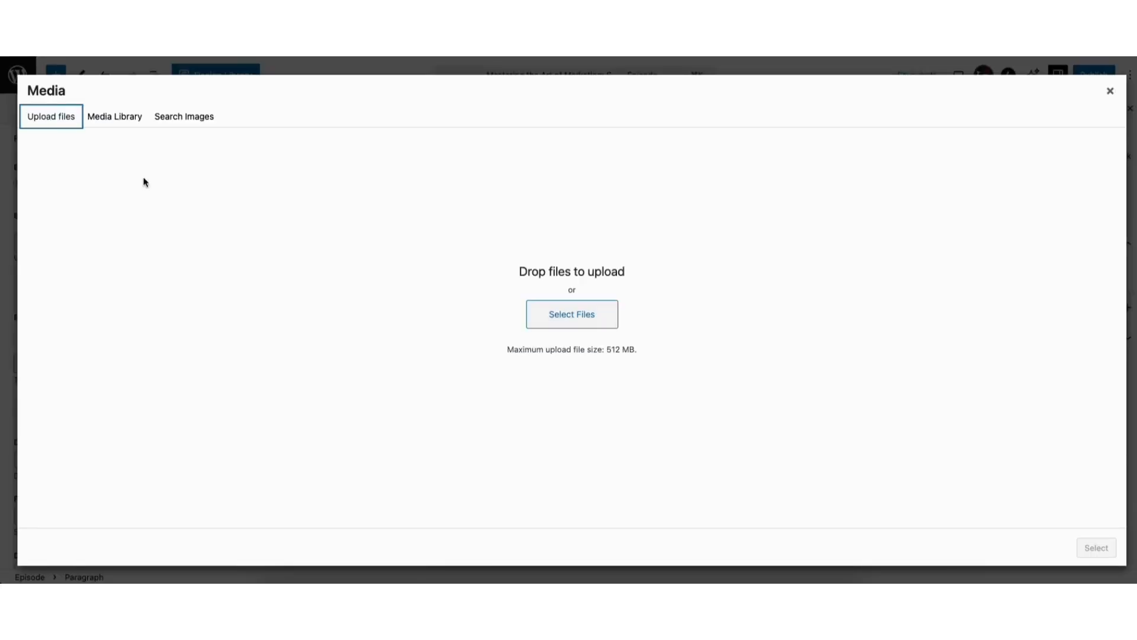
pyautogui.click(123, 116)
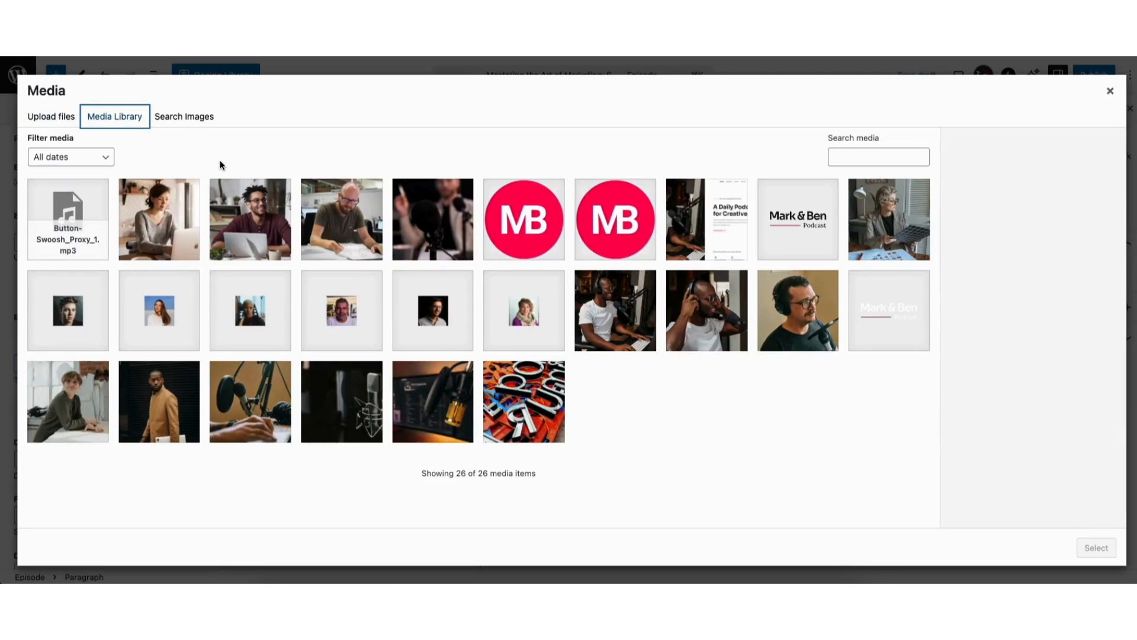
pyautogui.click(69, 219)
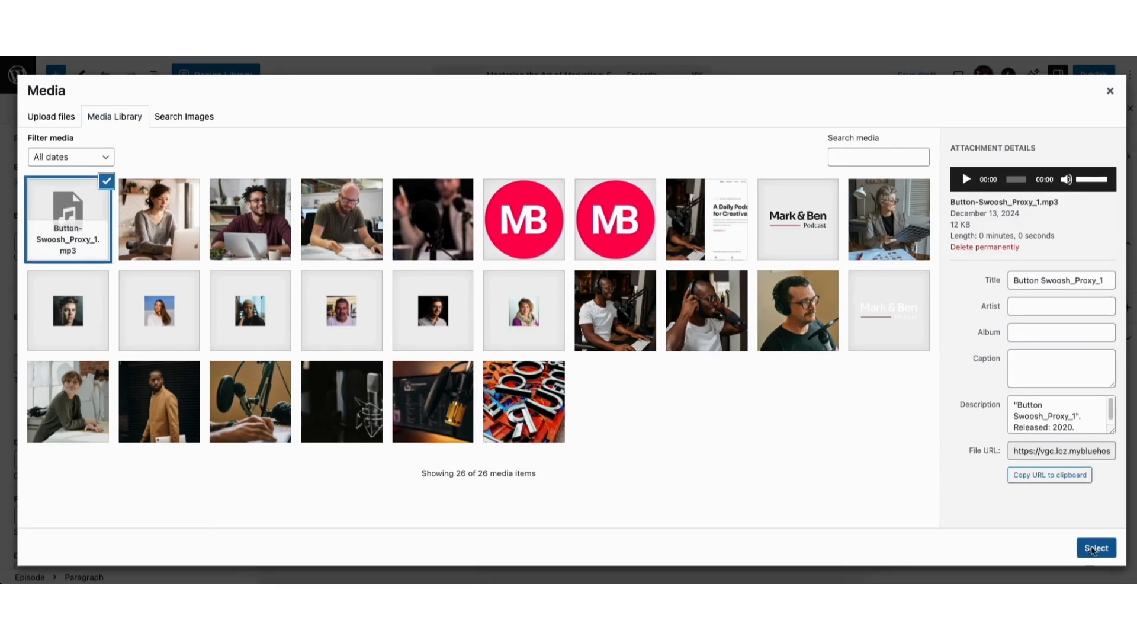
pyautogui.click(1093, 548)
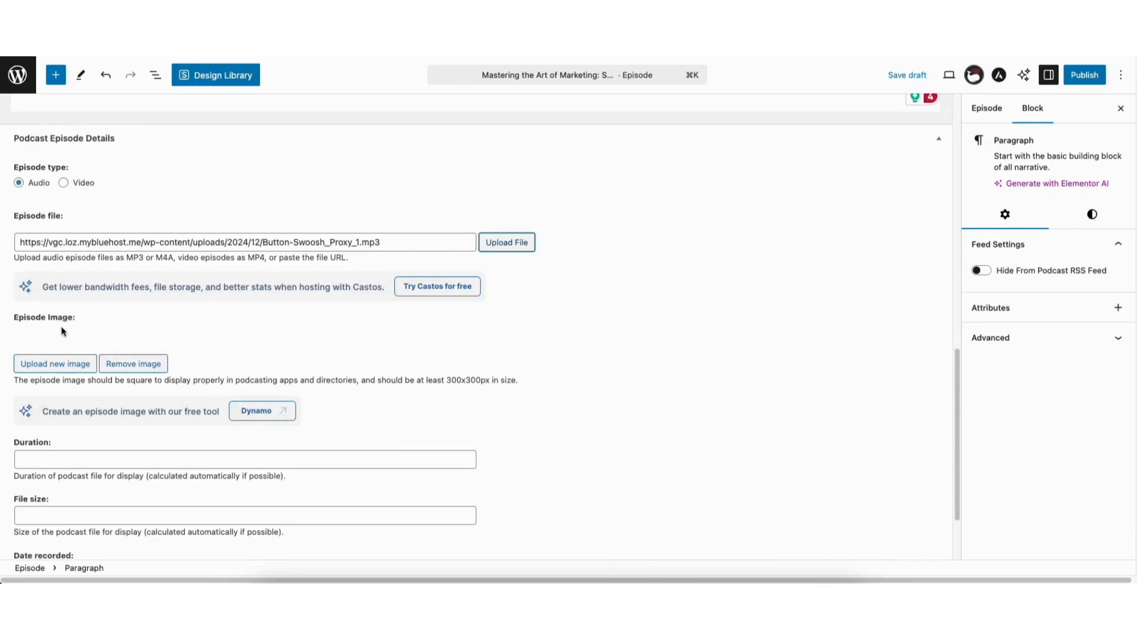
pyautogui.click(61, 363)
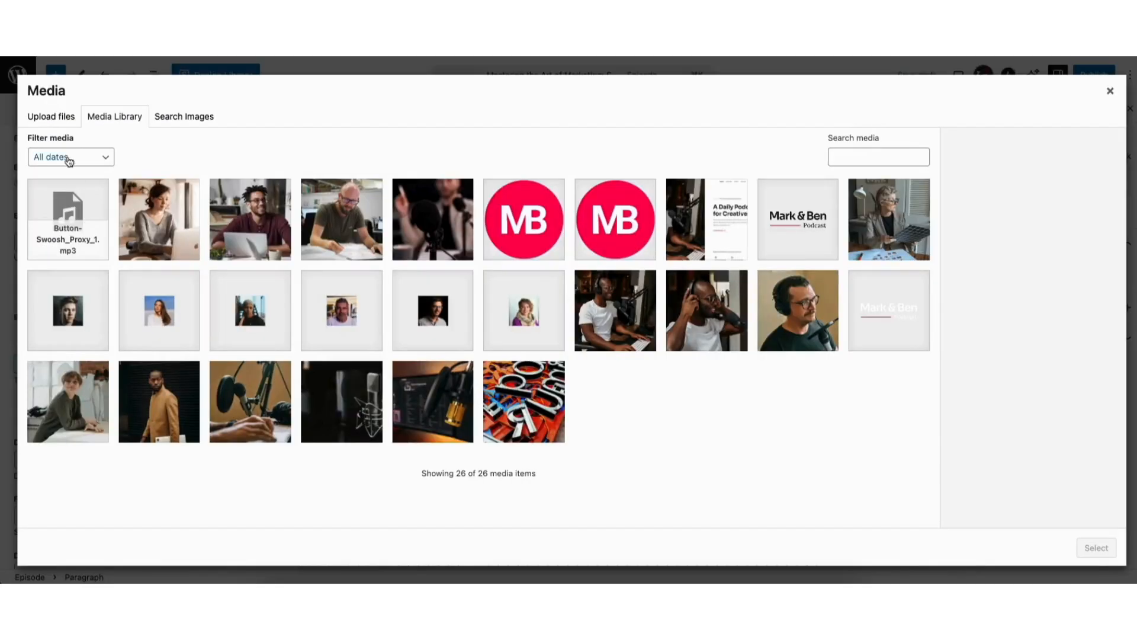
pyautogui.click(58, 121)
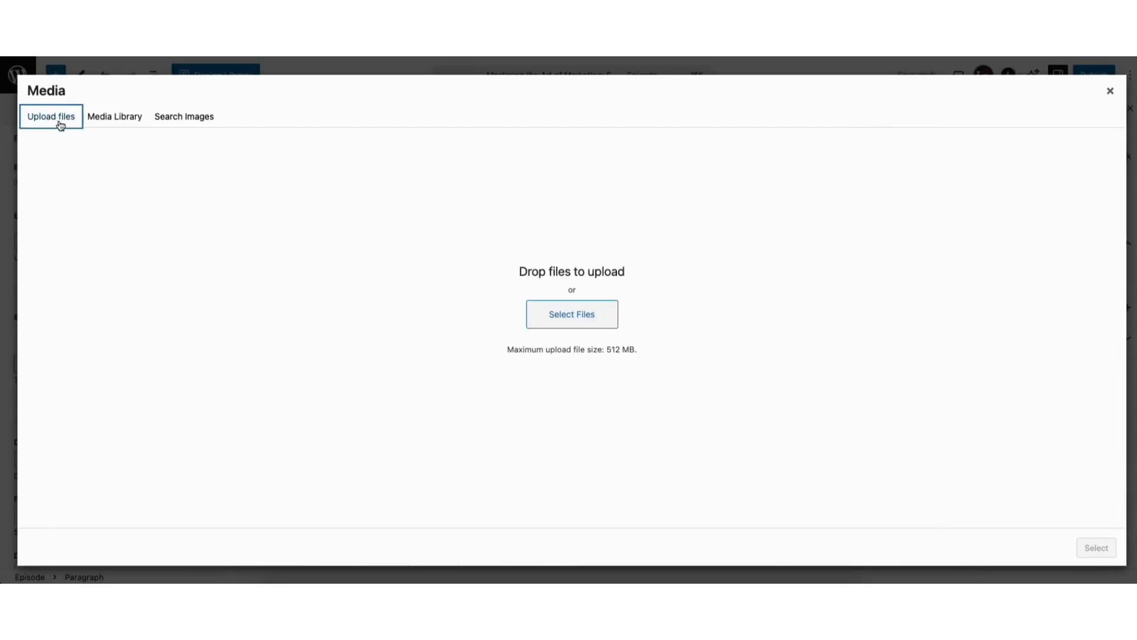
pyautogui.click(109, 122)
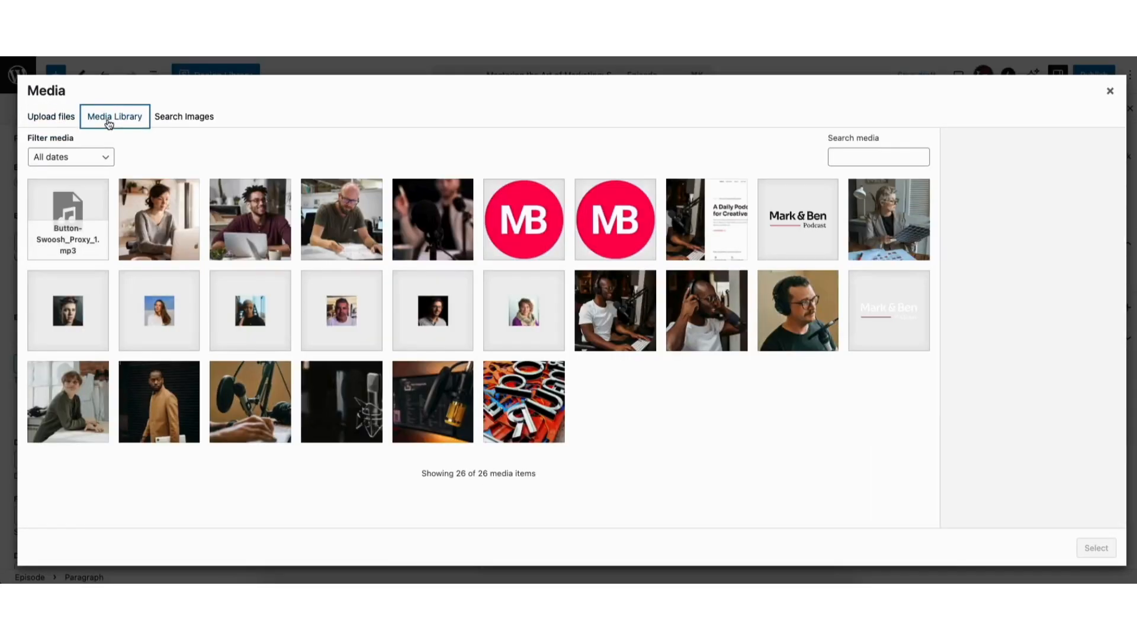
pyautogui.click(1109, 91)
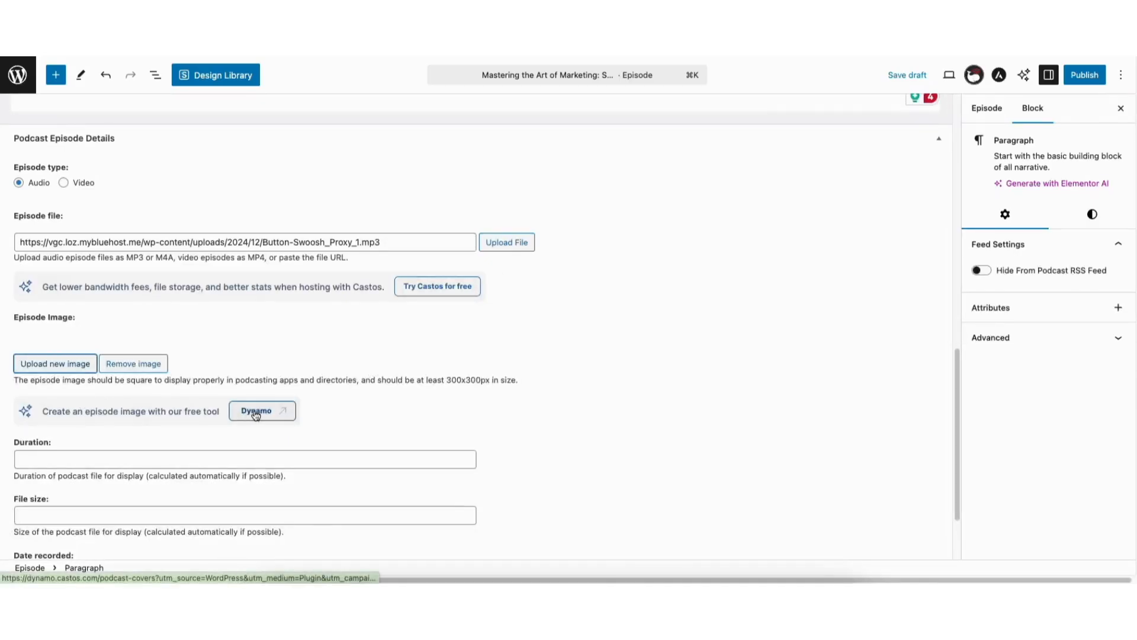
# Open the Dynamo podcast cover generator from the episode image settings
pyautogui.click(256, 413)
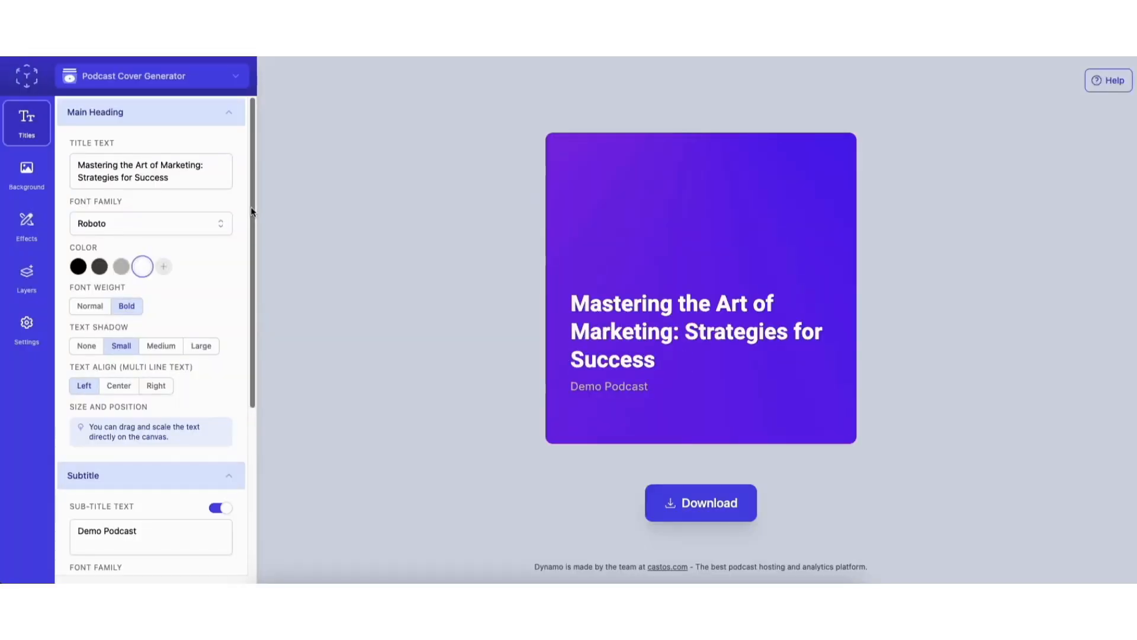
pyautogui.moveTo(251, 210); pyautogui.dragTo(233, 183)
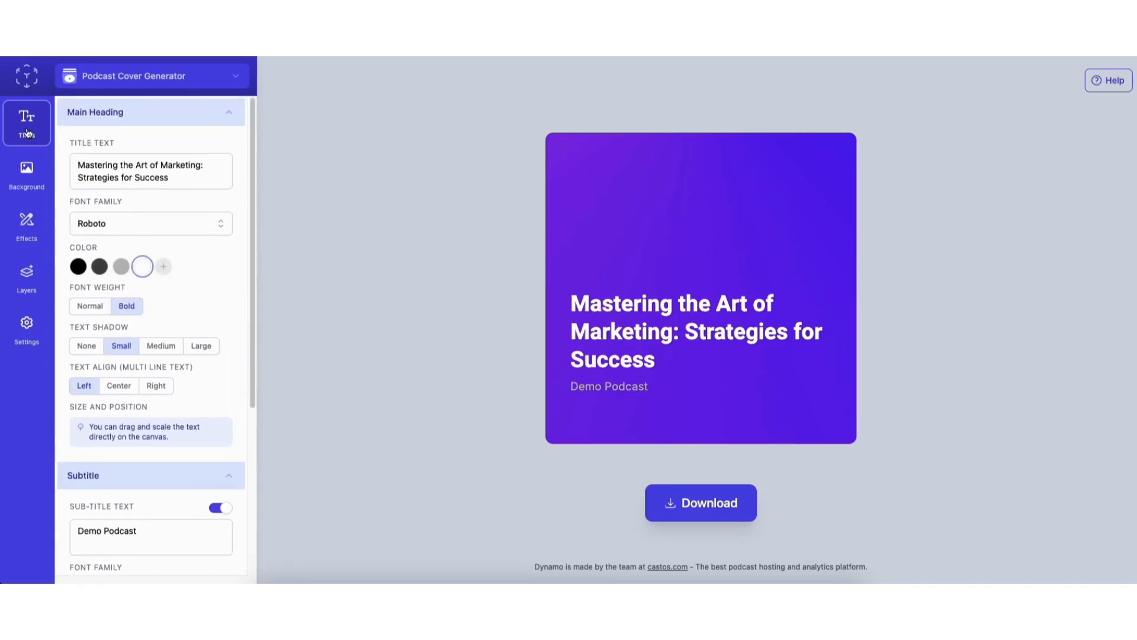
# Try a stock photo of headphones from the "audio" images as the cover's background
pyautogui.click(28, 179)
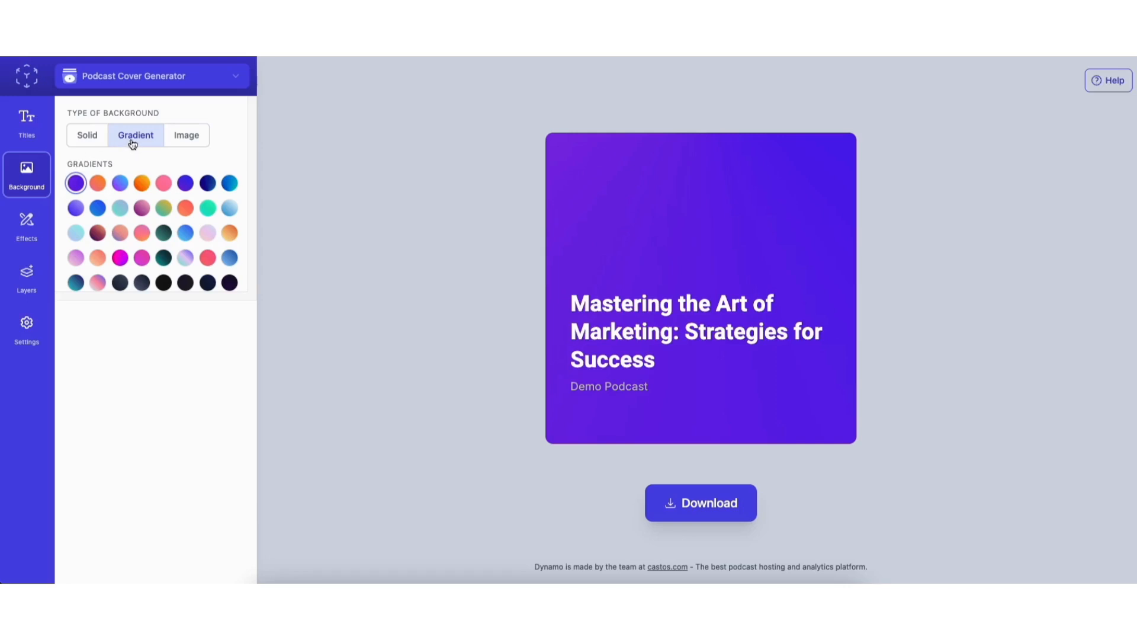
pyautogui.click(88, 140)
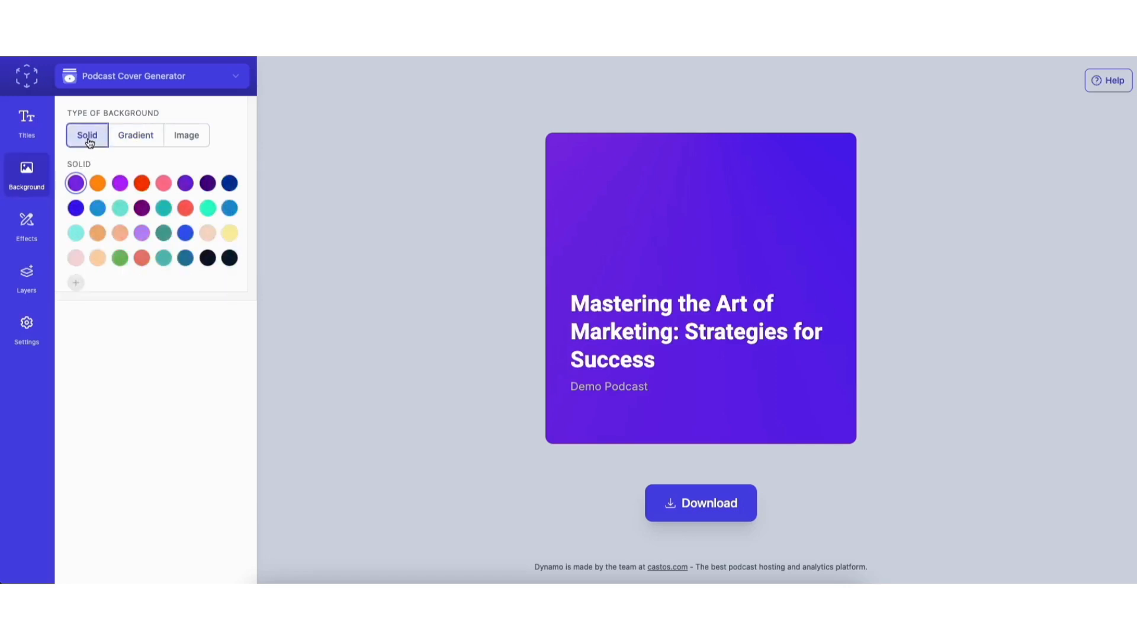
pyautogui.click(186, 136)
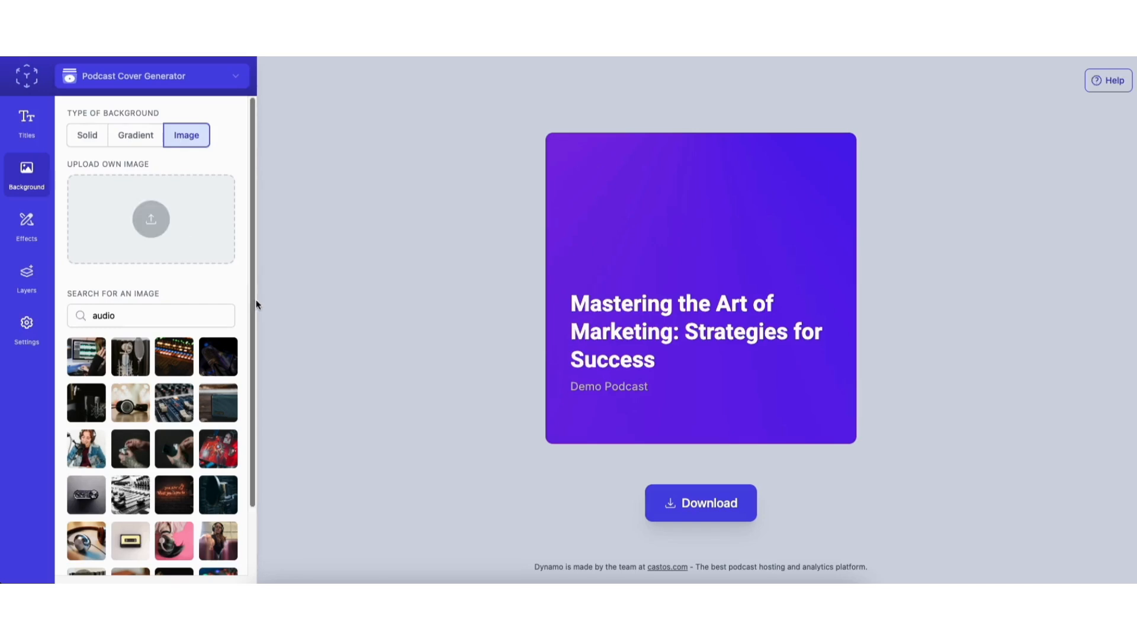
pyautogui.moveTo(252, 312); pyautogui.dragTo(252, 366)
pyautogui.click(141, 324)
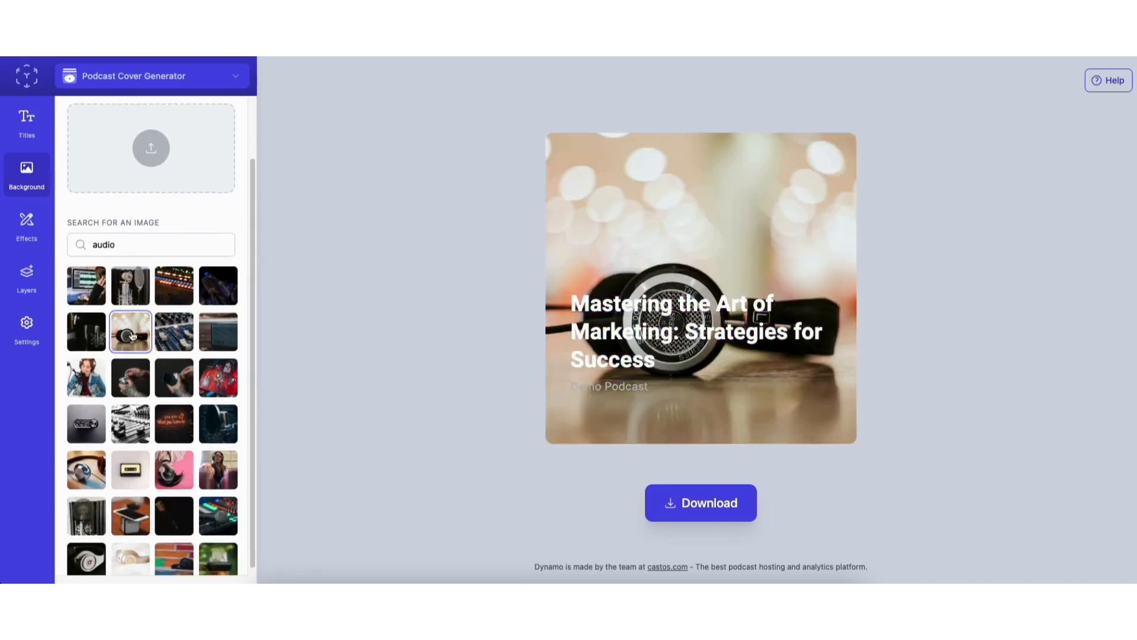
pyautogui.moveTo(251, 299); pyautogui.dragTo(251, 236)
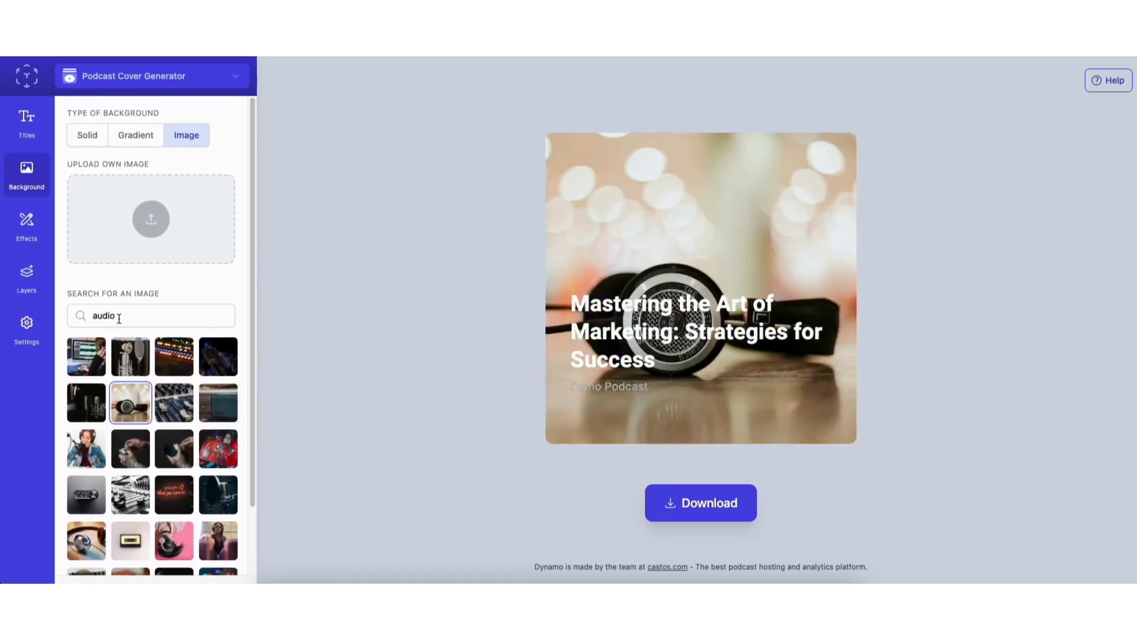
# Search the background images for "business", and set the cover's background back to the first purple-blue gradient
pyautogui.click(121, 316)
pyautogui.moveTo(121, 315); pyautogui.dragTo(92, 315)
pyautogui.write('business')
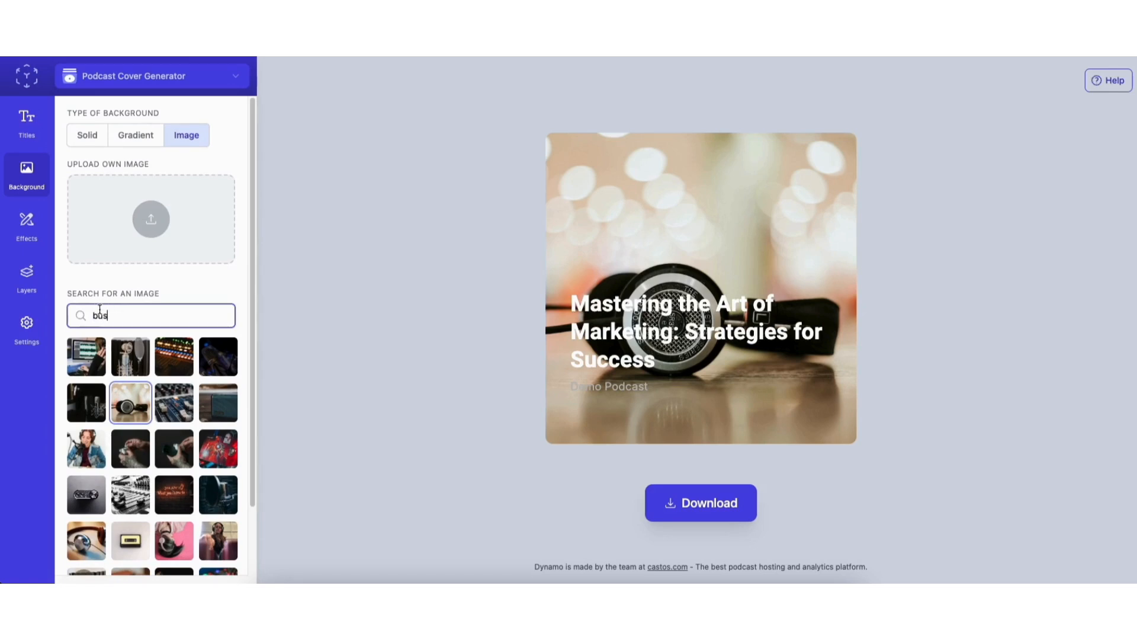
pyautogui.click(125, 138)
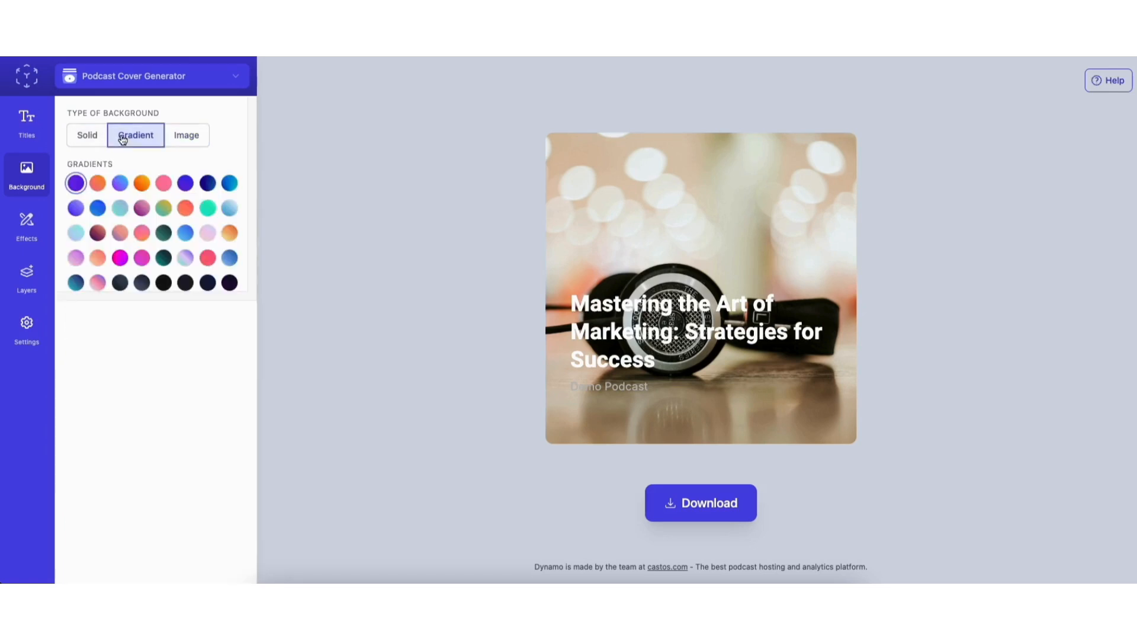
pyautogui.click(76, 183)
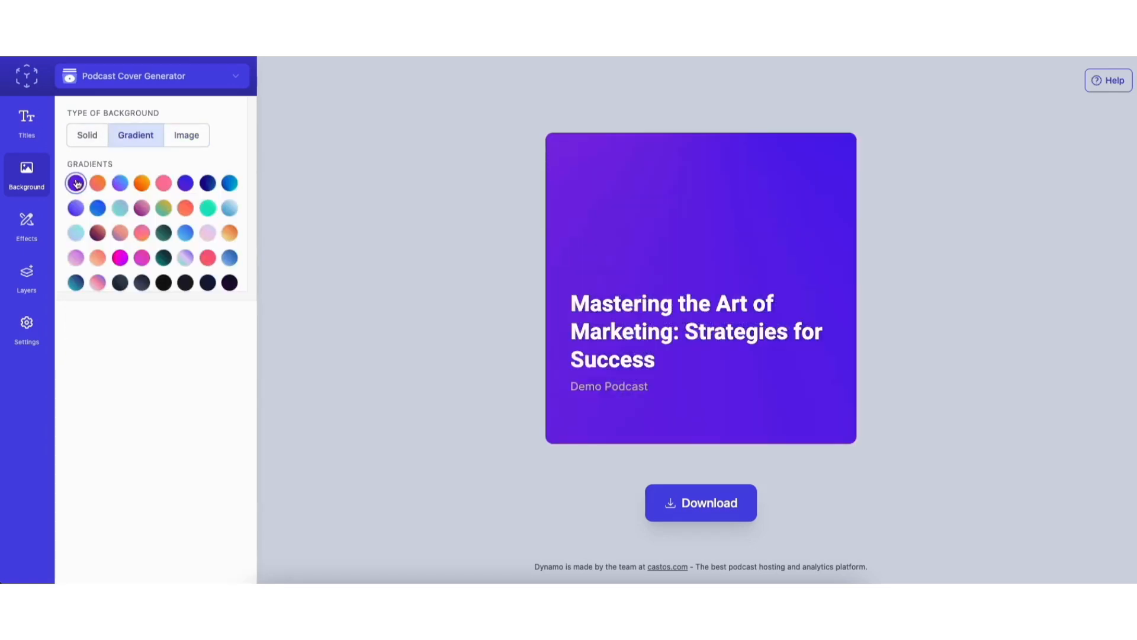
pyautogui.click(25, 228)
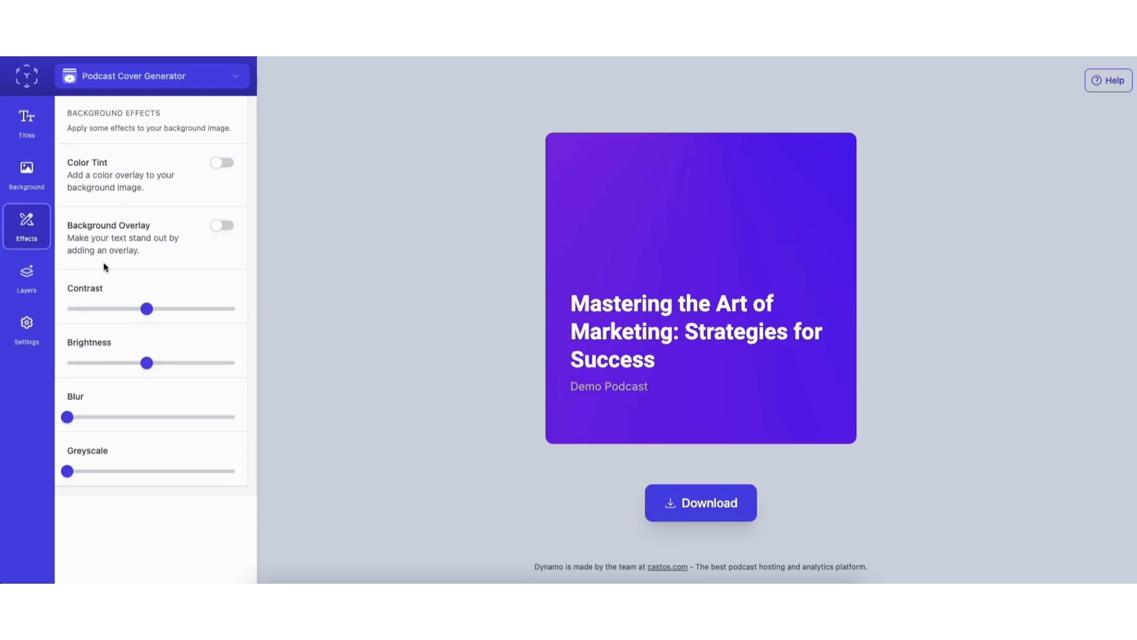
pyautogui.click(33, 285)
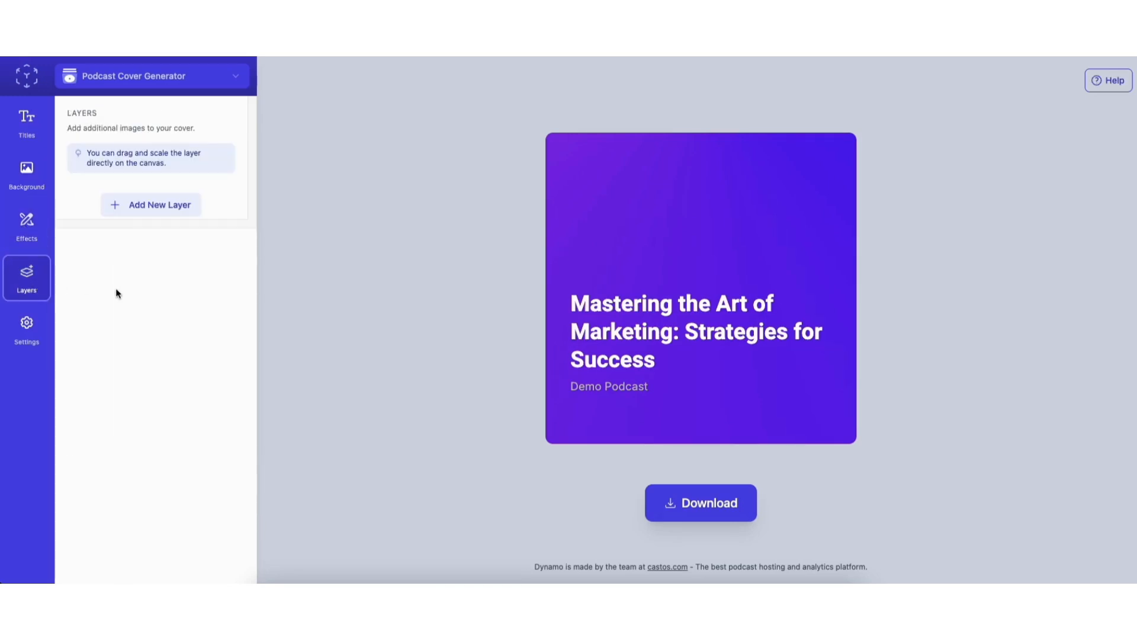
pyautogui.click(33, 329)
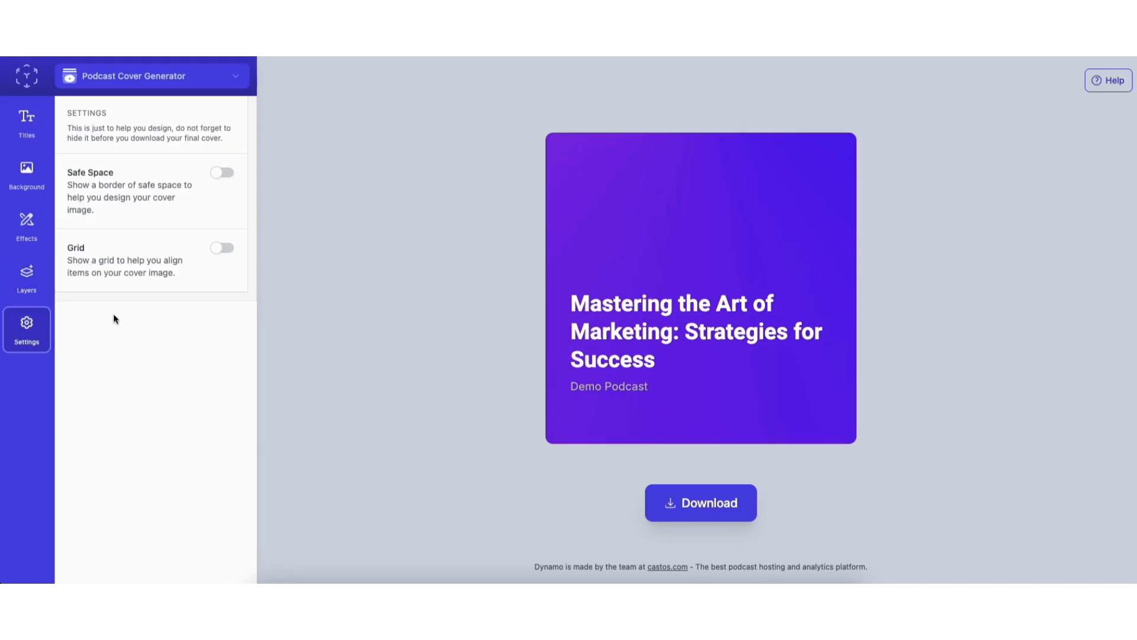
# Download the generated cover, return to the WordPress episode editor, and upload and select the cover as the episode image
pyautogui.click(671, 504)
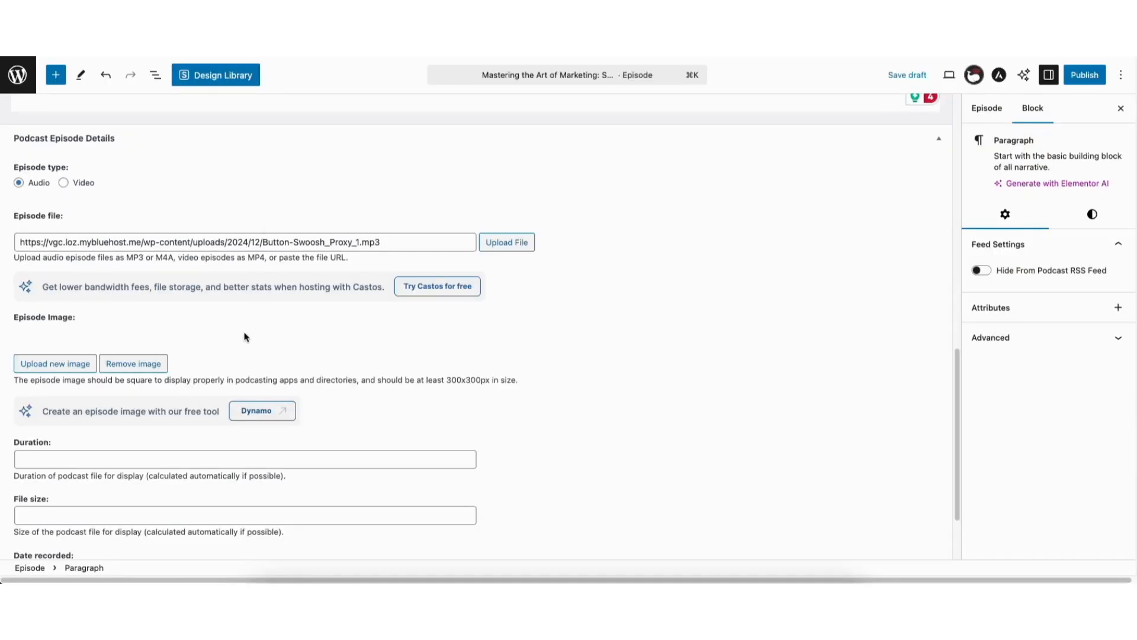
pyautogui.click(74, 363)
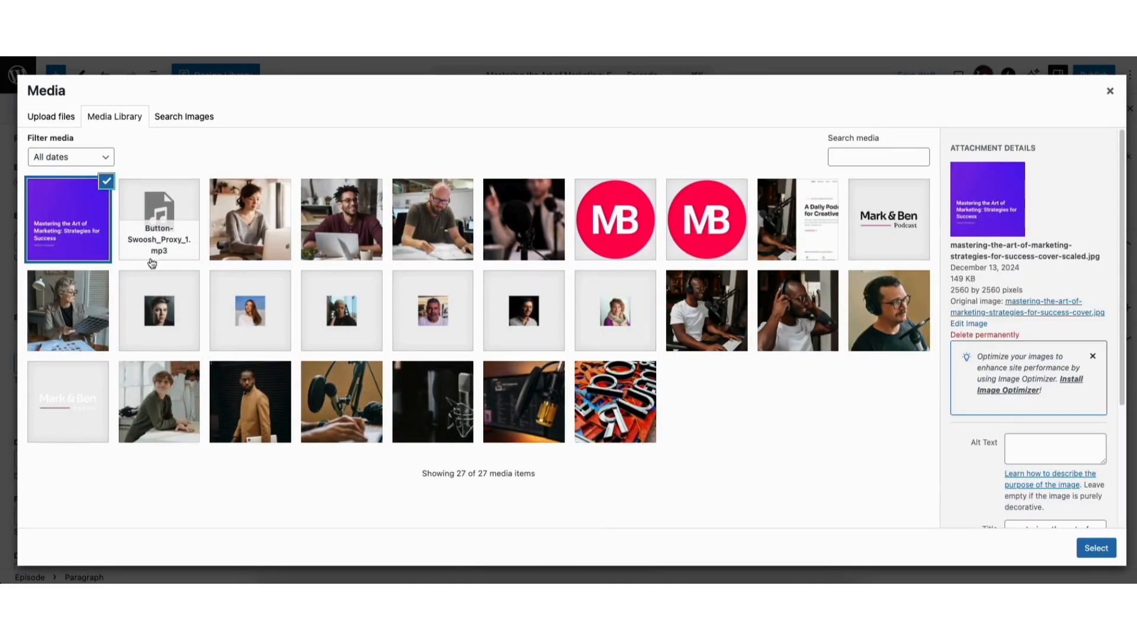
pyautogui.click(1096, 548)
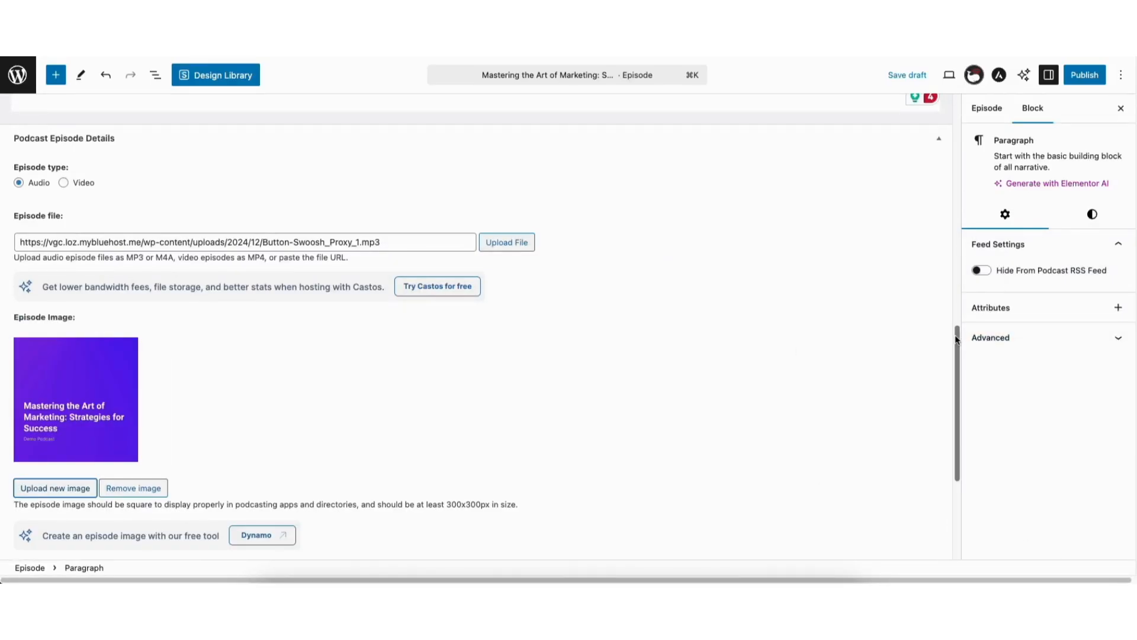
# Set the episode's duration to 1:34, its file size to 30kb and its recording date to 13 December, 2024
pyautogui.scroll(-2, 953, 358)
pyautogui.scroll(-5, 953, 358)
pyautogui.click(123, 359)
pyautogui.write('1:34')
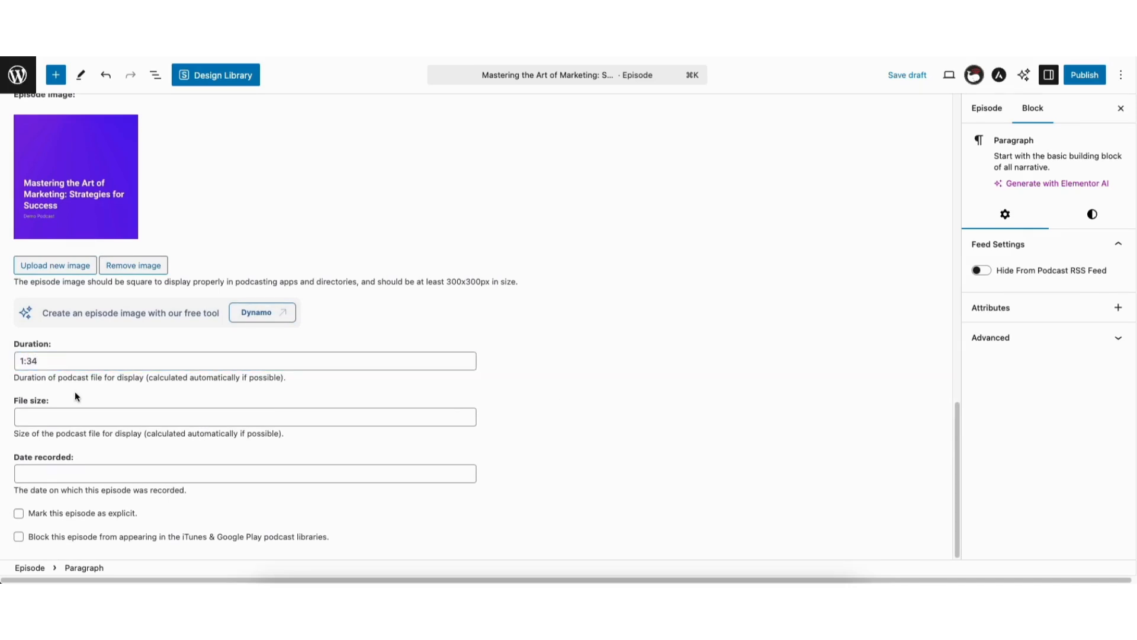
pyautogui.click(56, 414)
pyautogui.write('30kb')
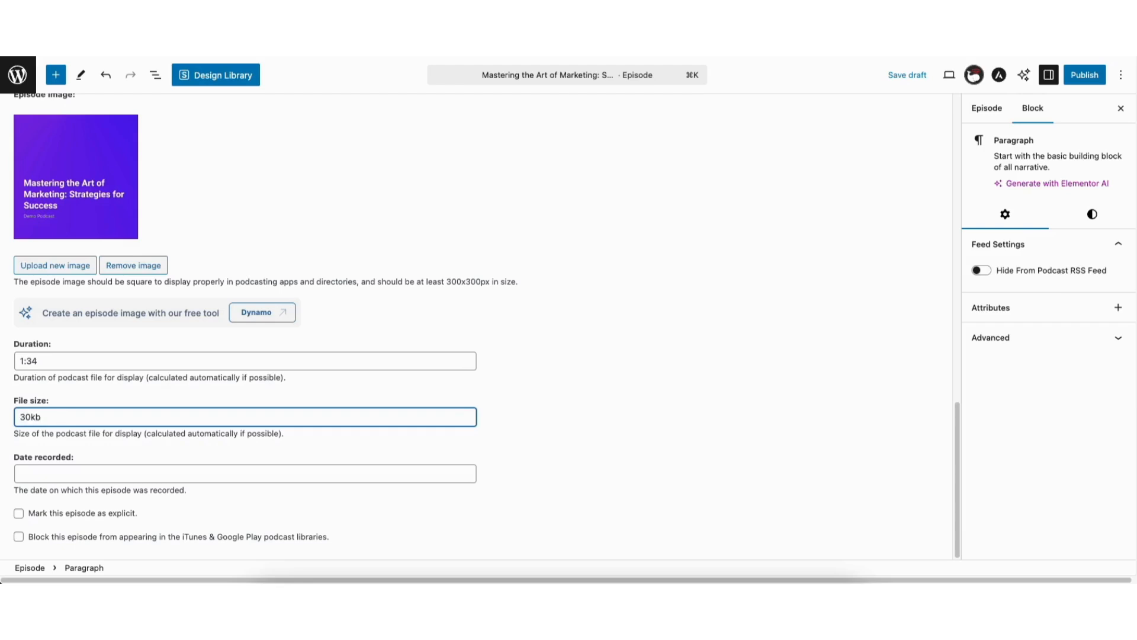
pyautogui.click(50, 472)
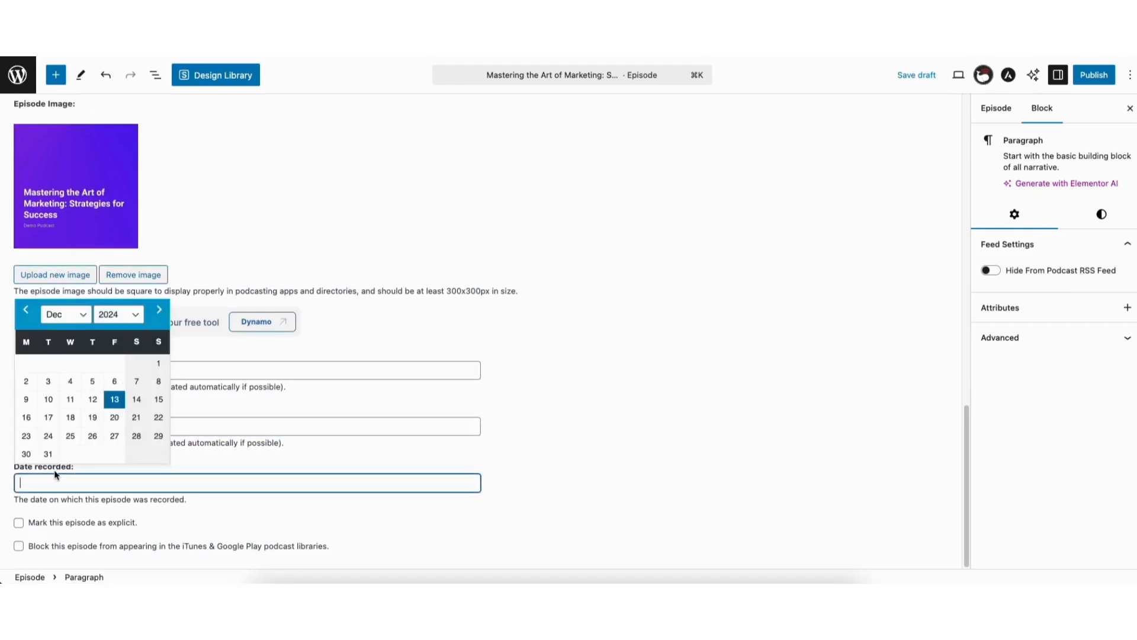
pyautogui.click(116, 399)
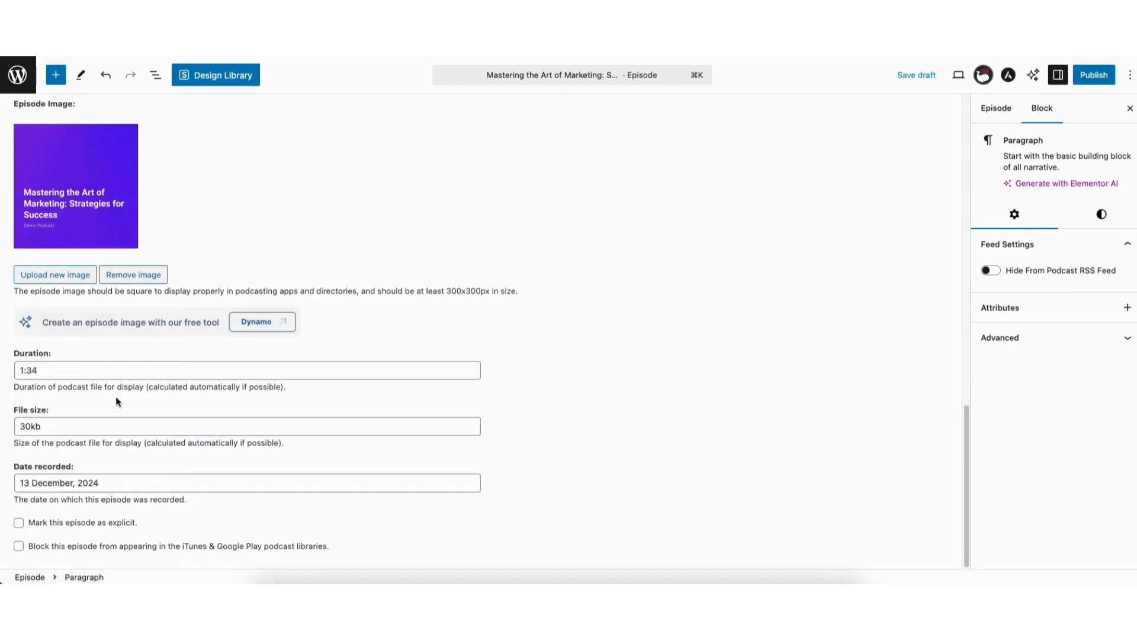
pyautogui.click(20, 523)
pyautogui.click(19, 547)
# Add the tags "marketing" and "small business" to the episode
pyautogui.click(994, 110)
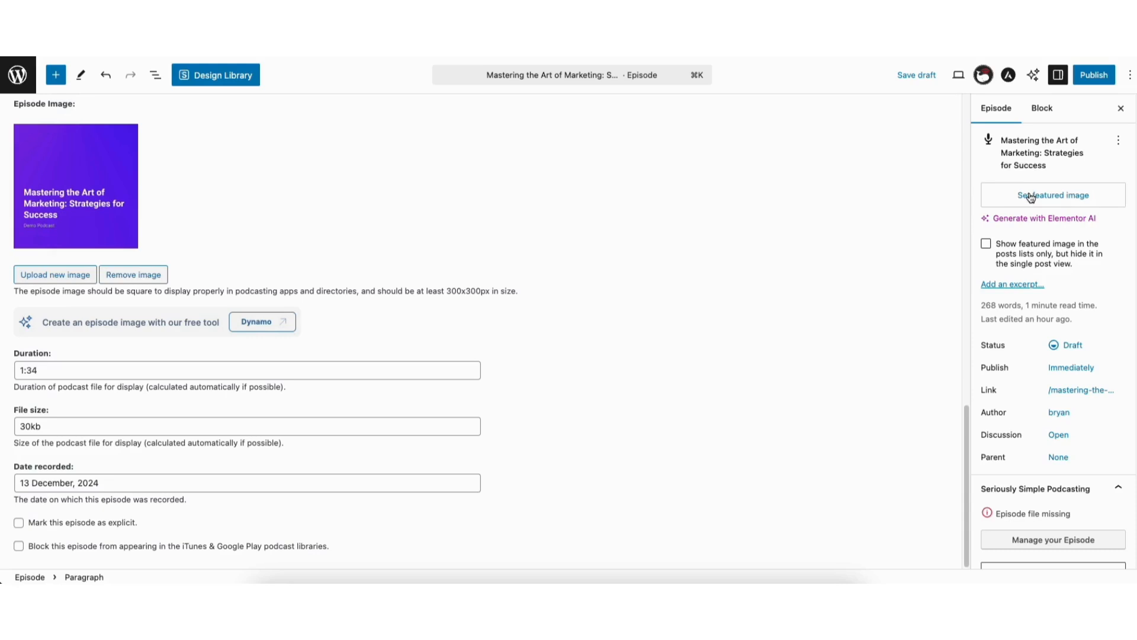
pyautogui.scroll(-3, 1134, 258)
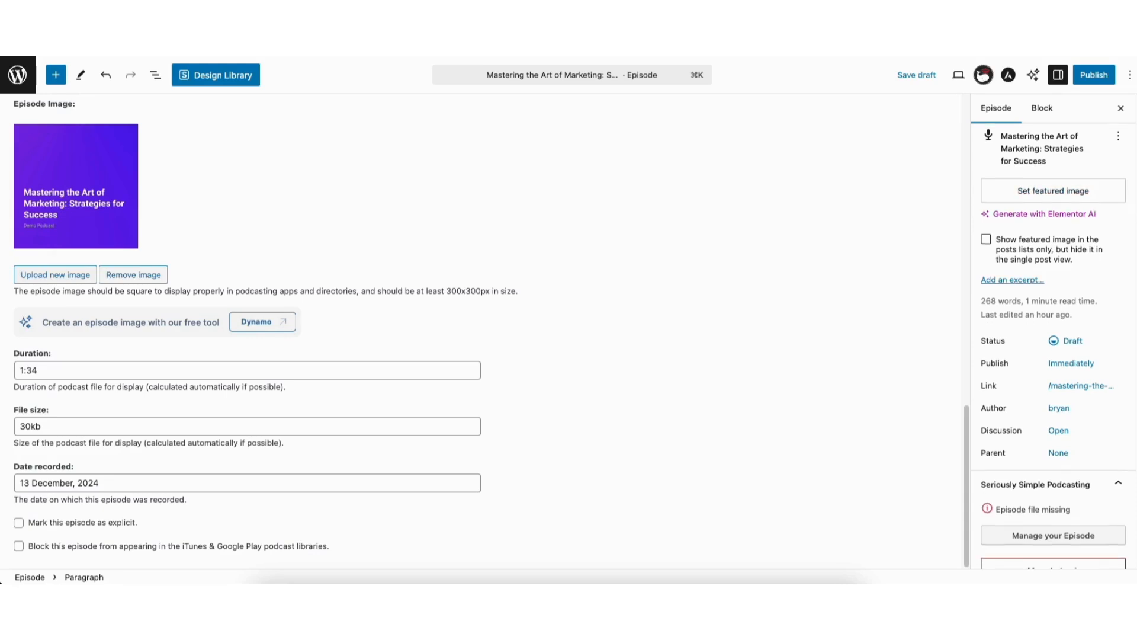
pyautogui.scroll(-5, 1131, 375)
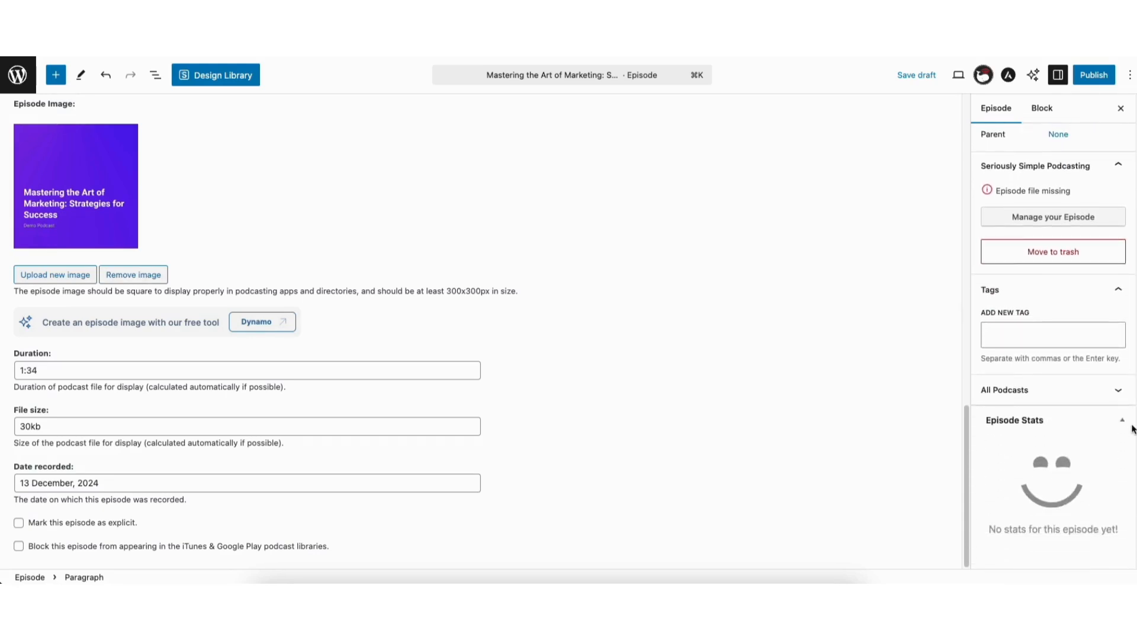
pyautogui.click(1012, 333)
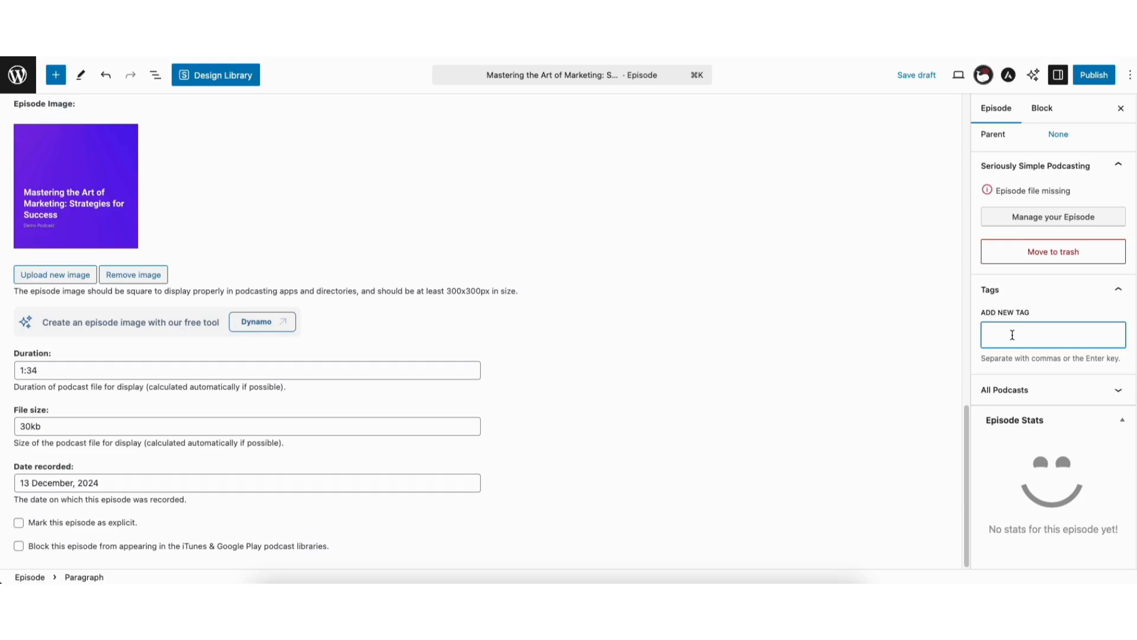
pyautogui.write('marketing')
pyautogui.press('Return')
pyautogui.write('small business')
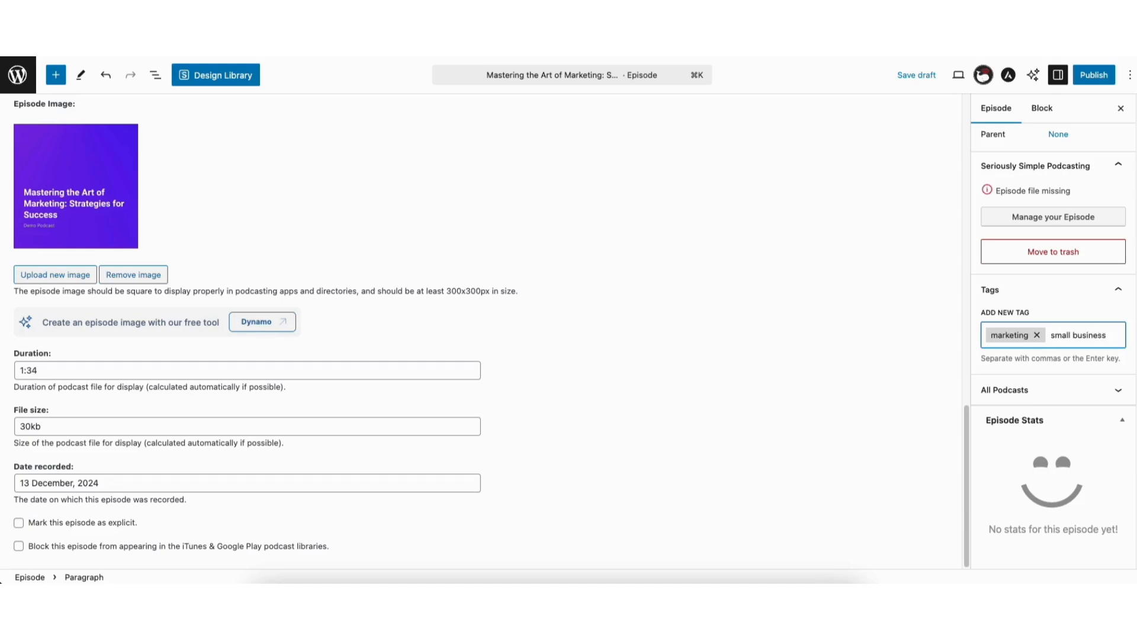
pyautogui.press('Return')
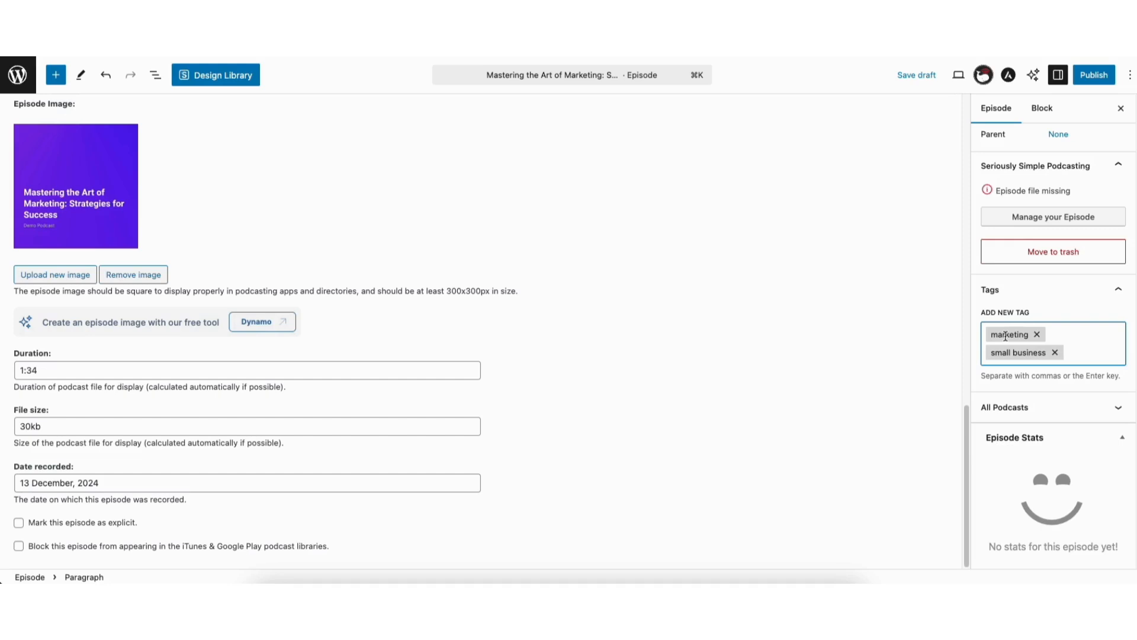
# Examine the episode's podcast assignment and the form for adding a new podcast, including its parent podcast choice
pyautogui.scroll(-1, 1031, 379)
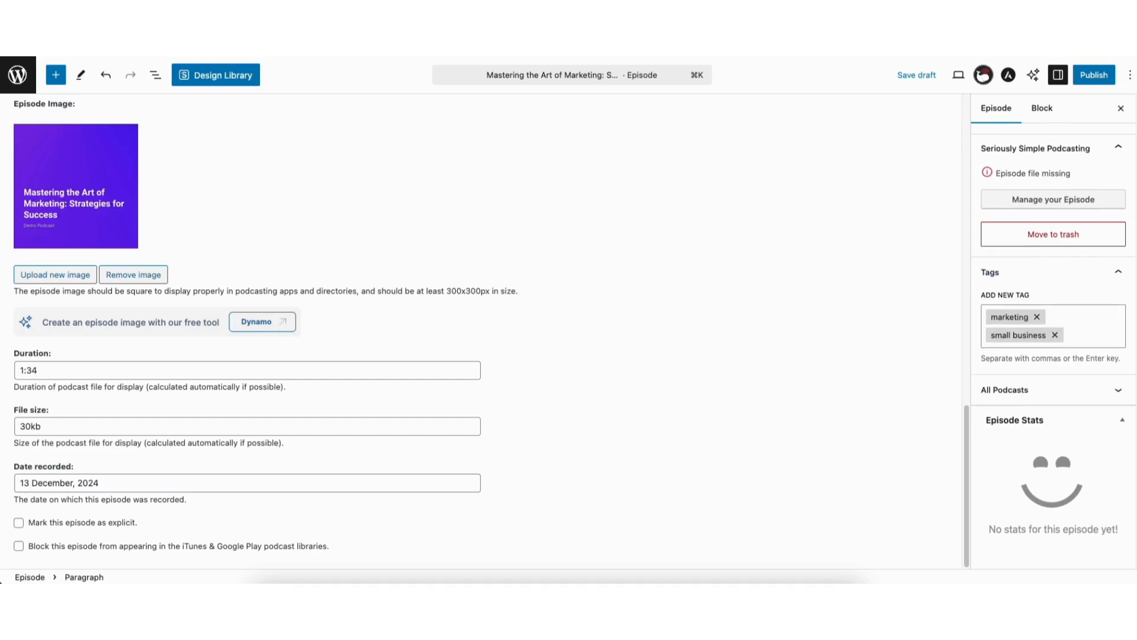
pyautogui.click(1031, 391)
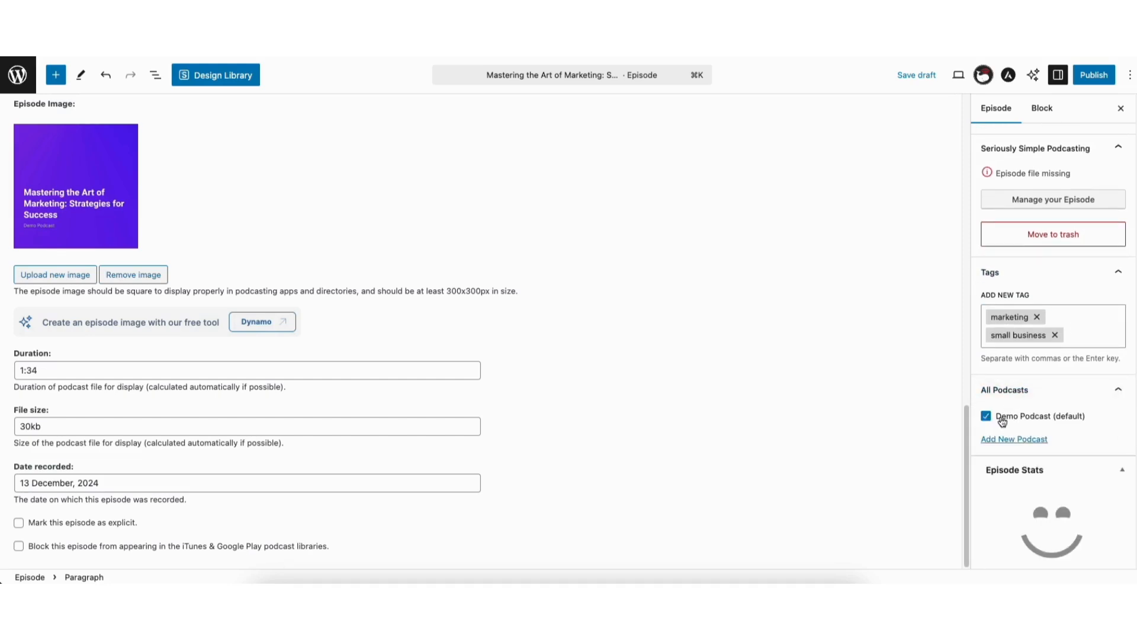
pyautogui.click(1000, 441)
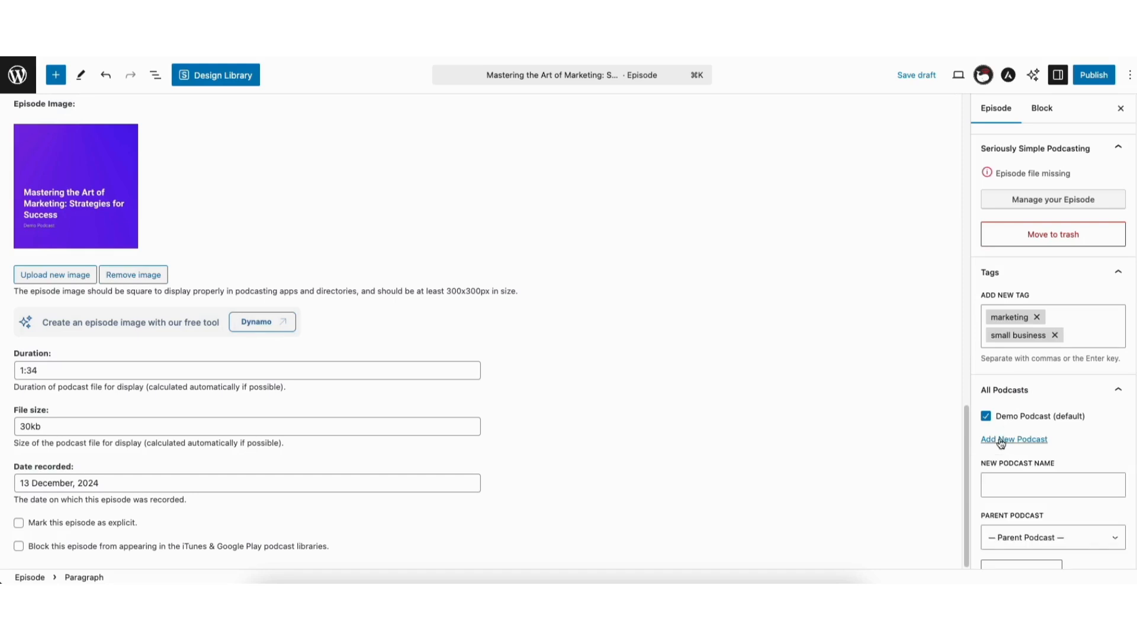
pyautogui.scroll(-3, 1121, 441)
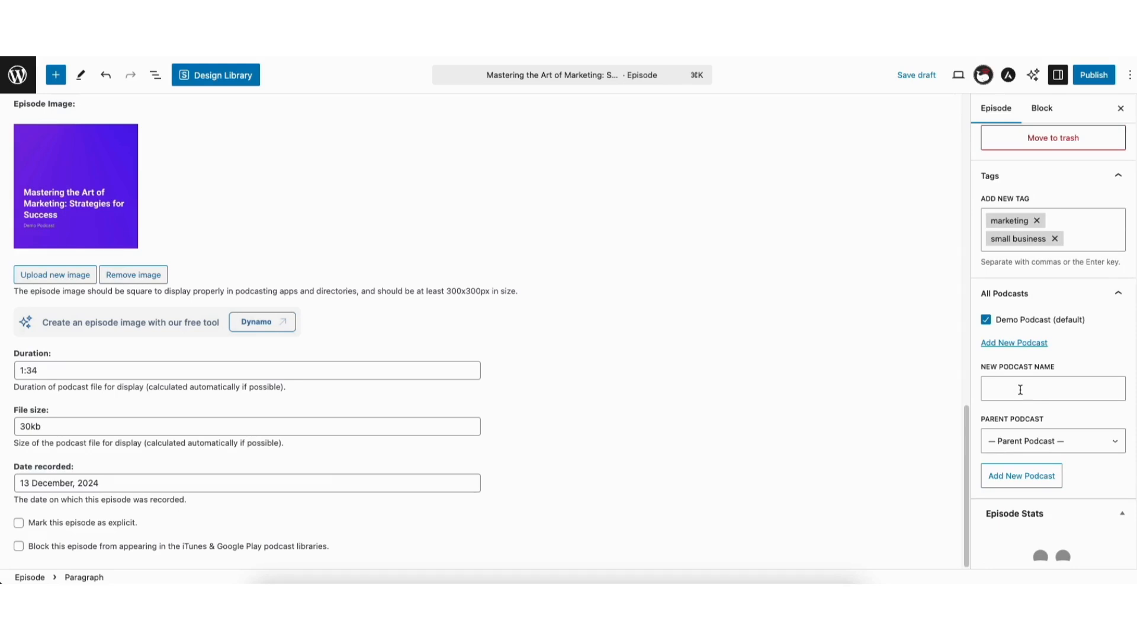
pyautogui.click(1016, 442)
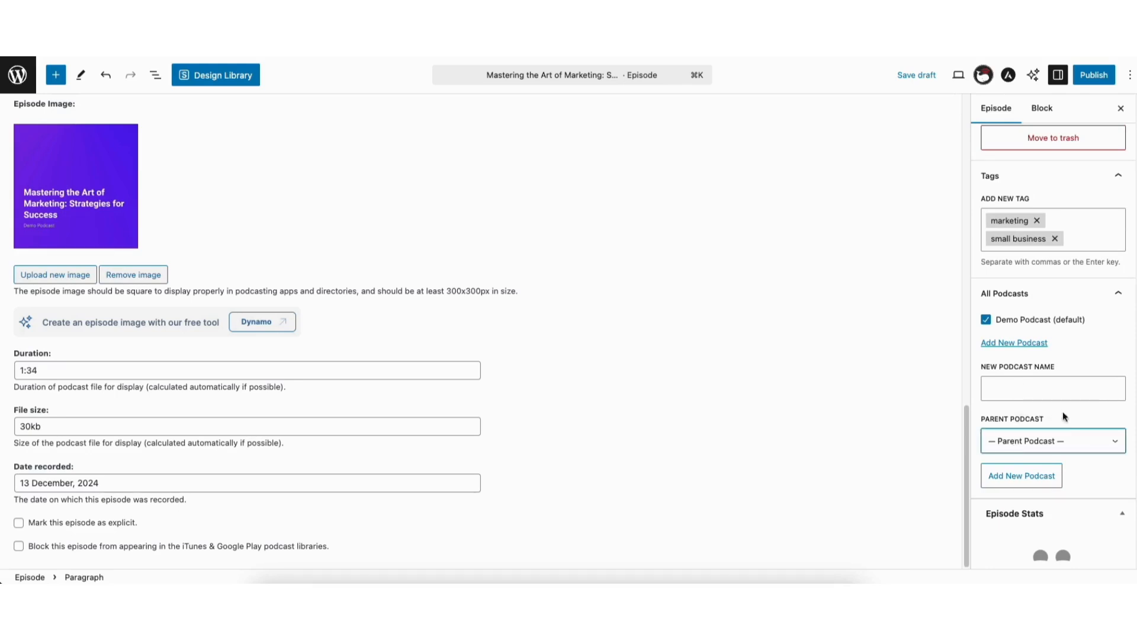
# Review the episode's publish date and time options, publish it immediately, and open the live episode page
pyautogui.scroll(-3, 1016, 421)
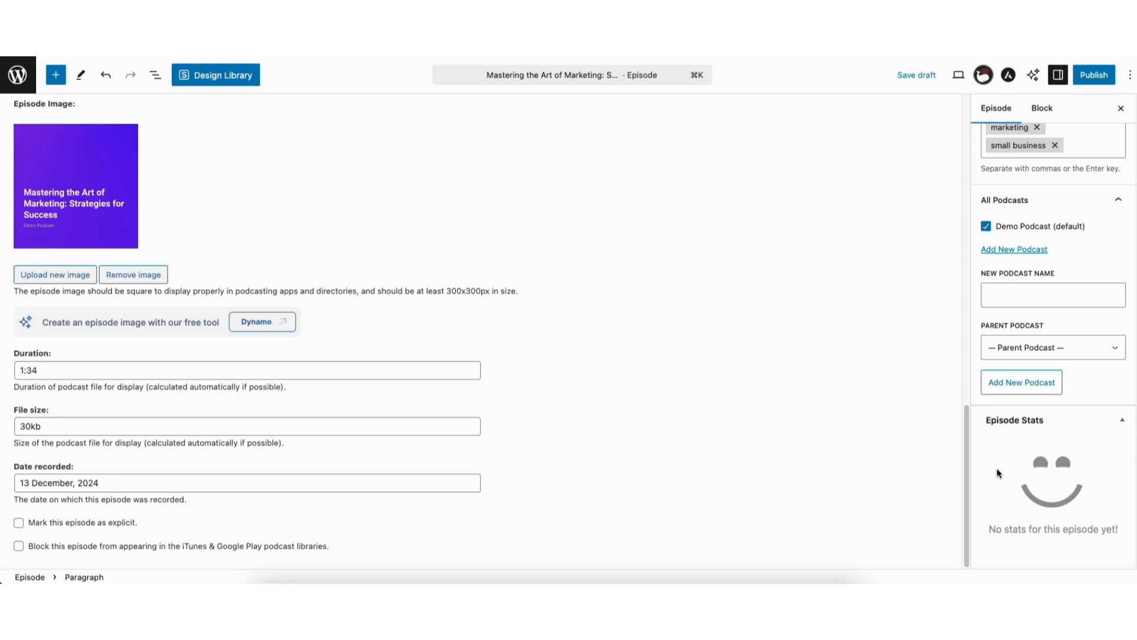
pyautogui.scroll(15, 999, 473)
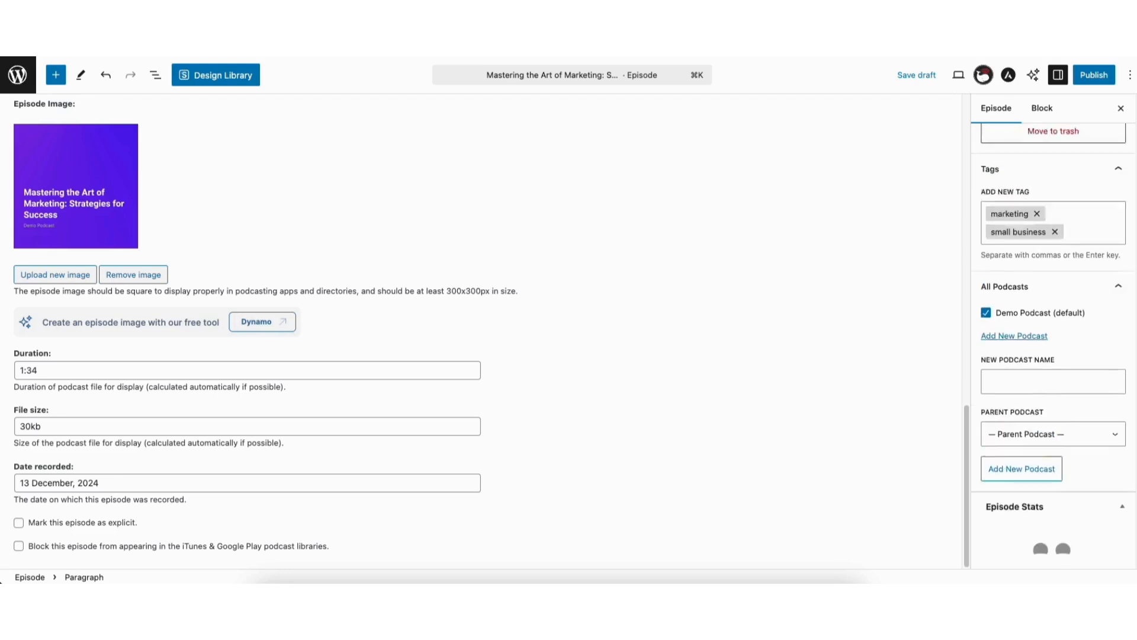
pyautogui.click(1087, 82)
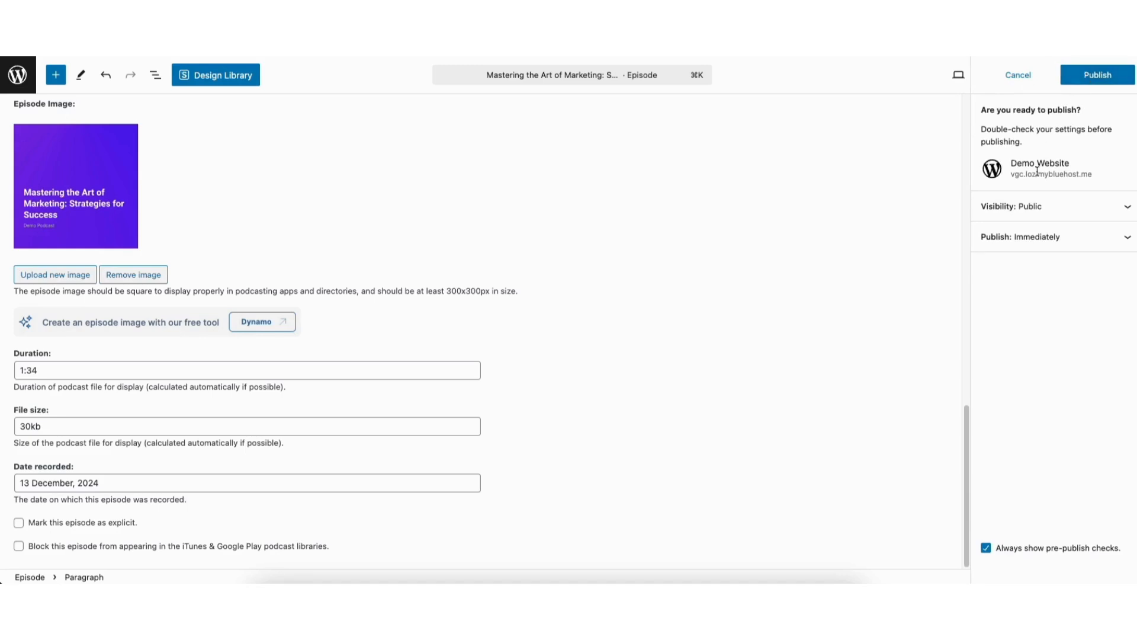
pyautogui.click(1033, 241)
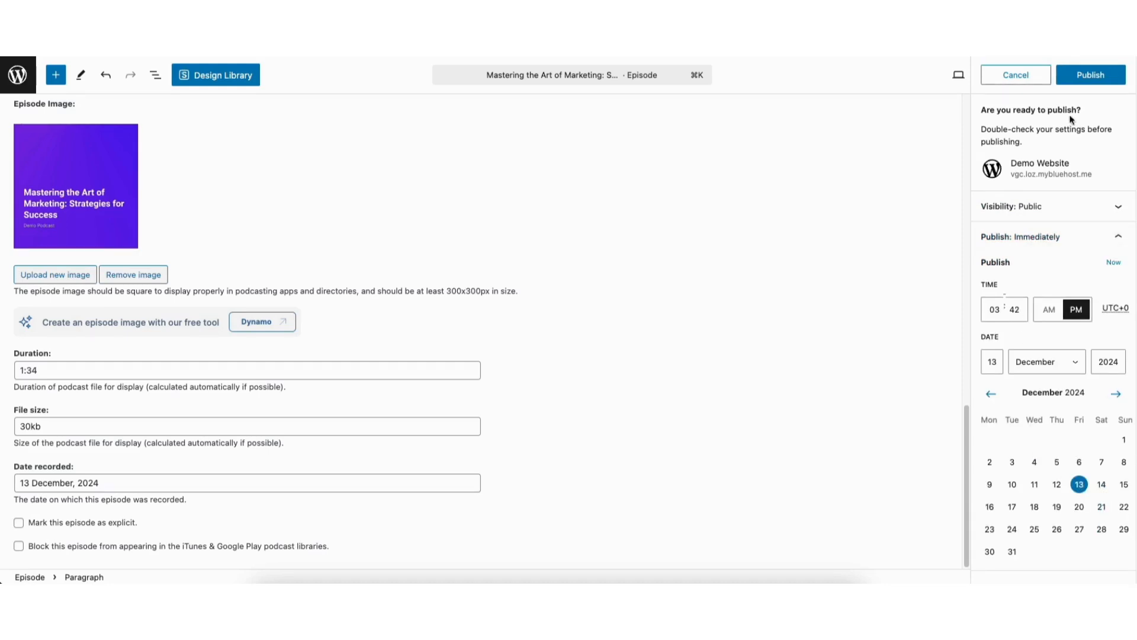
pyautogui.click(1079, 76)
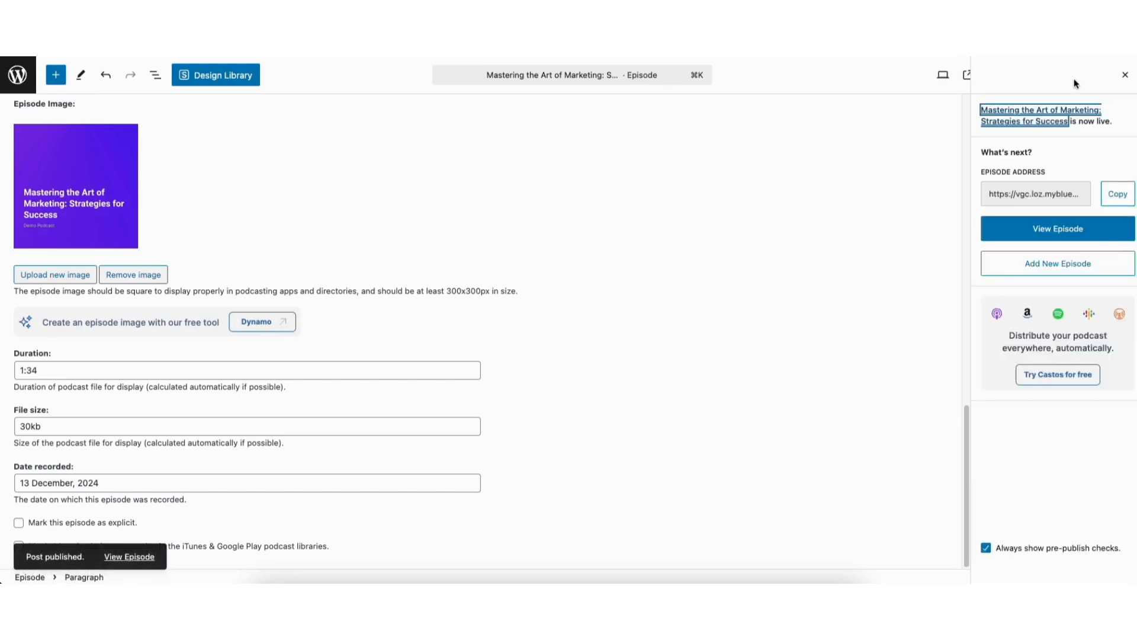
pyautogui.click(1043, 234)
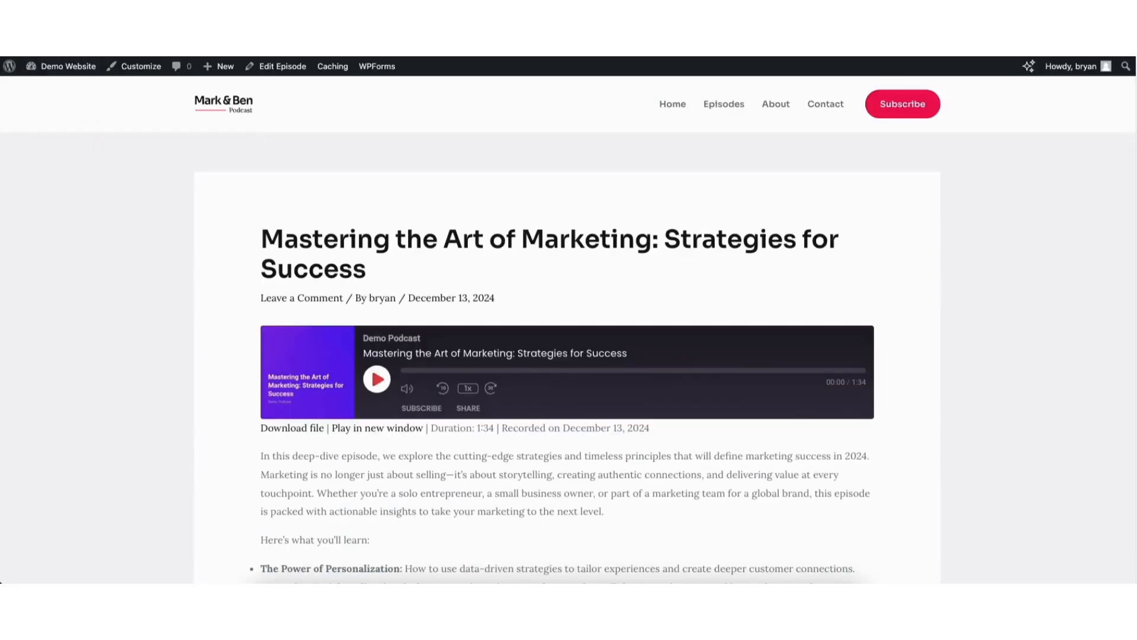
pyautogui.moveTo(1134, 120); pyautogui.dragTo(1060, 101)
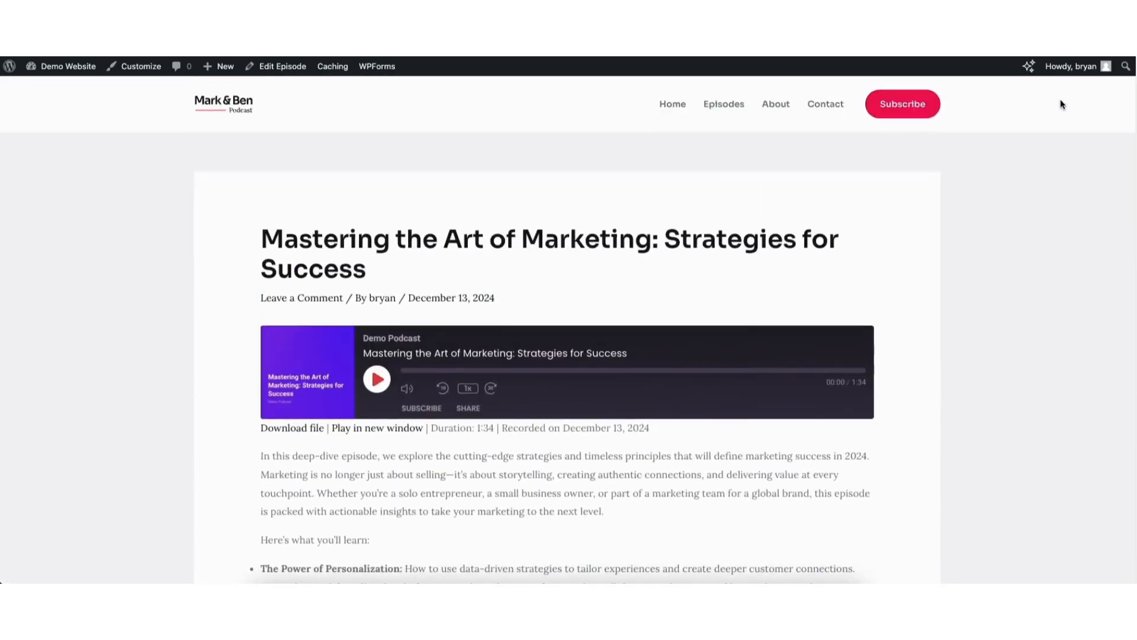
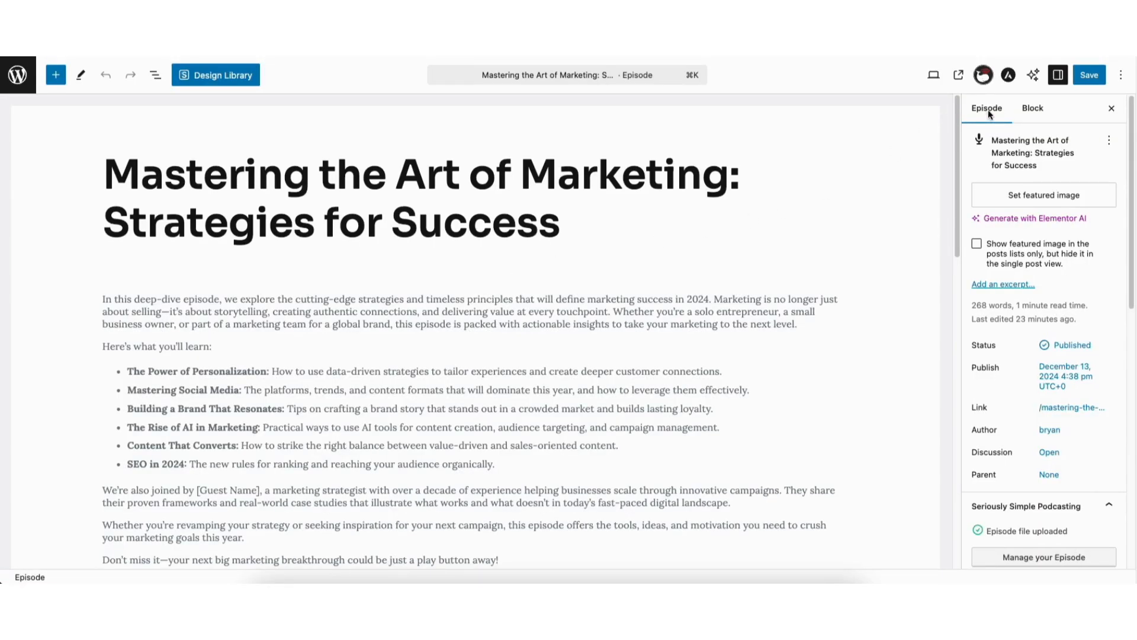
# Review the episode's embed code section and select the whole embed code
pyautogui.moveTo(1128, 190); pyautogui.dragTo(1129, 451)
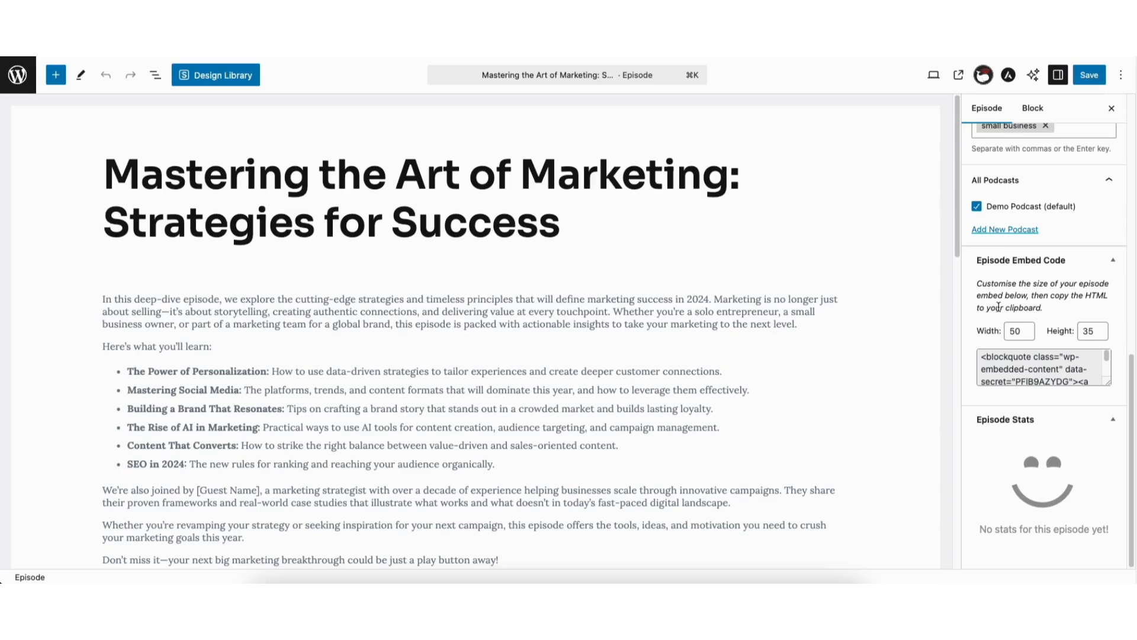
pyautogui.click(998, 359)
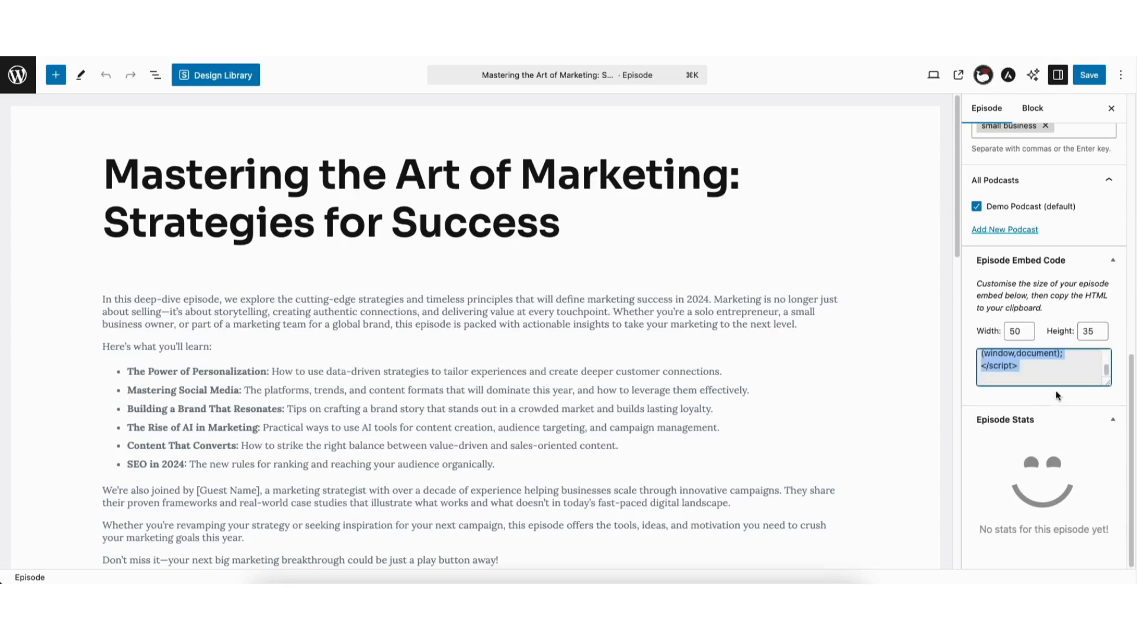
pyautogui.click(1052, 400)
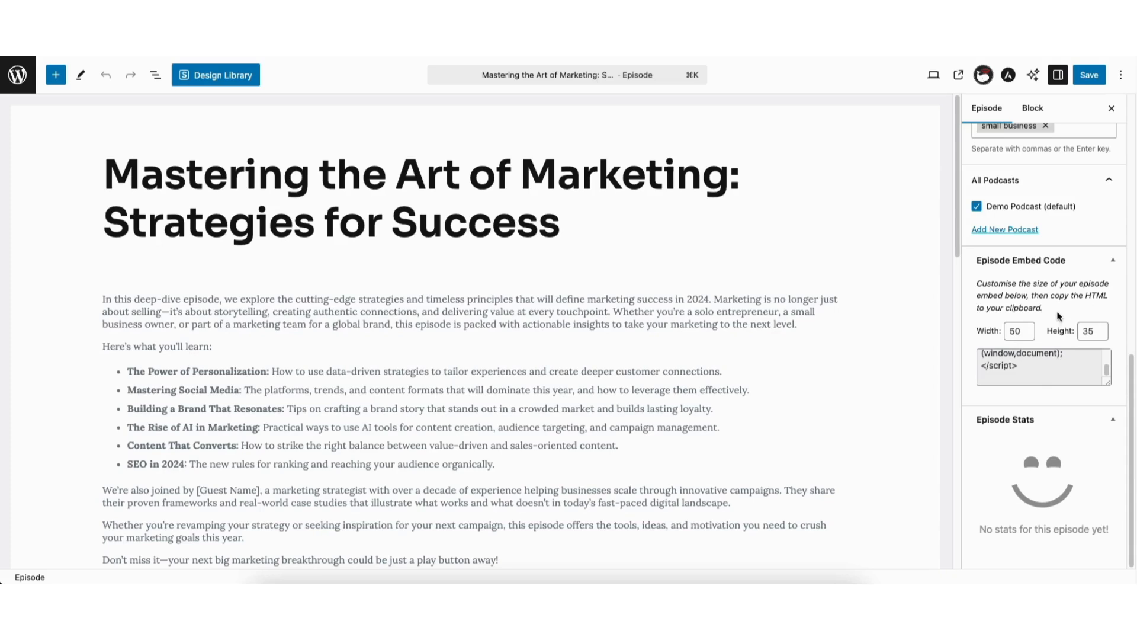
# Leave the episode editor and open the site's Episodes page for editing with Elementor
pyautogui.click(17, 77)
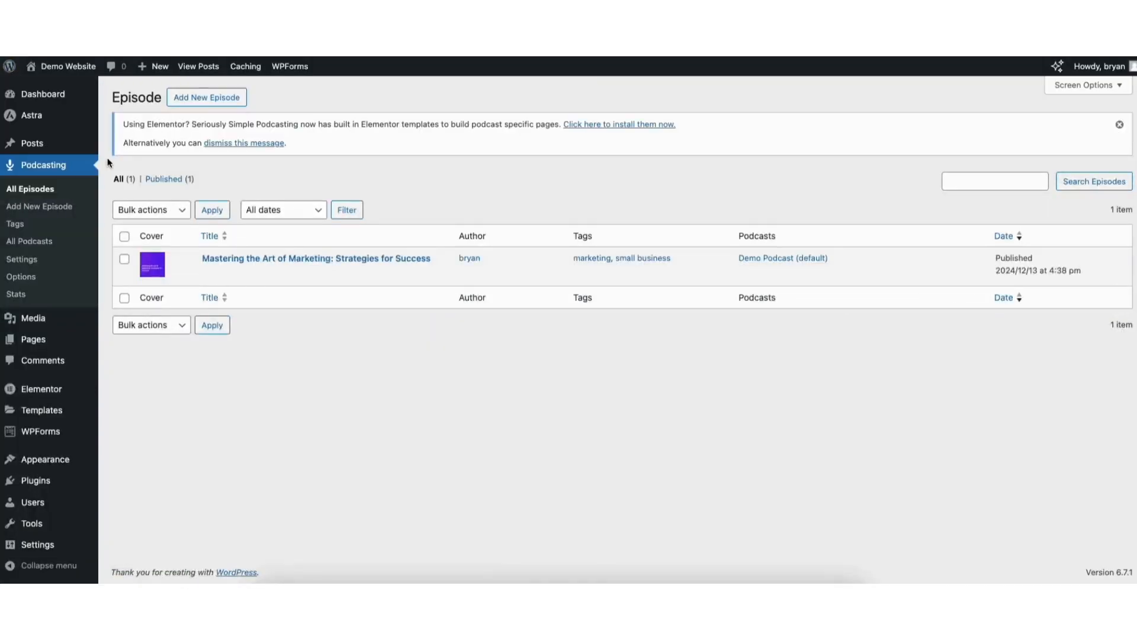
pyautogui.click(33, 338)
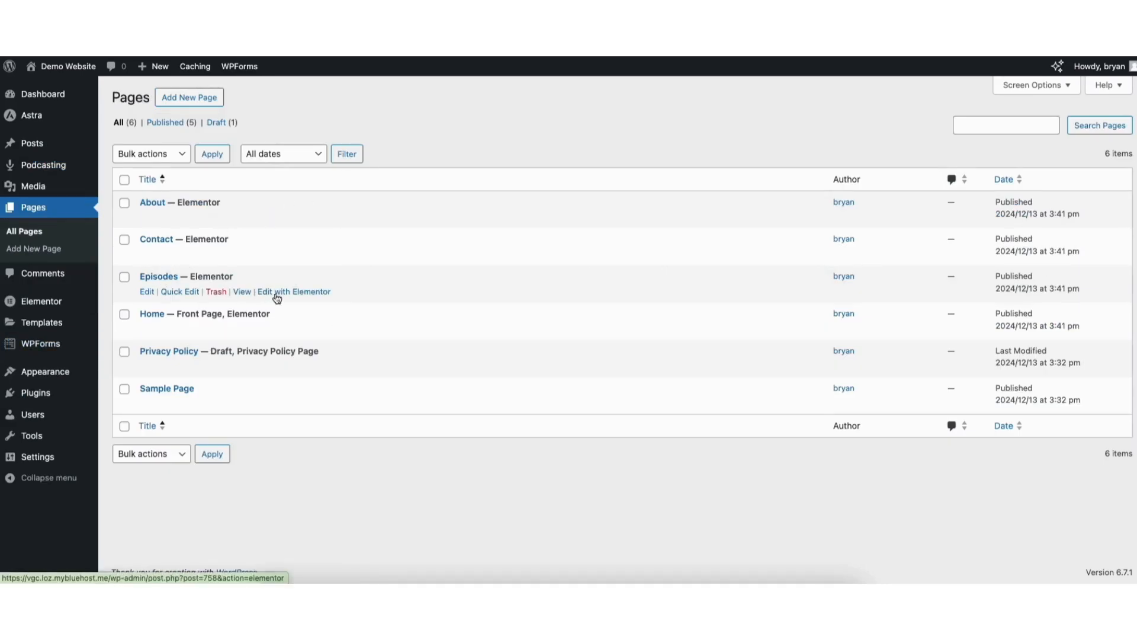
pyautogui.click(299, 293)
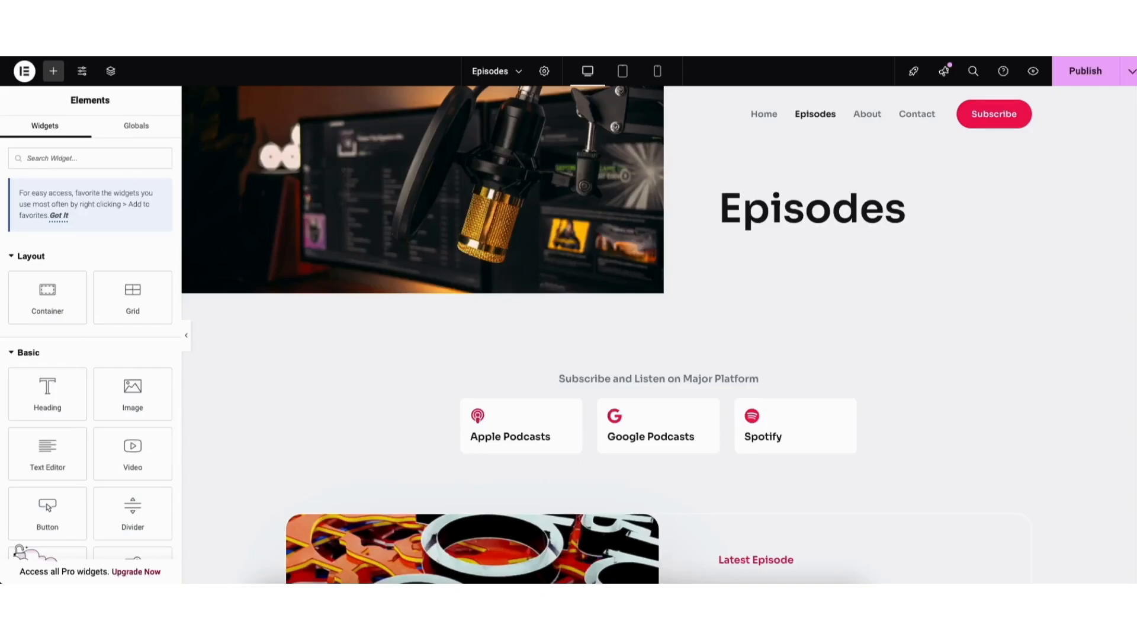
# Find the Shortcode widget and place it above the All Episodes heading on the Episodes page
pyautogui.scroll(-10, 1055, 173)
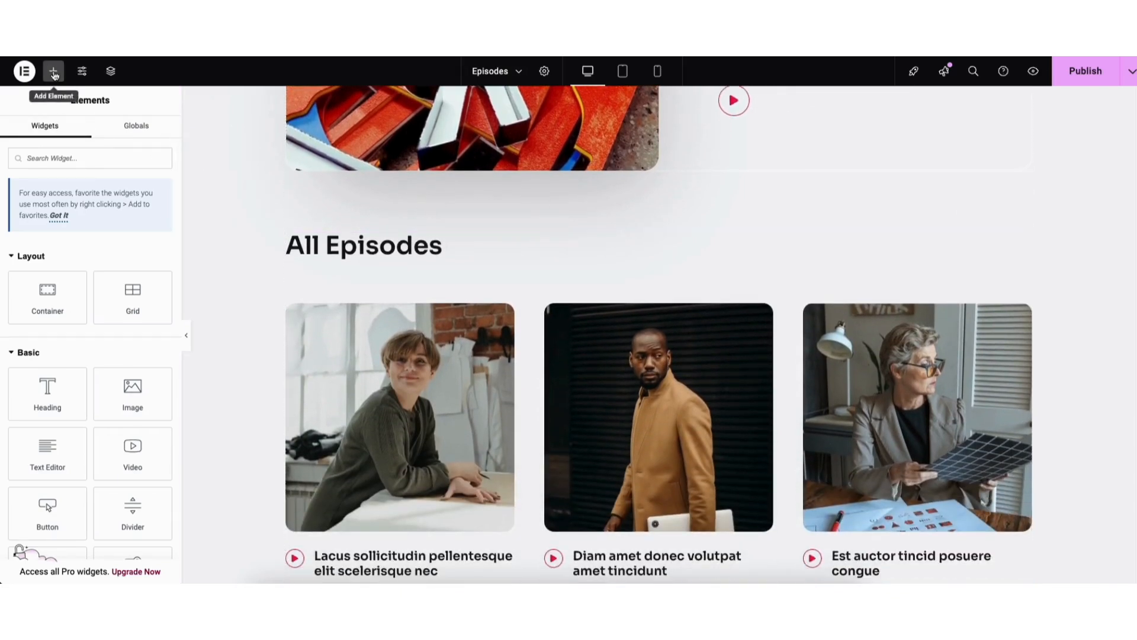
pyautogui.click(81, 158)
pyautogui.write('shortcode')
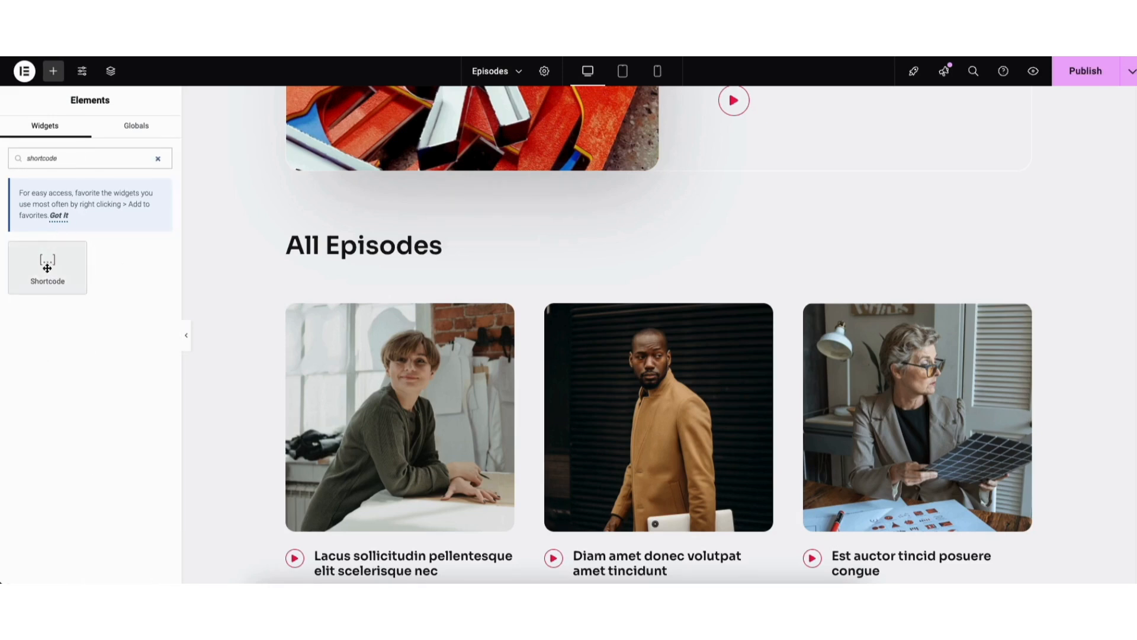
pyautogui.moveTo(47, 261); pyautogui.dragTo(422, 219)
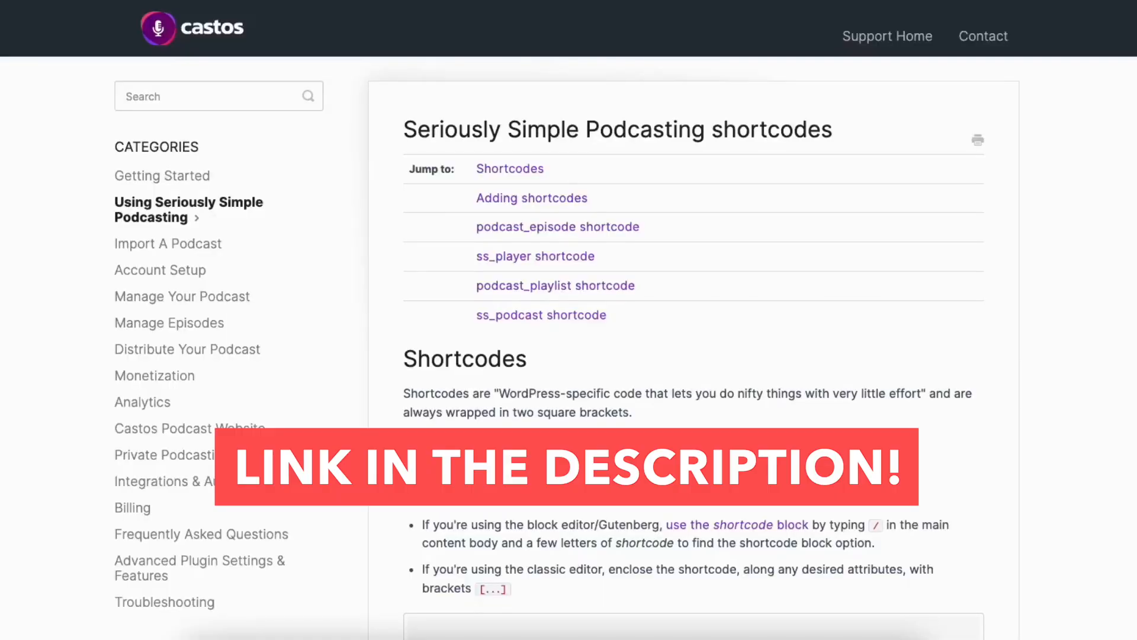
# Look up the playlist shortcode in the Castos Seriously Simple Podcasting documentation and enter [podcast_playlist] in the Shortcode widget
pyautogui.scroll(-9, 569, 319)
pyautogui.scroll(-12, 693, 320)
pyautogui.scroll(-14, 693, 319)
pyautogui.scroll(-8, 694, 320)
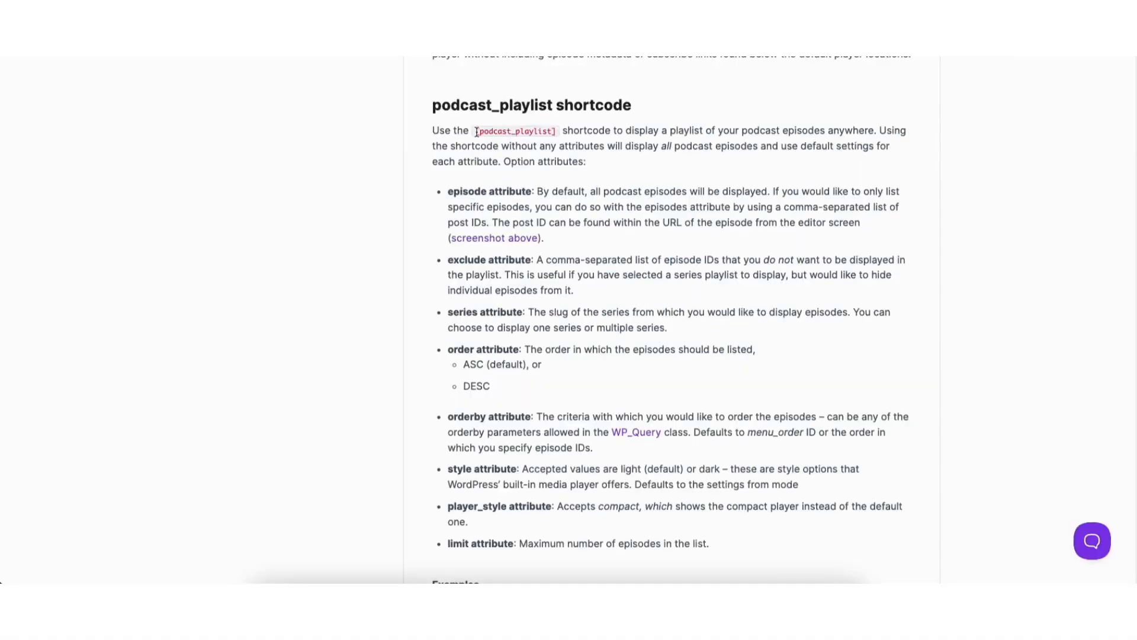
pyautogui.moveTo(477, 132); pyautogui.dragTo(558, 131)
pyautogui.hotkey('ctrl', 'c')
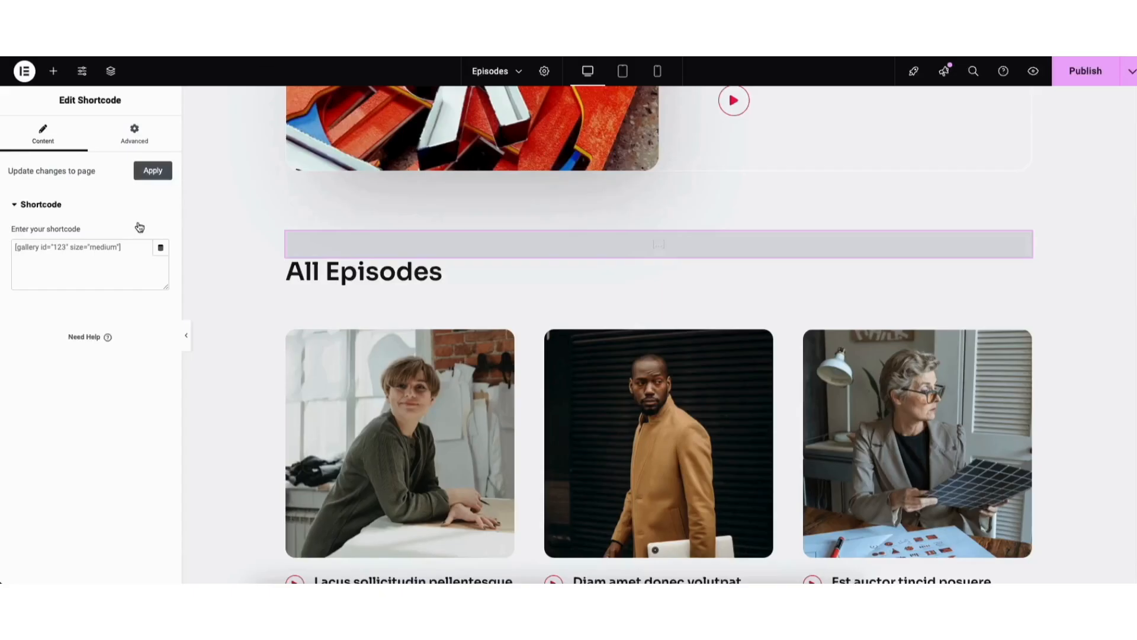
pyautogui.click(90, 249)
pyautogui.hotkey('ctrl', 'v')
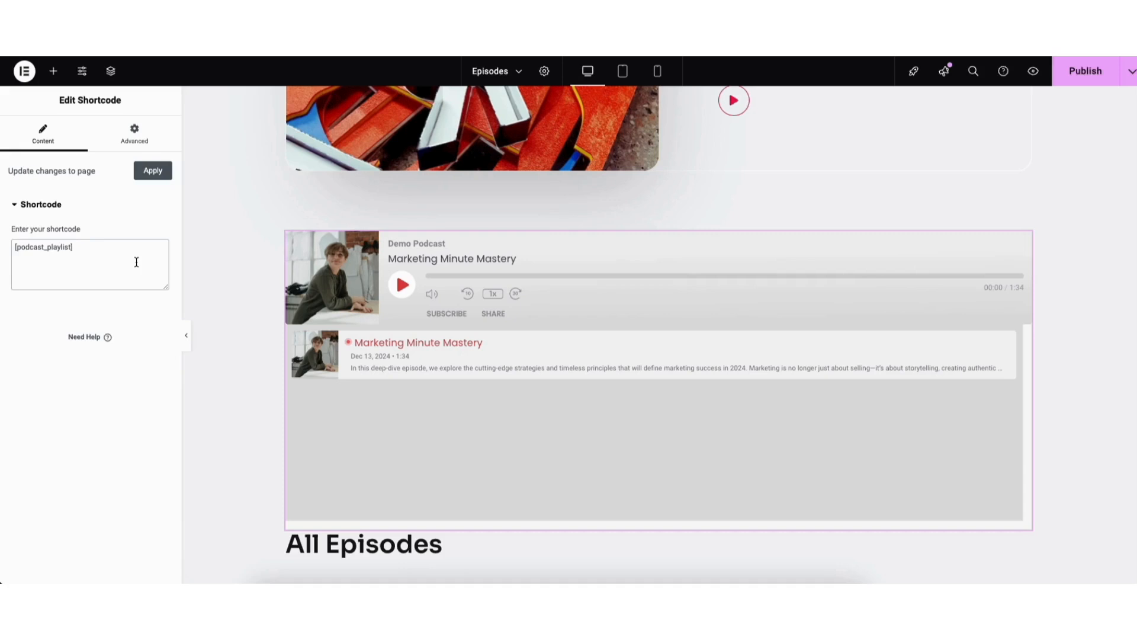
# Preview the Episodes page and check the podcast playlist player on it
pyautogui.click(1027, 74)
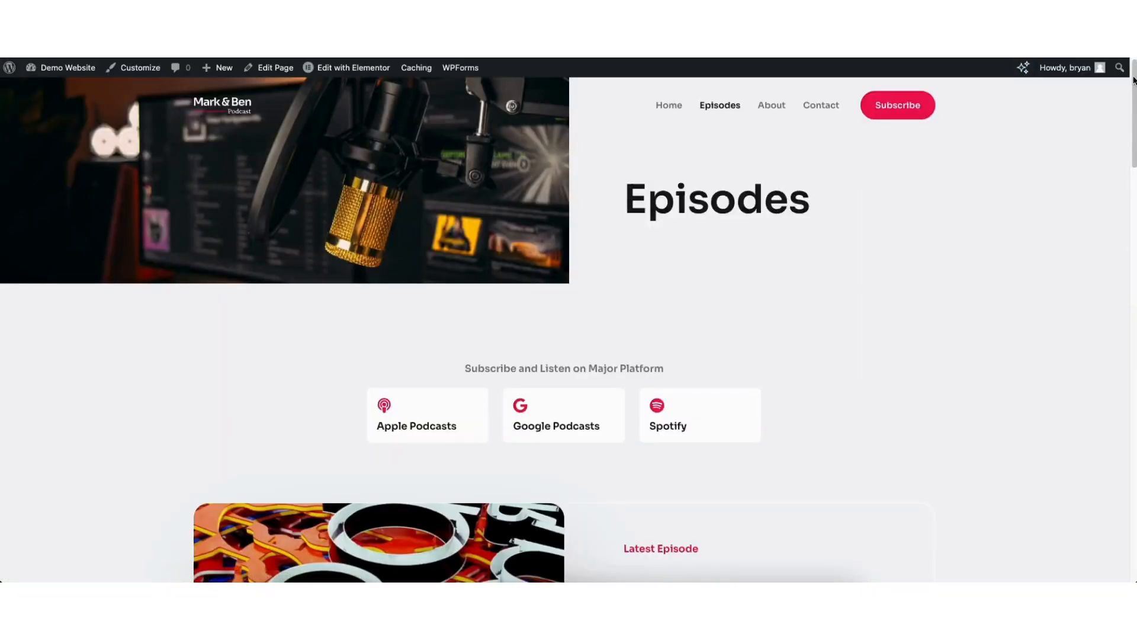
pyautogui.scroll(-10, 1116, 155)
pyautogui.scroll(-3, 1104, 223)
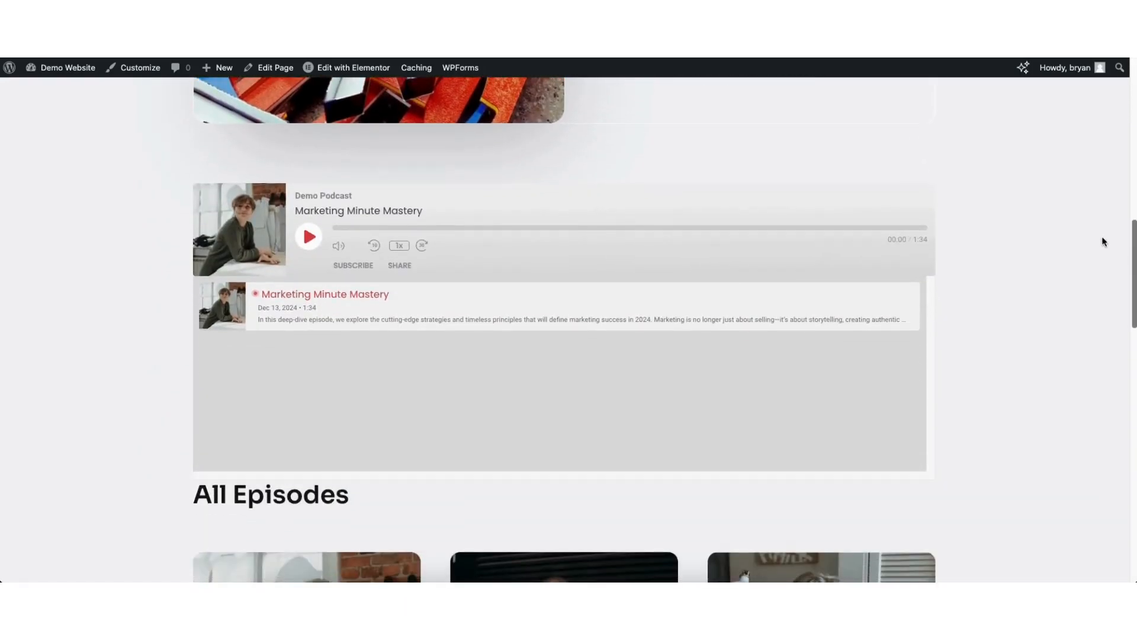
# Return to the Elementor editor, publish the Episodes page and open its live version
pyautogui.hotkey('ctrl', 'shift', 'Tab')
pyautogui.click(1077, 73)
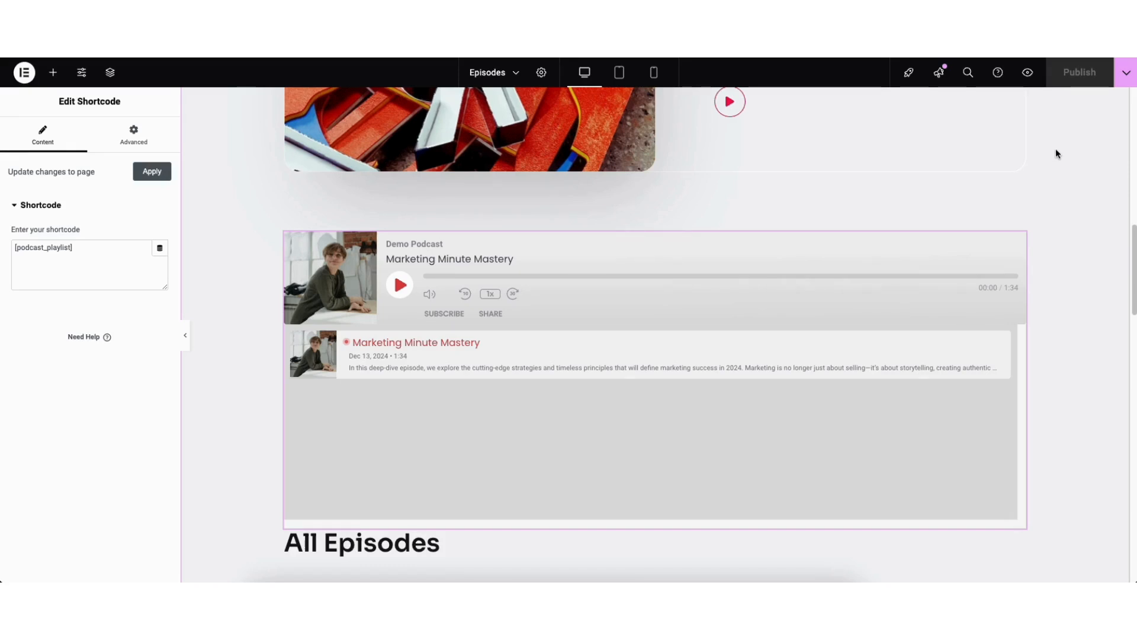
pyautogui.click(1125, 76)
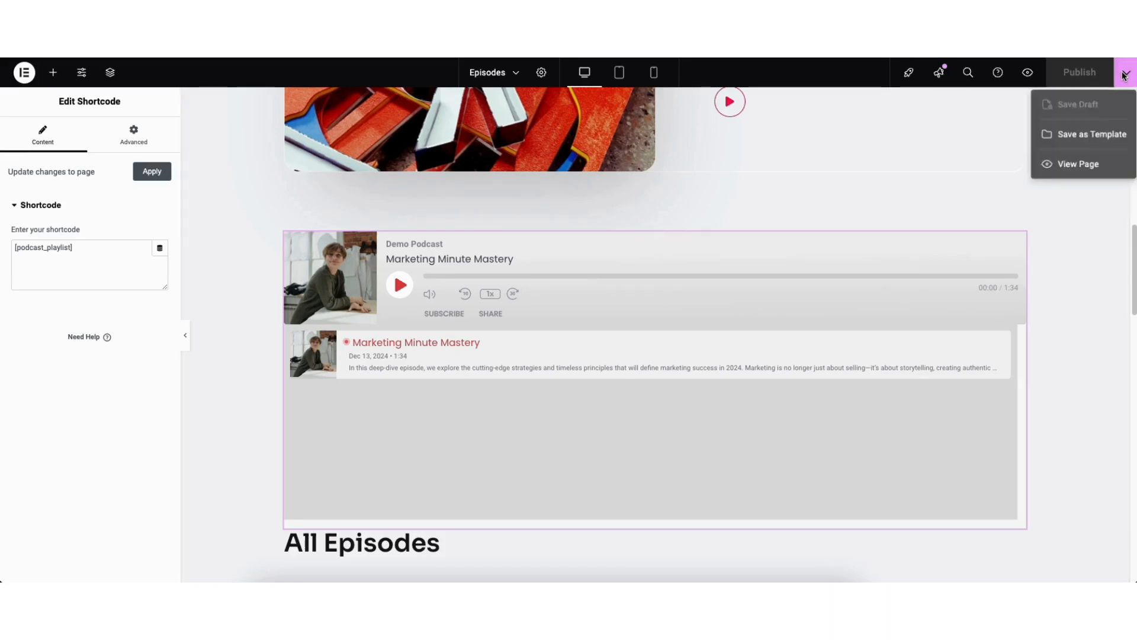
pyautogui.click(1075, 166)
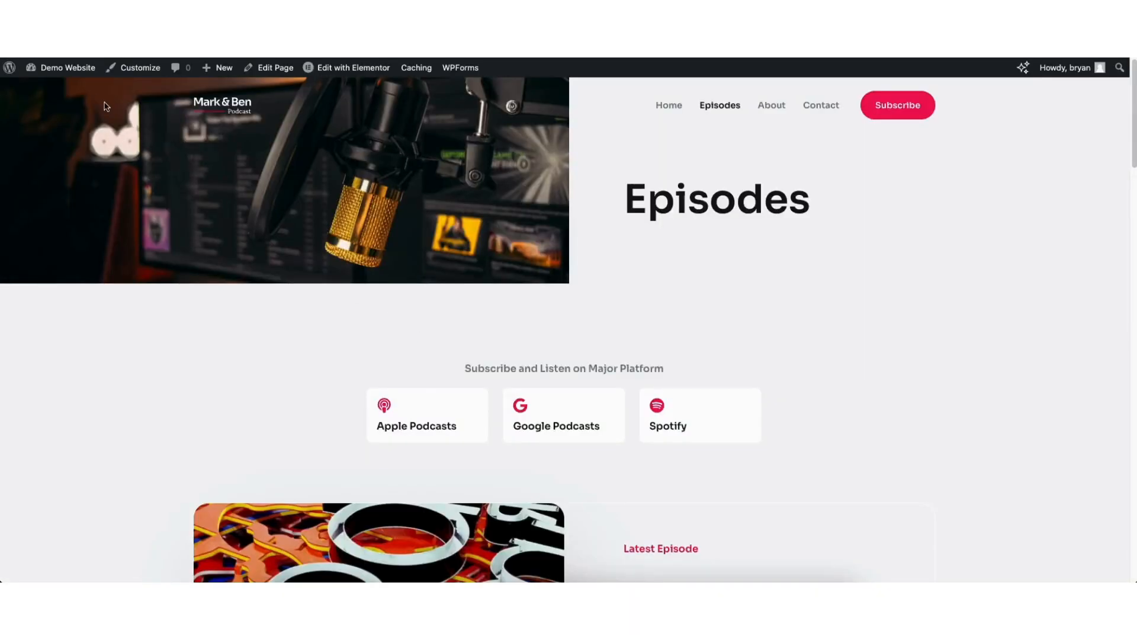
# Go back to the WordPress dashboard and review the list of podcast episodes and their tags
pyautogui.moveTo(59, 74)
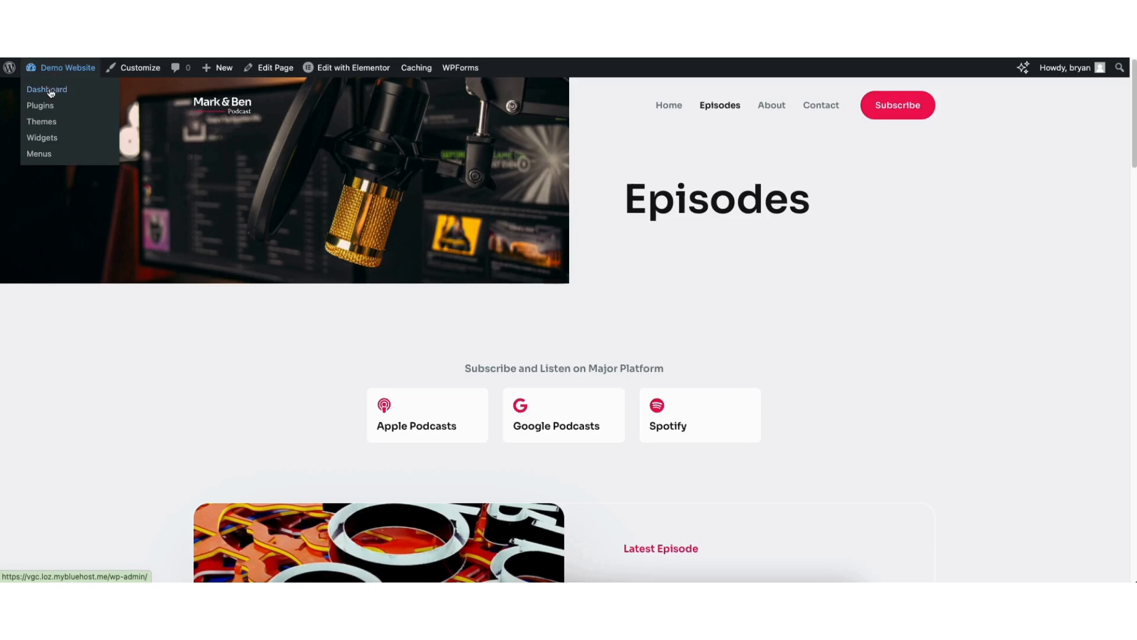
pyautogui.click(50, 90)
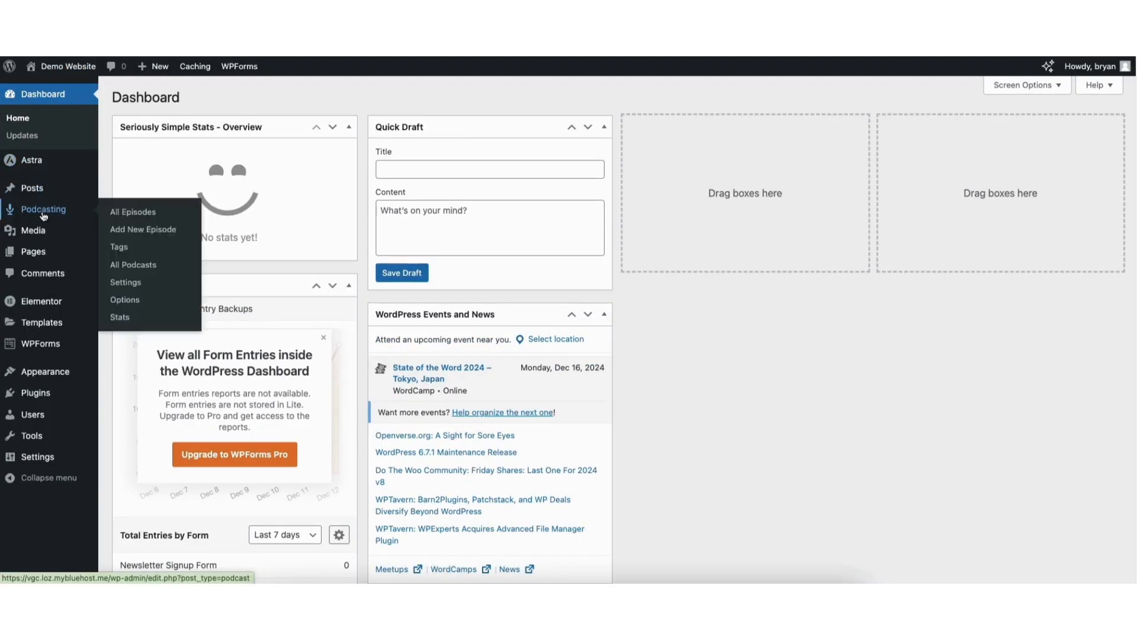
pyautogui.click(42, 213)
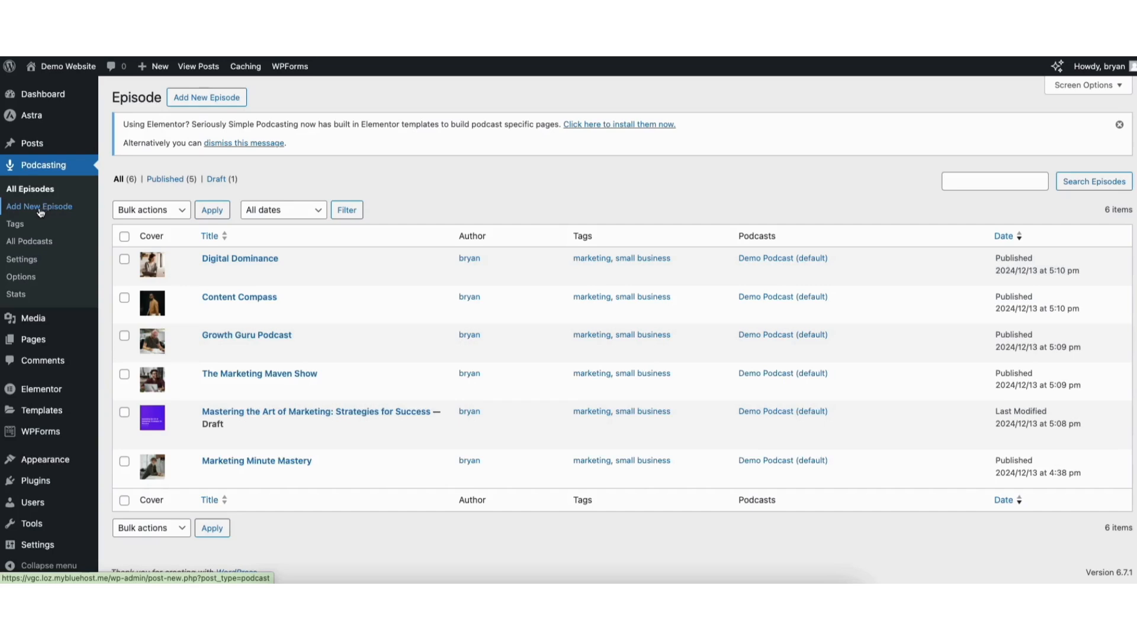
pyautogui.click(15, 224)
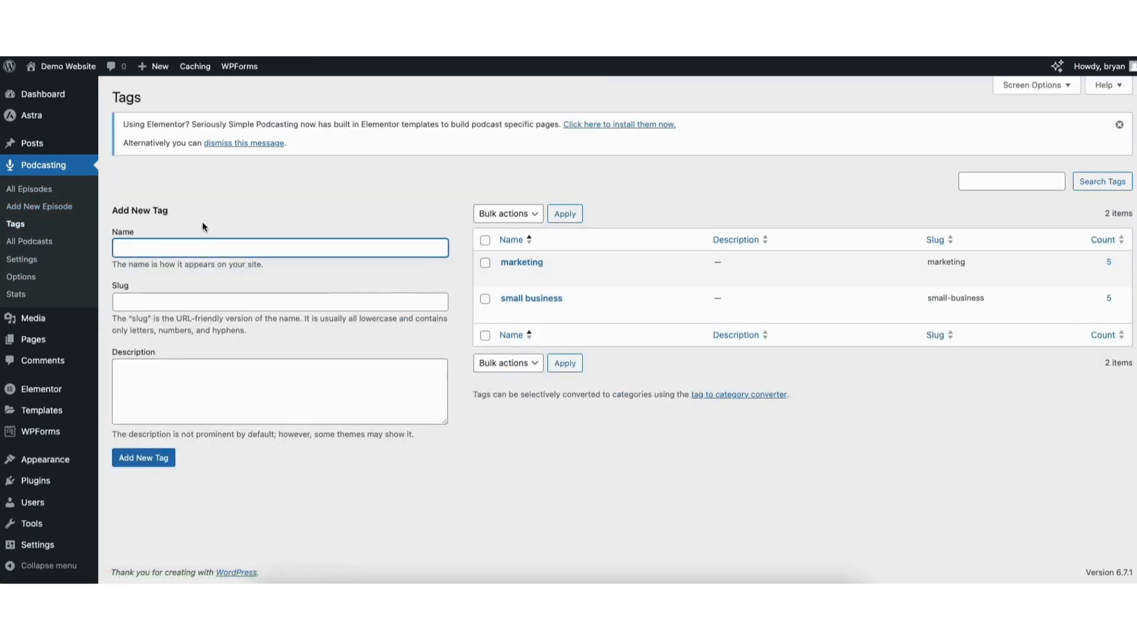
# Review the form for adding a new podcast and the edit form of Demo Podcast
pyautogui.click(38, 243)
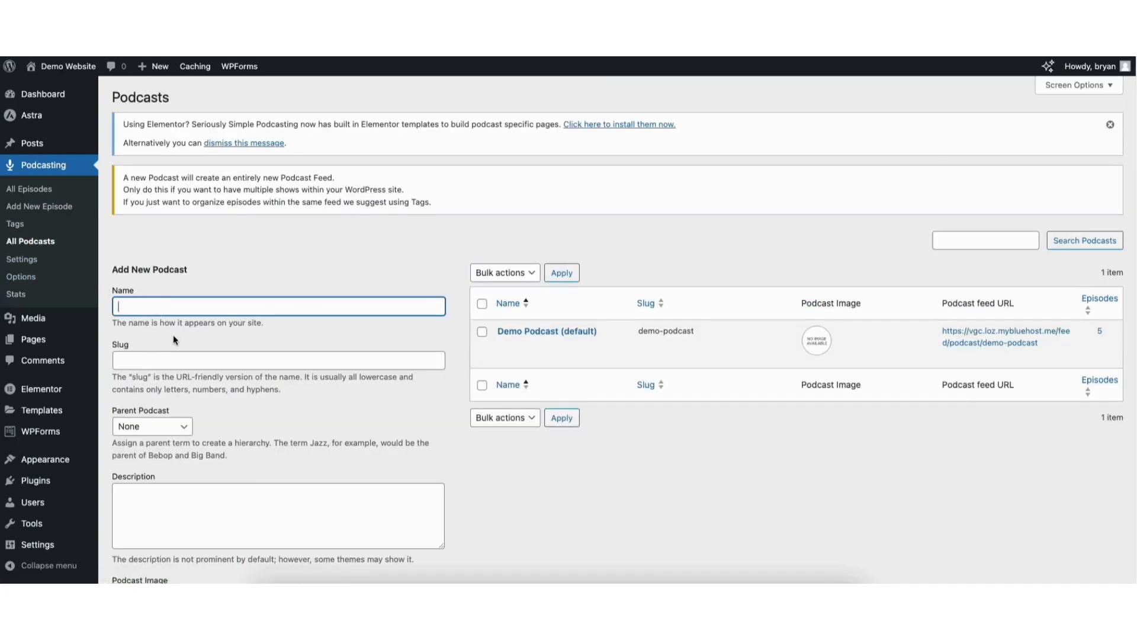
pyautogui.scroll(-4, 1131, 349)
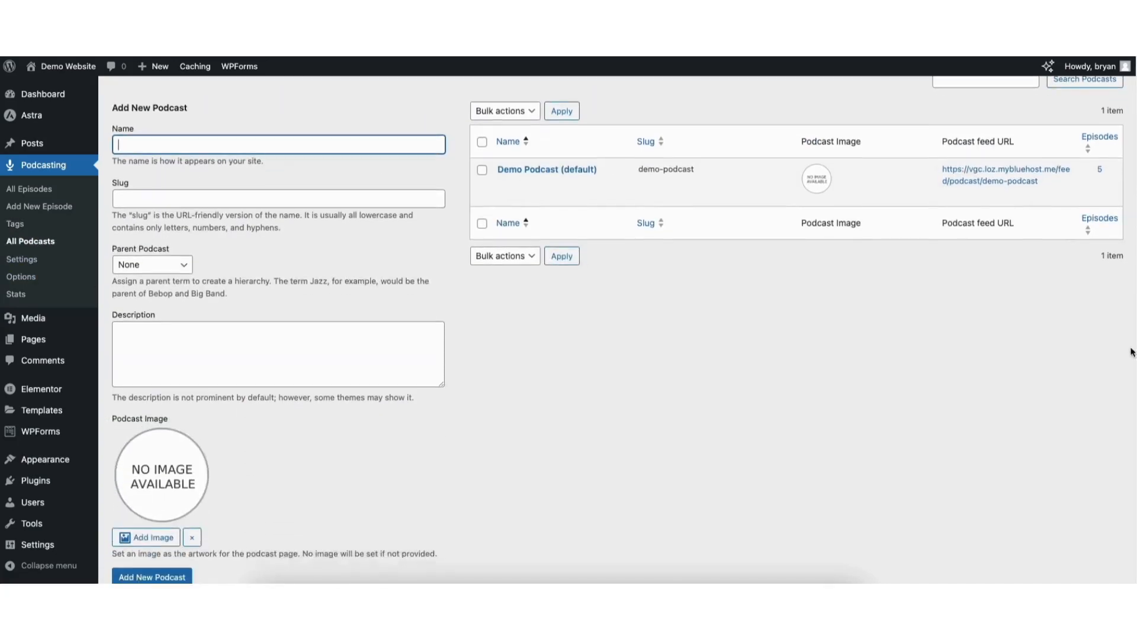
pyautogui.scroll(4, 1131, 403)
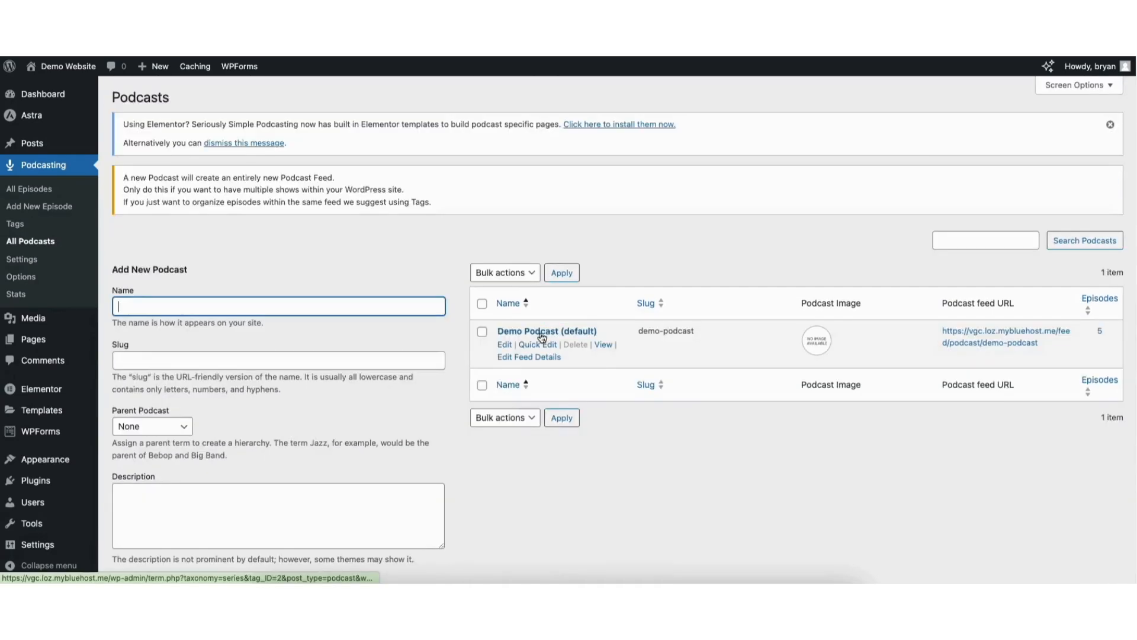
pyautogui.click(506, 339)
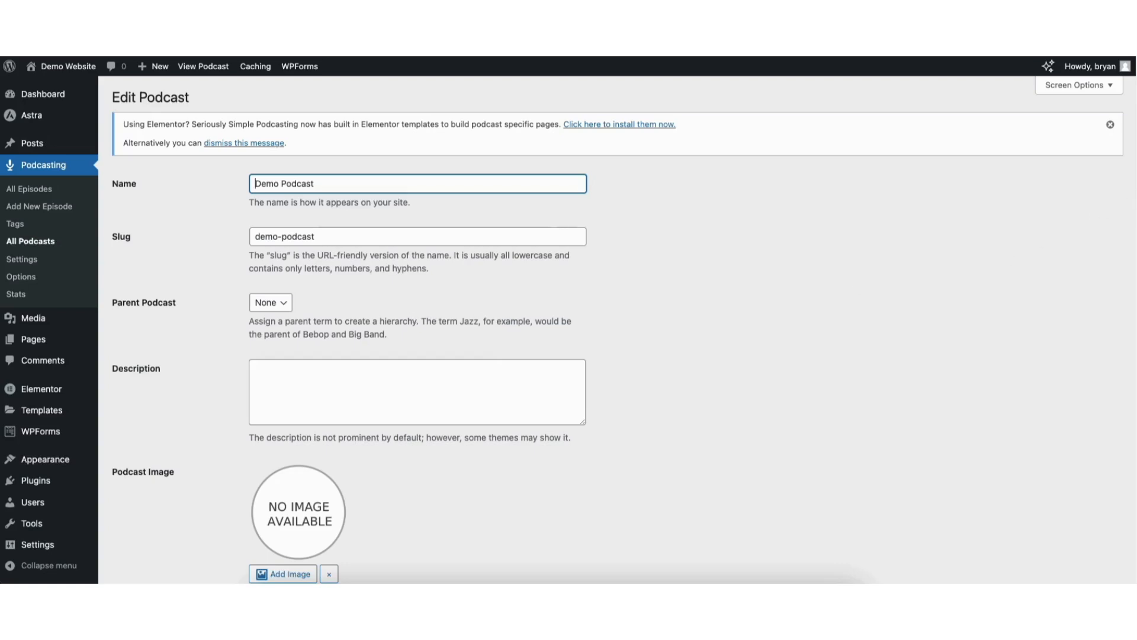
pyautogui.scroll(-10, 1127, 233)
pyautogui.scroll(-4, 1099, 442)
pyautogui.scroll(15, 1099, 527)
# Review the podcast's General, Player, Feed details, Security and Publishing settings, and open the podcast stats
pyautogui.click(22, 260)
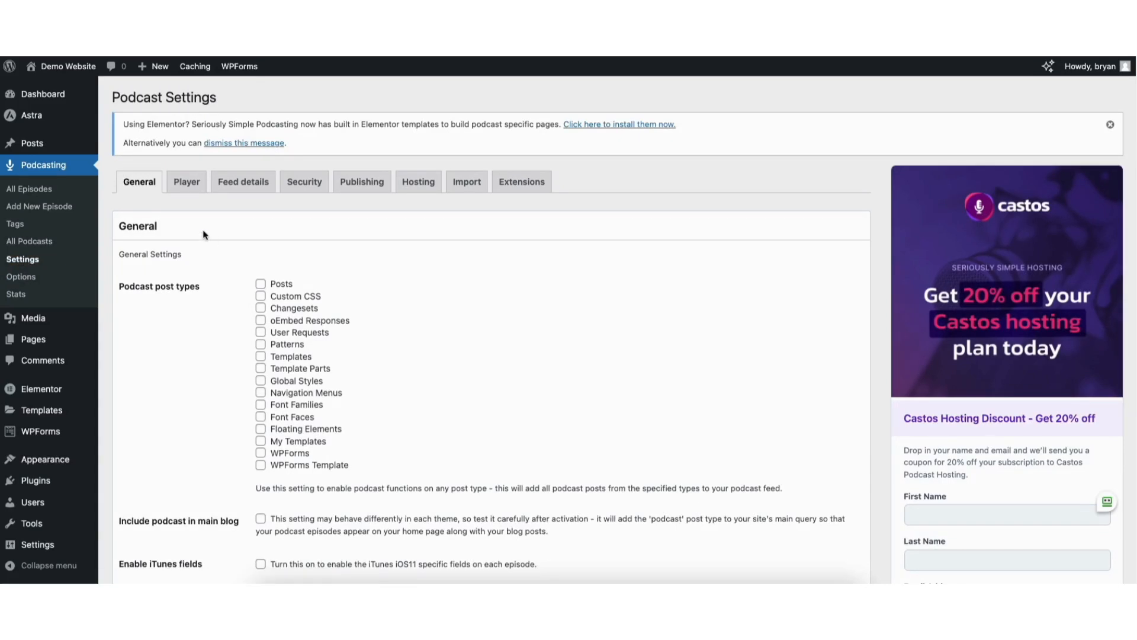
pyautogui.click(190, 187)
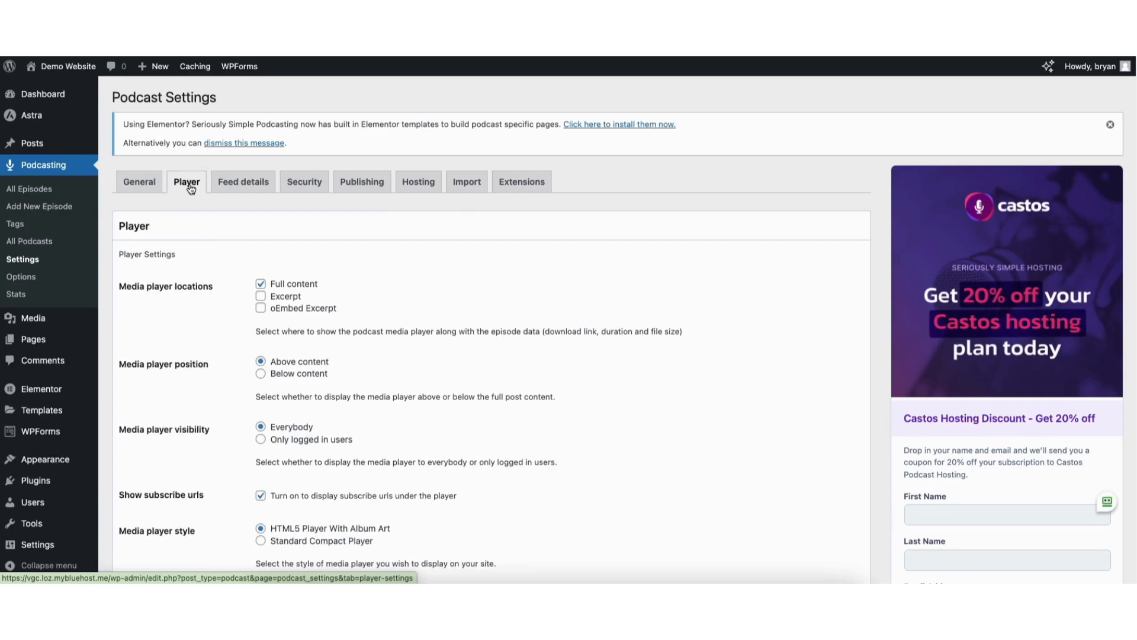
pyautogui.click(242, 187)
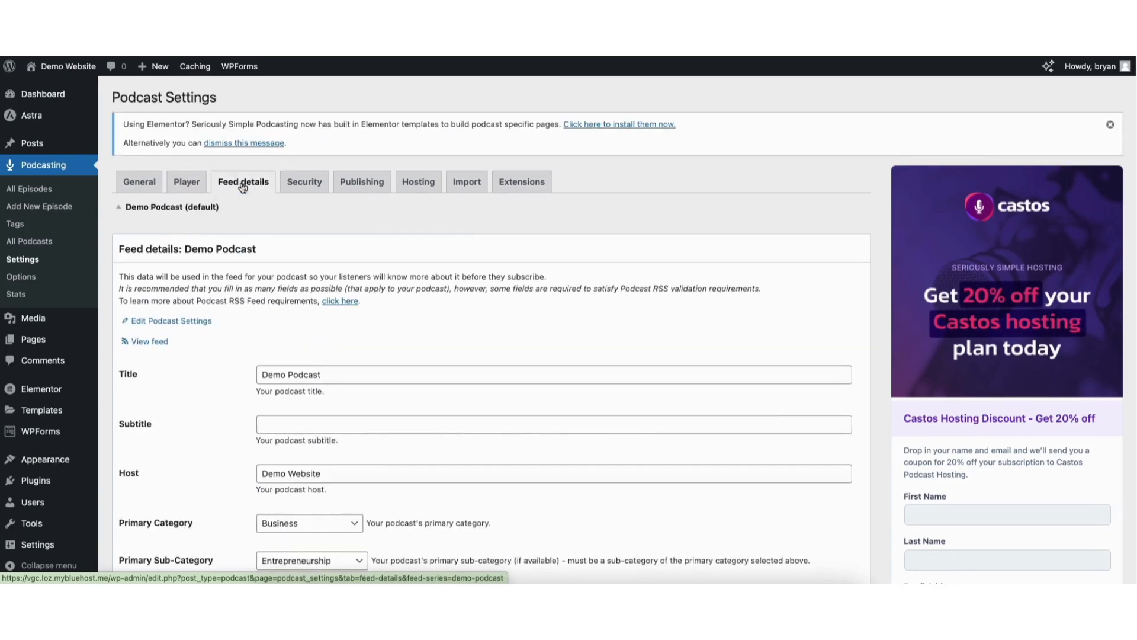
pyautogui.click(306, 186)
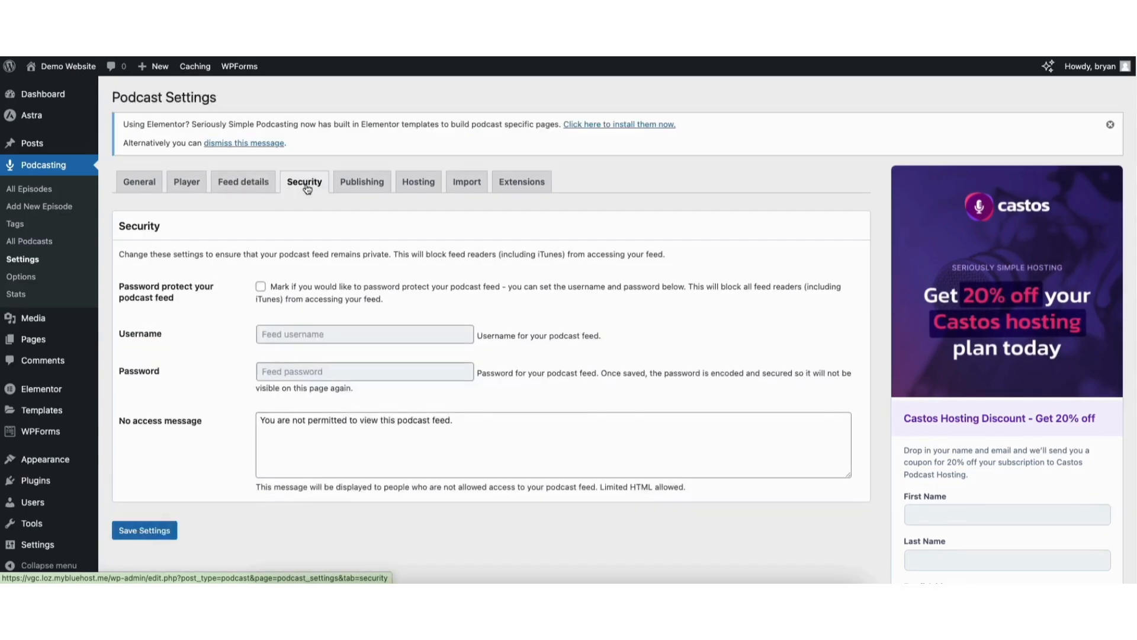
pyautogui.click(370, 187)
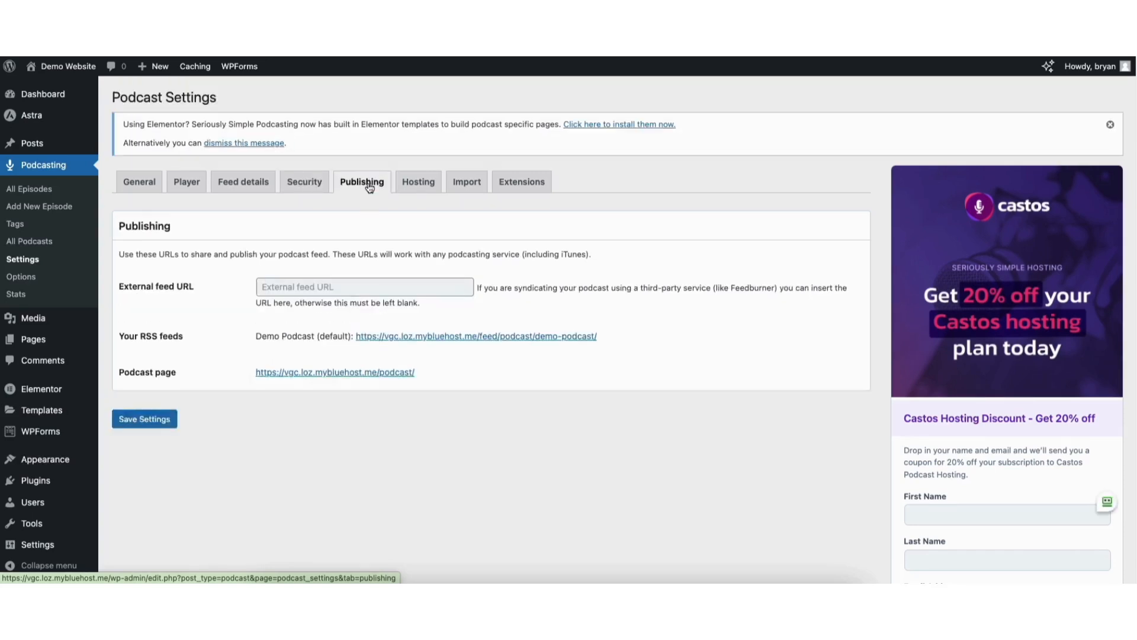
pyautogui.click(23, 296)
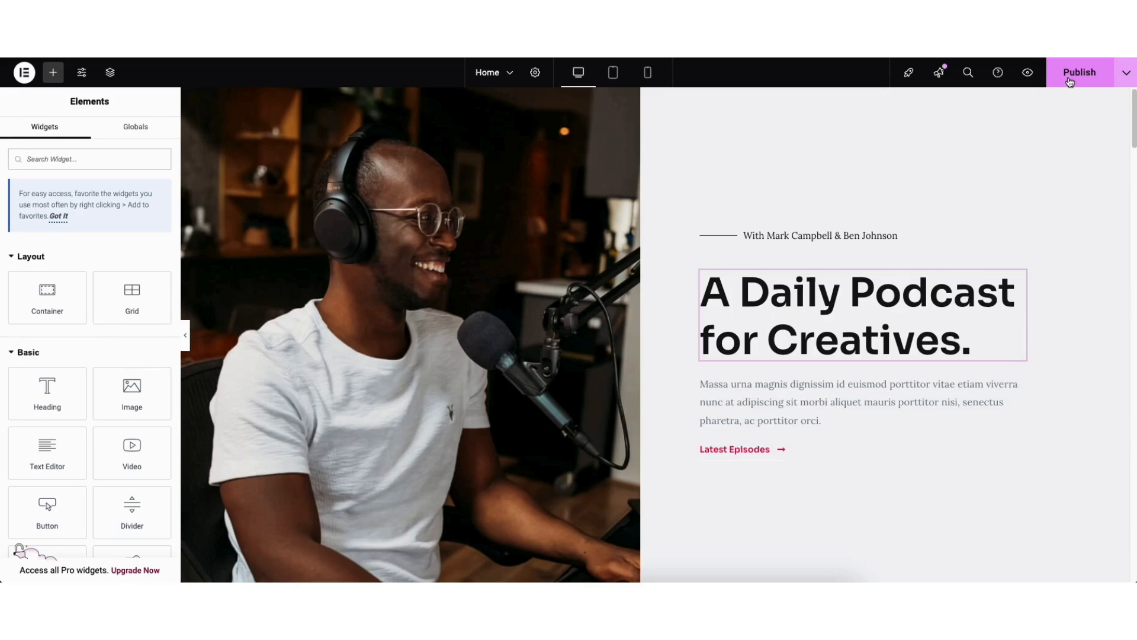
# Examine the Home page's save options in Elementor and preview the page in tablet, mobile and desktop layouts
pyautogui.click(1126, 73)
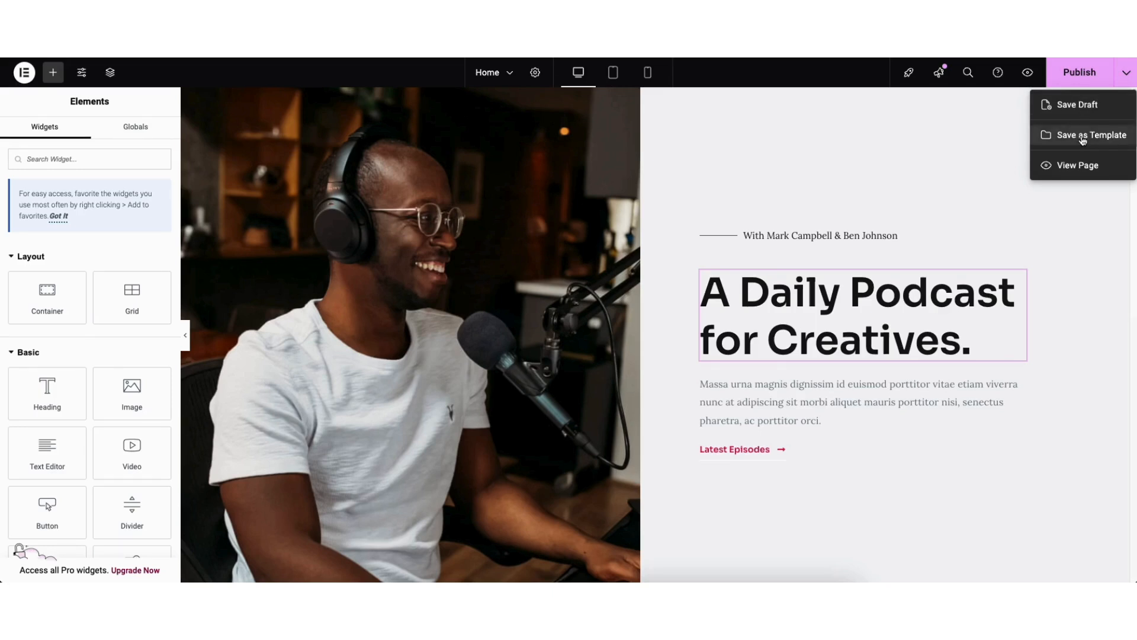
pyautogui.click(1073, 194)
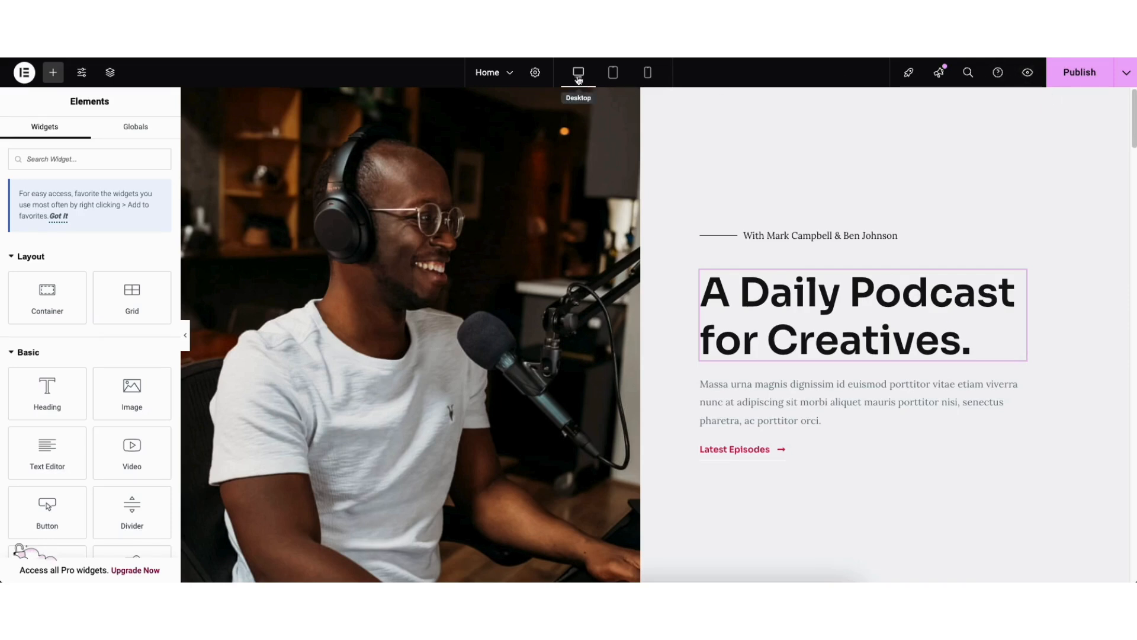
pyautogui.click(613, 73)
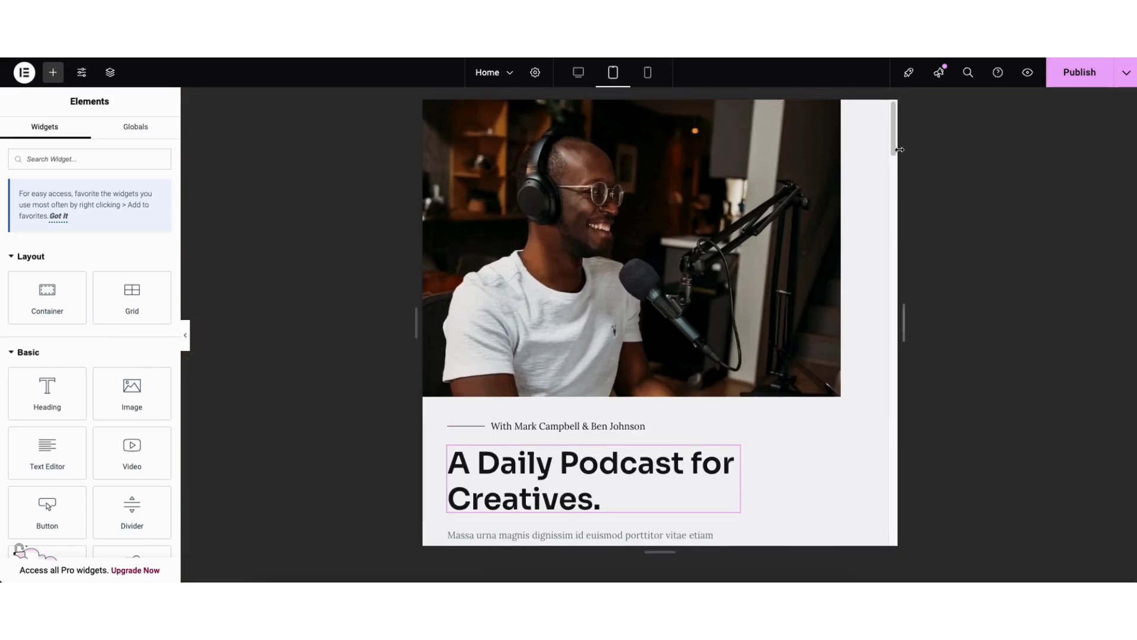
pyautogui.moveTo(893, 133)
pyautogui.mouseDown()
pyautogui.moveTo(889, 214)
pyautogui.moveTo(890, 130)
pyautogui.mouseUp()
pyautogui.click(647, 73)
pyautogui.moveTo(767, 116)
pyautogui.mouseDown()
pyautogui.moveTo(767, 182)
pyautogui.moveTo(766, 111)
pyautogui.mouseUp()
pyautogui.click(578, 72)
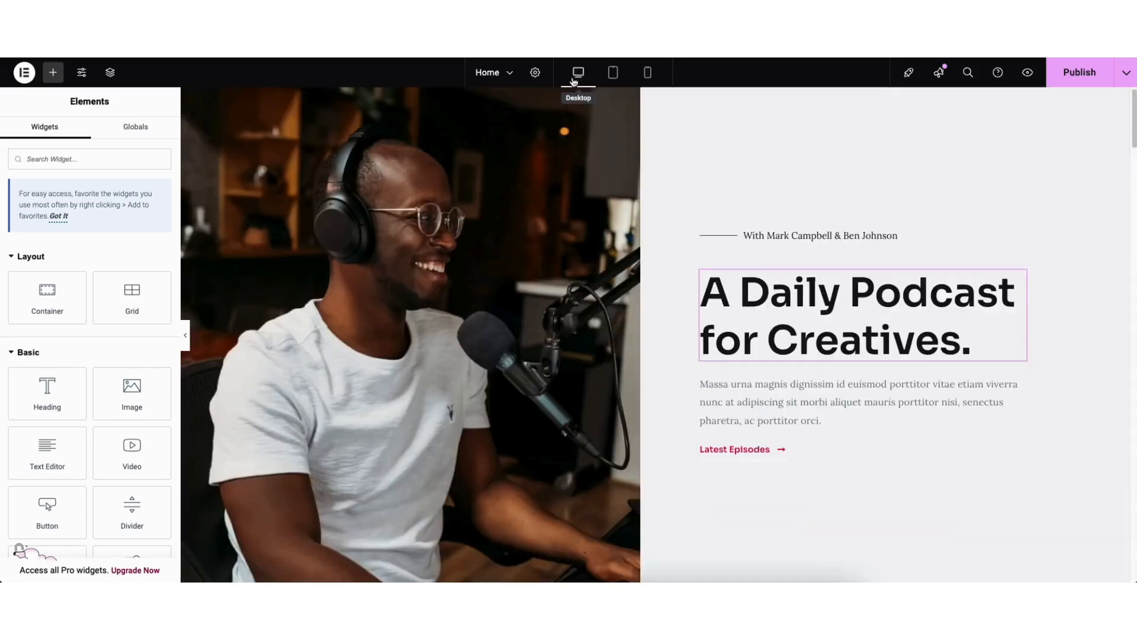
# Review Elementor's site settings, and check the Home page's action history and revisions
pyautogui.click(82, 73)
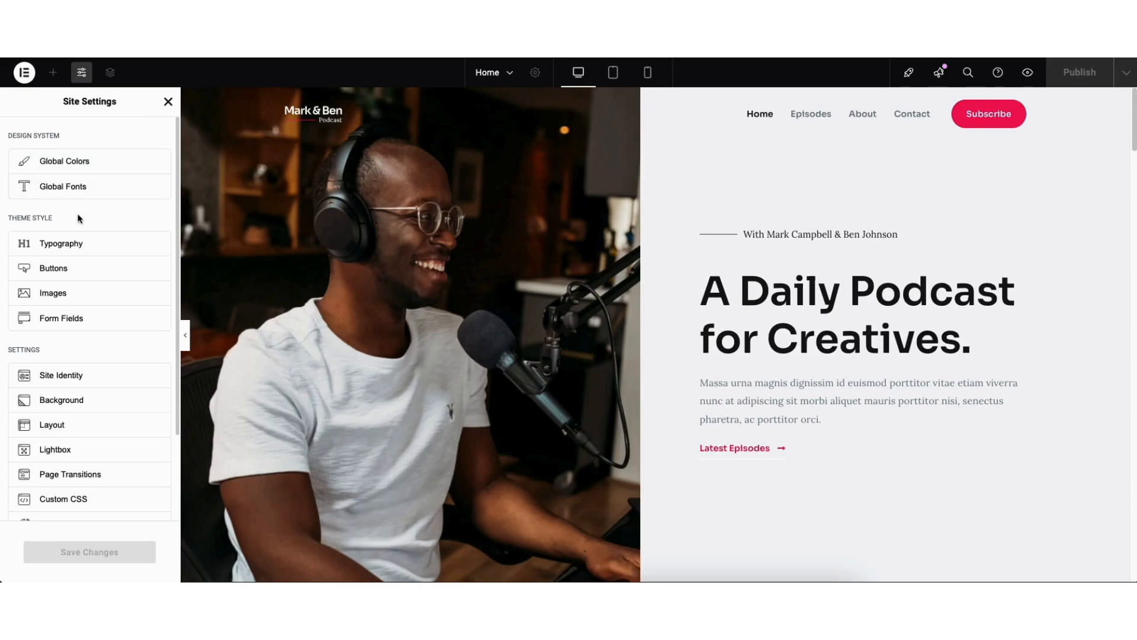
pyautogui.click(168, 101)
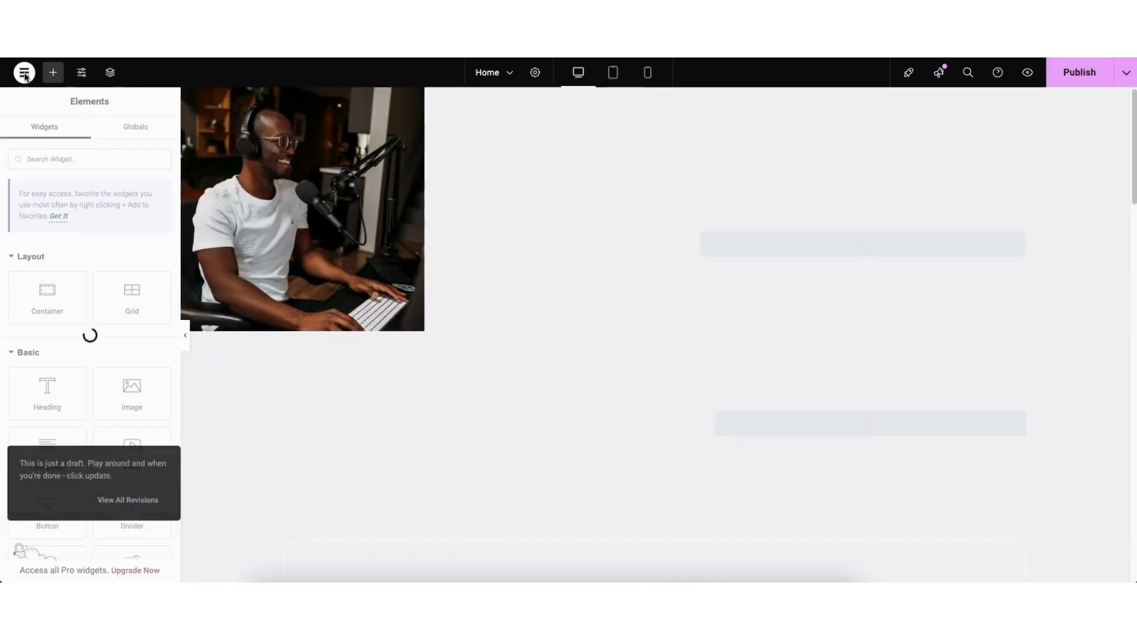
pyautogui.click(24, 73)
pyautogui.click(51, 125)
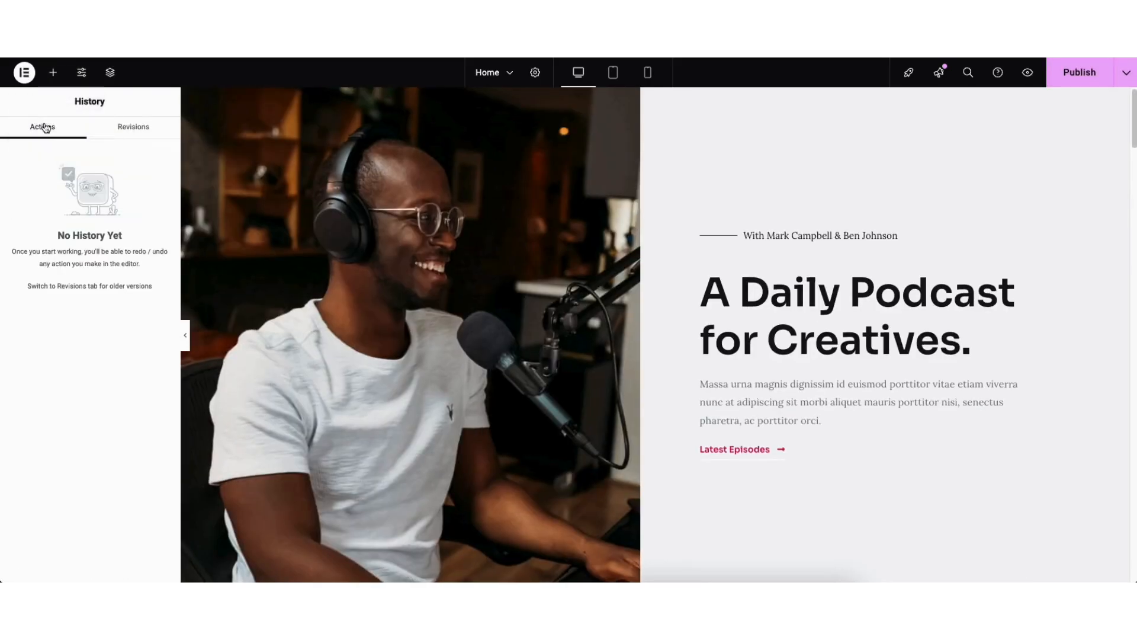
pyautogui.click(124, 129)
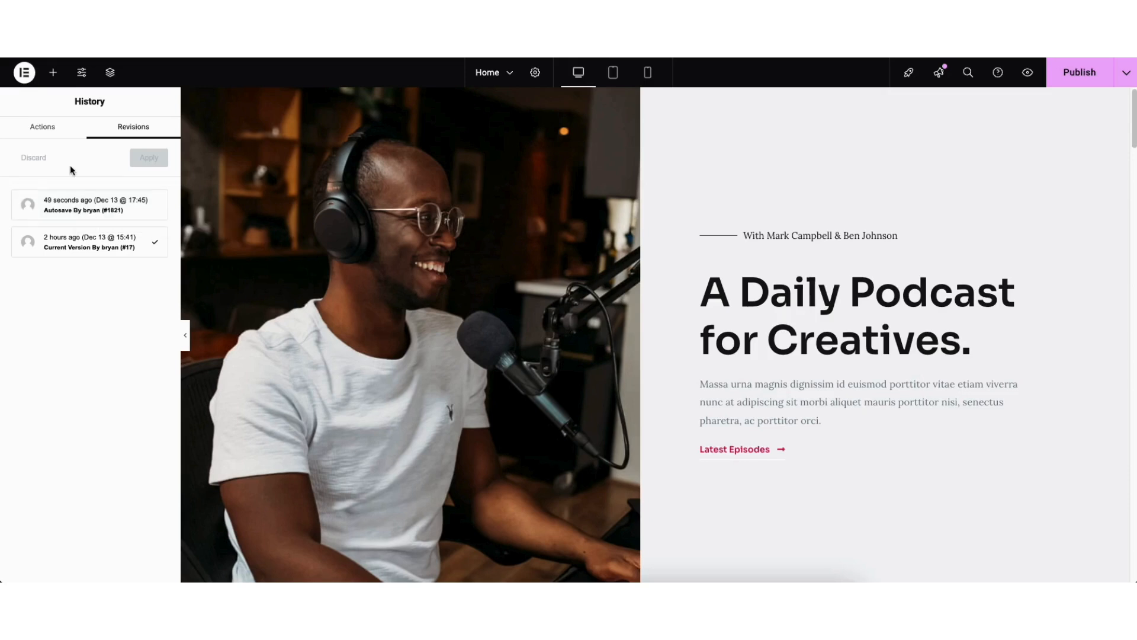
# Leave the Elementor editor for the WordPress dashboard and view the list of all pages
pyautogui.click(24, 73)
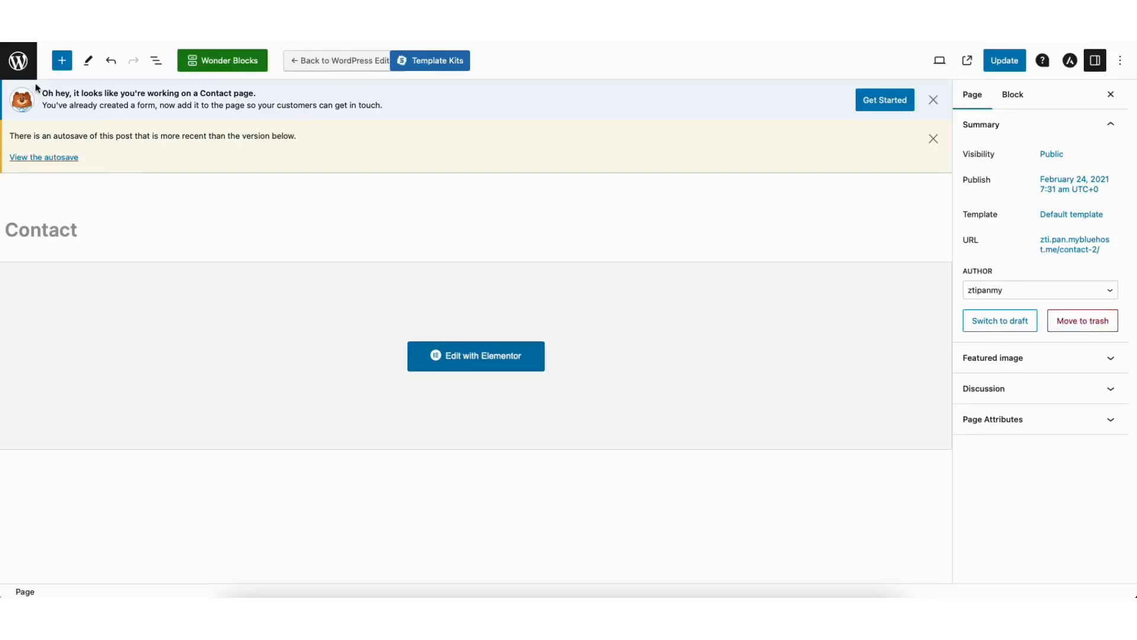
pyautogui.click(19, 61)
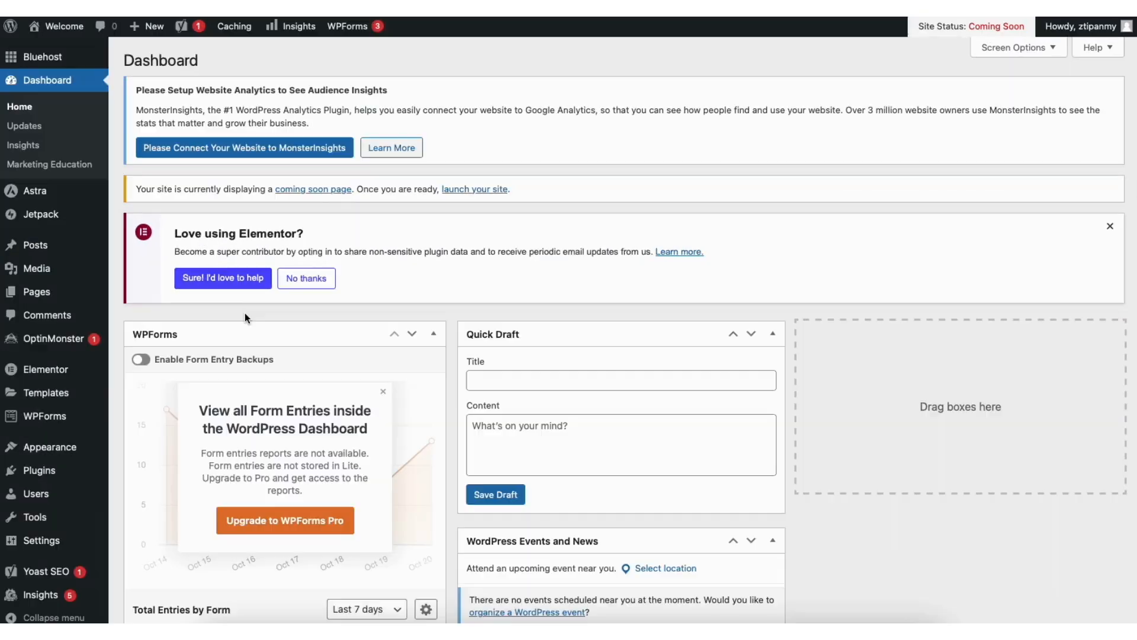
pyautogui.moveTo(50, 296)
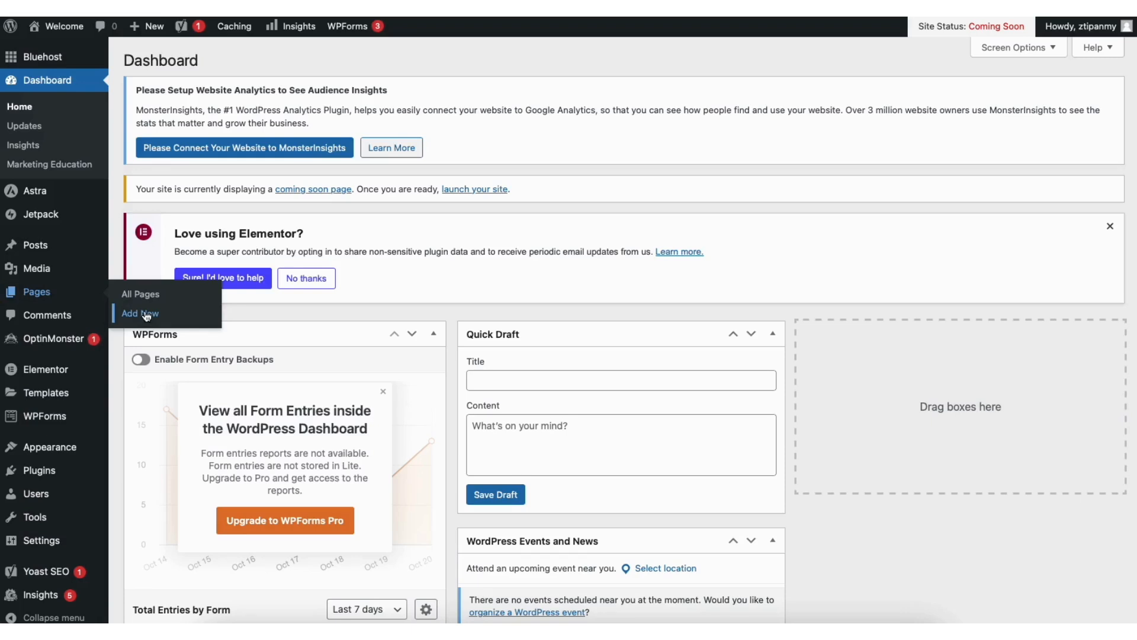
pyautogui.click(142, 293)
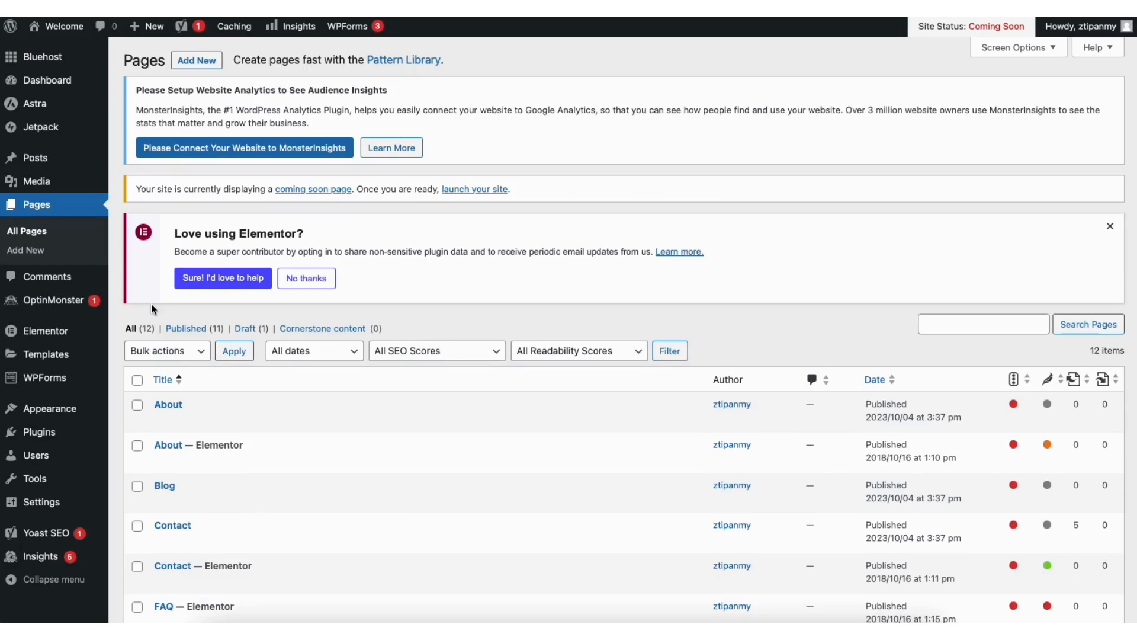
# Open the Media Library and browse its stored images
pyautogui.moveTo(32, 187)
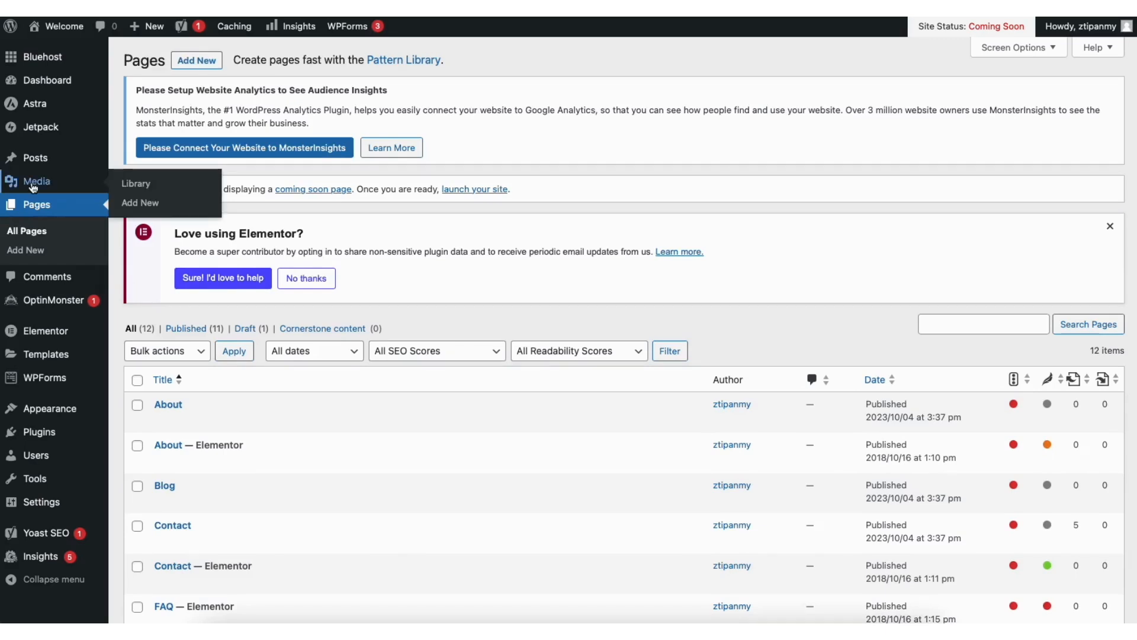
pyautogui.click(142, 184)
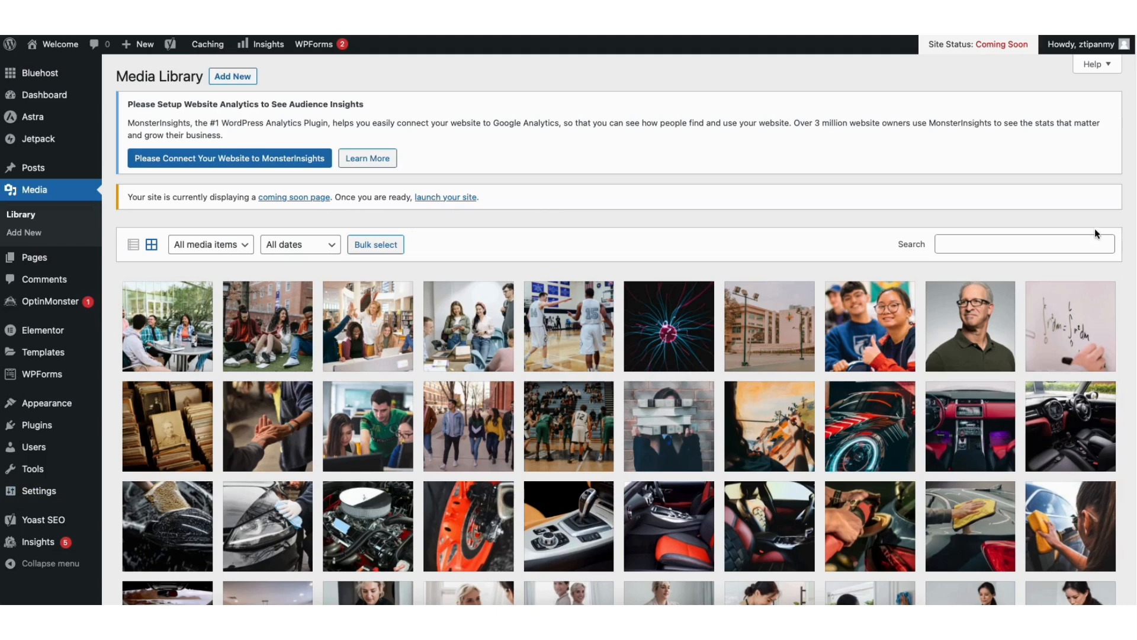
pyautogui.scroll(-5, 941, 404)
pyautogui.scroll(5, 622, 330)
# Review the list of all posts and the moderation options for the comment on the Hello world! post
pyautogui.moveTo(42, 171)
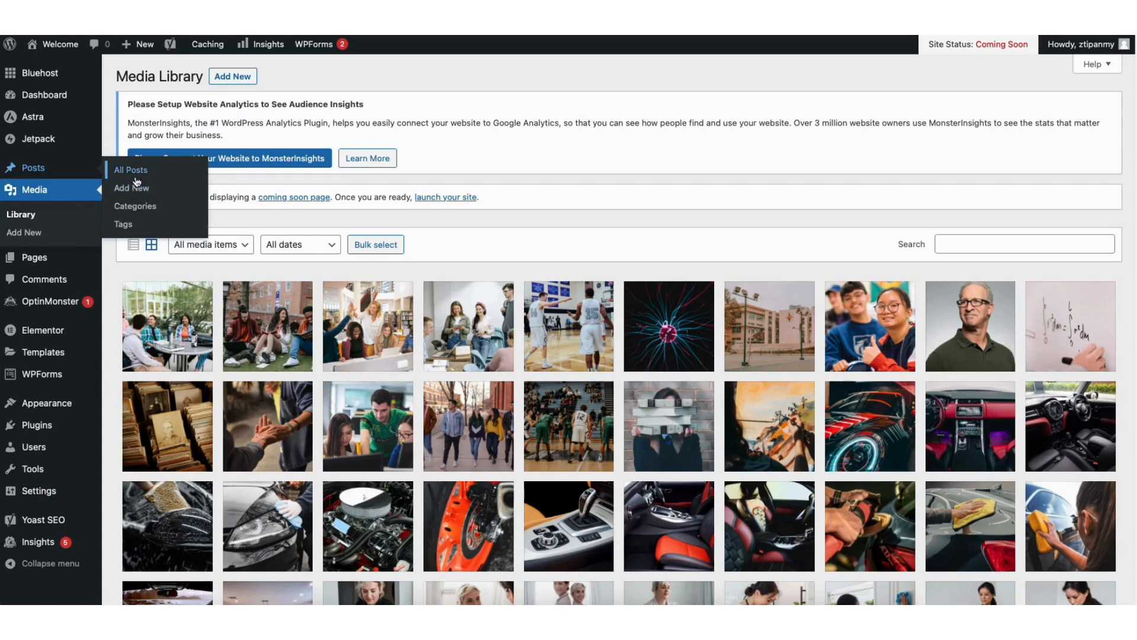
pyautogui.click(137, 176)
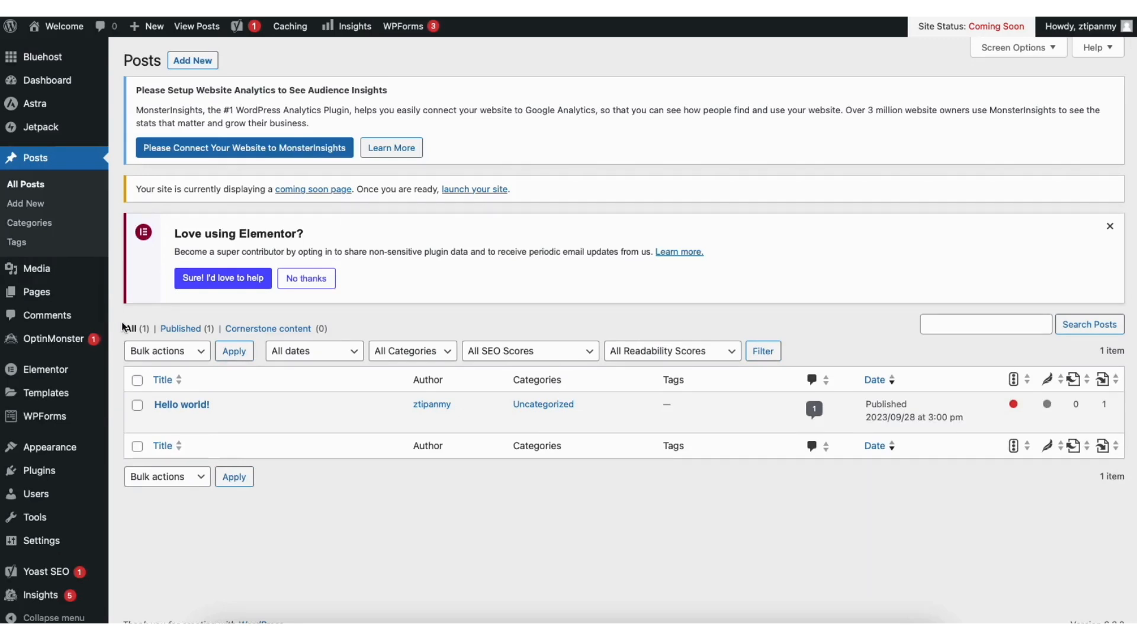
pyautogui.click(56, 314)
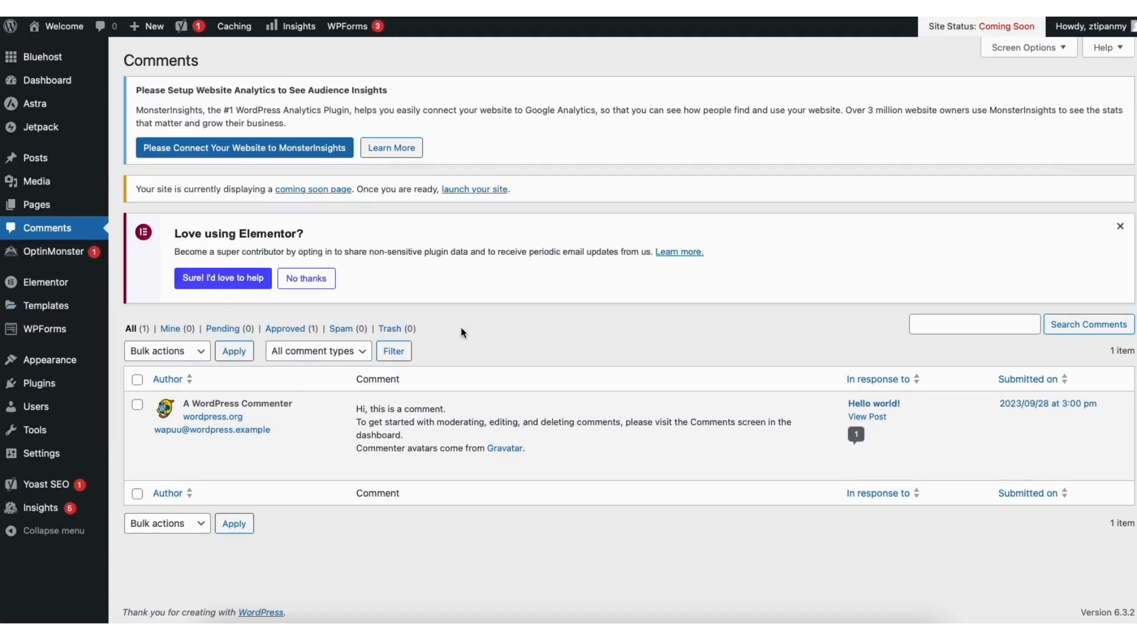
pyautogui.moveTo(418, 472)
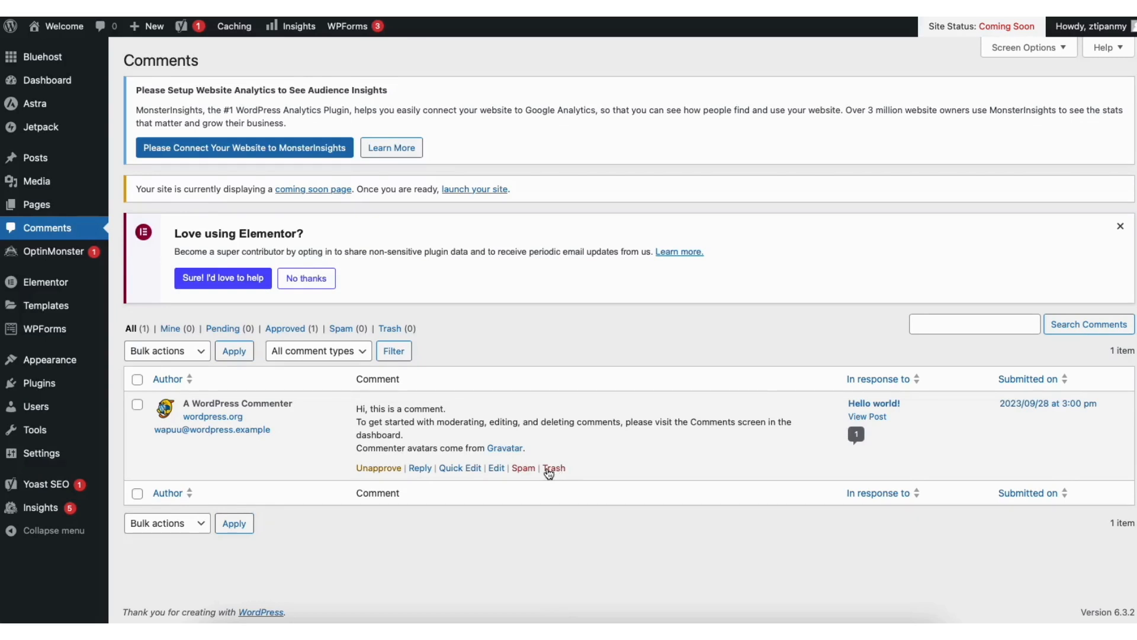
# Browse the featured plugins available for installation
pyautogui.moveTo(50, 390)
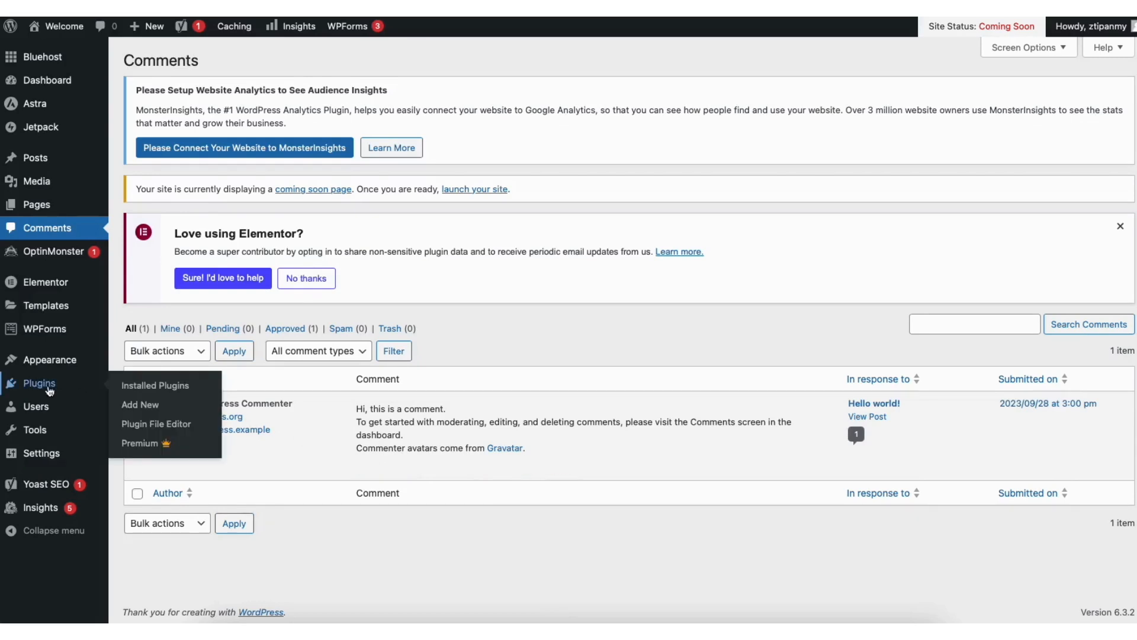
pyautogui.click(148, 406)
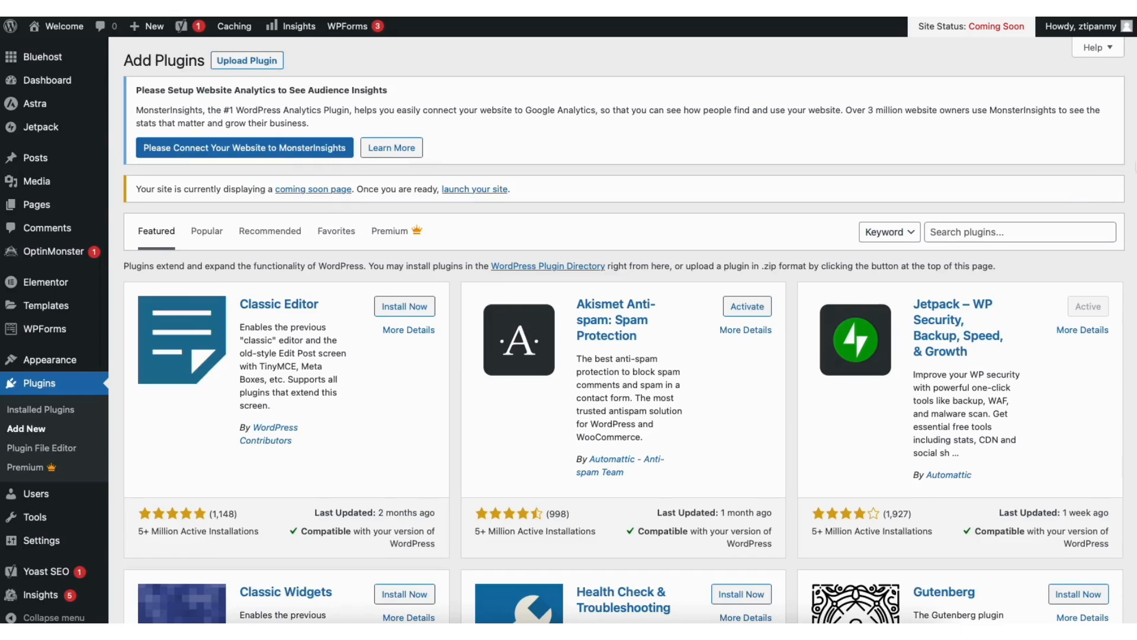
pyautogui.scroll(-5, 621, 329)
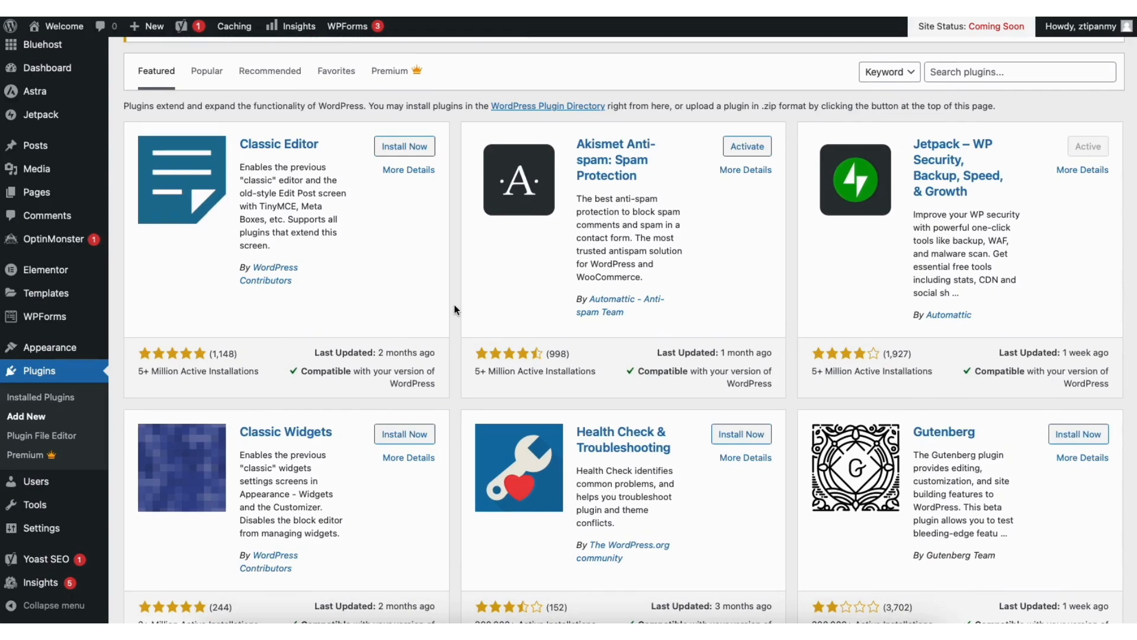
# Add Sample Page to the Primary menu and place it between About and Contact
pyautogui.moveTo(68, 352)
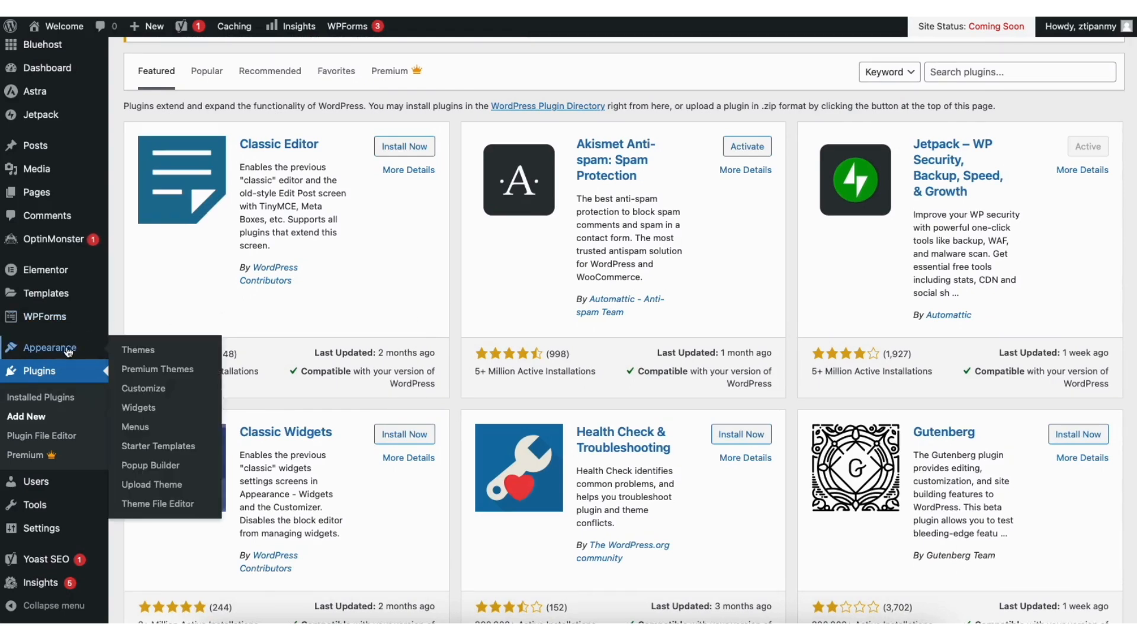
pyautogui.click(136, 428)
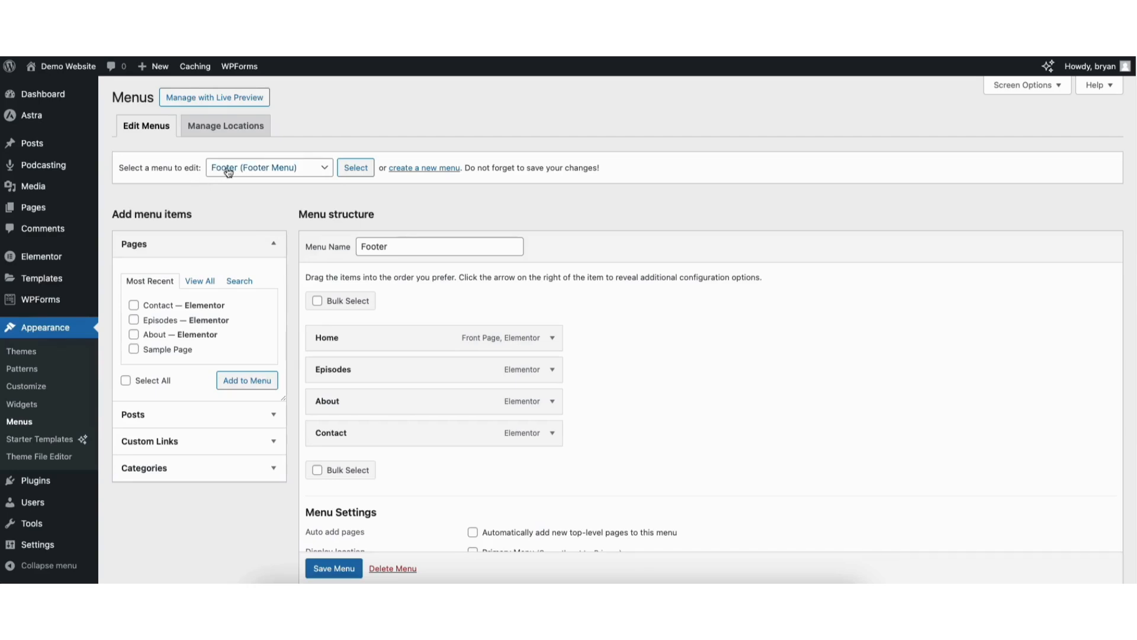
pyautogui.click(249, 169)
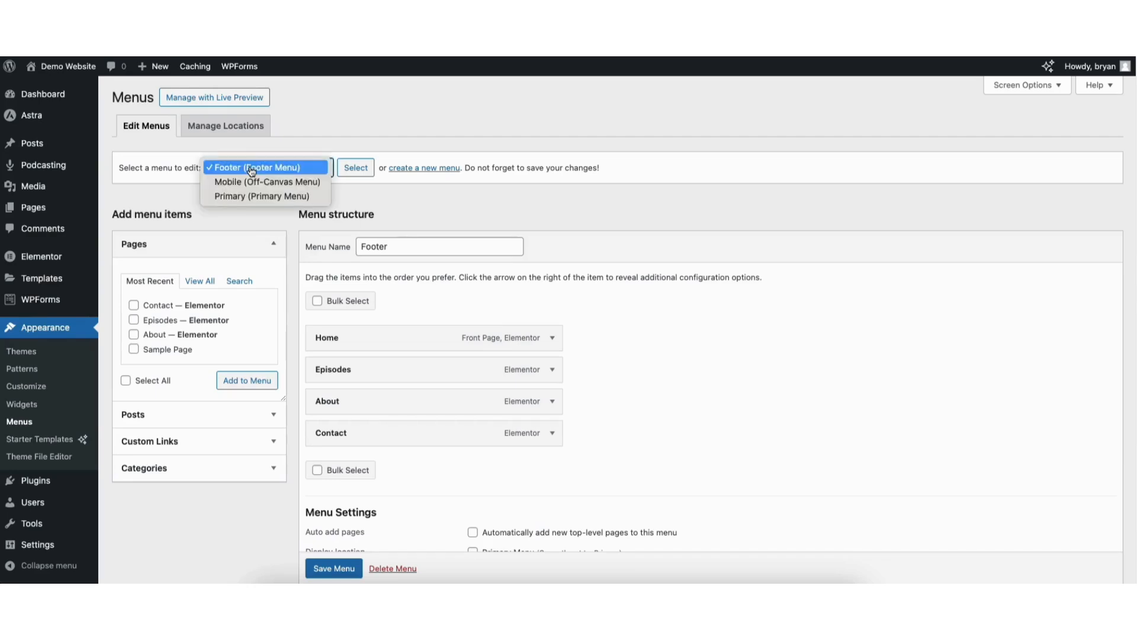
pyautogui.click(261, 194)
pyautogui.click(355, 170)
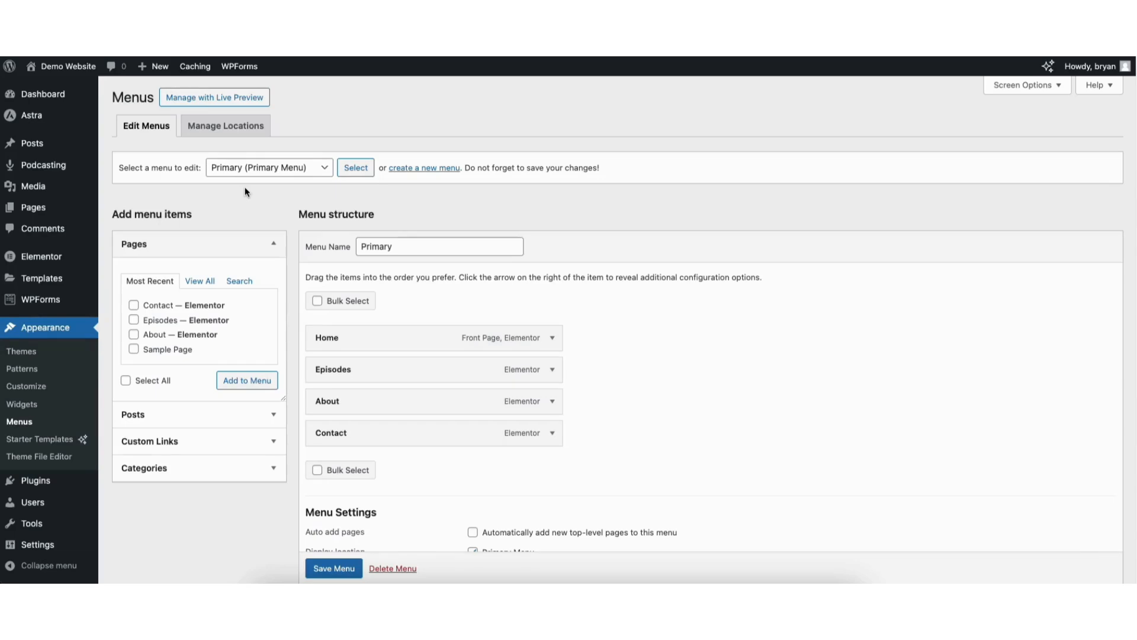
pyautogui.click(134, 349)
pyautogui.click(229, 382)
pyautogui.moveTo(325, 467); pyautogui.dragTo(330, 438)
# Examine the Sample Page menu item's navigation label and other options, then collapse the item
pyautogui.click(551, 431)
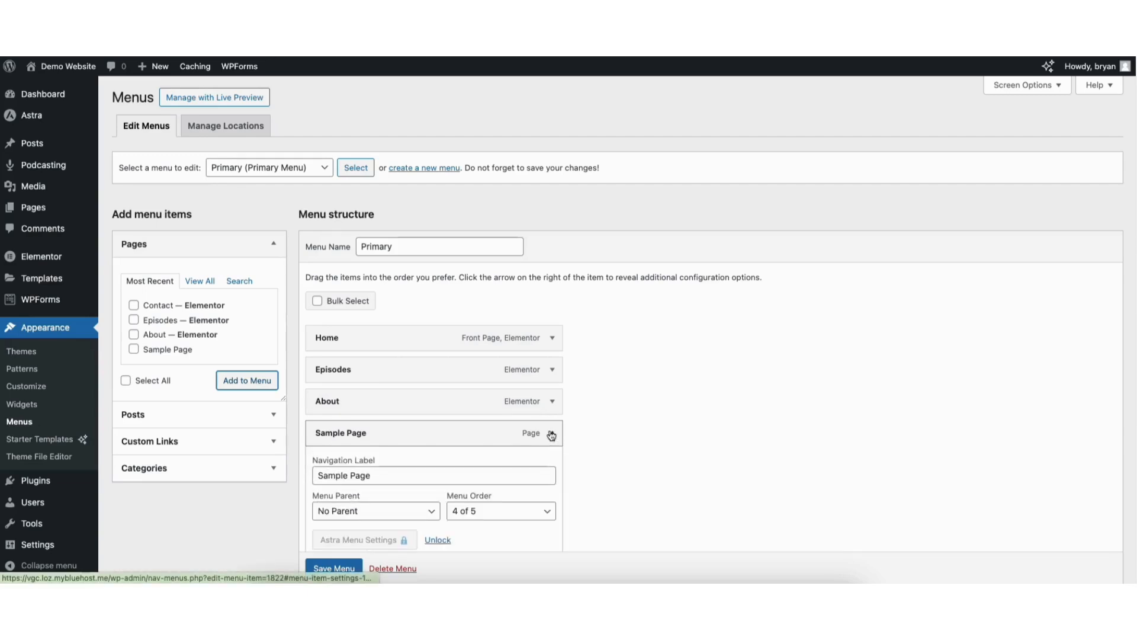
pyautogui.scroll(-3, 1117, 347)
pyautogui.click(320, 323)
pyautogui.moveTo(319, 323); pyautogui.dragTo(371, 324)
pyautogui.click(360, 323)
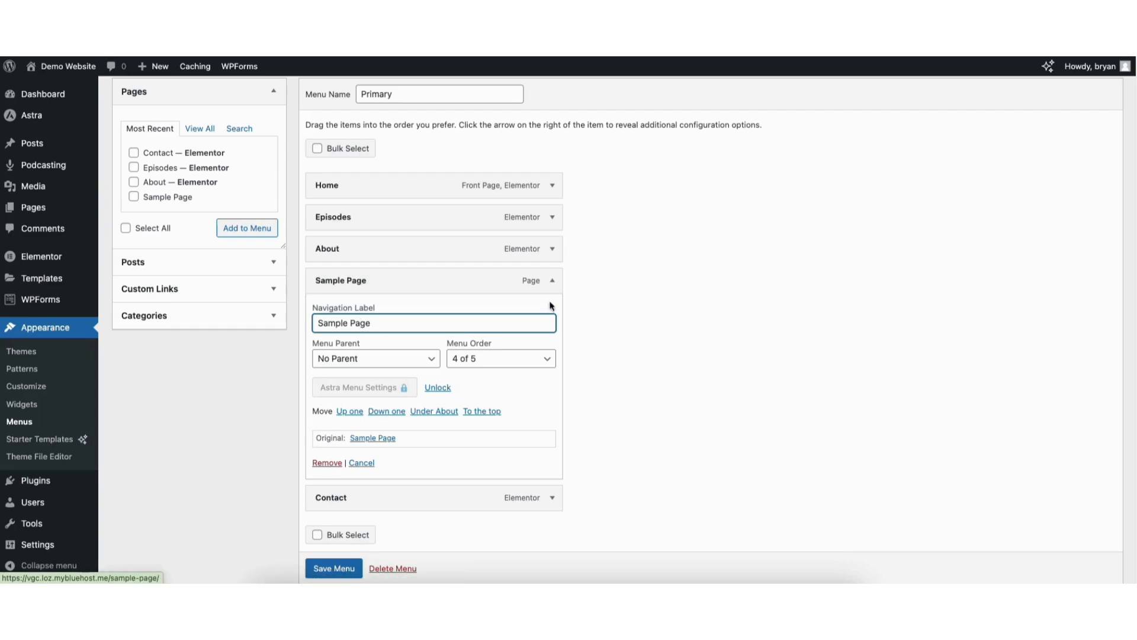
pyautogui.click(552, 280)
pyautogui.scroll(3, 1101, 182)
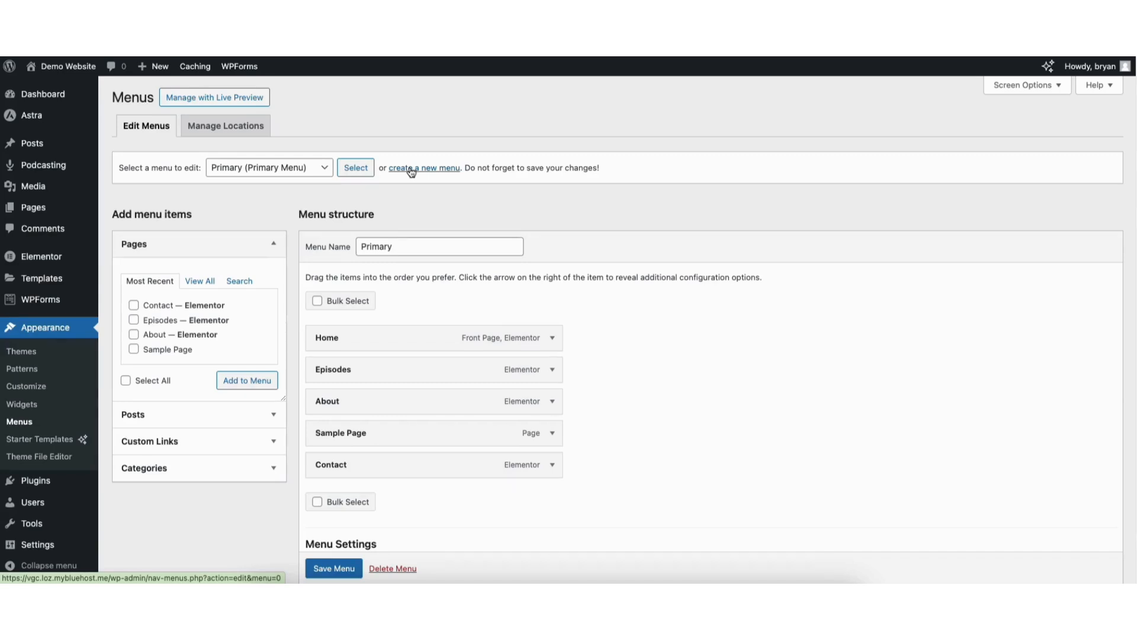
# Add a second Sample Page to the Primary menu, nest both as sub items under Episodes and save the menu
pyautogui.click(134, 349)
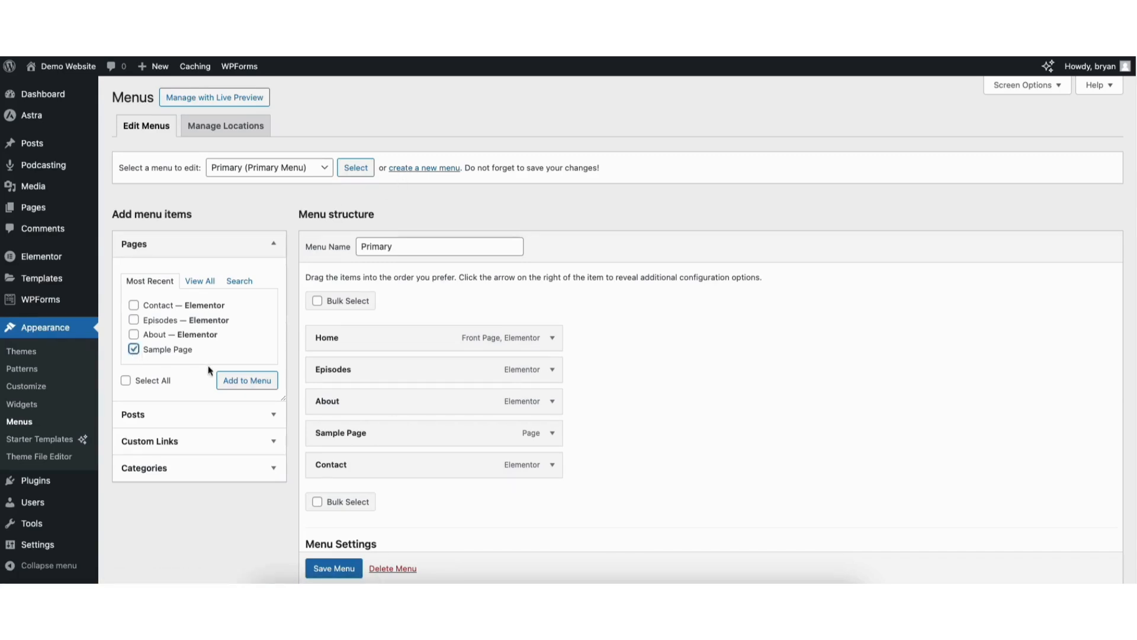
pyautogui.click(228, 382)
pyautogui.moveTo(342, 495); pyautogui.dragTo(367, 402)
pyautogui.moveTo(342, 469); pyautogui.dragTo(370, 431)
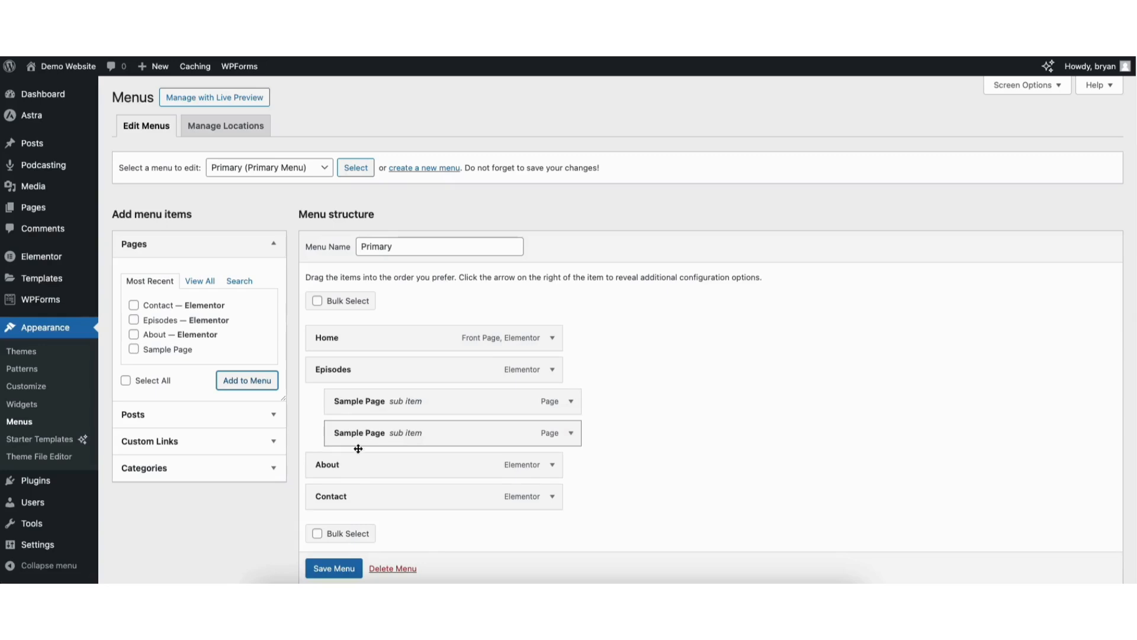
pyautogui.click(331, 570)
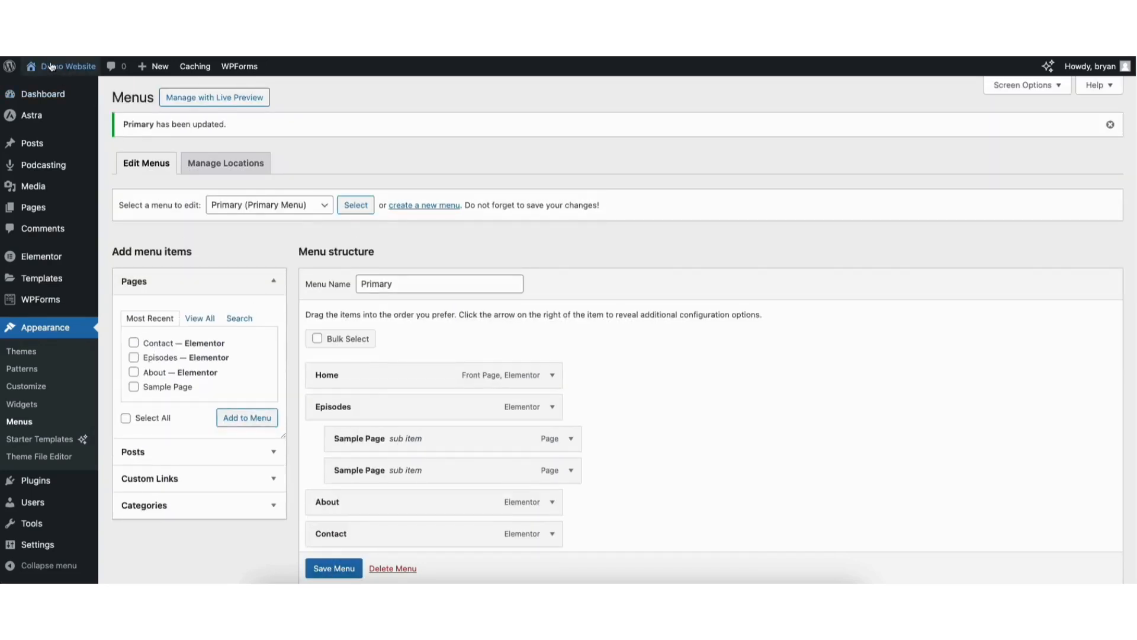
# Visit the live site and check the Episodes submenu in the header
pyautogui.moveTo(50, 67)
pyautogui.click(46, 90)
pyautogui.moveTo(715, 109)
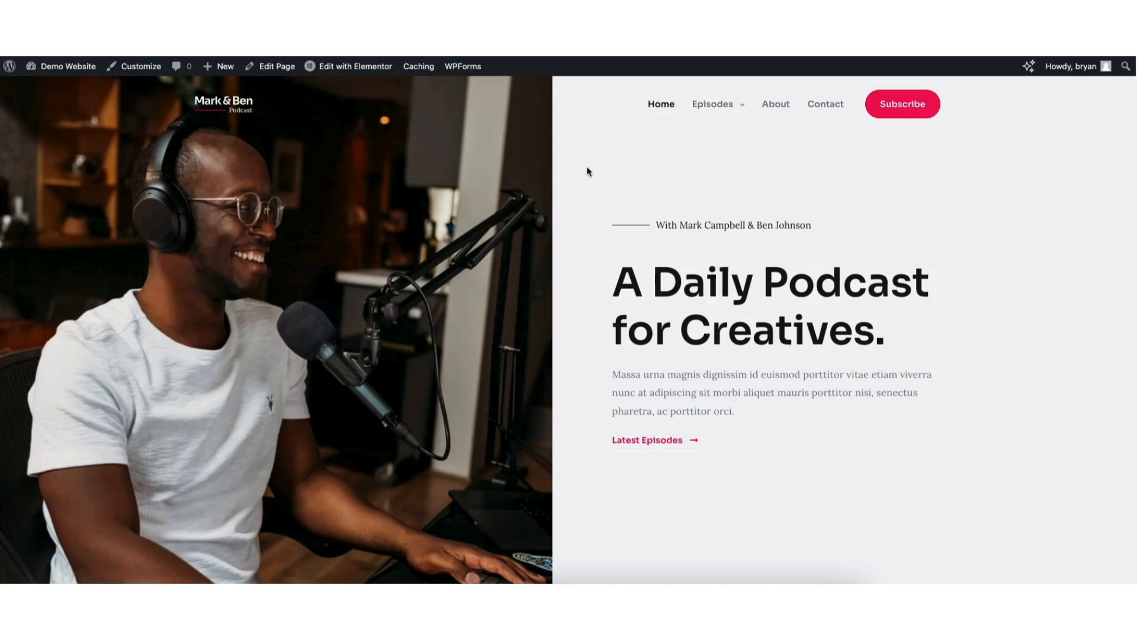
# Open the customizer's Footer Builder and examine the Copyright element's text and design settings
pyautogui.click(141, 67)
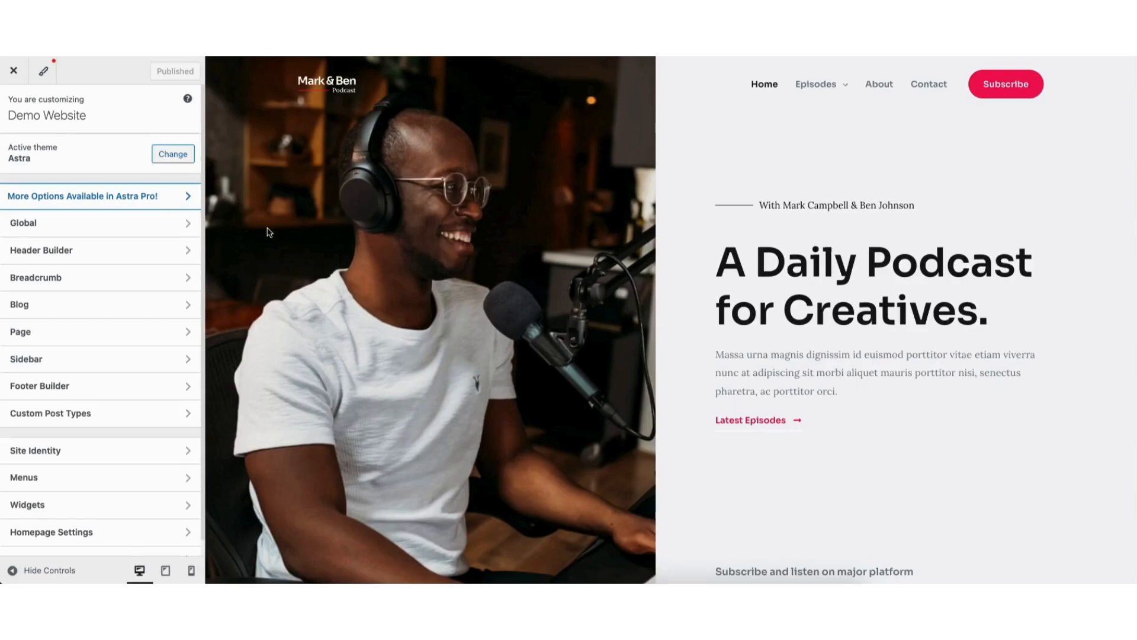
pyautogui.click(77, 387)
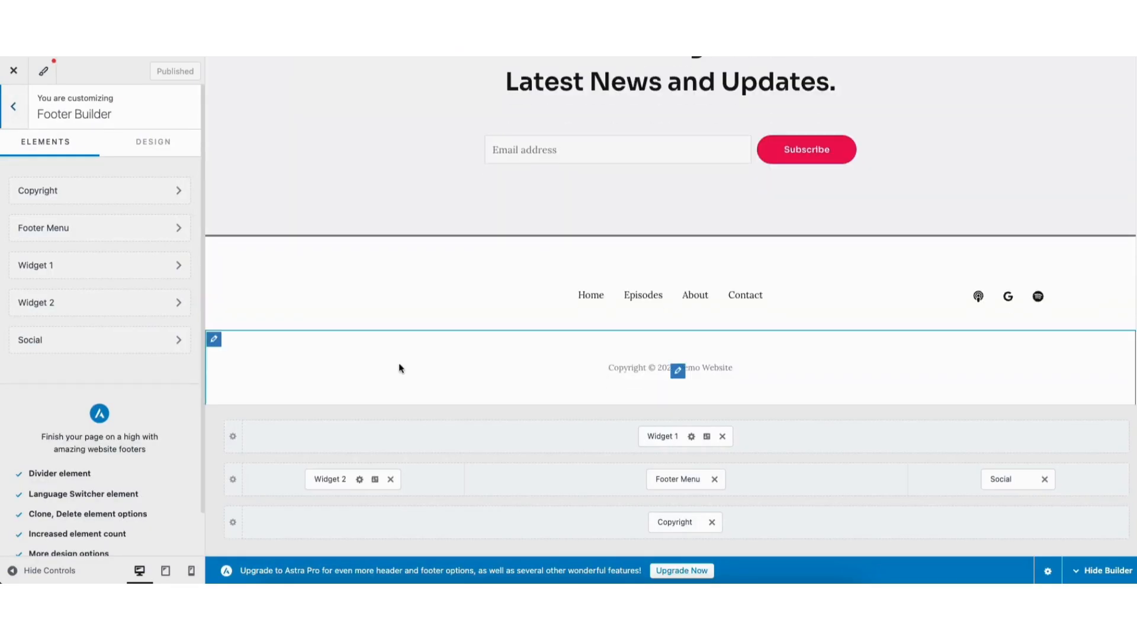
pyautogui.click(678, 371)
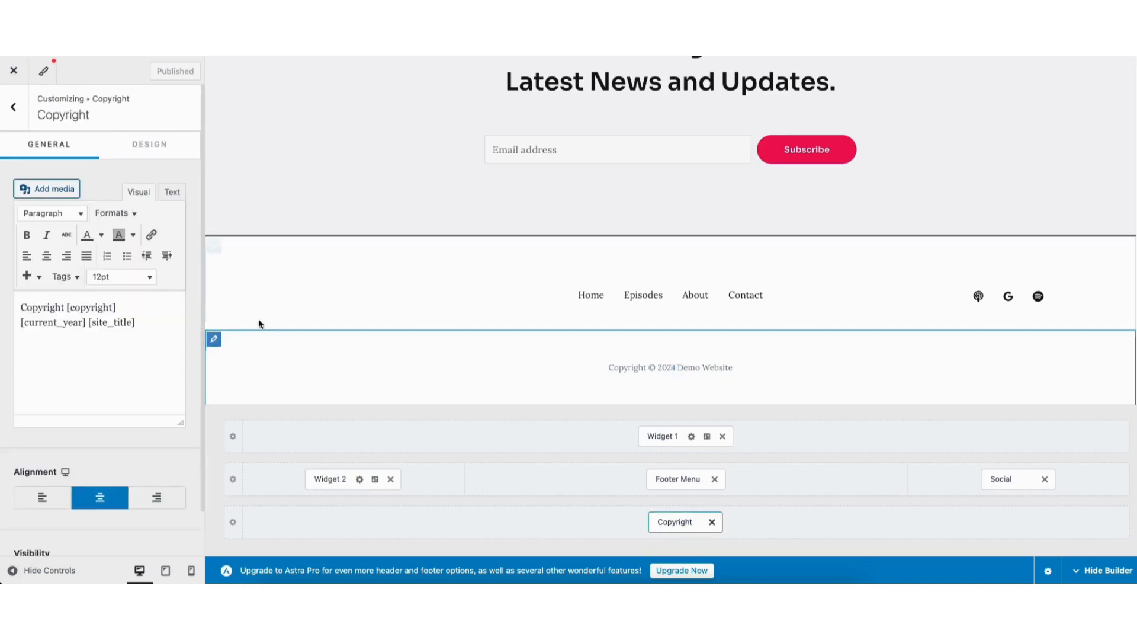
pyautogui.moveTo(21, 307); pyautogui.dragTo(140, 325)
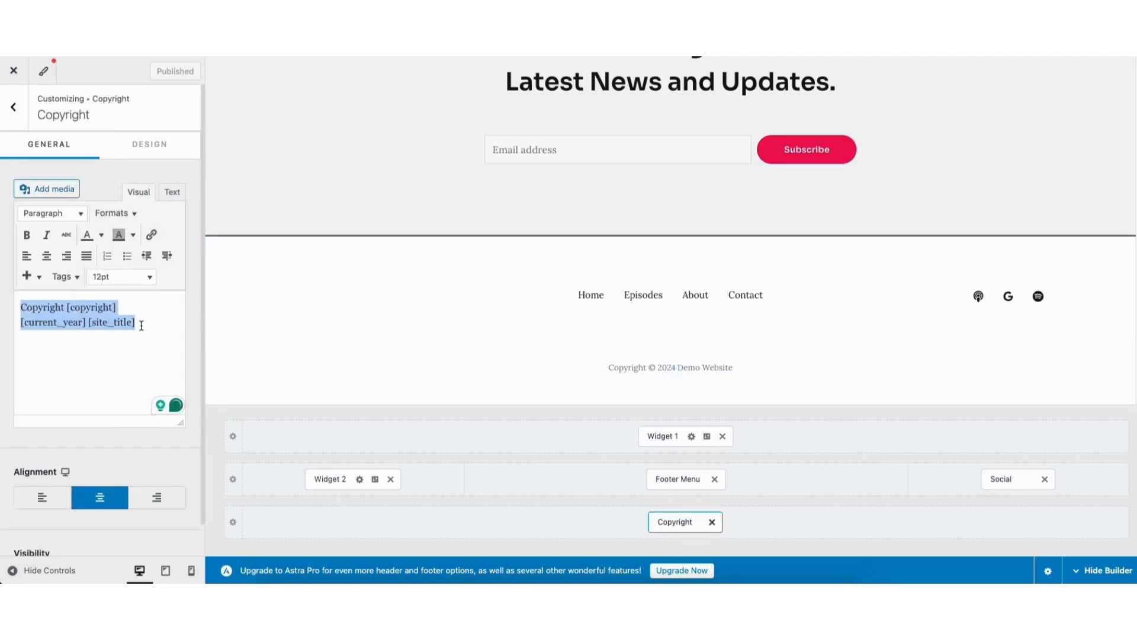
pyautogui.click(88, 437)
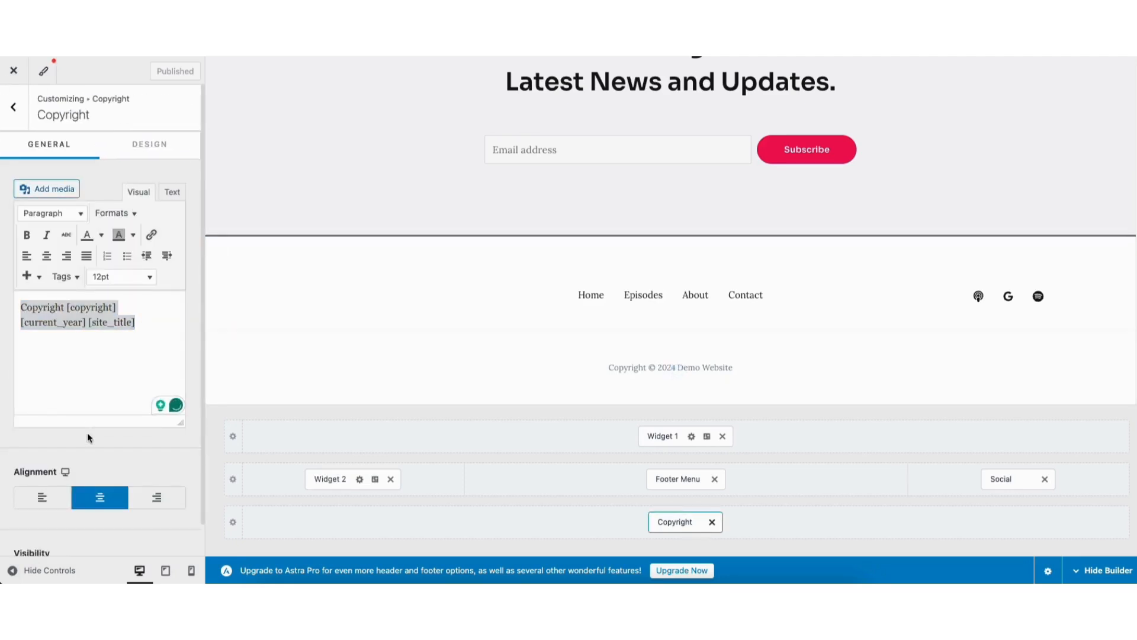
pyautogui.click(145, 144)
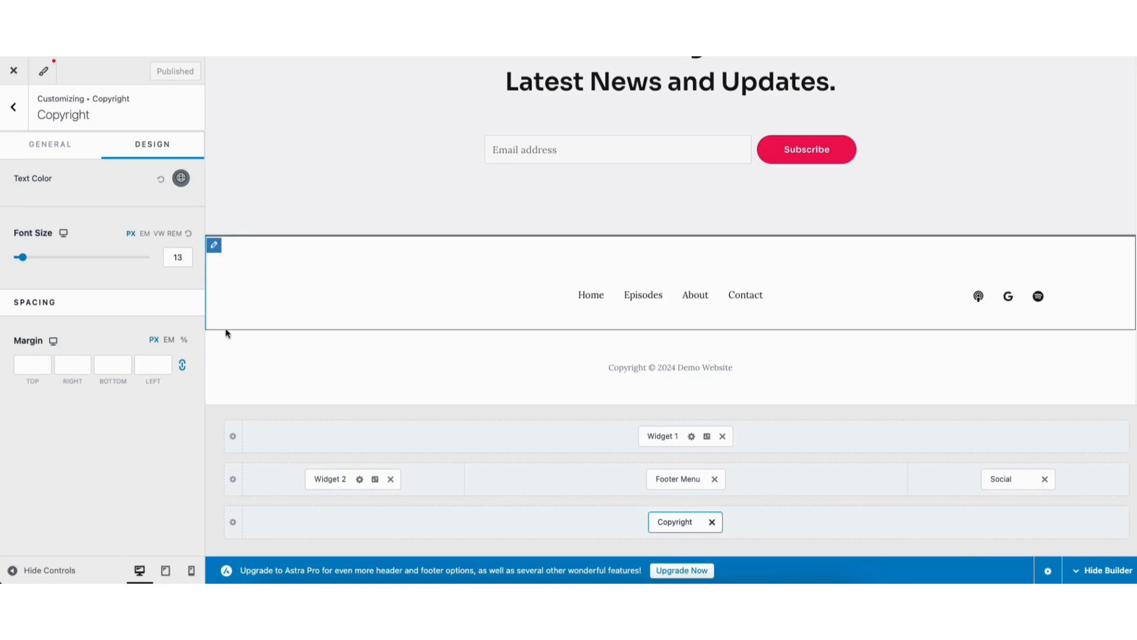
# Switch the Primary Footer to 2 columns and back to 3 with the equal-width layout, and return to the main customizer list
pyautogui.click(214, 248)
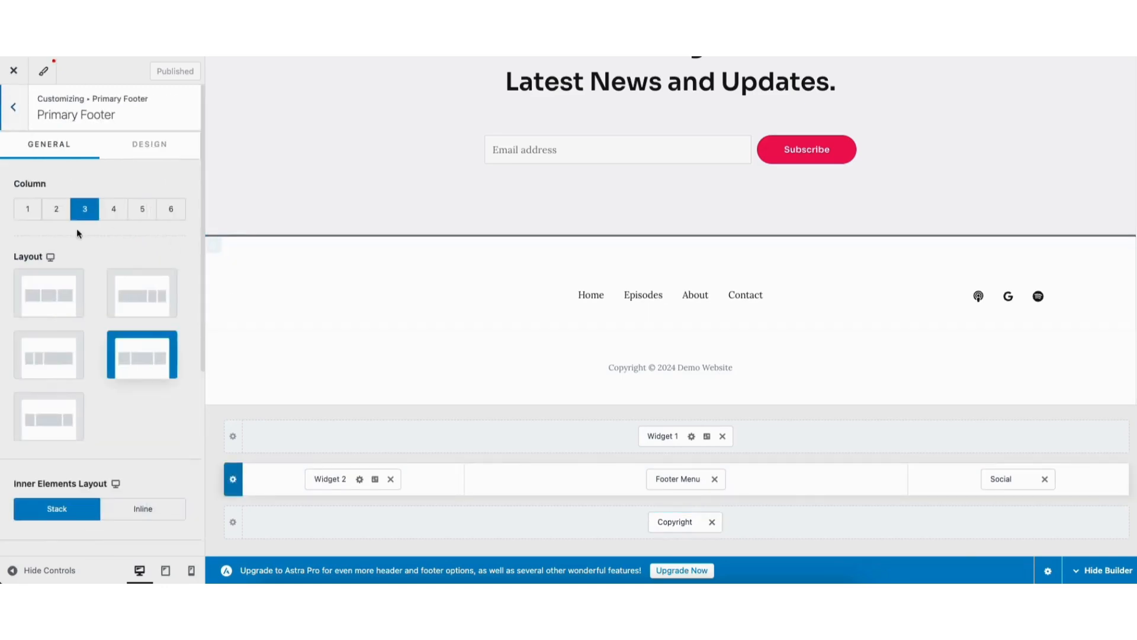
pyautogui.click(57, 211)
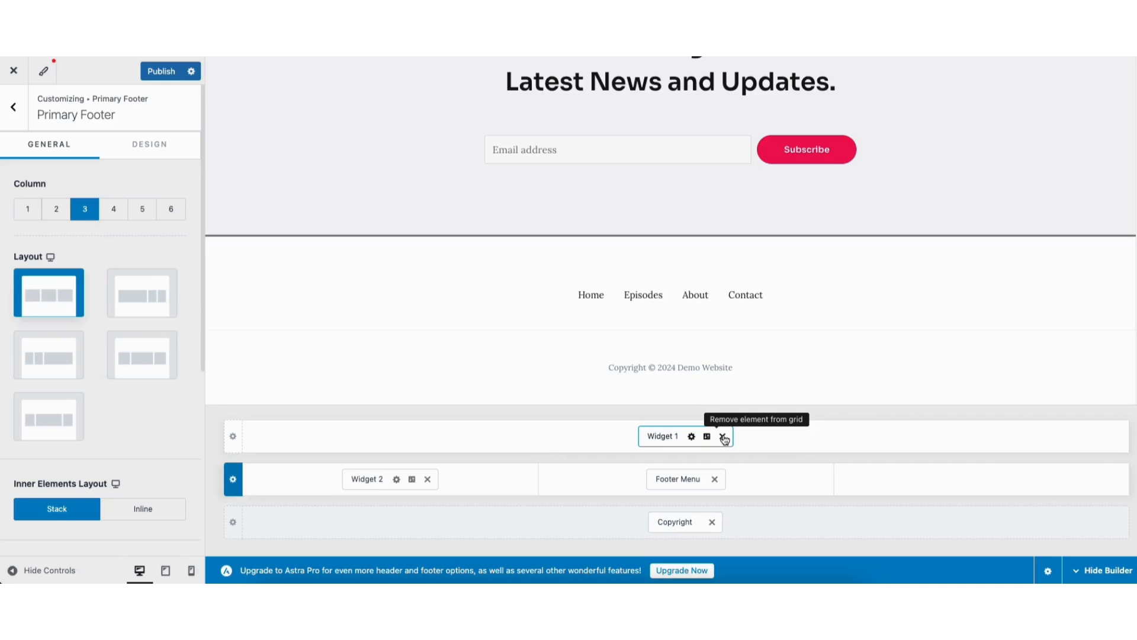
pyautogui.click(14, 111)
pyautogui.click(13, 110)
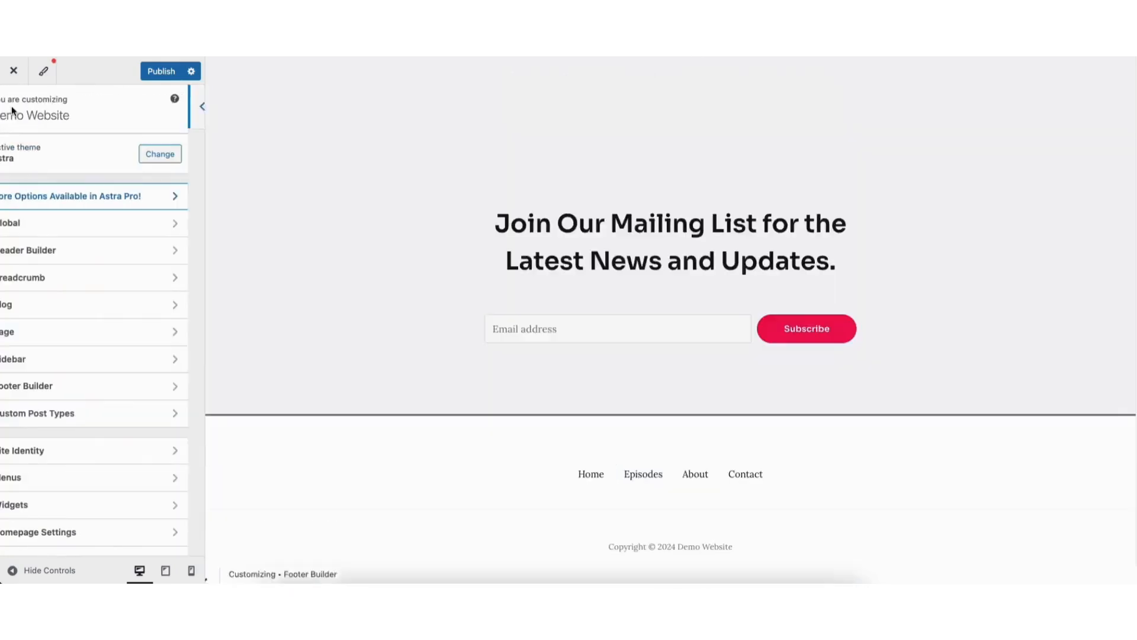
# Open the header's Subscribe button settings and remove the button from the header row, leaving the Primary Menu at the row's end
pyautogui.moveTo(1132, 548); pyautogui.dragTo(1131, 67)
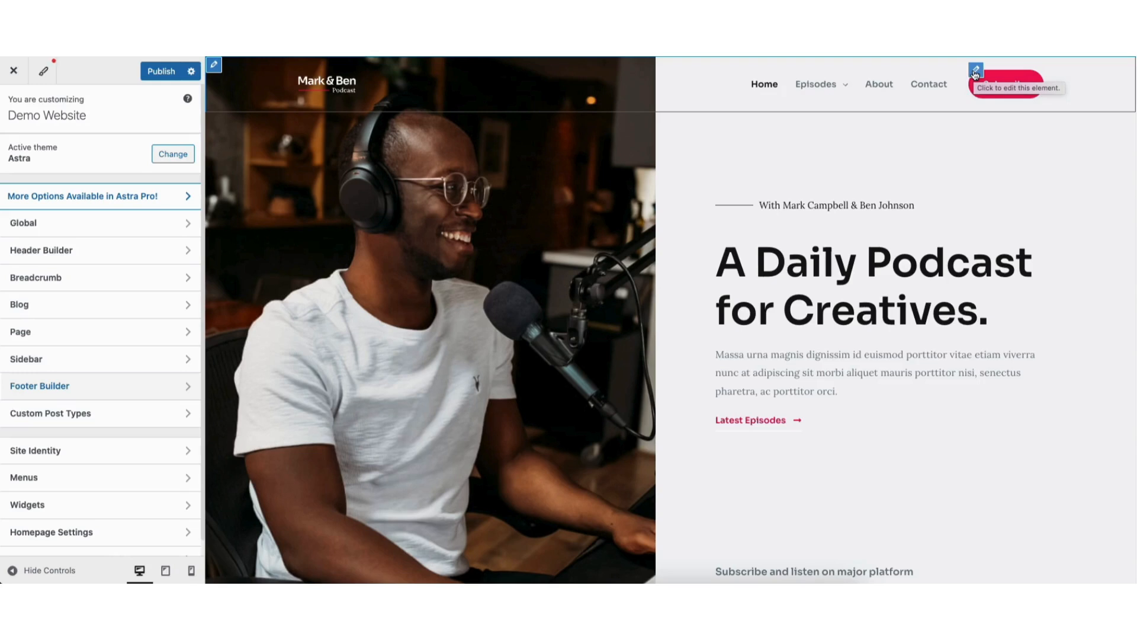
pyautogui.click(975, 71)
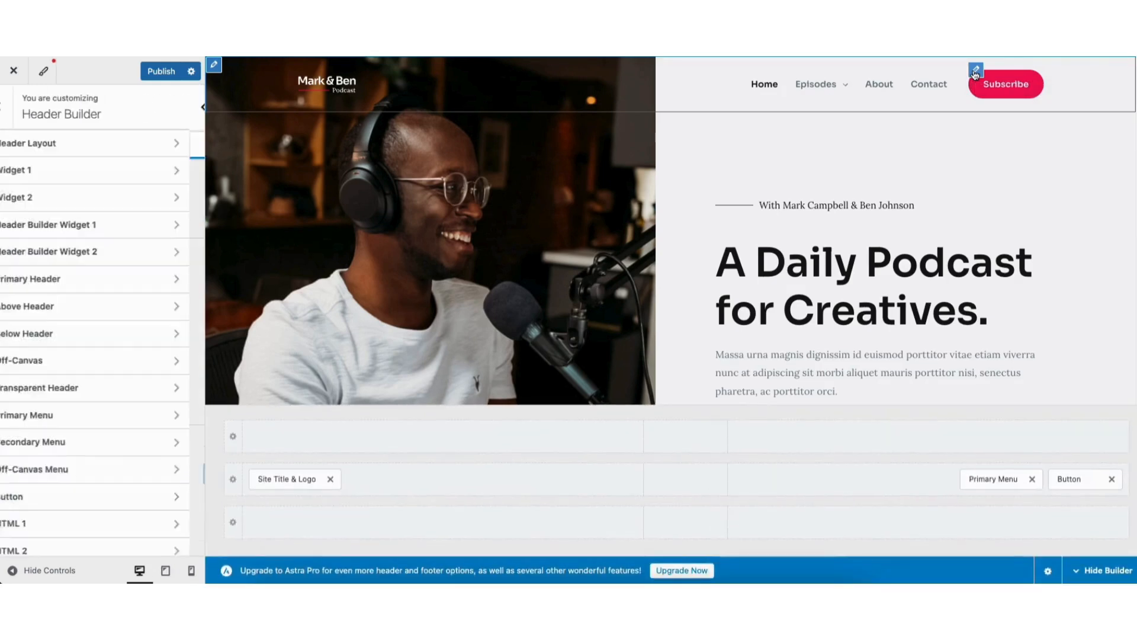
pyautogui.moveTo(26, 207); pyautogui.dragTo(64, 208)
pyautogui.click(77, 228)
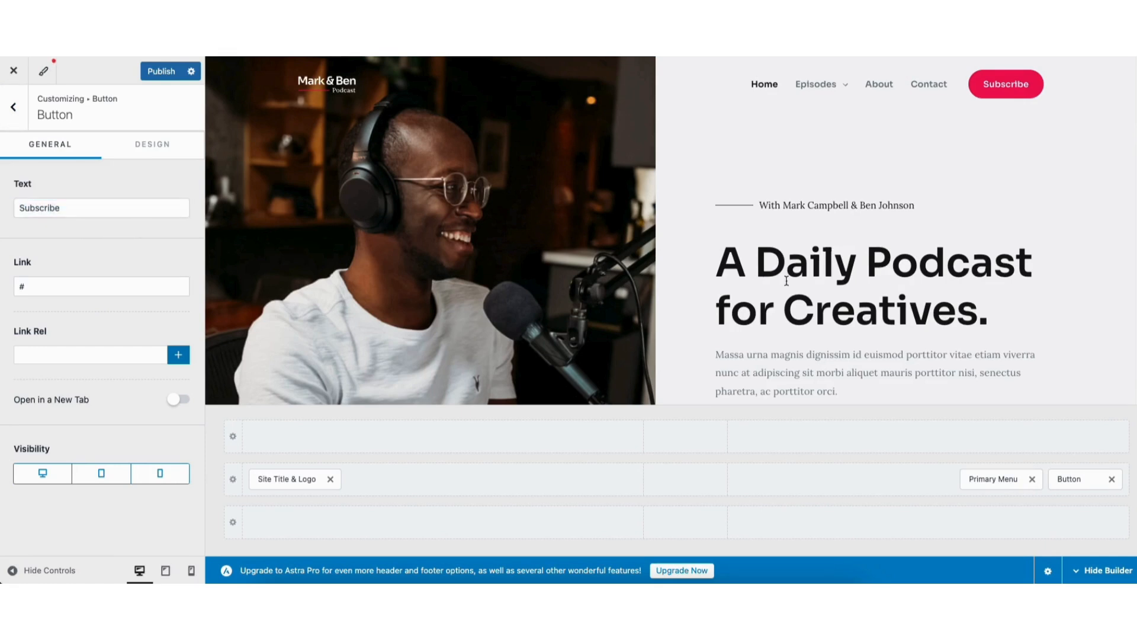
pyautogui.click(1112, 479)
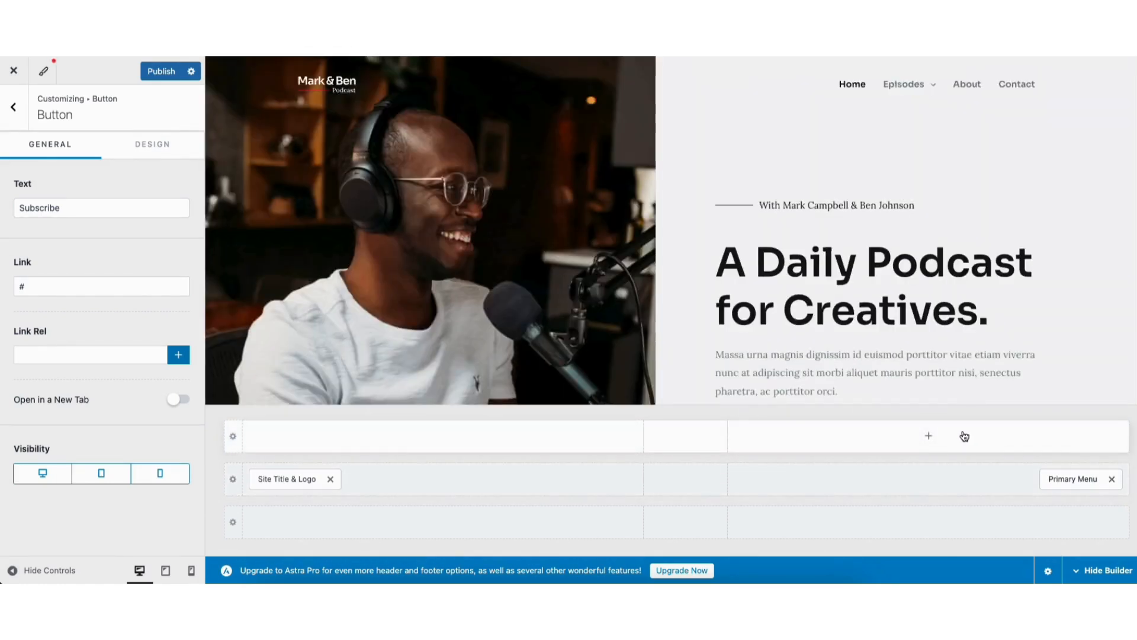
pyautogui.moveTo(1060, 479); pyautogui.dragTo(988, 489)
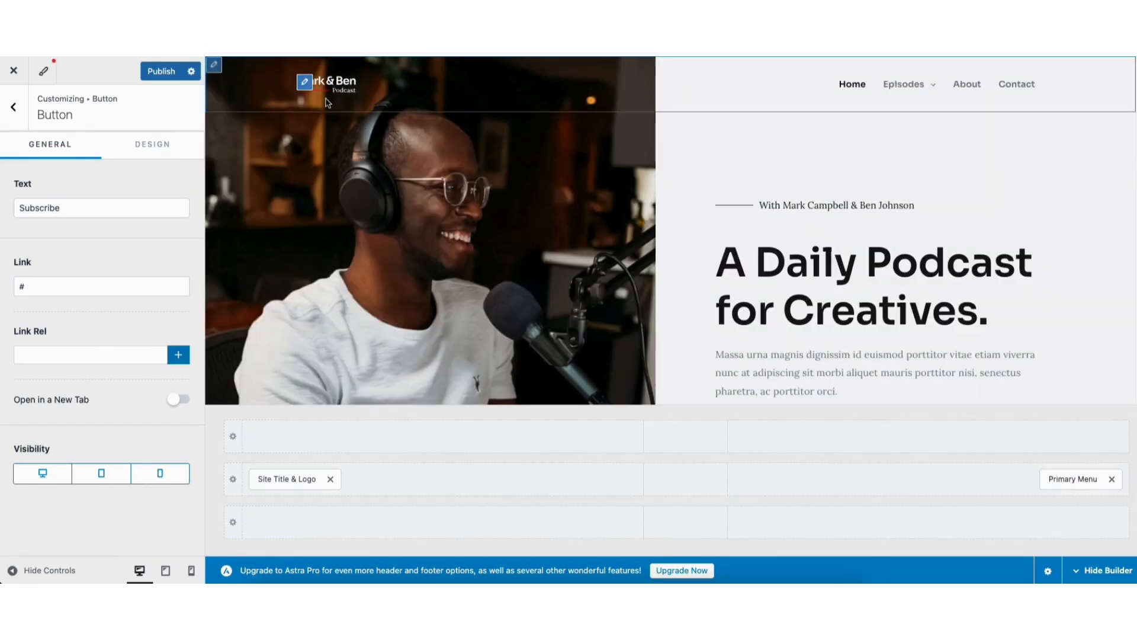
# Examine the Transparent Header's logo and design options, followed by the Site Identity settings
pyautogui.click(305, 84)
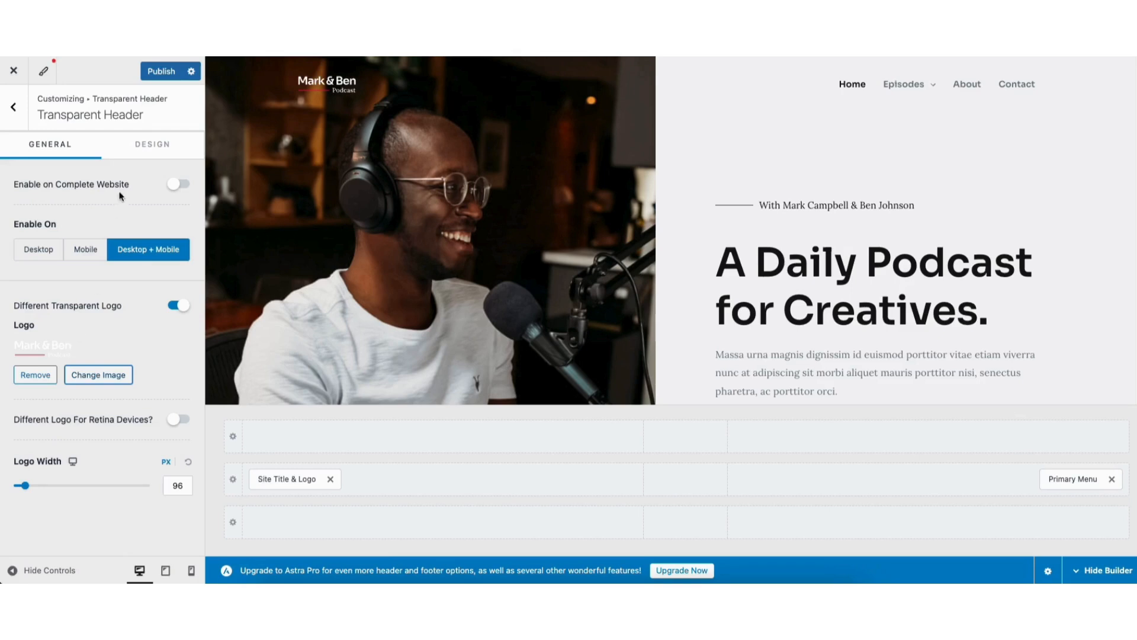
pyautogui.click(132, 145)
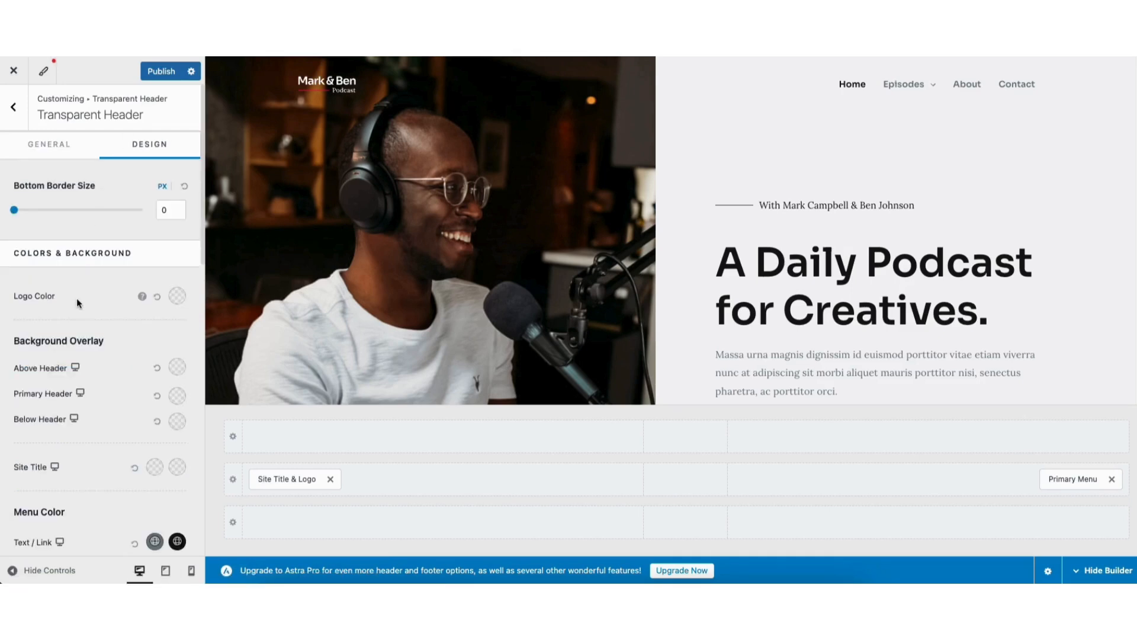
pyautogui.click(14, 109)
pyautogui.click(13, 110)
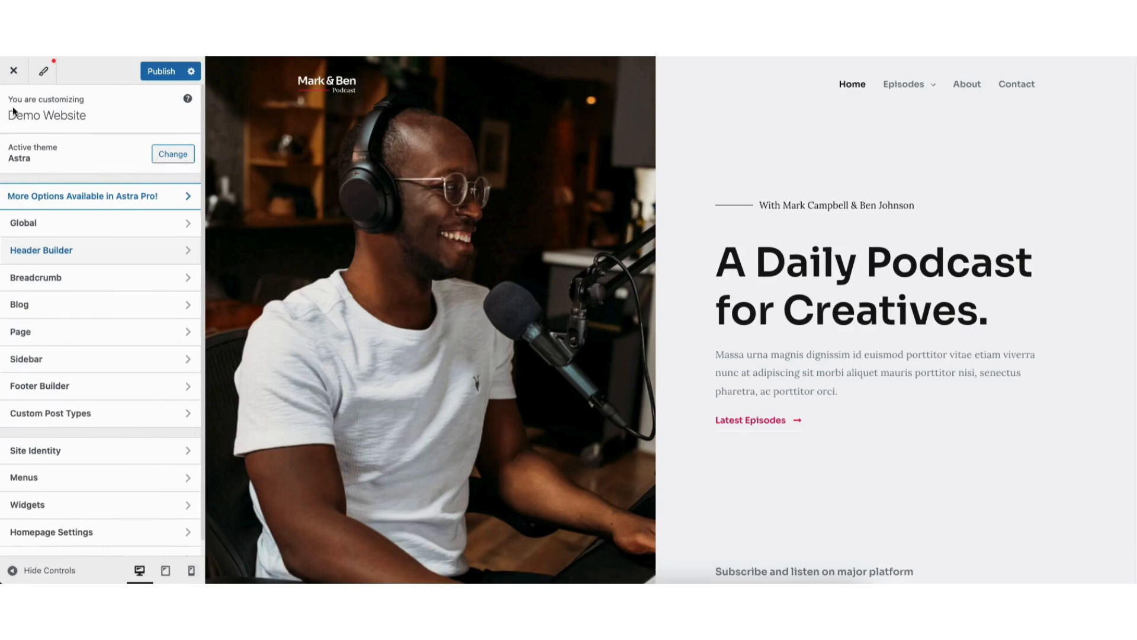
pyautogui.click(48, 450)
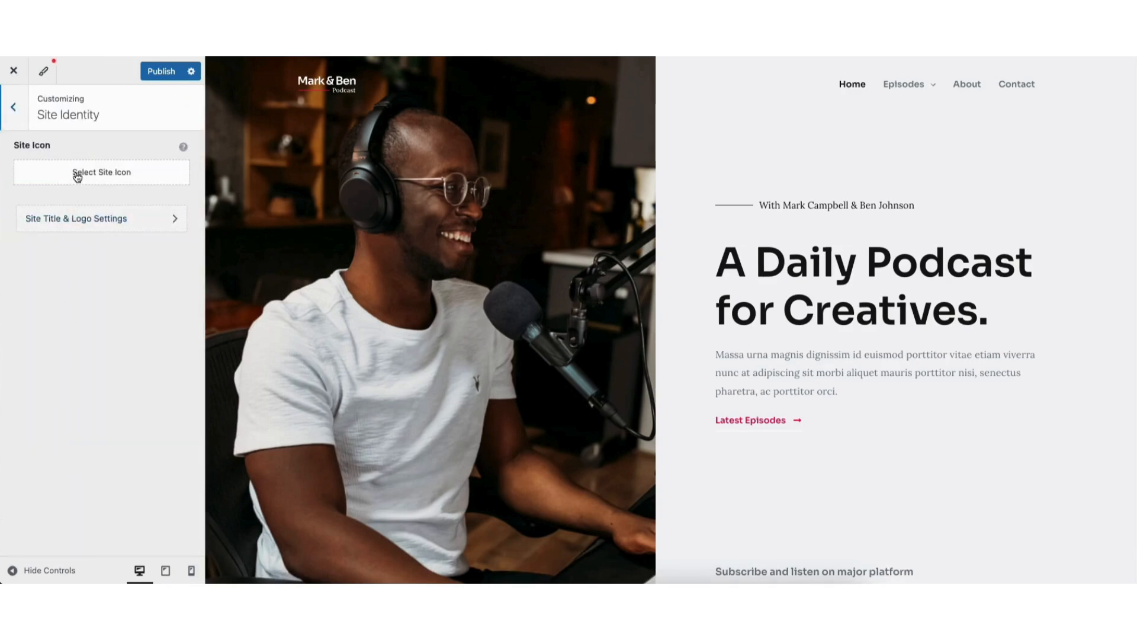
pyautogui.click(13, 107)
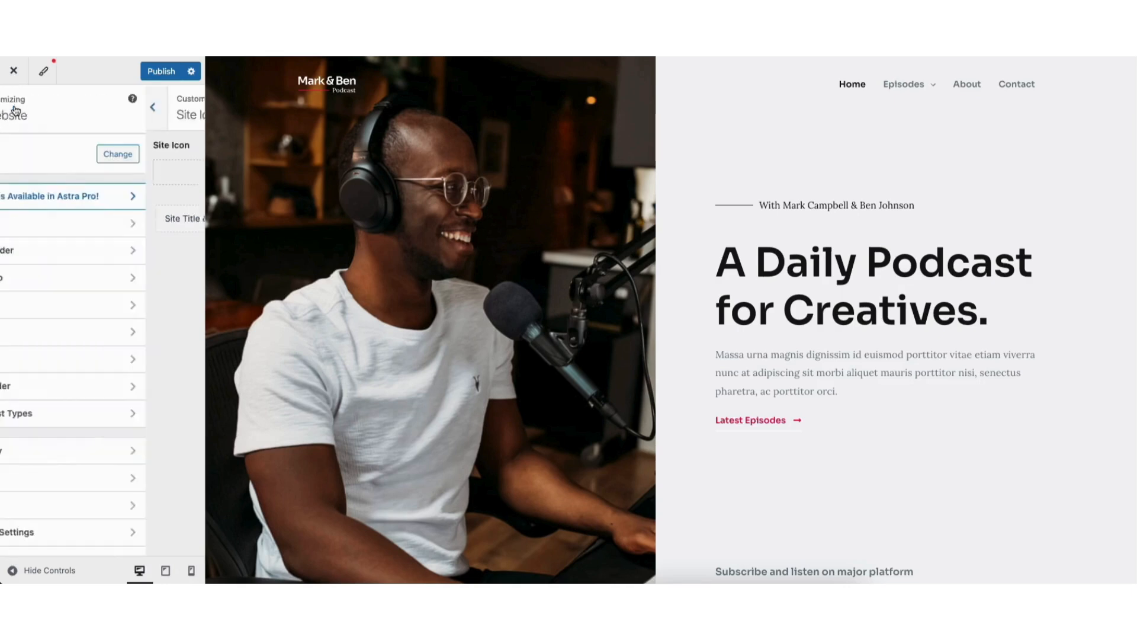
# Examine the global Typography presets and fonts, and the global Colors palette
pyautogui.click(63, 224)
pyautogui.click(63, 144)
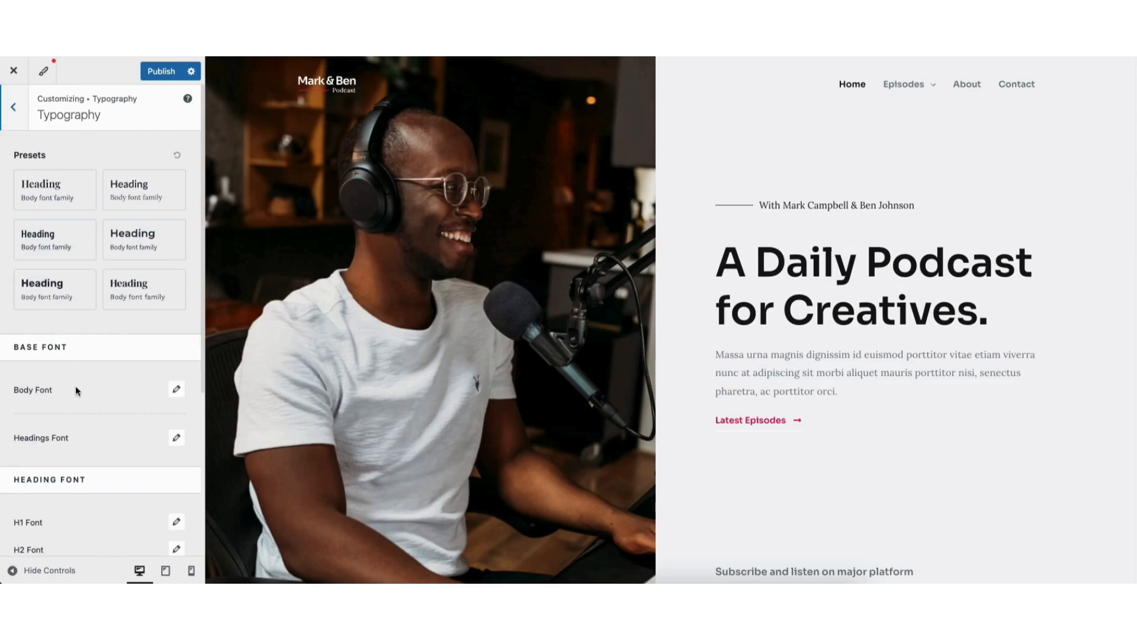
pyautogui.click(15, 115)
pyautogui.click(47, 182)
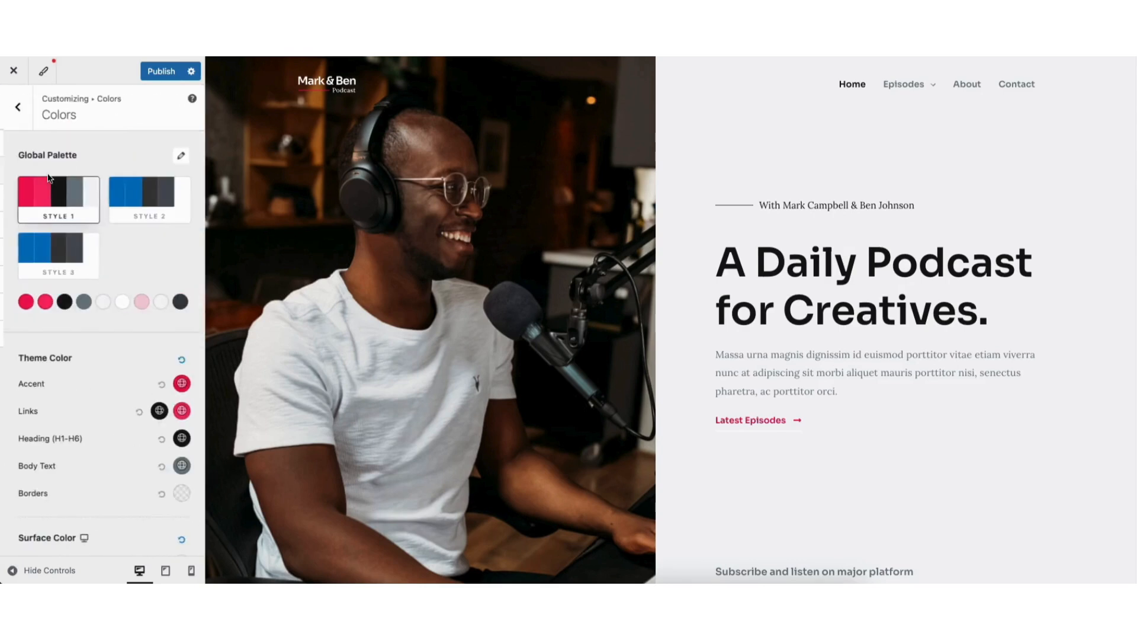
pyautogui.click(14, 115)
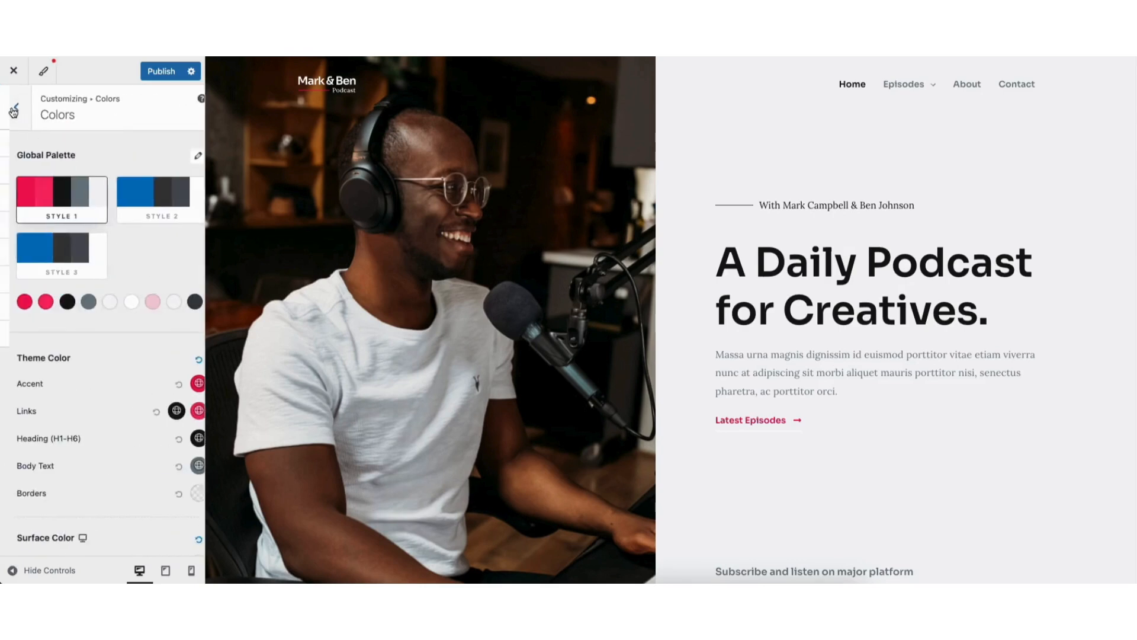
pyautogui.click(51, 228)
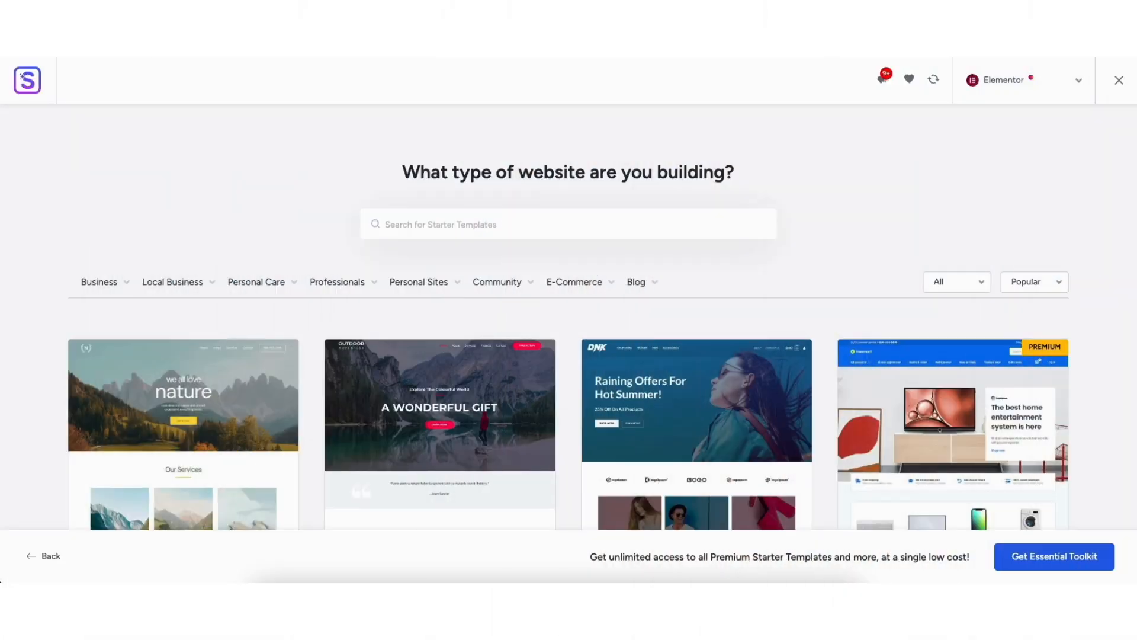
pyautogui.scroll(-5, 568, 415)
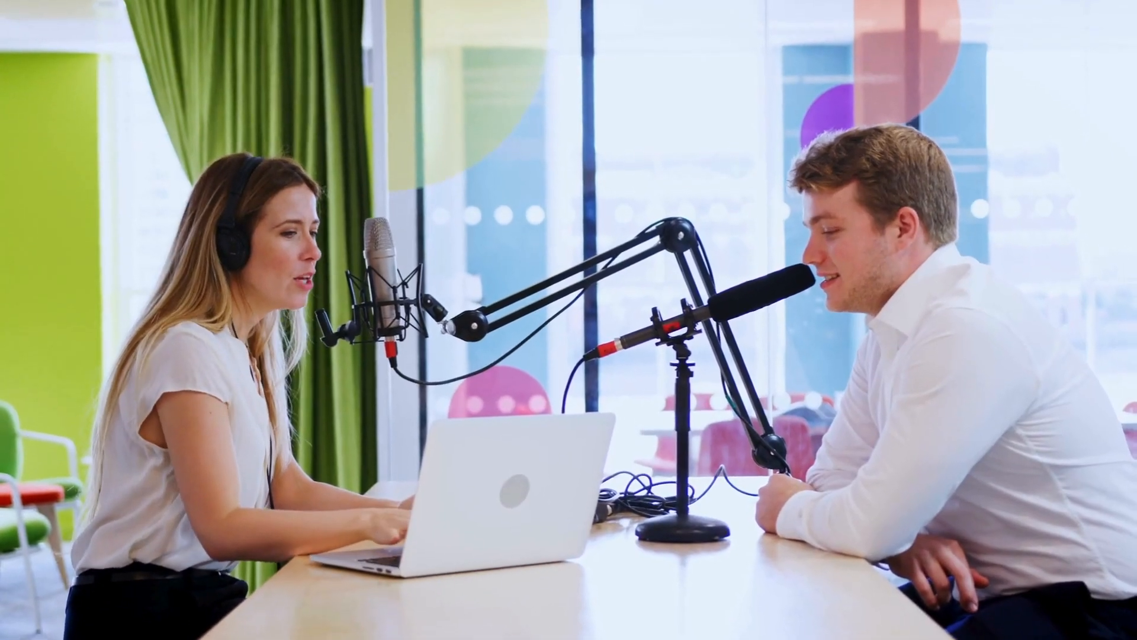
# In Elementor, replace the home page's hero heading with "My Demo Podcast" and add a Text Editor widget under the next section's heading
pyautogui.write('My Demo Pod')
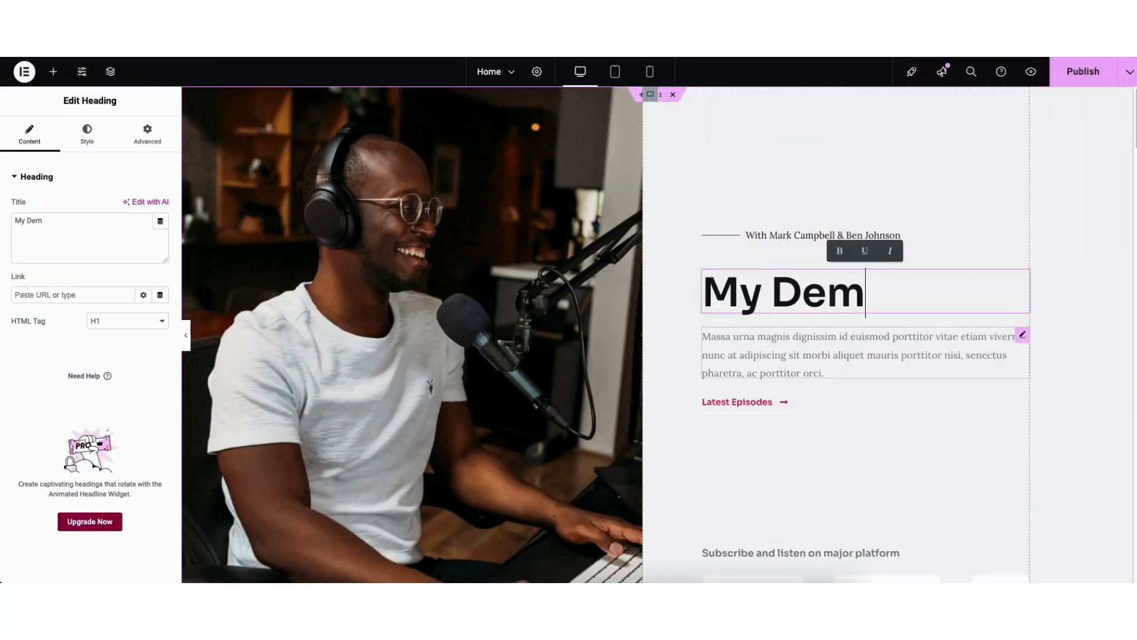
pyautogui.write('cast Web')
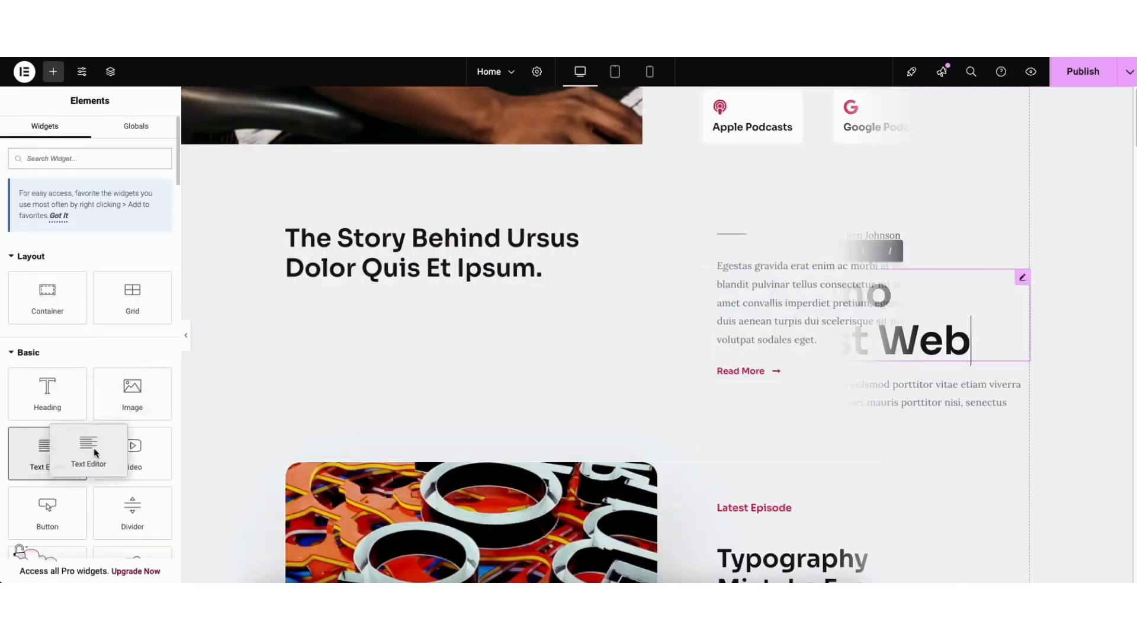
pyautogui.moveTo(86, 447); pyautogui.dragTo(398, 284)
pyautogui.moveTo(398, 284); pyautogui.dragTo(399, 284)
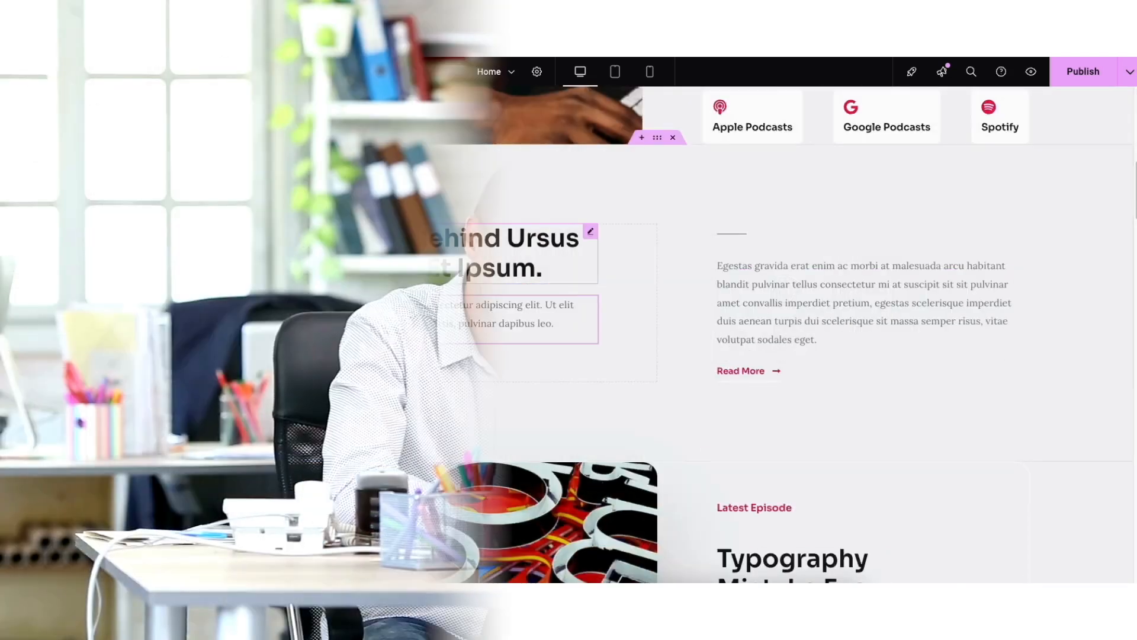